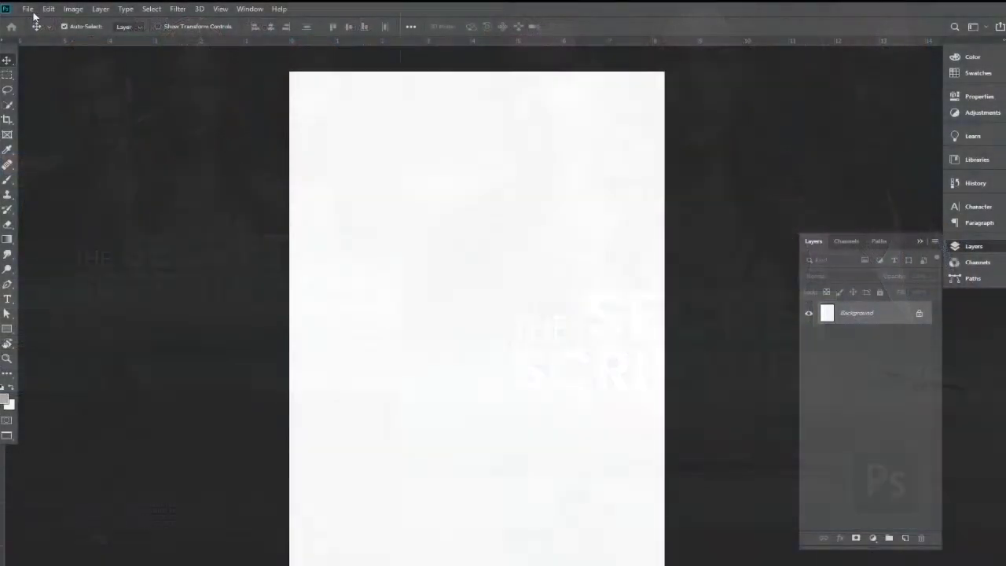
- Open pexels-arthouse-studio-4514152 and unlock its Background layer into Layer 0
{"action": "left_click", "coordinate": [27, 8]}
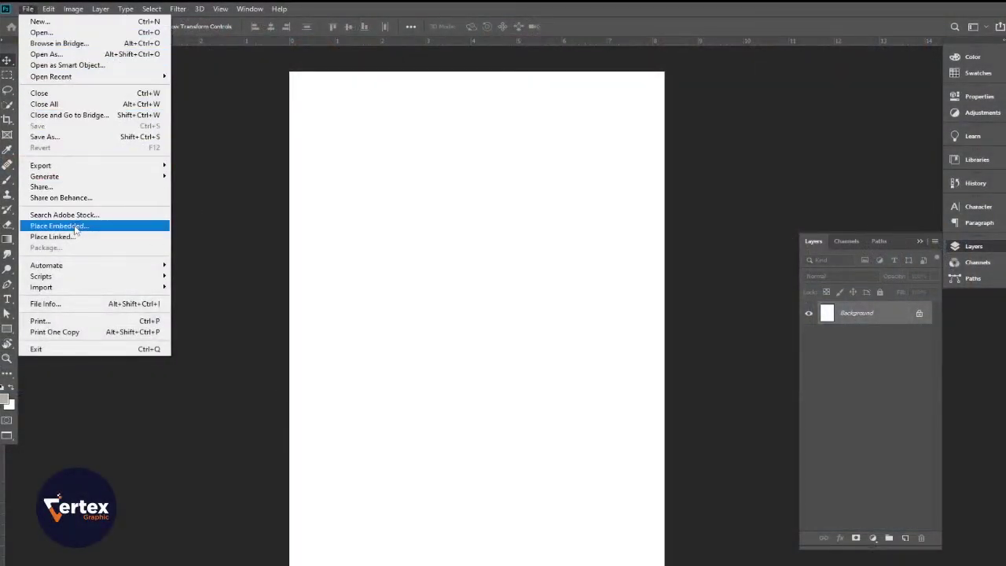
{"action": "left_click", "coordinate": [43, 32]}
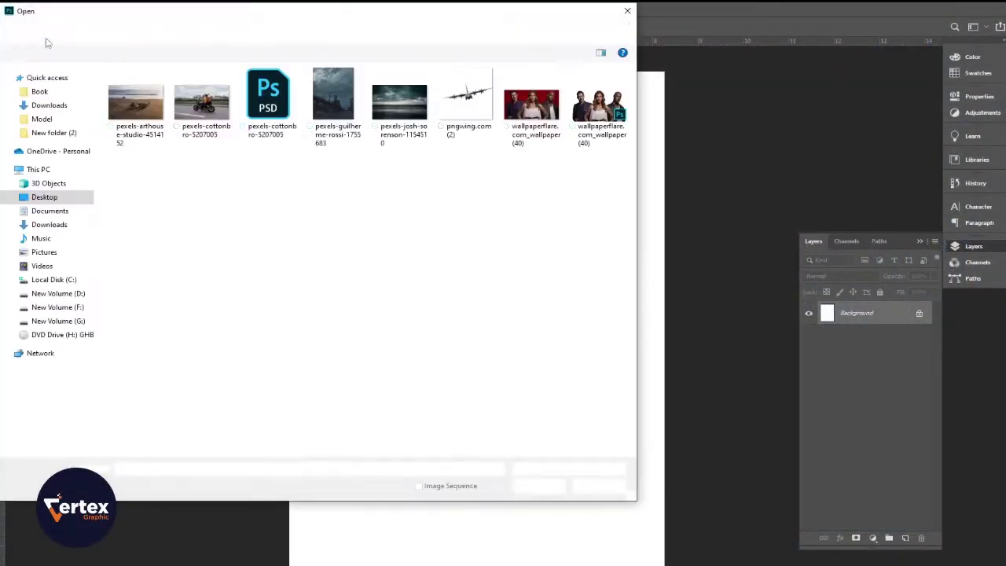
{"action": "left_click", "coordinate": [135, 104]}
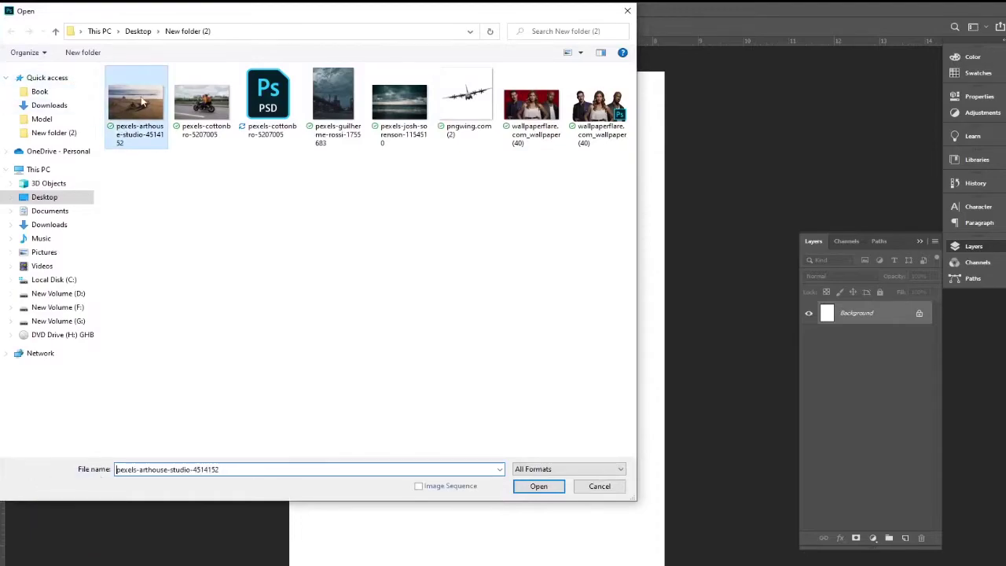
{"action": "left_click", "coordinate": [557, 488]}
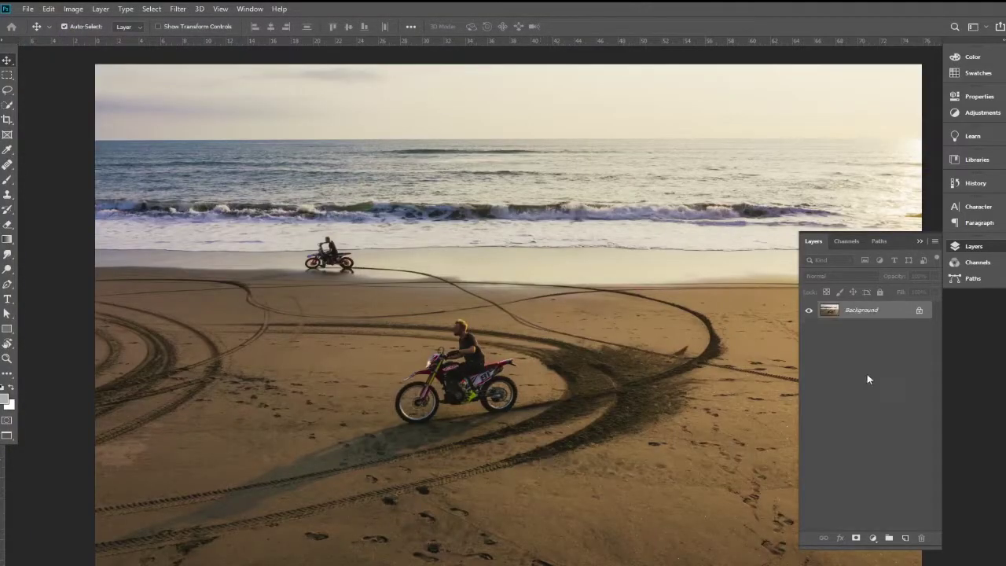
{"action": "left_click", "coordinate": [918, 312]}
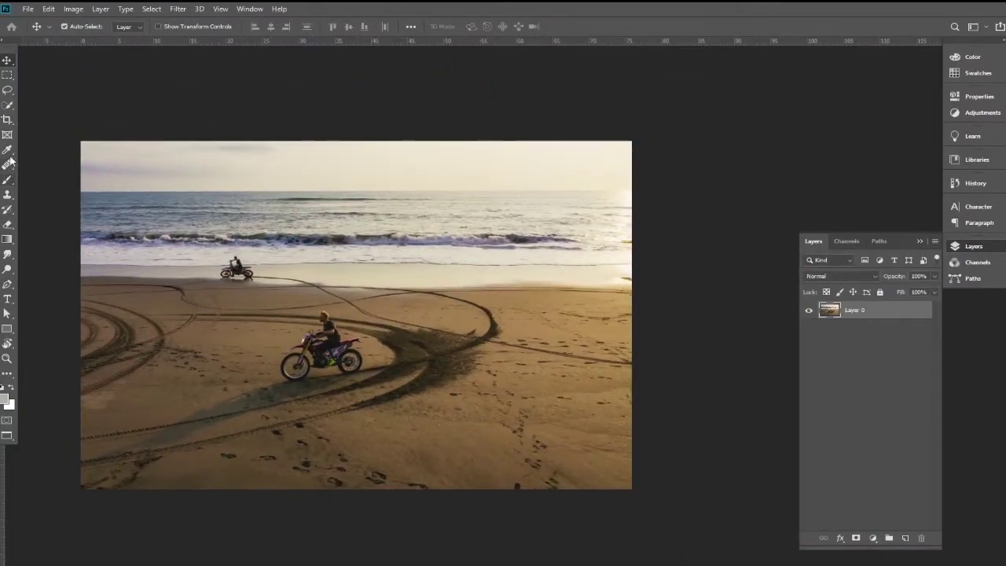
- Crop the photo to a tall strip of waves and sand, leaving both motorcycles out
{"action": "left_click", "coordinate": [7, 119]}
{"action": "mouse_move", "coordinate": [82, 314]}
{"action": "left_mouse_down"}
{"action": "mouse_move", "coordinate": [292, 349]}
{"action": "mouse_move", "coordinate": [256, 350]}
{"action": "left_mouse_up"}
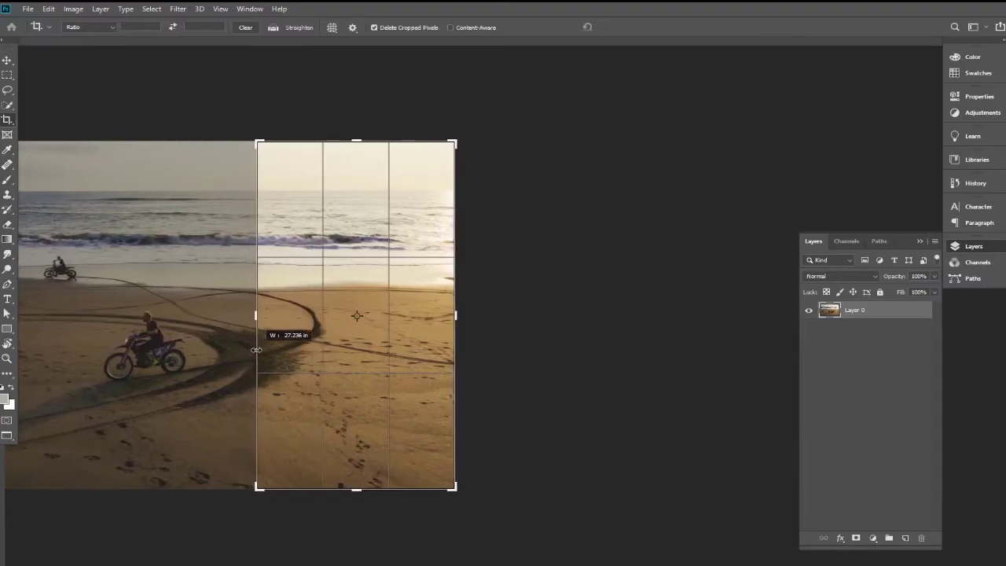
{"action": "left_click_drag", "start_coordinate": [256, 349], "coordinate": [256, 349]}
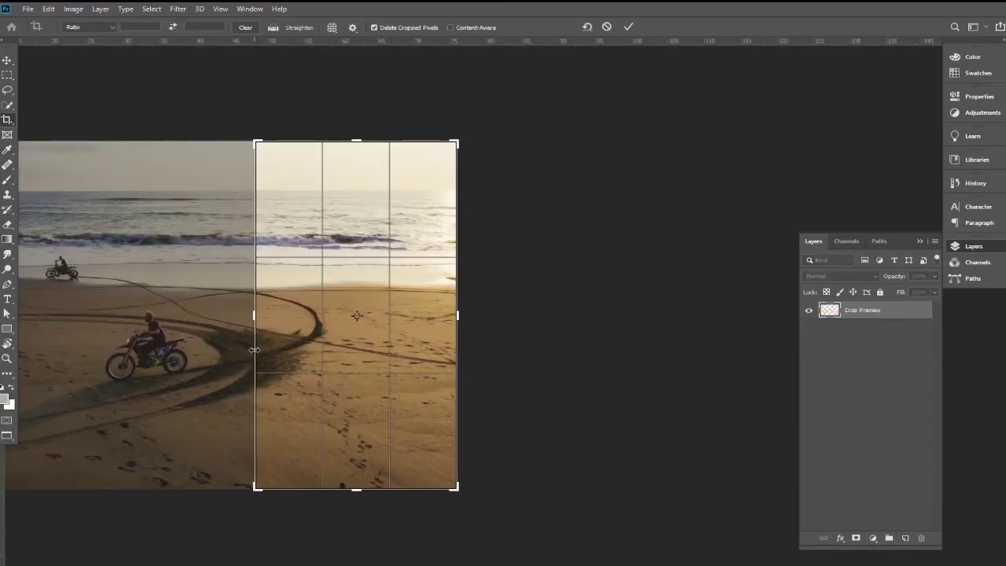
{"action": "key", "text": "Return"}
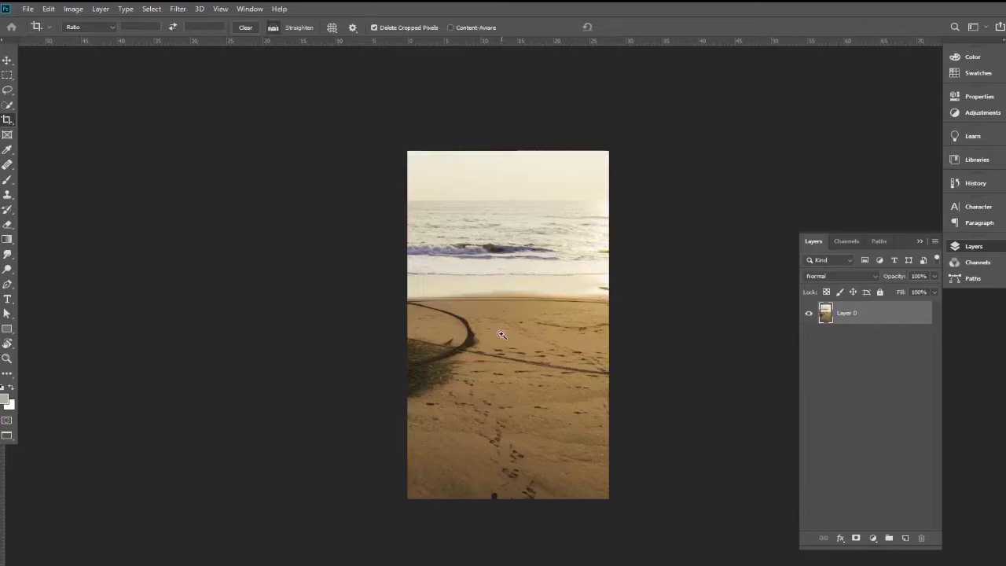
{"action": "left_click", "coordinate": [501, 344], "text": "ctrl"}
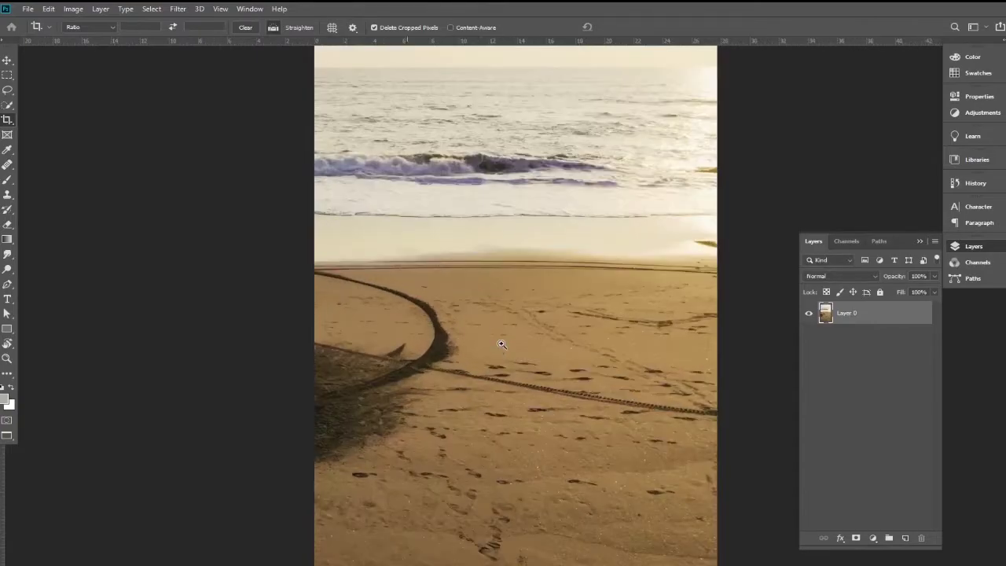
{"action": "left_click", "coordinate": [8, 197]}
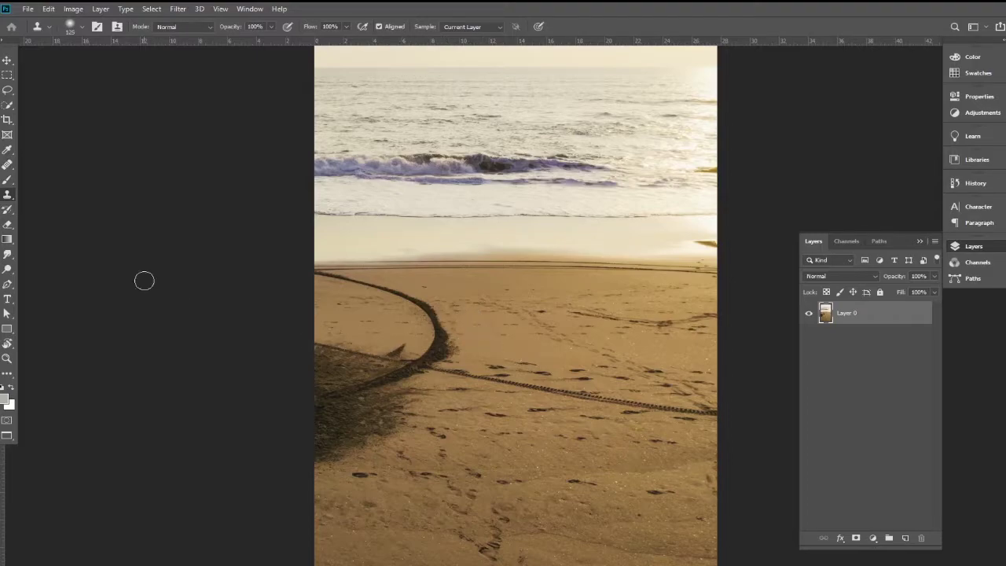
- Patch the curved tire track near the waterline with clean nearby sand
{"action": "right_click", "coordinate": [8, 165]}
{"action": "left_click", "coordinate": [47, 183]}
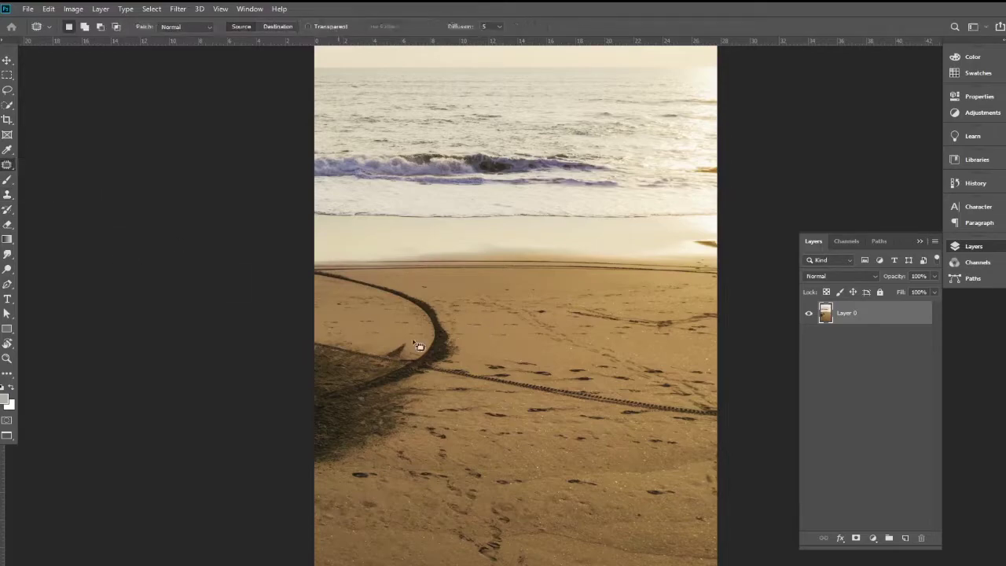
{"action": "left_click_drag", "start_coordinate": [424, 300], "coordinate": [398, 291]}
{"action": "mouse_move", "coordinate": [430, 329]}
{"action": "left_mouse_down"}
{"action": "mouse_move", "coordinate": [426, 295]}
{"action": "mouse_move", "coordinate": [471, 326]}
{"action": "mouse_move", "coordinate": [366, 287]}
{"action": "mouse_move", "coordinate": [393, 288]}
{"action": "mouse_move", "coordinate": [309, 278]}
{"action": "mouse_move", "coordinate": [386, 299]}
{"action": "mouse_move", "coordinate": [376, 284]}
{"action": "mouse_move", "coordinate": [404, 288]}
{"action": "mouse_move", "coordinate": [376, 289]}
{"action": "left_mouse_up"}
{"action": "left_click", "coordinate": [469, 230]}
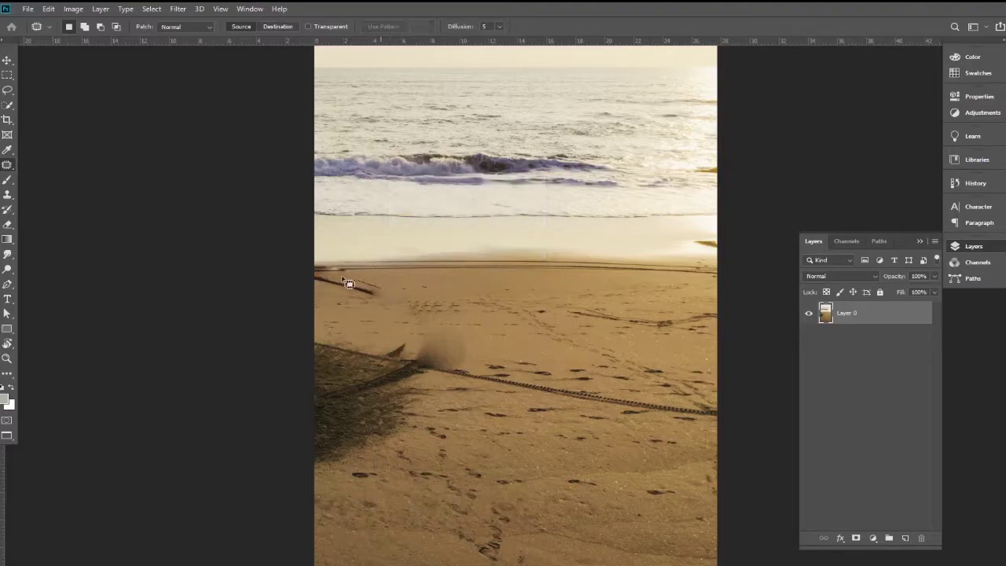
{"action": "left_click_drag", "start_coordinate": [312, 280], "coordinate": [431, 288]}
{"action": "key", "text": "ctrl+d"}
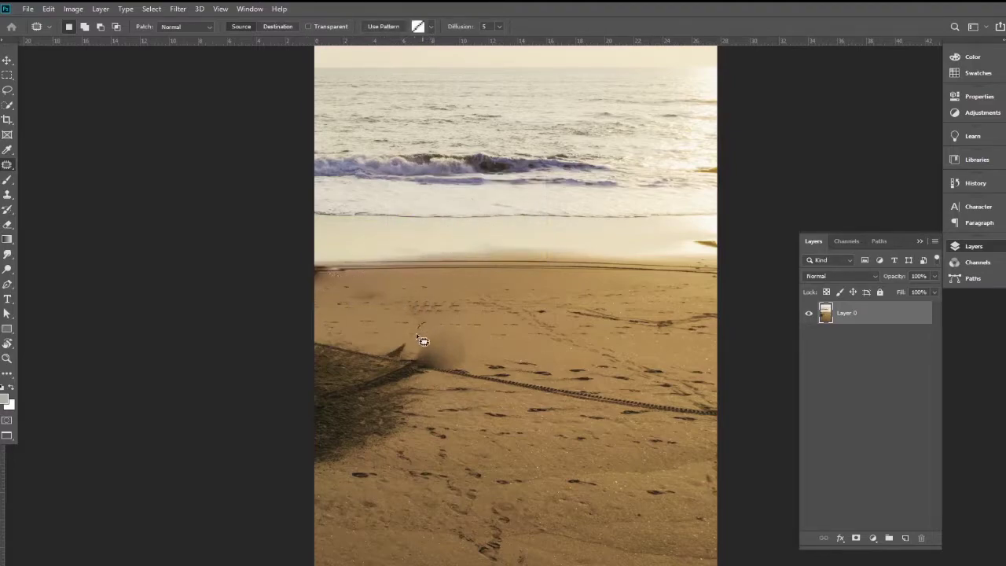
- Patch out the stick on the sand, then outline the long tire track
{"action": "left_click_drag", "start_coordinate": [429, 377], "coordinate": [425, 371]}
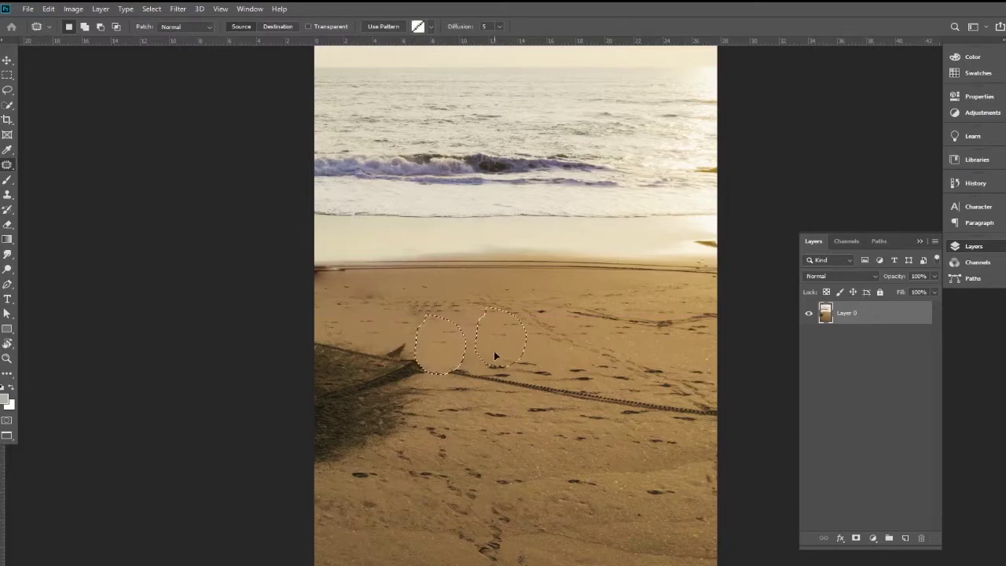
{"action": "left_click_drag", "start_coordinate": [493, 351], "coordinate": [450, 414]}
{"action": "left_click_drag", "start_coordinate": [436, 351], "coordinate": [507, 327]}
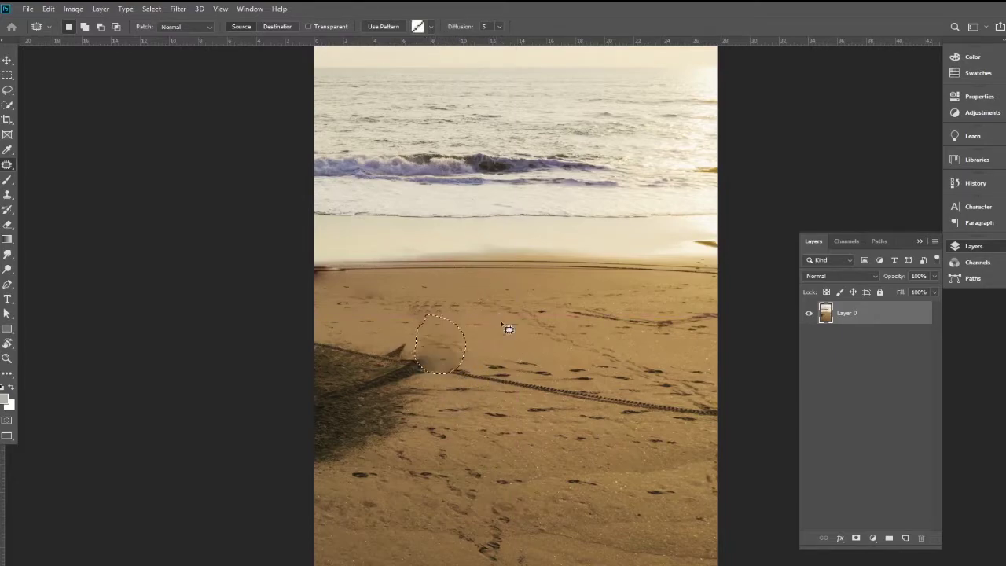
{"action": "key", "text": "ctrl+d"}
{"action": "mouse_move", "coordinate": [464, 385]}
{"action": "left_mouse_down"}
{"action": "mouse_move", "coordinate": [716, 422]}
{"action": "mouse_move", "coordinate": [498, 368]}
{"action": "mouse_move", "coordinate": [494, 386]}
{"action": "left_mouse_up"}
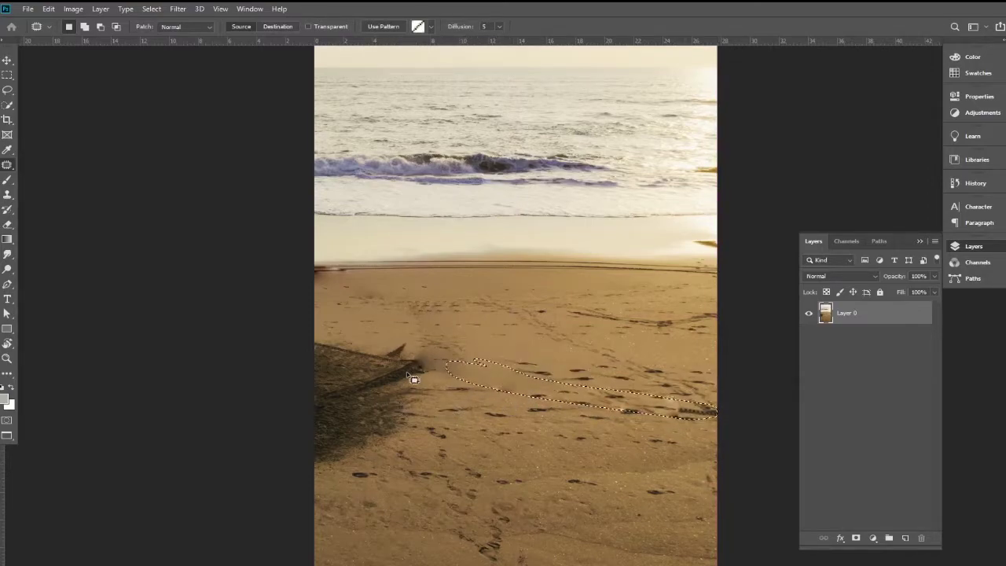
- Clone sand over the track line, dark shadow edge and footprints across the beach
{"action": "left_click", "coordinate": [7, 194]}
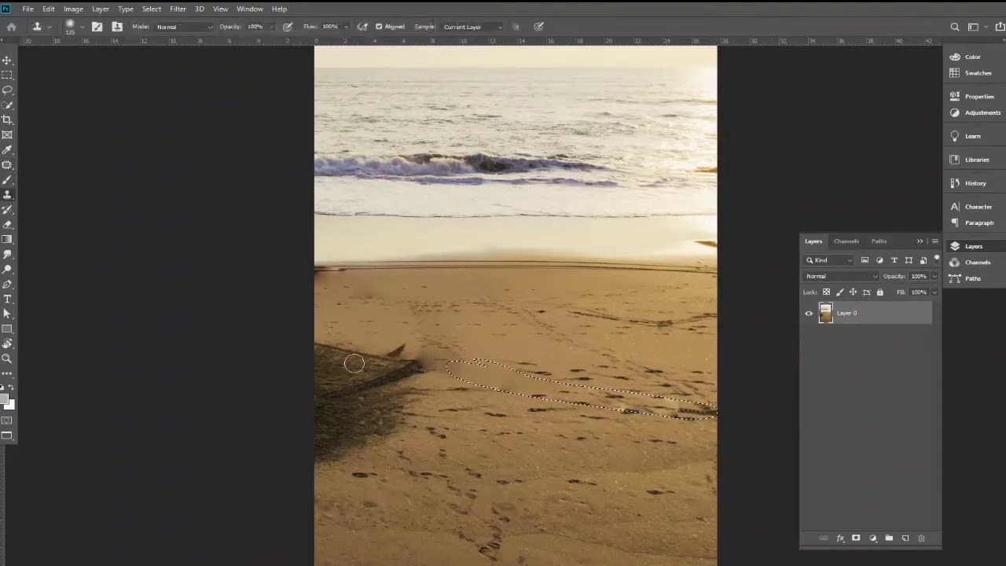
{"action": "left_click_drag", "start_coordinate": [463, 393], "coordinate": [429, 387]}
{"action": "key", "text": "ctrl+d"}
{"action": "mouse_move", "coordinate": [430, 380]}
{"action": "left_mouse_down"}
{"action": "mouse_move", "coordinate": [374, 377]}
{"action": "mouse_move", "coordinate": [340, 351]}
{"action": "mouse_move", "coordinate": [338, 425]}
{"action": "mouse_move", "coordinate": [395, 402]}
{"action": "mouse_move", "coordinate": [380, 431]}
{"action": "mouse_move", "coordinate": [314, 413]}
{"action": "mouse_move", "coordinate": [321, 455]}
{"action": "mouse_move", "coordinate": [343, 433]}
{"action": "left_mouse_up"}
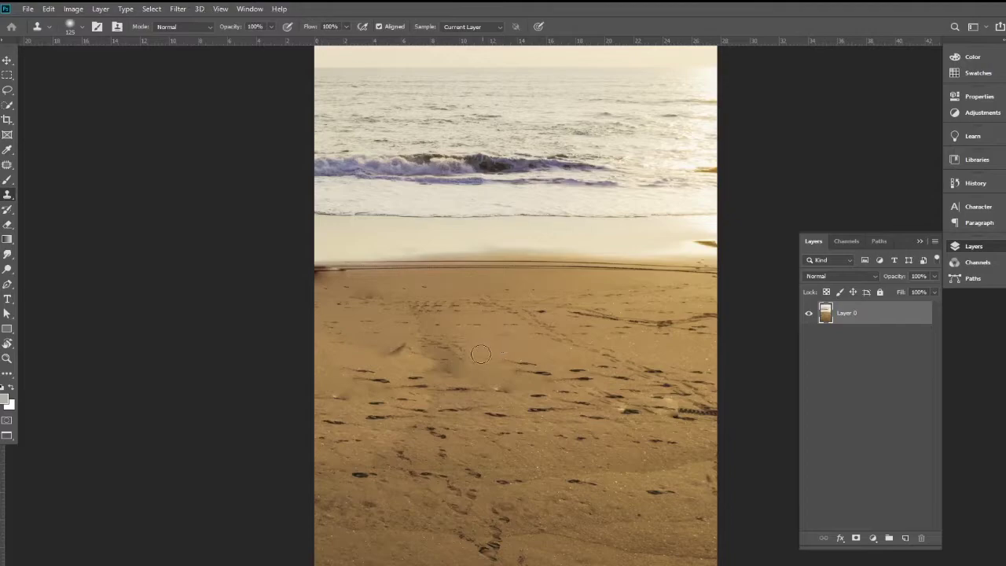
{"action": "mouse_move", "coordinate": [481, 354]}
{"action": "left_mouse_down"}
{"action": "mouse_move", "coordinate": [440, 373]}
{"action": "mouse_move", "coordinate": [412, 370]}
{"action": "mouse_move", "coordinate": [404, 355]}
{"action": "mouse_move", "coordinate": [456, 385]}
{"action": "mouse_move", "coordinate": [491, 389]}
{"action": "mouse_move", "coordinate": [461, 402]}
{"action": "mouse_move", "coordinate": [446, 393]}
{"action": "left_mouse_up"}
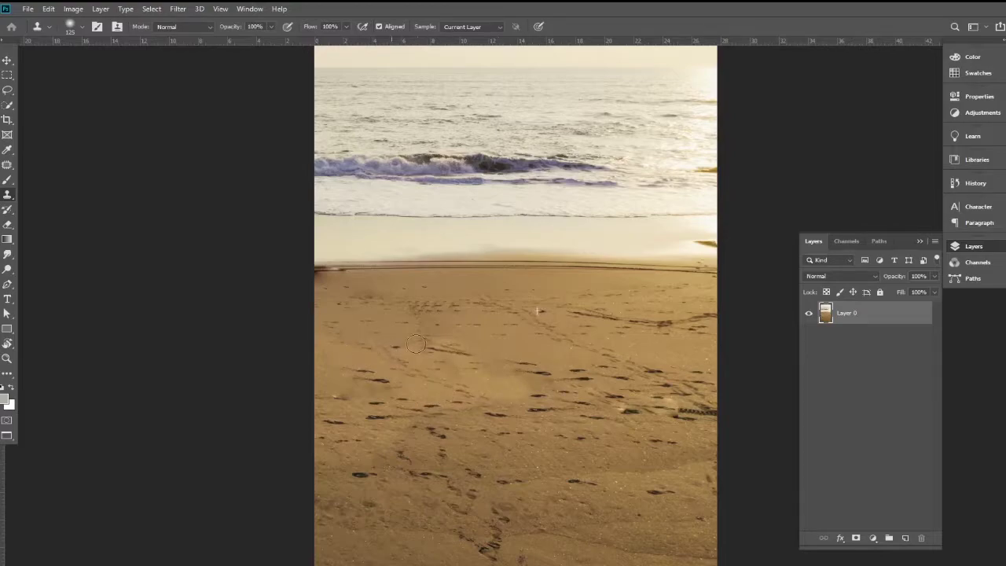
{"action": "mouse_move", "coordinate": [415, 344]}
{"action": "left_mouse_down"}
{"action": "mouse_move", "coordinate": [471, 345]}
{"action": "mouse_move", "coordinate": [550, 376]}
{"action": "mouse_move", "coordinate": [448, 428]}
{"action": "mouse_move", "coordinate": [548, 406]}
{"action": "left_mouse_up"}
{"action": "mouse_move", "coordinate": [550, 369]}
{"action": "left_mouse_down"}
{"action": "mouse_move", "coordinate": [503, 339]}
{"action": "mouse_move", "coordinate": [378, 328]}
{"action": "left_mouse_up"}
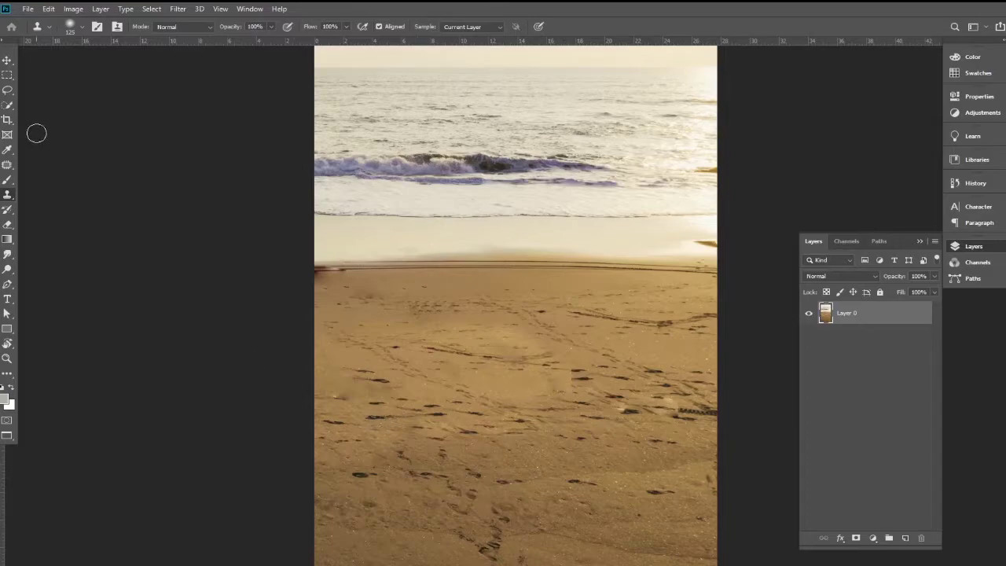
- Copy the cleaned beach image with the Move tool
{"action": "left_click", "coordinate": [7, 61]}
{"action": "scroll", "coordinate": [506, 348], "scroll_direction": "down", "scroll_amount": 1}
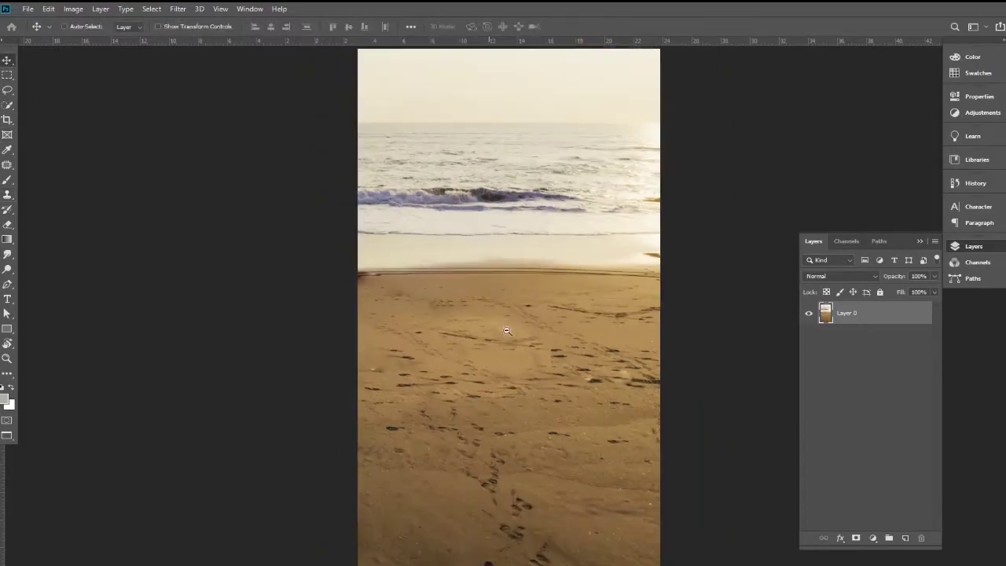
{"action": "scroll", "coordinate": [501, 324], "scroll_direction": "down", "scroll_amount": 1}
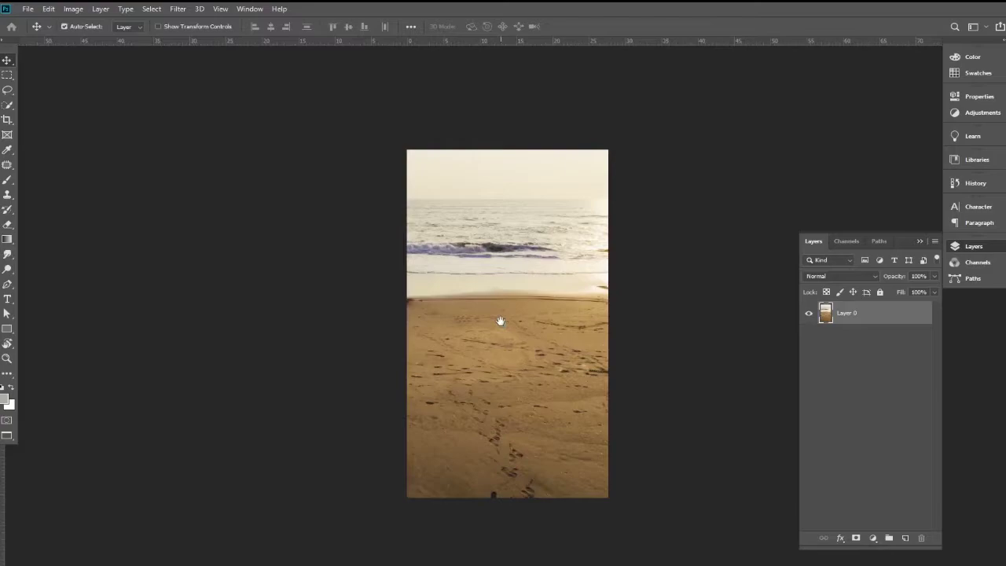
{"action": "left_click_drag", "start_coordinate": [454, 355], "coordinate": [459, 355]}
{"action": "key", "text": "ctrl+c"}
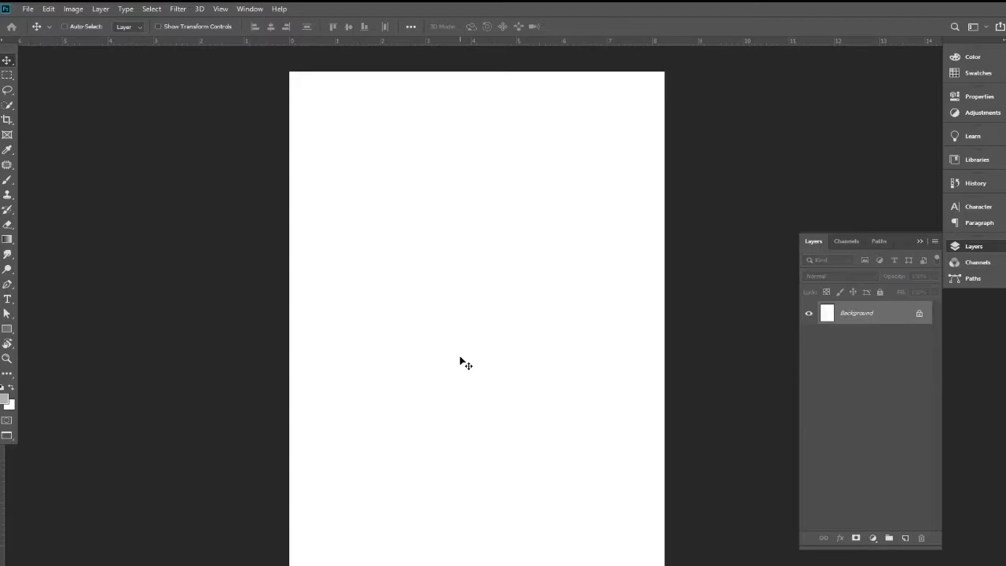
- Paste the beach into the white poster as Layer 1 and convert it to a Smart Object
{"action": "key", "text": "ctrl+v"}
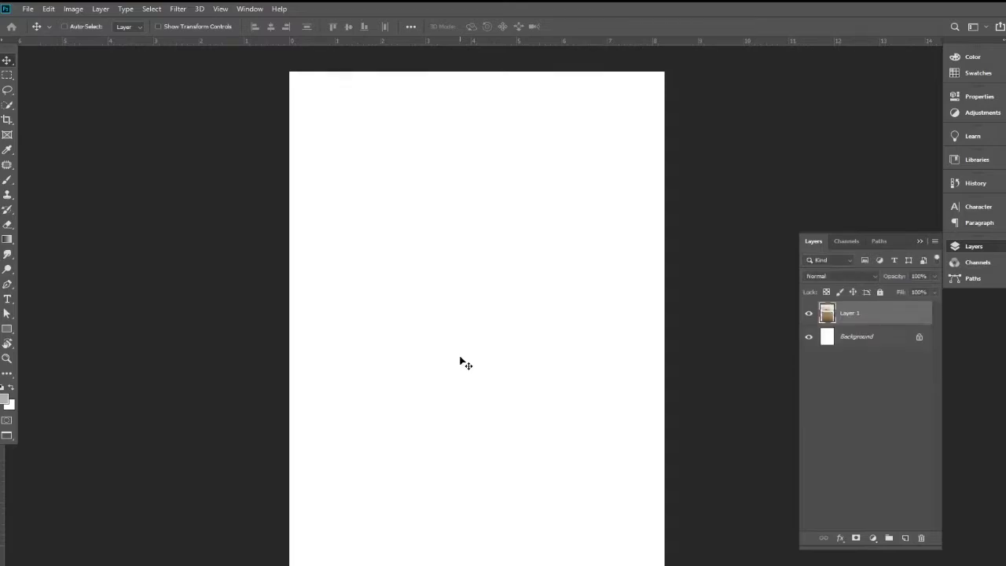
{"action": "right_click", "coordinate": [873, 326]}
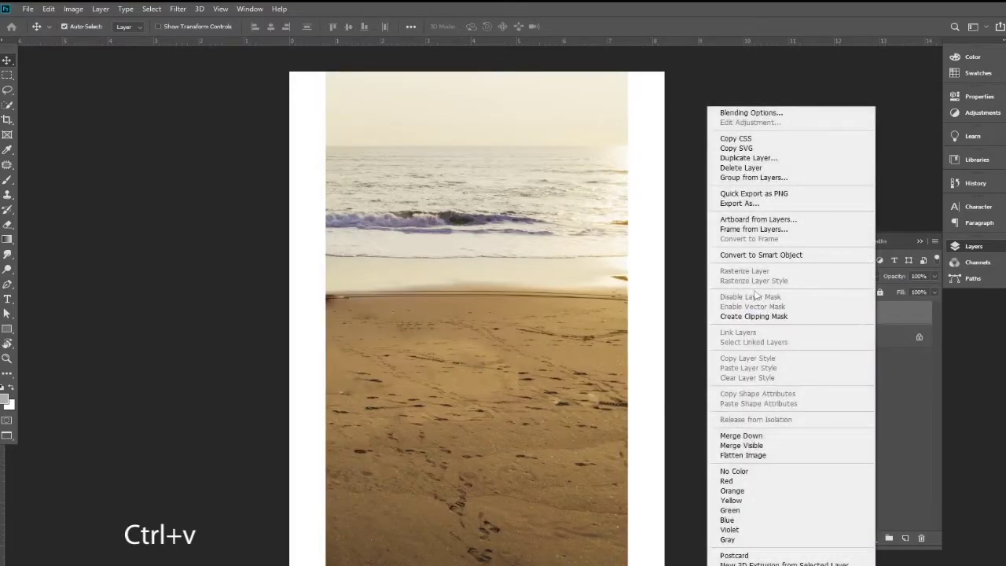
{"action": "left_click", "coordinate": [760, 255]}
{"action": "scroll", "coordinate": [506, 355], "scroll_direction": "down", "scroll_amount": 1}
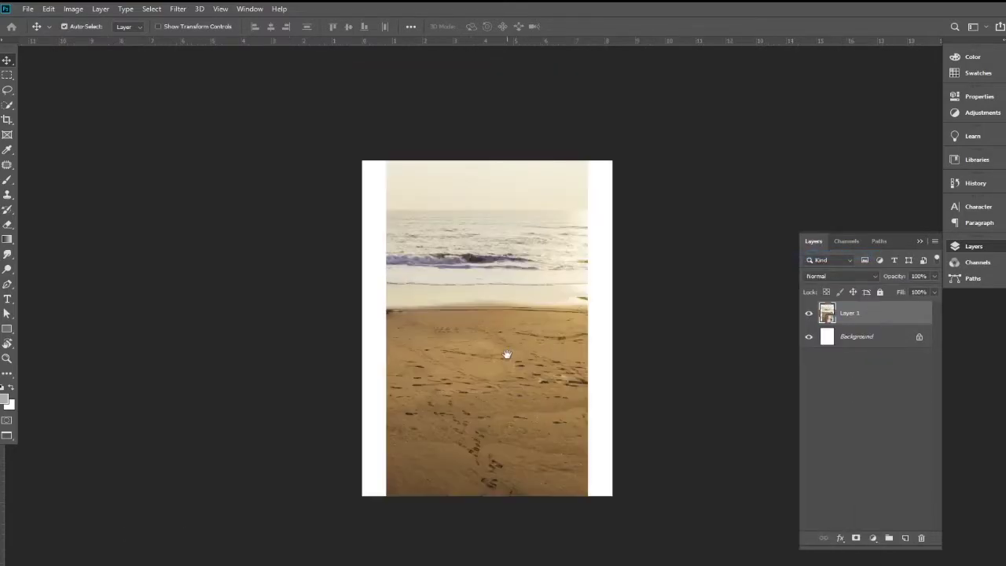
- Scale the beach layer to span the poster's full width across its lower portion
{"action": "key", "text": "ctrl+t"}
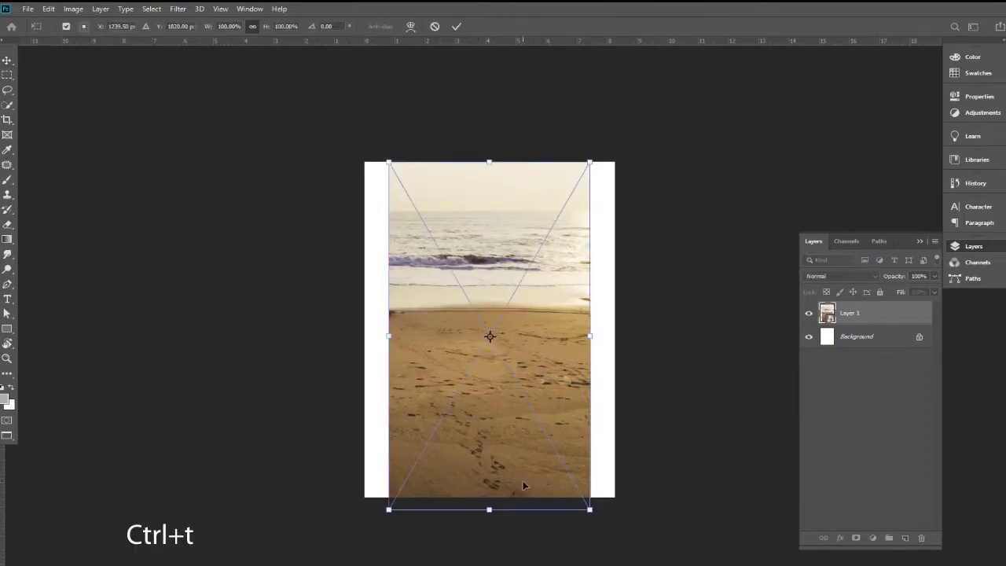
{"action": "left_click_drag", "start_coordinate": [523, 485], "coordinate": [522, 472]}
{"action": "left_click_drag", "start_coordinate": [486, 158], "coordinate": [488, 264]}
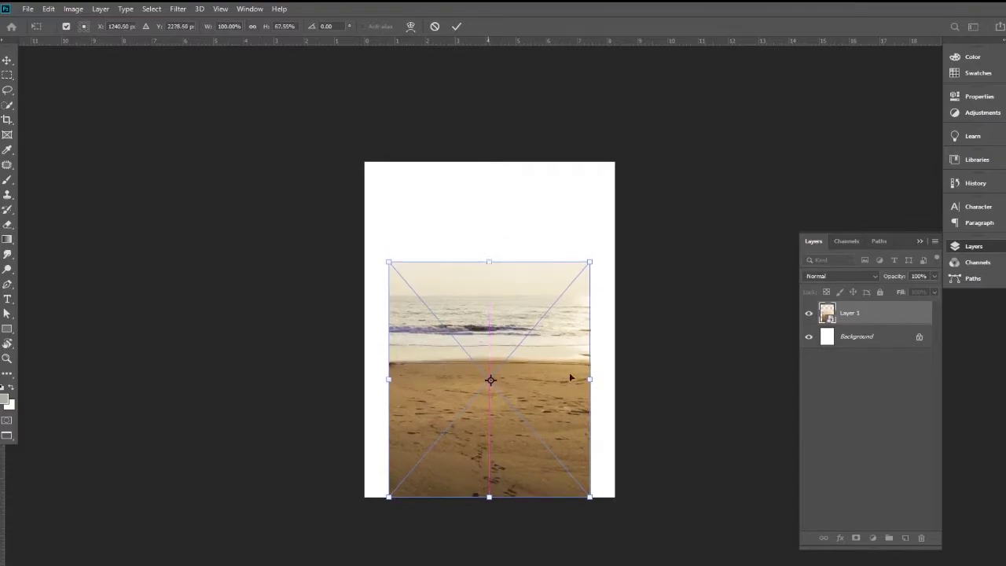
{"action": "left_click_drag", "start_coordinate": [589, 383], "coordinate": [615, 383]}
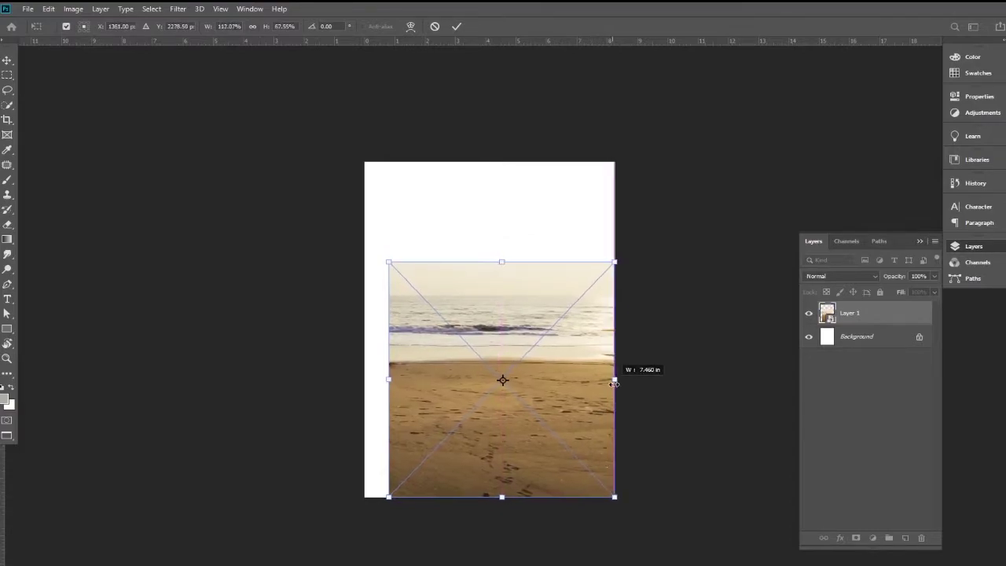
{"action": "left_click_drag", "start_coordinate": [388, 379], "coordinate": [355, 379]}
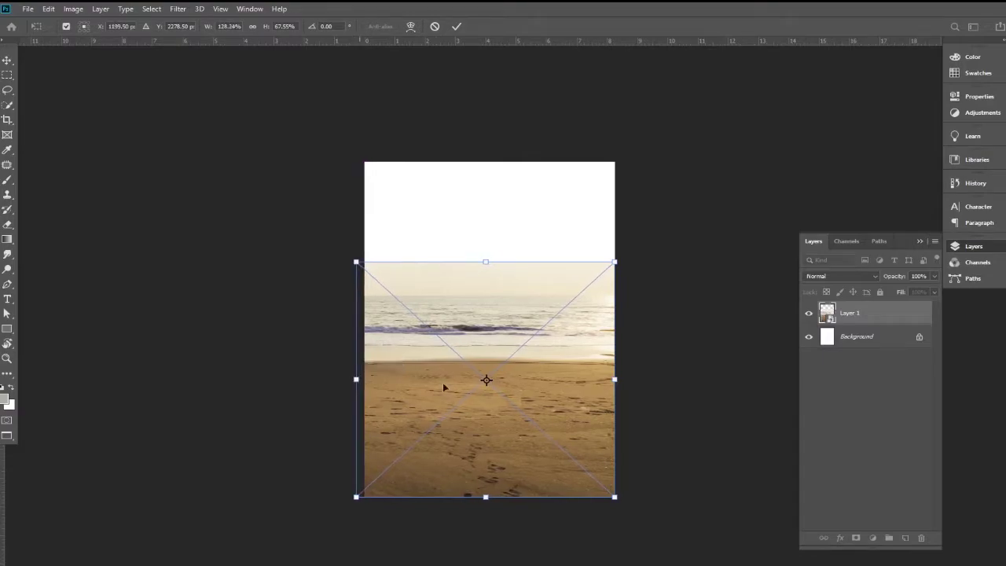
{"action": "left_click_drag", "start_coordinate": [610, 379], "coordinate": [622, 380]}
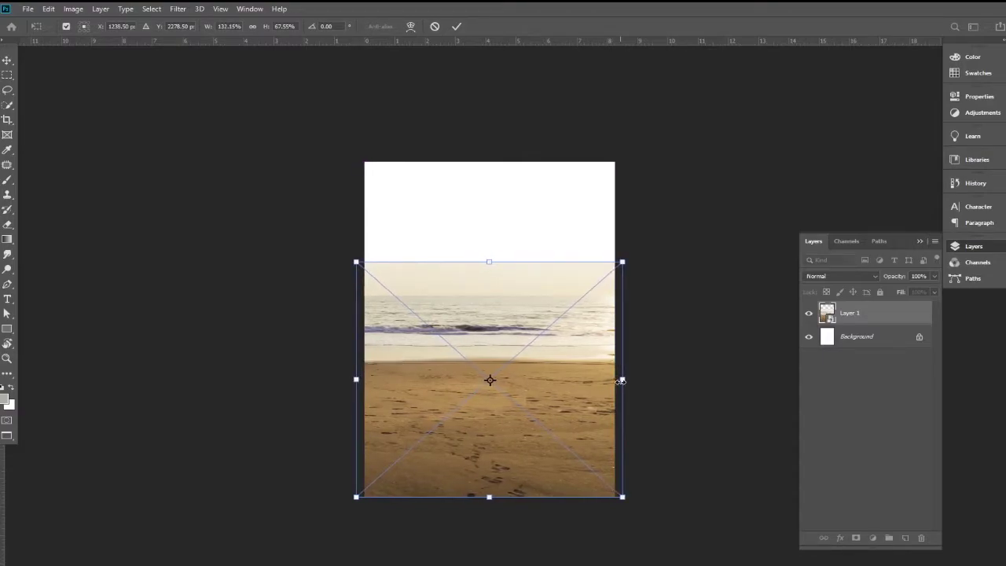
{"action": "key", "text": "Return"}
{"action": "key", "text": "ctrl+plus"}
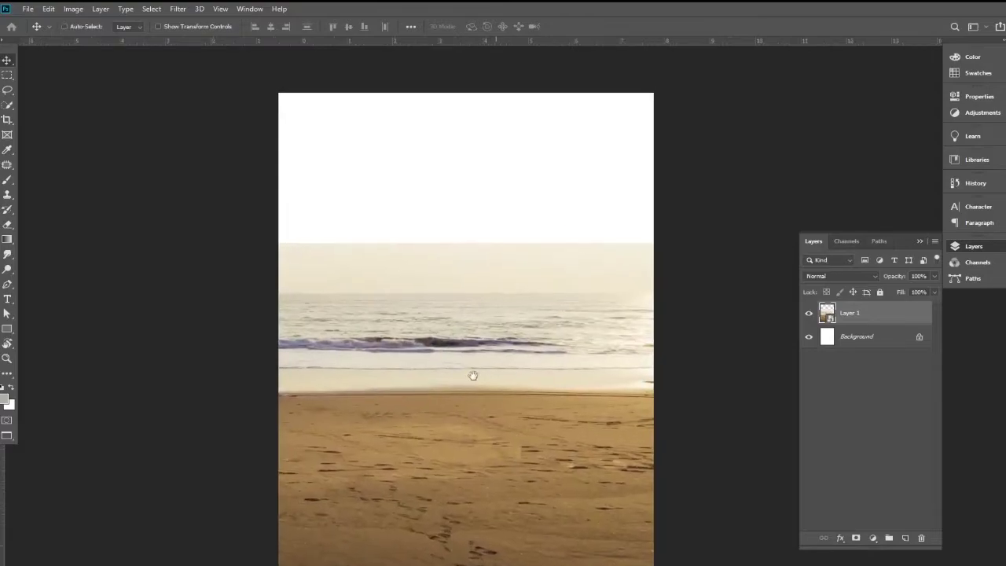
- Rasterize the beach Smart Object layer
{"action": "left_click", "coordinate": [6, 77]}
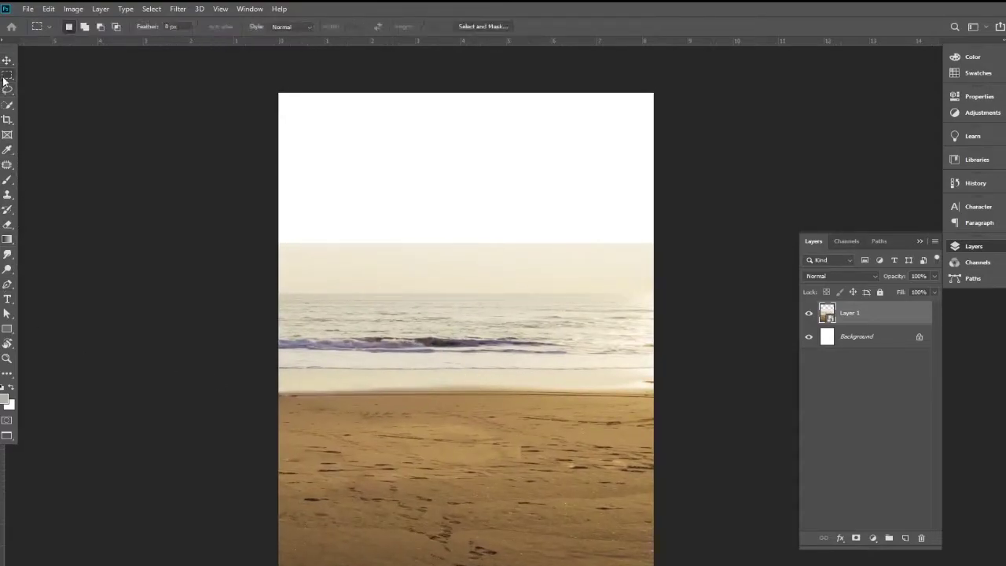
{"action": "right_click", "coordinate": [891, 318]}
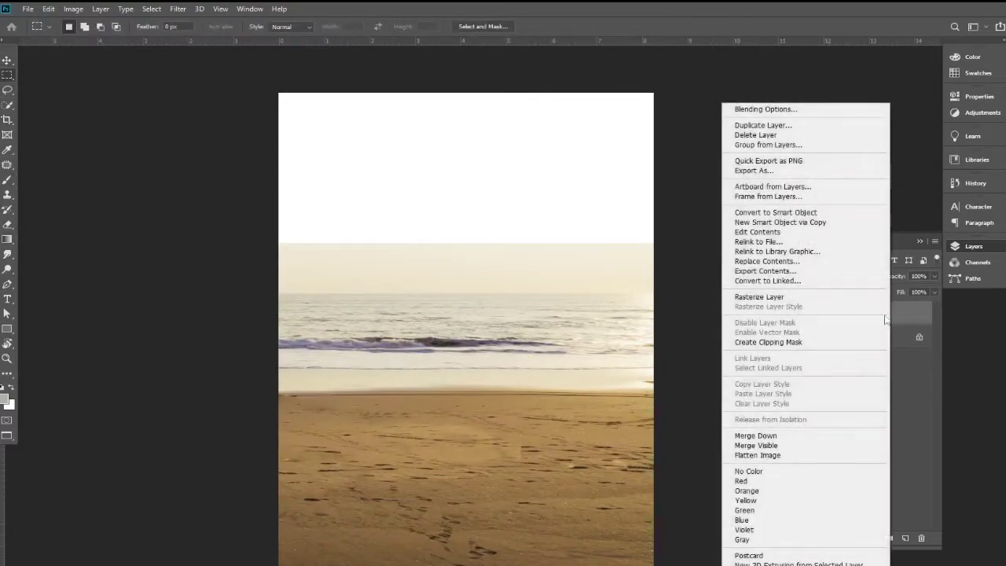
{"action": "left_click", "coordinate": [766, 296]}
- Marquee the pale sky band above the sea and delete it
{"action": "mouse_move", "coordinate": [279, 197]}
{"action": "left_mouse_down"}
{"action": "mouse_move", "coordinate": [280, 243]}
{"action": "mouse_move", "coordinate": [680, 295]}
{"action": "left_mouse_up"}
{"action": "key", "text": "ctrl+semicolon"}
{"action": "key", "text": "Delete"}
{"action": "key", "text": "ctrl+d"}
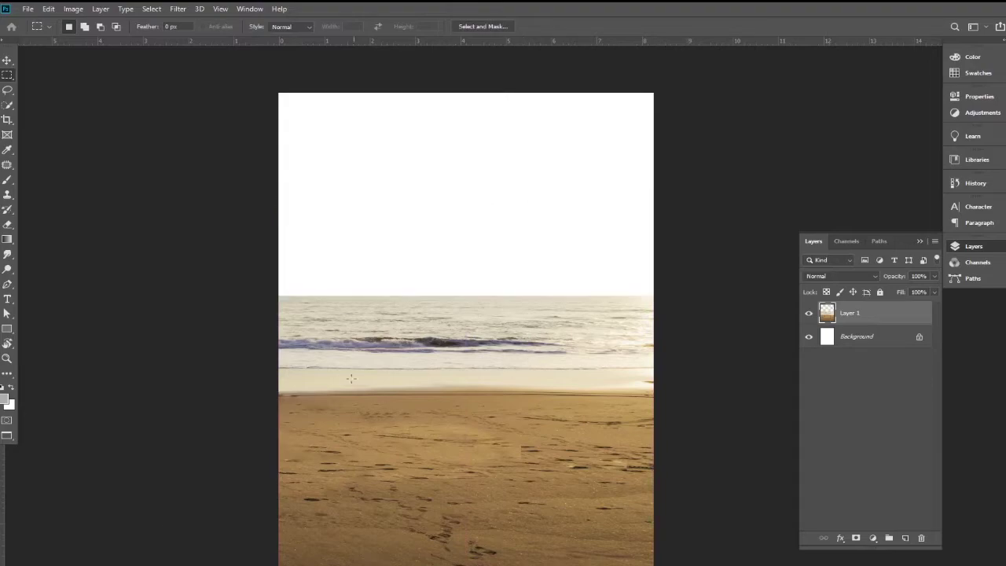
{"action": "left_click", "coordinate": [7, 61]}
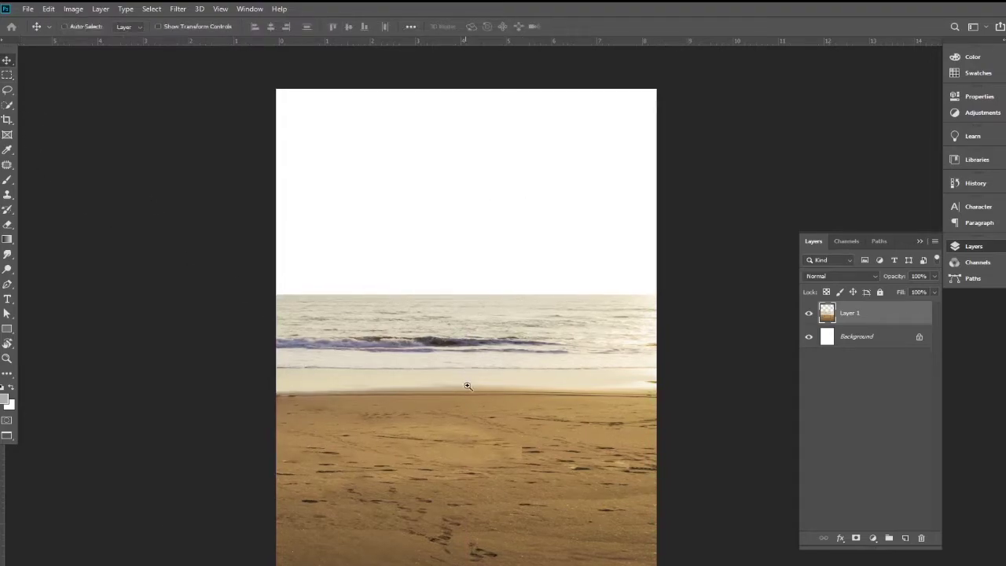
{"action": "mouse_move", "coordinate": [463, 397]}
{"action": "left_mouse_down"}
{"action": "mouse_move", "coordinate": [461, 342]}
{"action": "mouse_move", "coordinate": [461, 370]}
{"action": "left_mouse_up"}
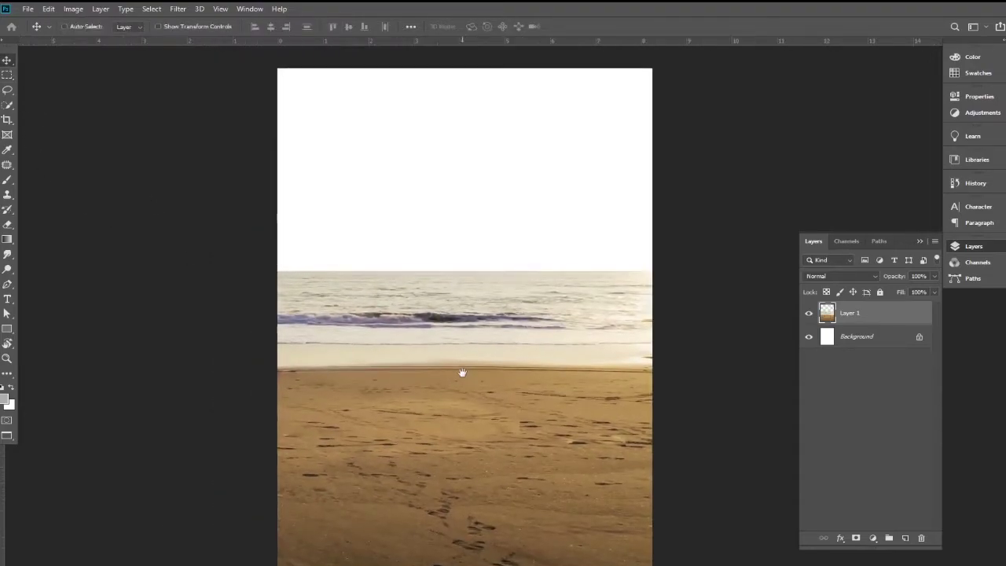
- Squash the beach layer to about 77% of its height, lowering the sea line
{"action": "key", "text": "ctrl+t"}
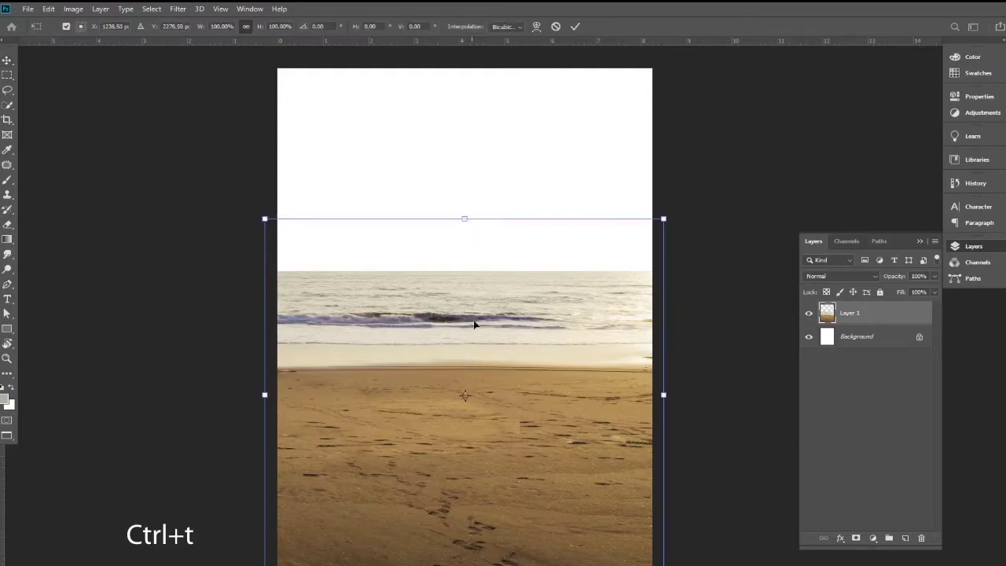
{"action": "left_click_drag", "start_coordinate": [468, 219], "coordinate": [476, 279]}
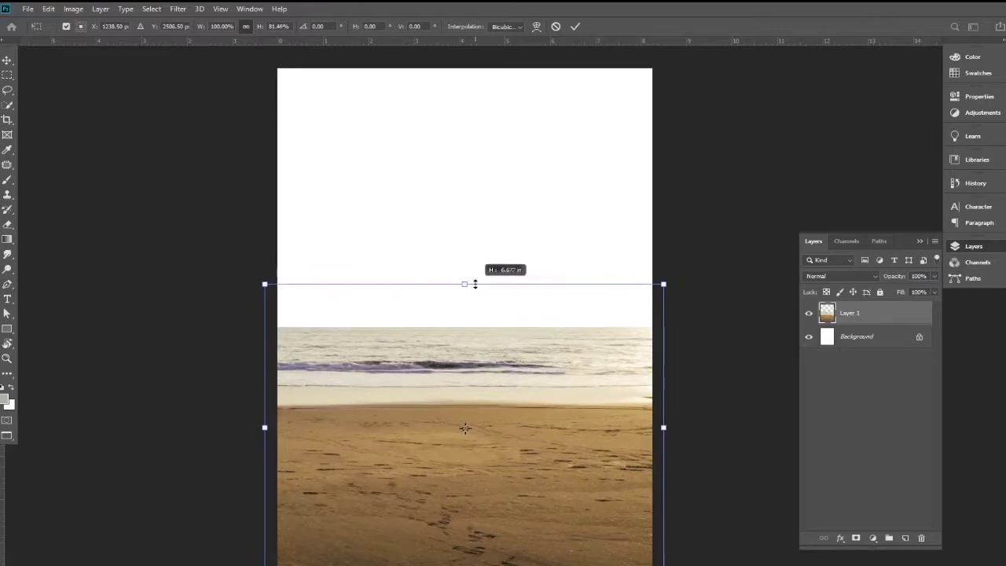
{"action": "left_click_drag", "start_coordinate": [475, 280], "coordinate": [479, 301]}
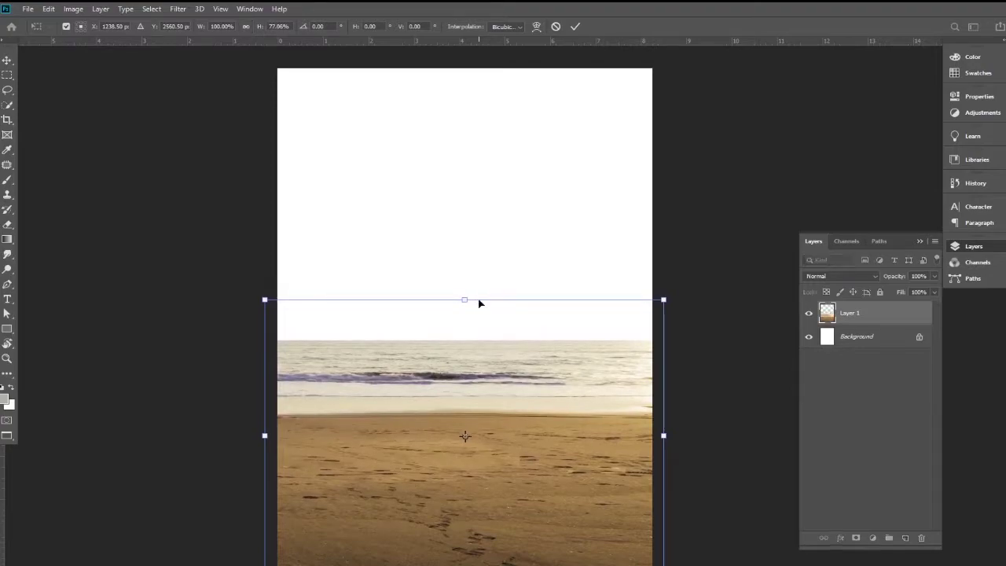
{"action": "key", "text": "Return"}
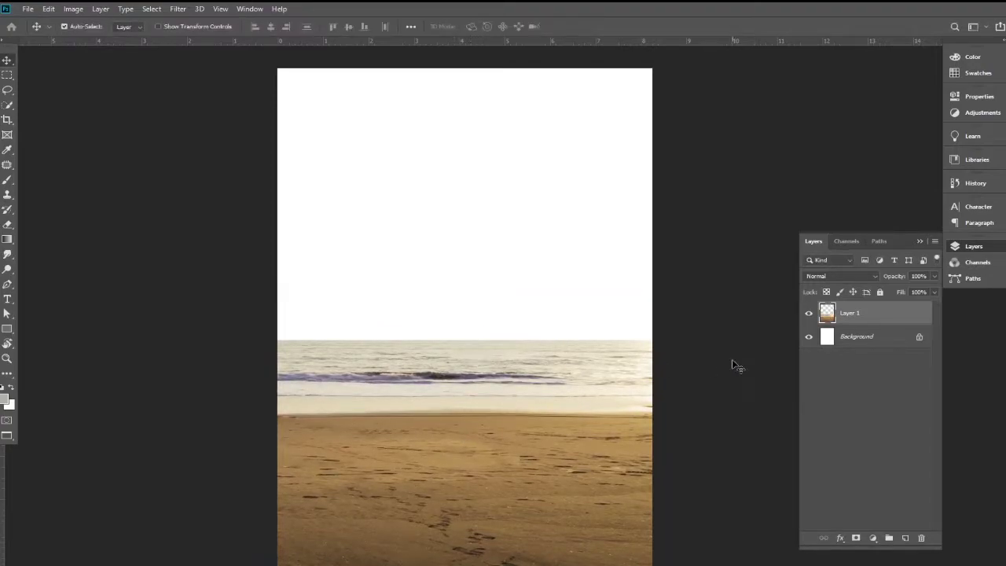
{"action": "left_click", "coordinate": [877, 346]}
- Add a dark slate #2e3d4b Solid Color fill layer, Color Fill 1, above the Background
{"action": "left_click", "coordinate": [871, 539]}
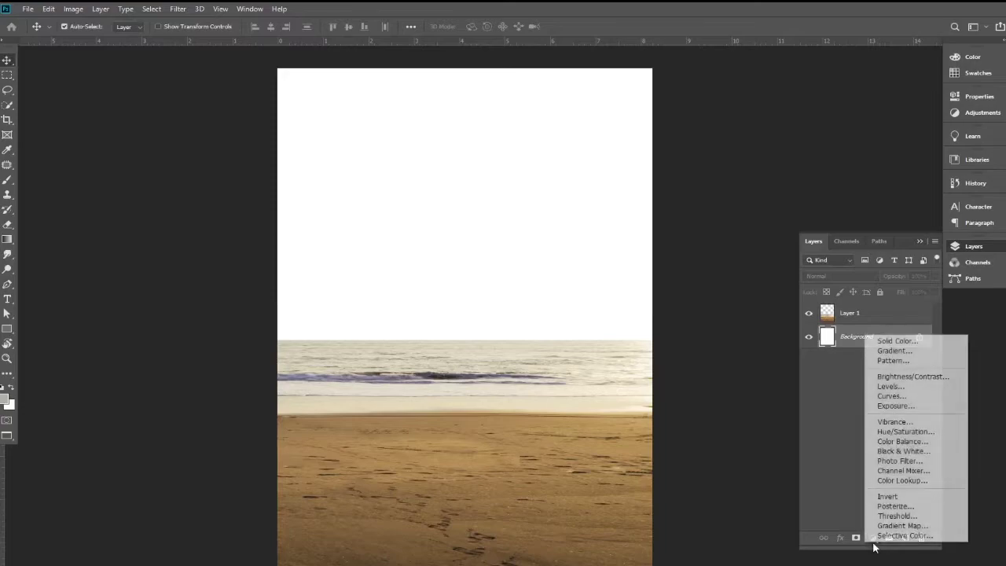
{"action": "left_click", "coordinate": [896, 340]}
{"action": "left_click_drag", "start_coordinate": [674, 463], "coordinate": [691, 458]}
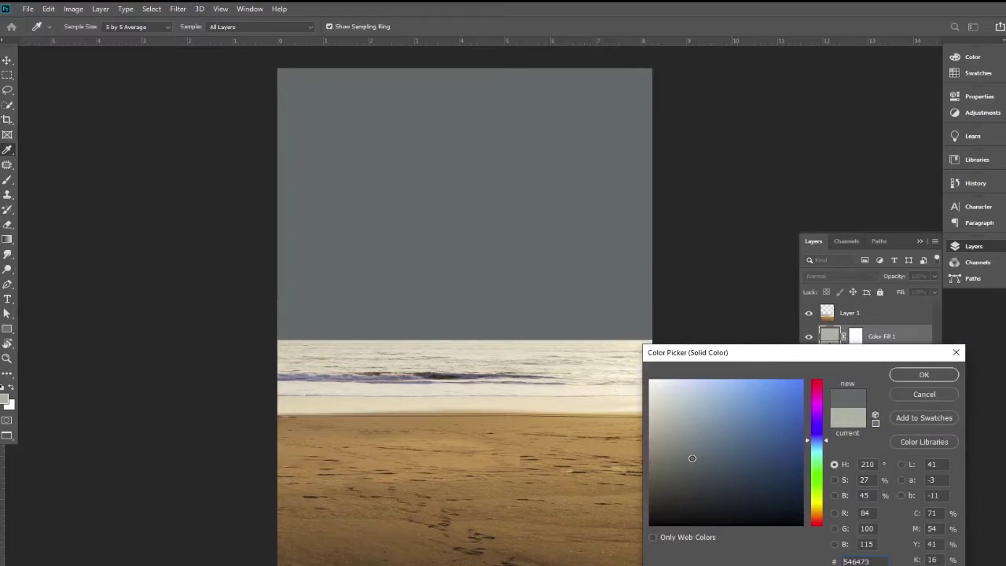
{"action": "left_click", "coordinate": [707, 481]}
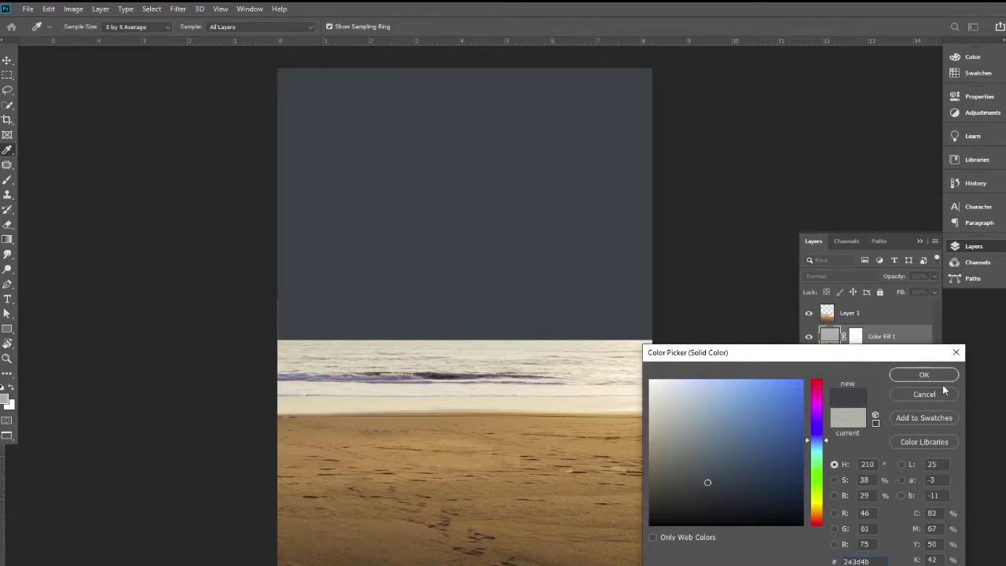
{"action": "left_click", "coordinate": [931, 376]}
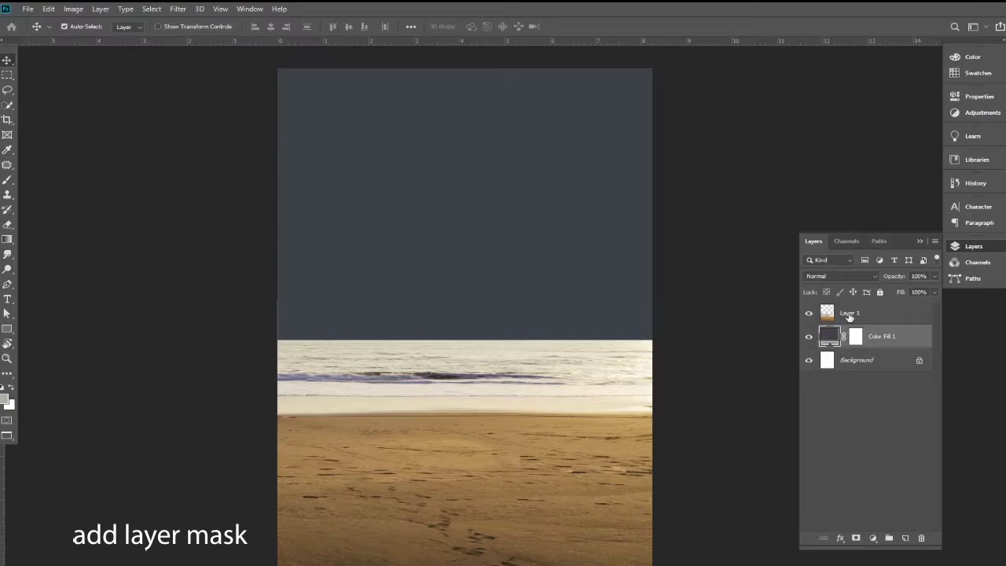
- Add a layer mask to the beach and drag a gradient fading its top into the sky
{"action": "left_click", "coordinate": [849, 316]}
{"action": "left_click", "coordinate": [855, 537]}
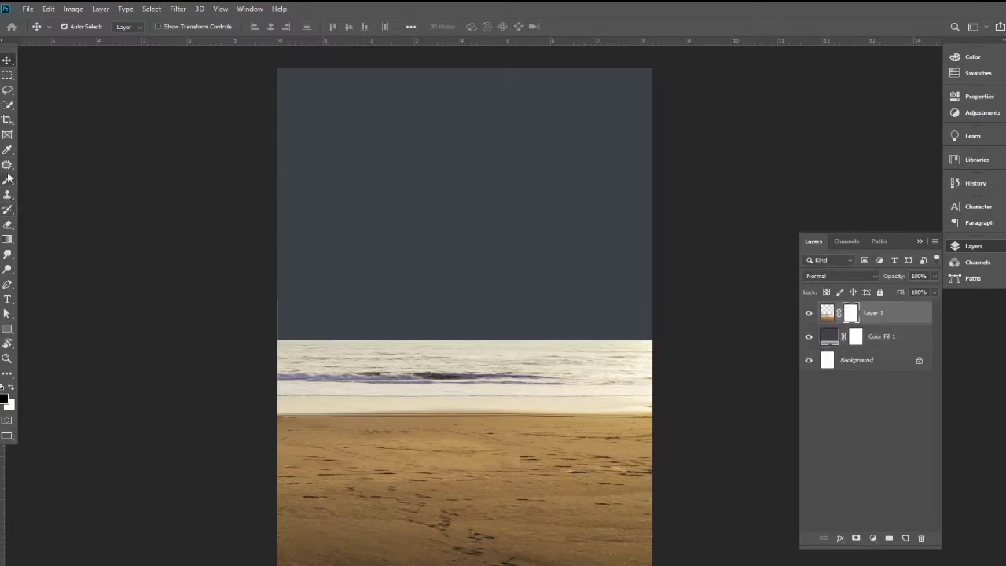
{"action": "left_click", "coordinate": [7, 239]}
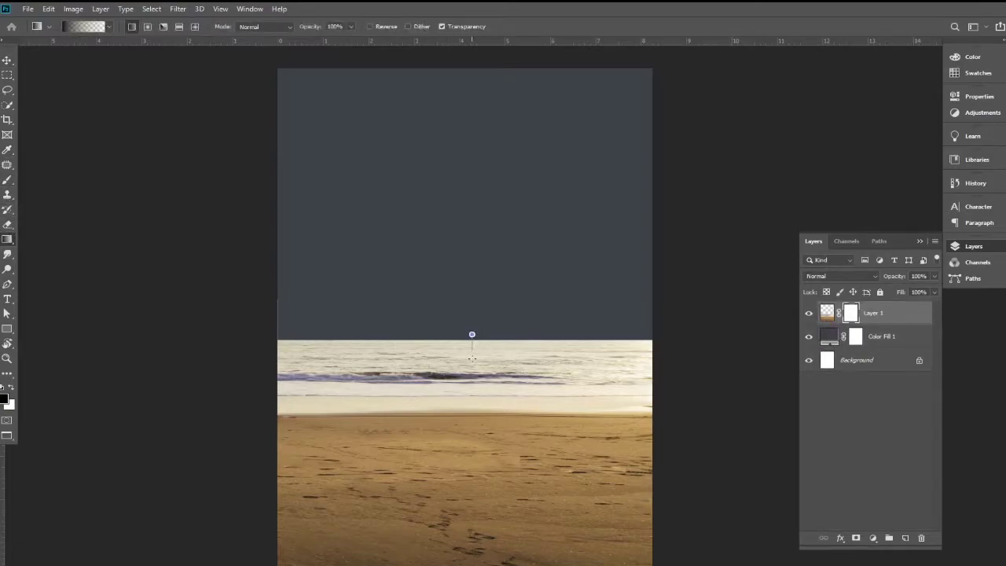
{"action": "left_click_drag", "start_coordinate": [471, 358], "coordinate": [469, 374]}
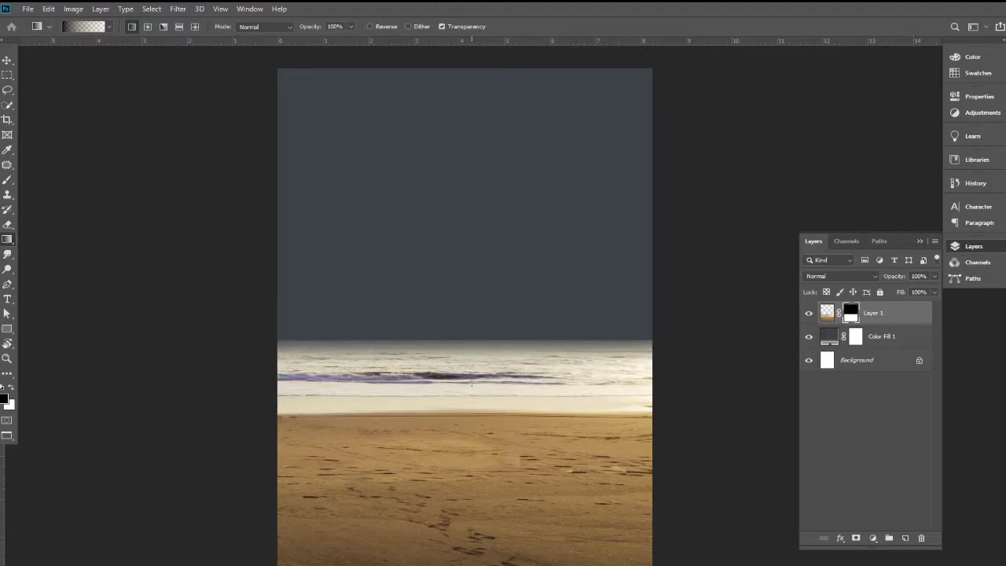
- Pan the poster and target the beach layer's pixels instead of its mask
{"action": "left_click", "coordinate": [6, 60]}
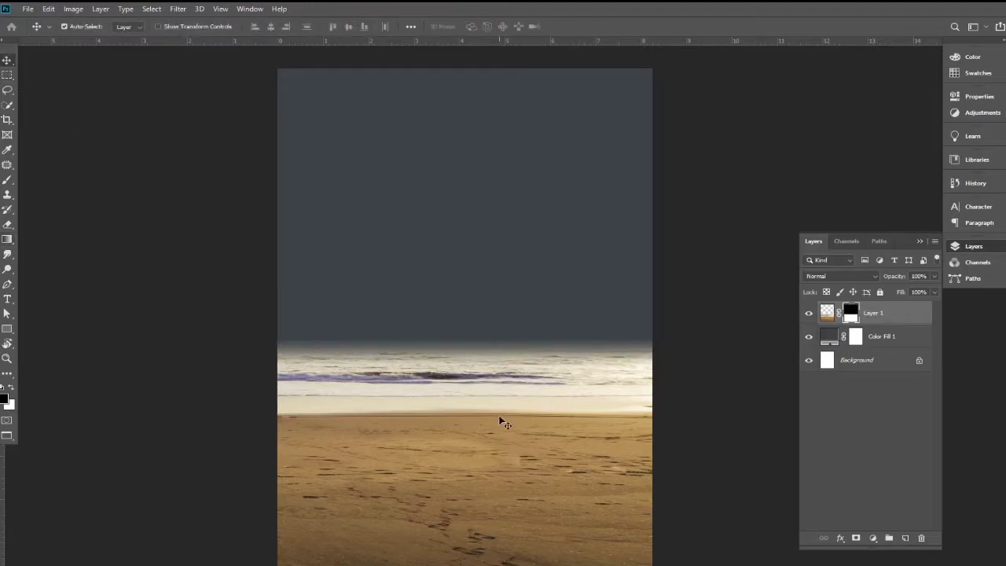
{"action": "scroll", "coordinate": [489, 393], "scroll_direction": "up", "scroll_amount": 2}
{"action": "scroll", "coordinate": [482, 385], "scroll_direction": "down", "scroll_amount": 2}
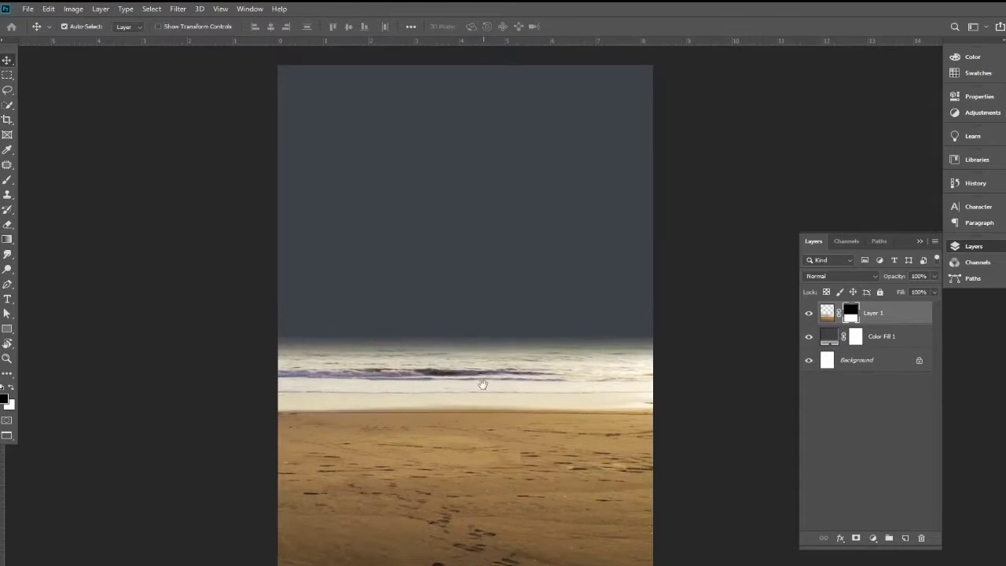
{"action": "left_click_drag", "start_coordinate": [481, 387], "coordinate": [476, 396]}
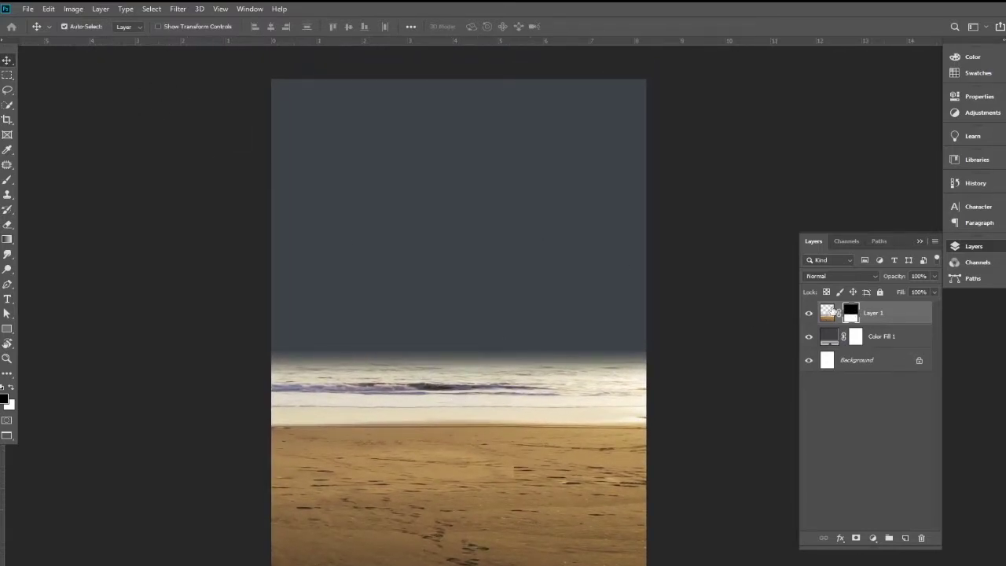
{"action": "left_click", "coordinate": [827, 312]}
{"action": "left_click", "coordinate": [75, 9]}
{"action": "mouse_move", "coordinate": [92, 39]}
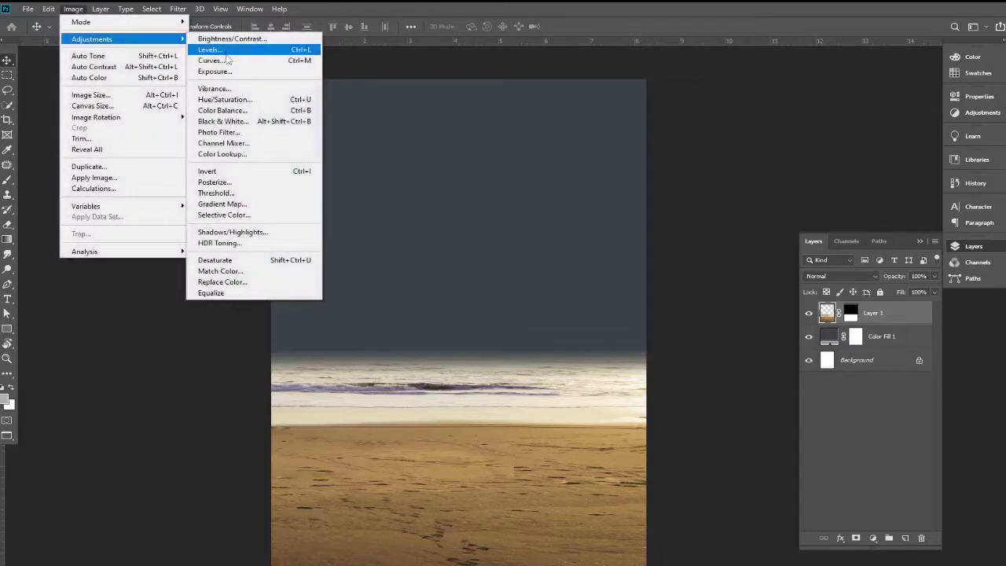
- Lower the beach photo's vibrance with a Vibrance adjustment
{"action": "left_click", "coordinate": [228, 88]}
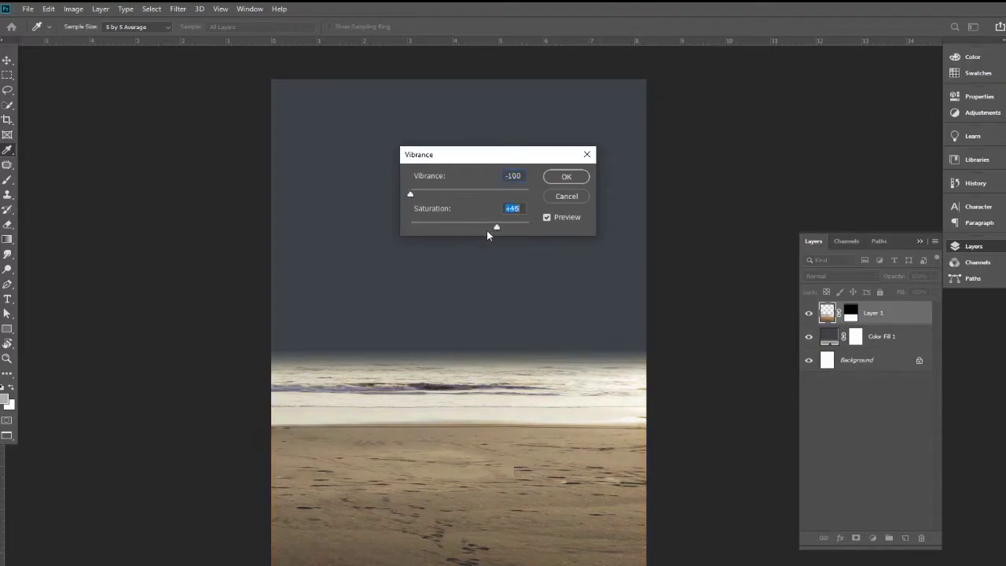
{"action": "left_click_drag", "start_coordinate": [464, 232], "coordinate": [470, 230]}
{"action": "left_click", "coordinate": [566, 177]}
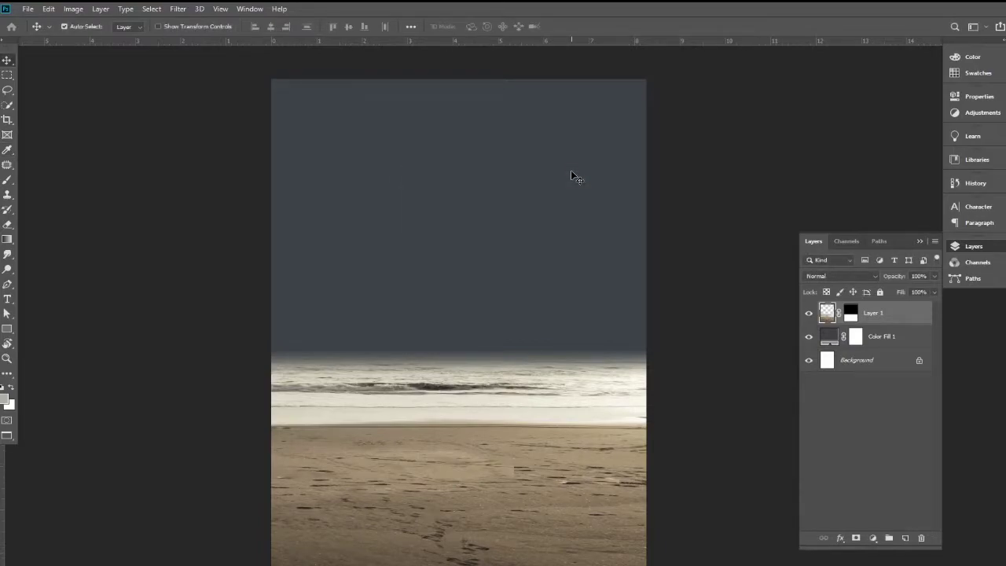
- Darken the photo by pulling the Curves midpoint down
{"action": "left_click", "coordinate": [77, 10]}
{"action": "mouse_move", "coordinate": [92, 40]}
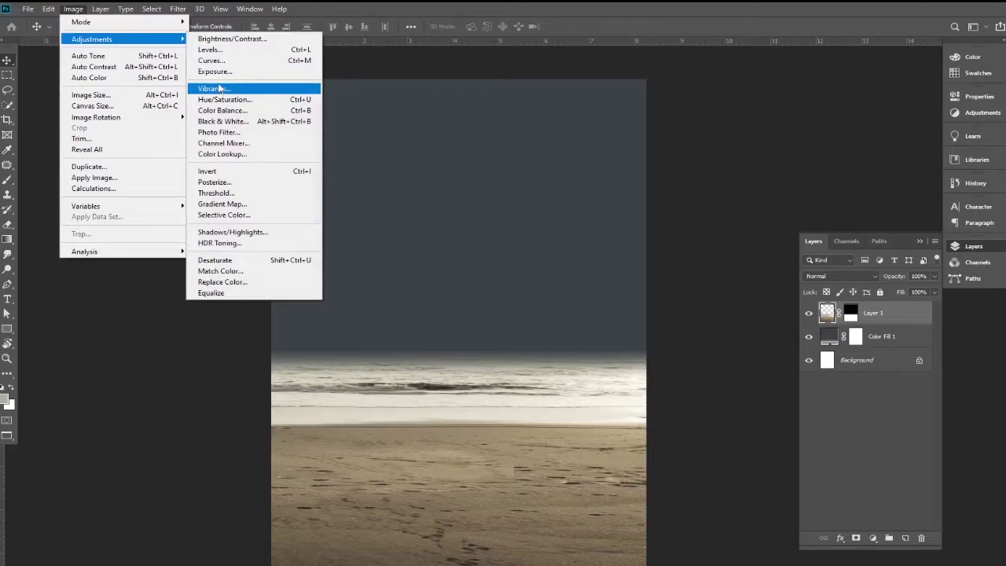
{"action": "left_click", "coordinate": [212, 60]}
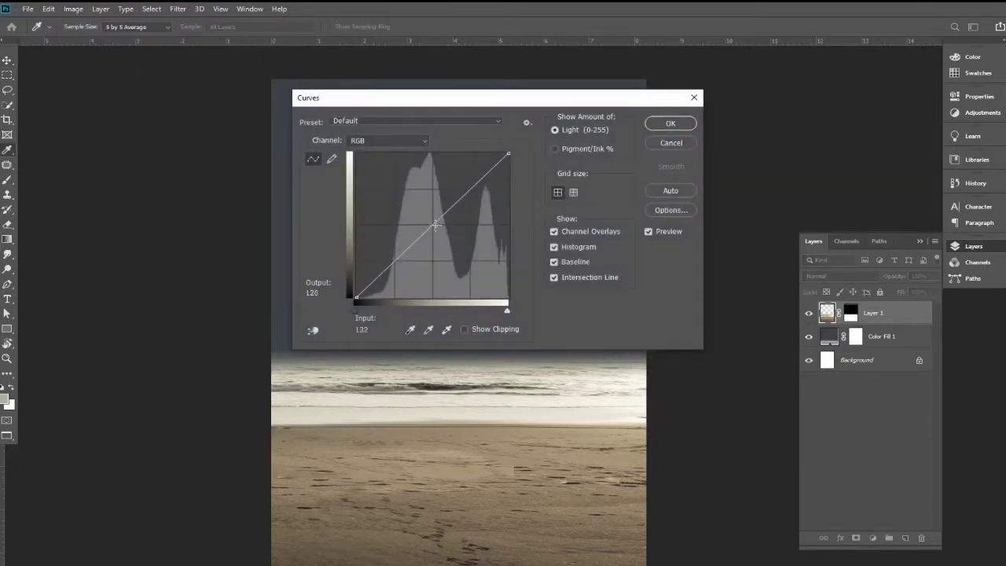
{"action": "left_click_drag", "start_coordinate": [435, 224], "coordinate": [444, 235]}
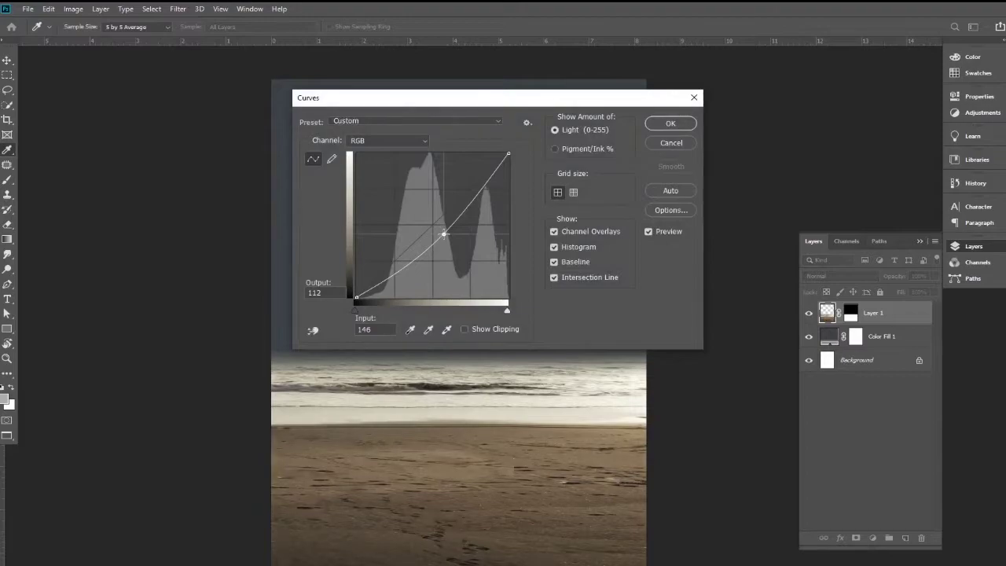
{"action": "left_click", "coordinate": [668, 124]}
- Apply Hue/Saturation with Saturation -64 and Lightness -38
{"action": "left_click", "coordinate": [81, 10]}
{"action": "mouse_move", "coordinate": [92, 40]}
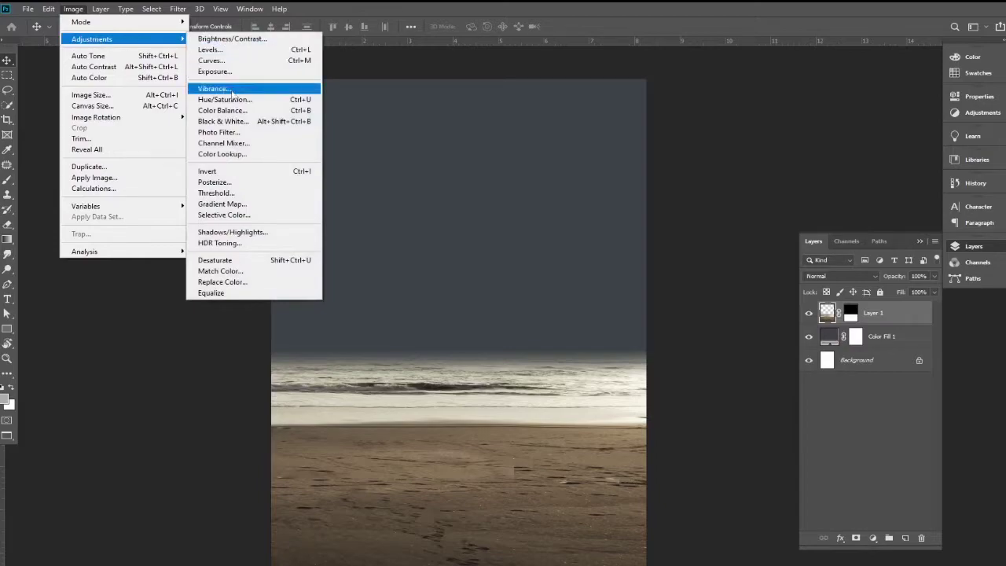
{"action": "left_click", "coordinate": [225, 99]}
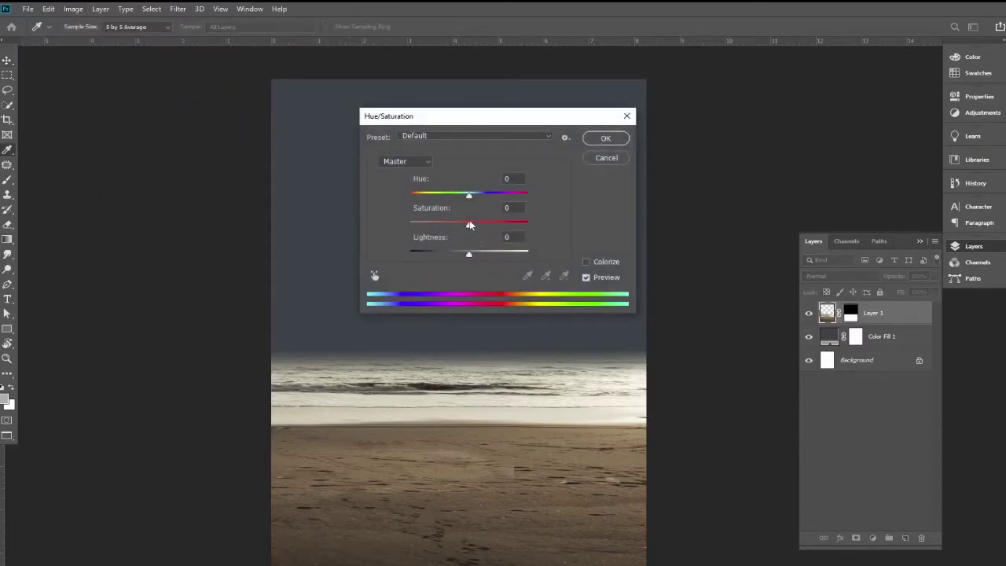
{"action": "left_click_drag", "start_coordinate": [470, 225], "coordinate": [434, 225]}
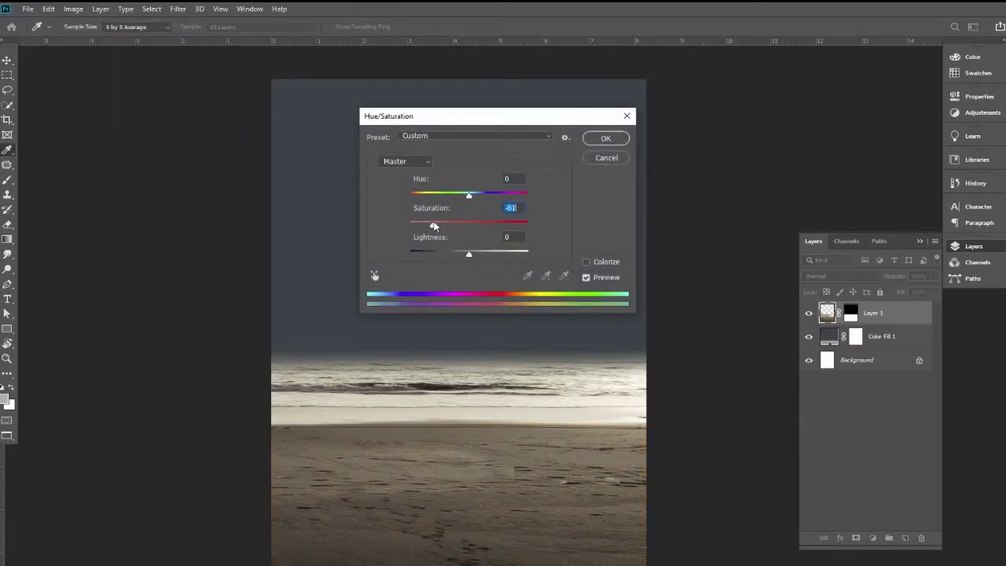
{"action": "left_click_drag", "start_coordinate": [469, 253], "coordinate": [449, 255]}
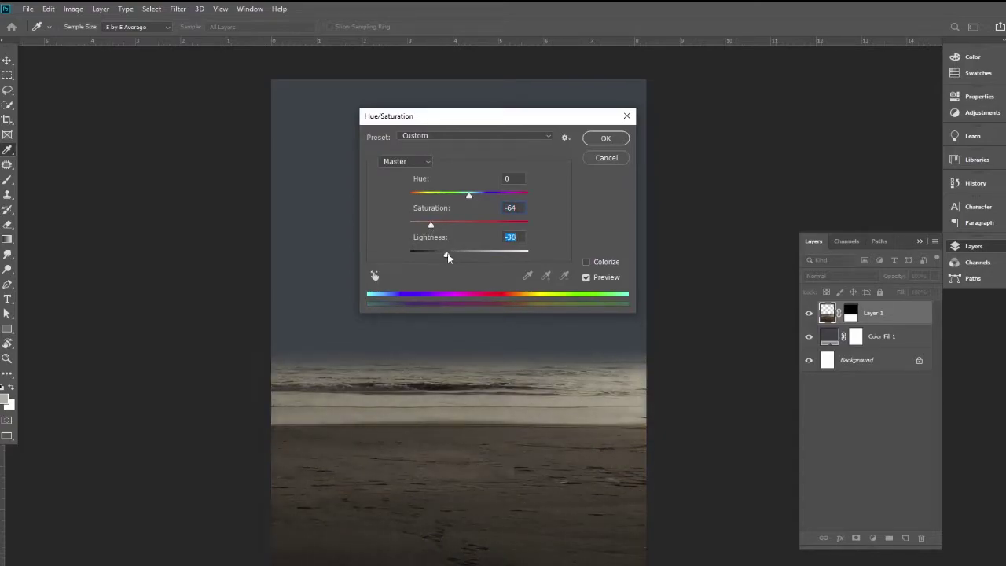
{"action": "left_click", "coordinate": [601, 139]}
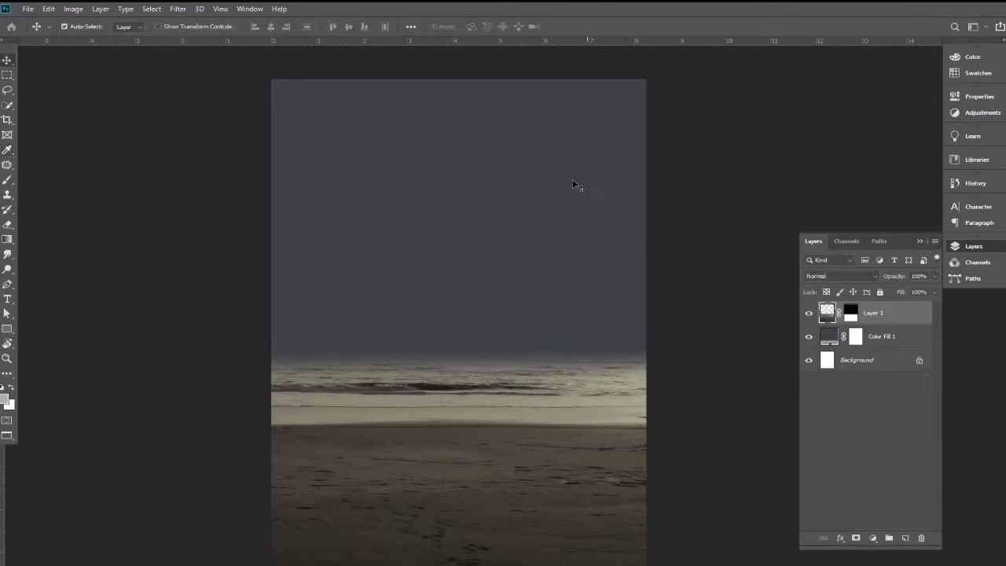
- Apply Color Balance midtones -9, +5, +17 to Layer 1 for a cool blue-green tint
{"action": "left_click", "coordinate": [71, 11]}
{"action": "mouse_move", "coordinate": [92, 39]}
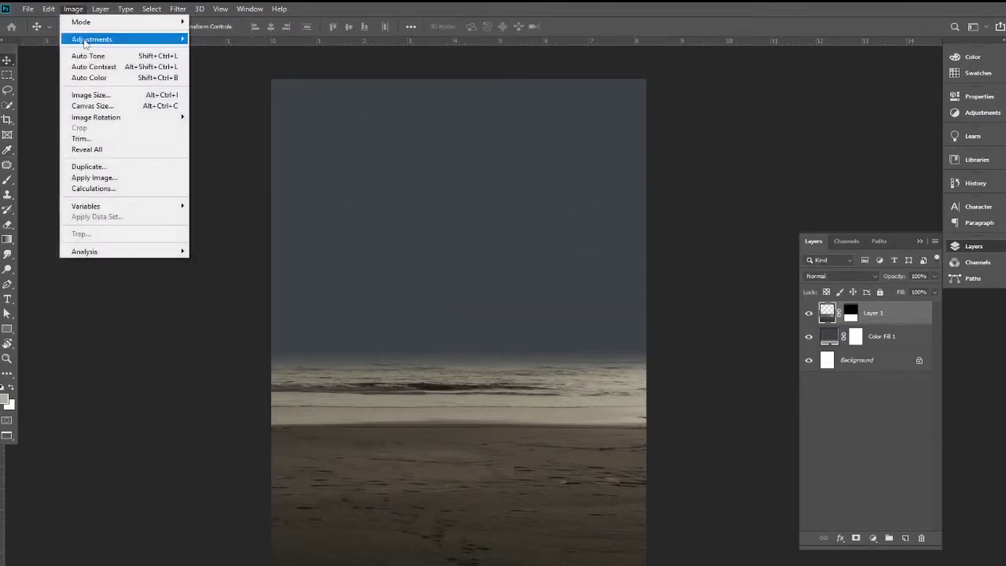
{"action": "left_click", "coordinate": [222, 110]}
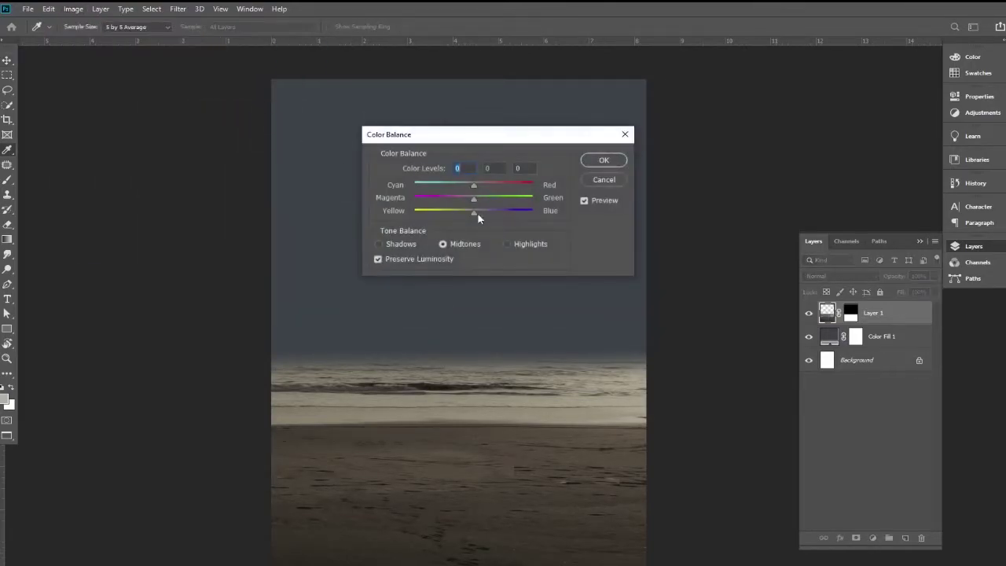
{"action": "left_click_drag", "start_coordinate": [473, 216], "coordinate": [495, 217]}
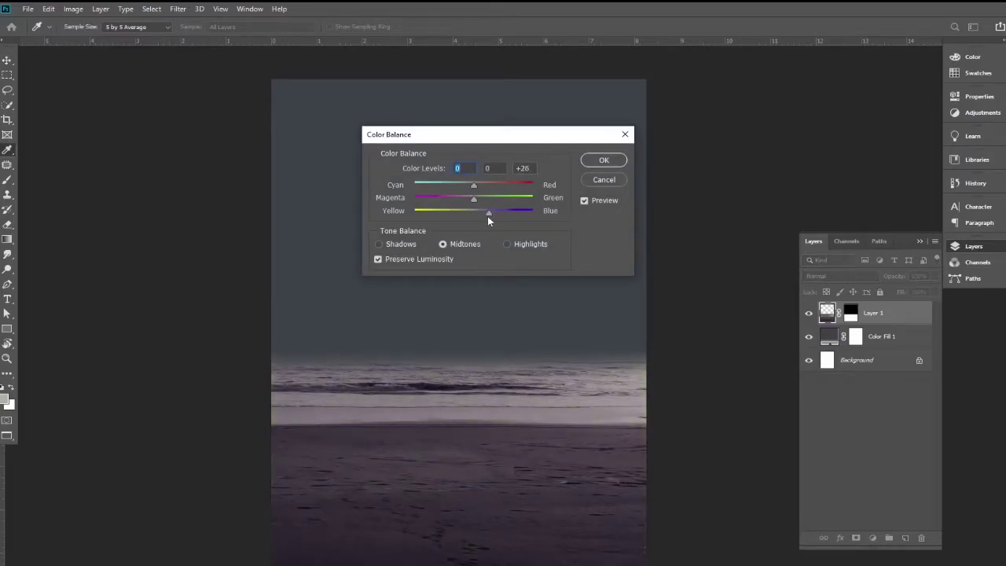
{"action": "key", "text": "Tab"}
{"action": "key", "text": "Tab"}
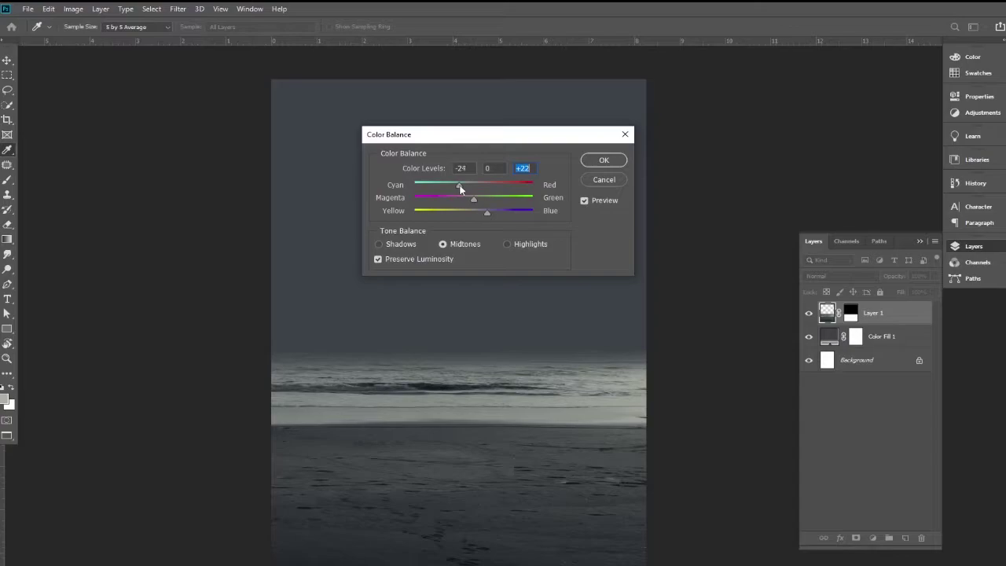
{"action": "left_click", "coordinate": [463, 190]}
{"action": "left_click_drag", "start_coordinate": [488, 215], "coordinate": [481, 213]}
{"action": "left_click", "coordinate": [484, 212]}
{"action": "left_click_drag", "start_coordinate": [467, 200], "coordinate": [480, 203]}
{"action": "left_click", "coordinate": [474, 199]}
{"action": "left_click", "coordinate": [603, 161]}
- Switch to the Move tool and pan the poster view
{"action": "key", "text": "v"}
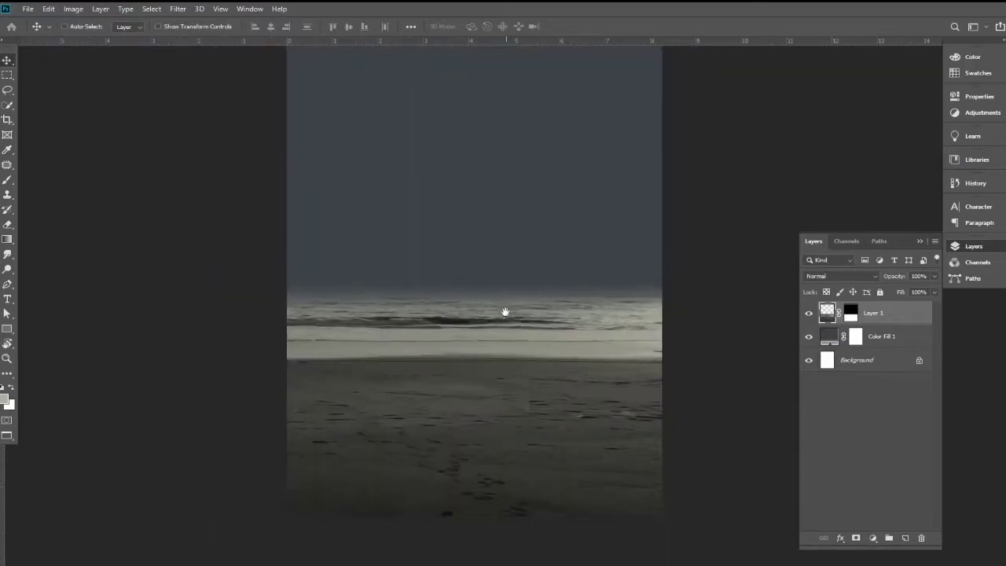
{"action": "left_click_drag", "start_coordinate": [467, 334], "coordinate": [503, 321]}
{"action": "key", "text": "ctrl"}
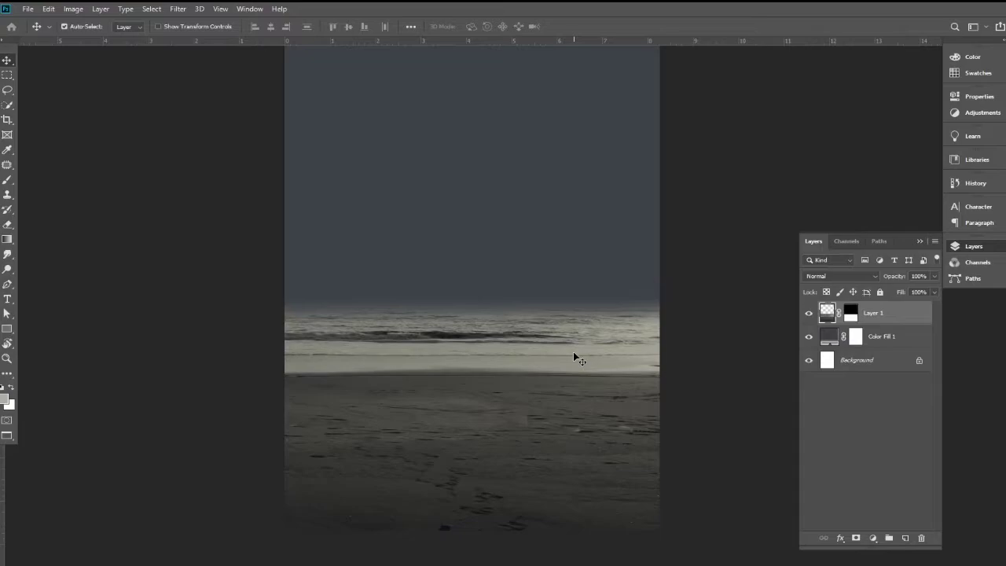
- Place pexels-josh-sorenson-1154510 as an embedded sky layer
{"action": "left_click", "coordinate": [28, 8]}
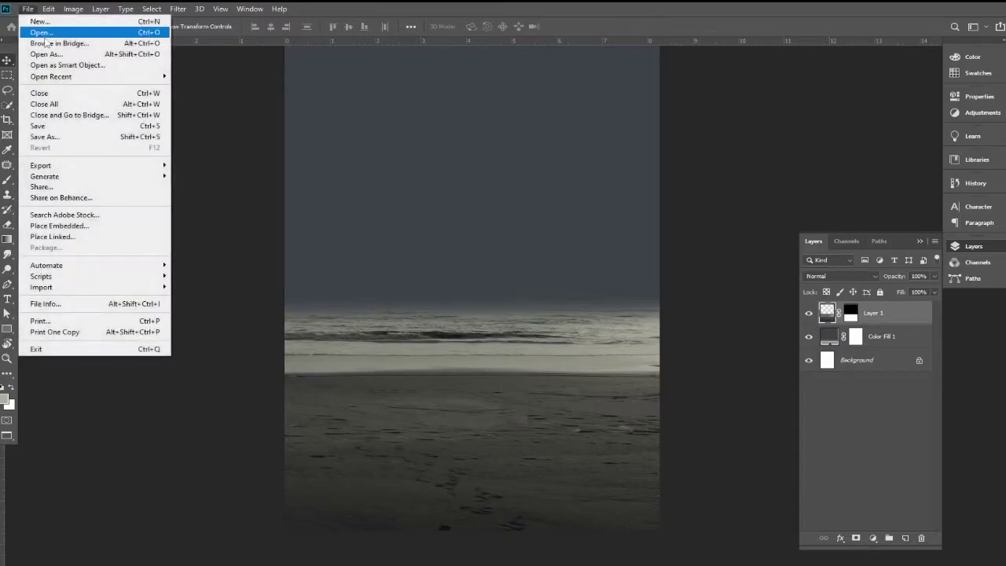
{"action": "left_click", "coordinate": [82, 226]}
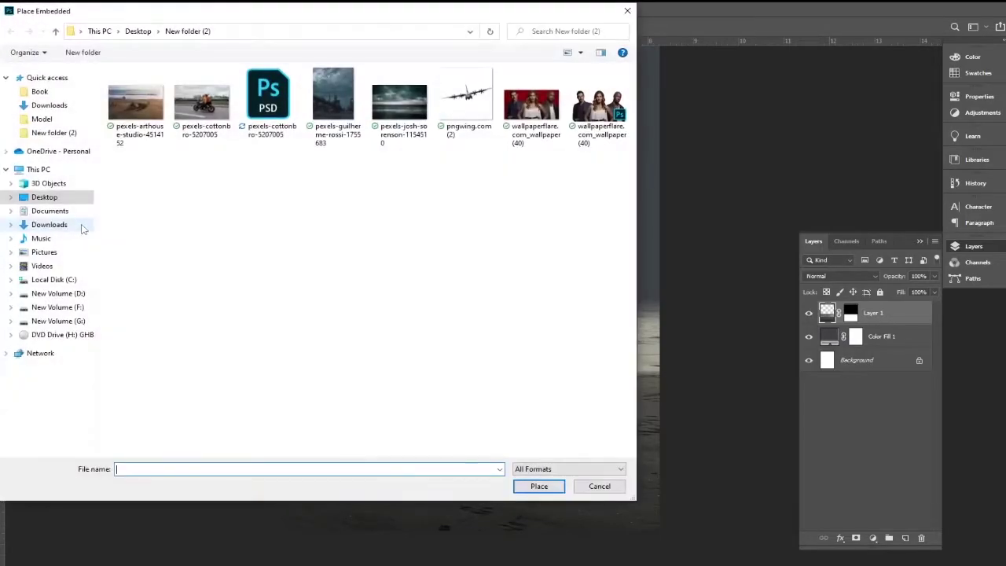
{"action": "left_click", "coordinate": [404, 106]}
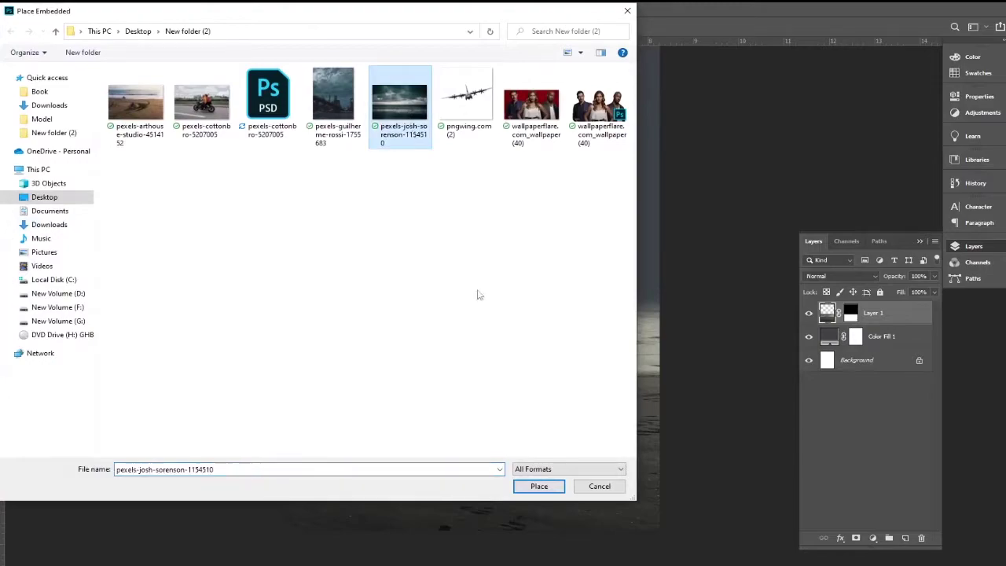
{"action": "left_click", "coordinate": [539, 485]}
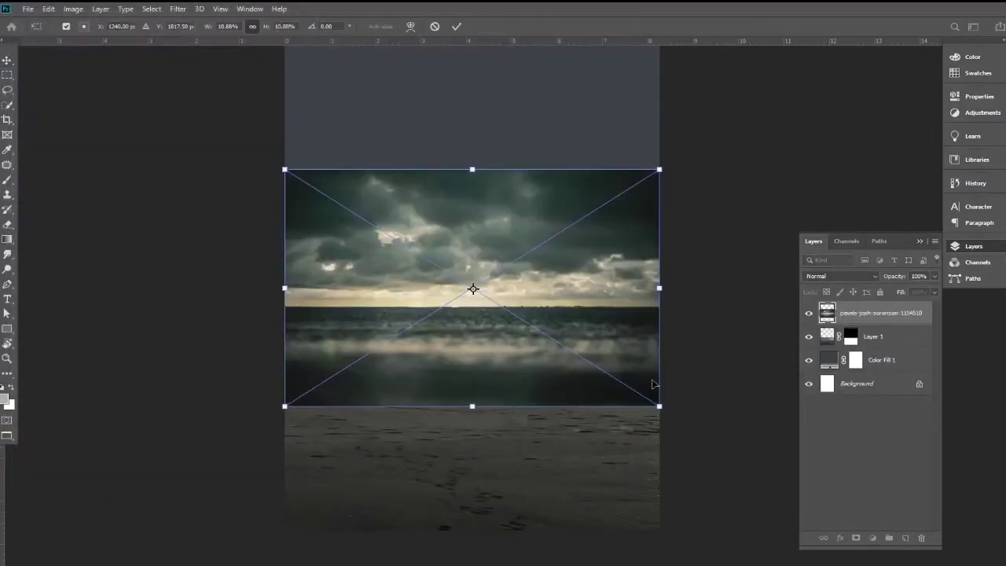
{"action": "key", "text": "Return"}
- Move the sky layer beneath Layer 1 and enlarge it across the canvas
{"action": "left_click_drag", "start_coordinate": [872, 319], "coordinate": [874, 346]}
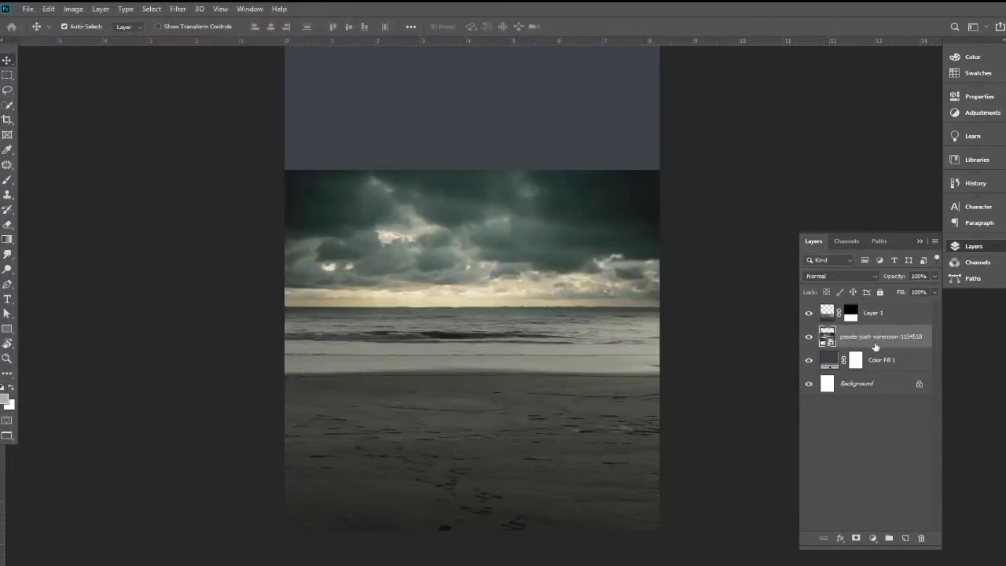
{"action": "scroll", "coordinate": [454, 298], "scroll_direction": "down", "scroll_amount": 2}
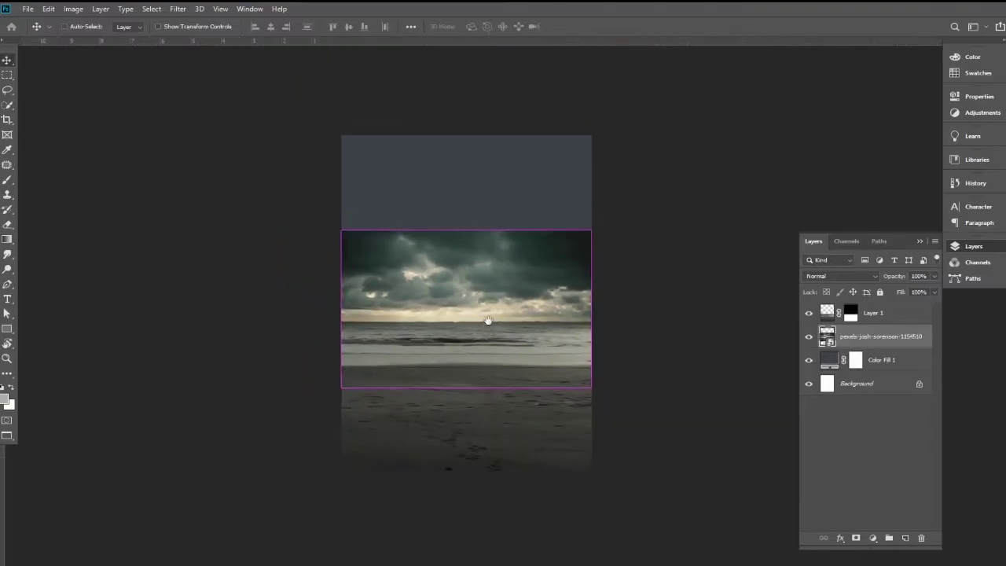
{"action": "left_click_drag", "start_coordinate": [488, 320], "coordinate": [488, 283]}
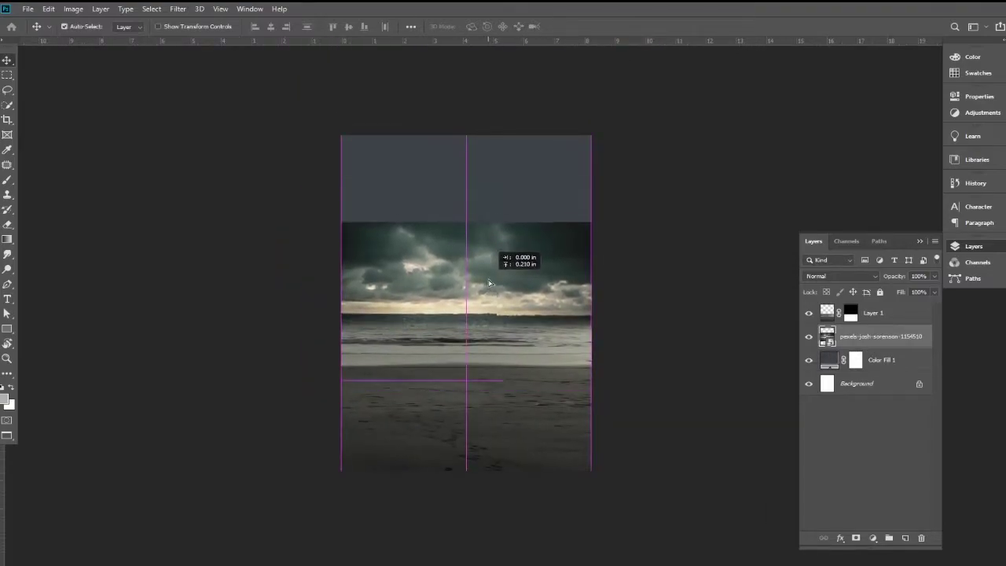
{"action": "left_click_drag", "start_coordinate": [489, 283], "coordinate": [490, 300]}
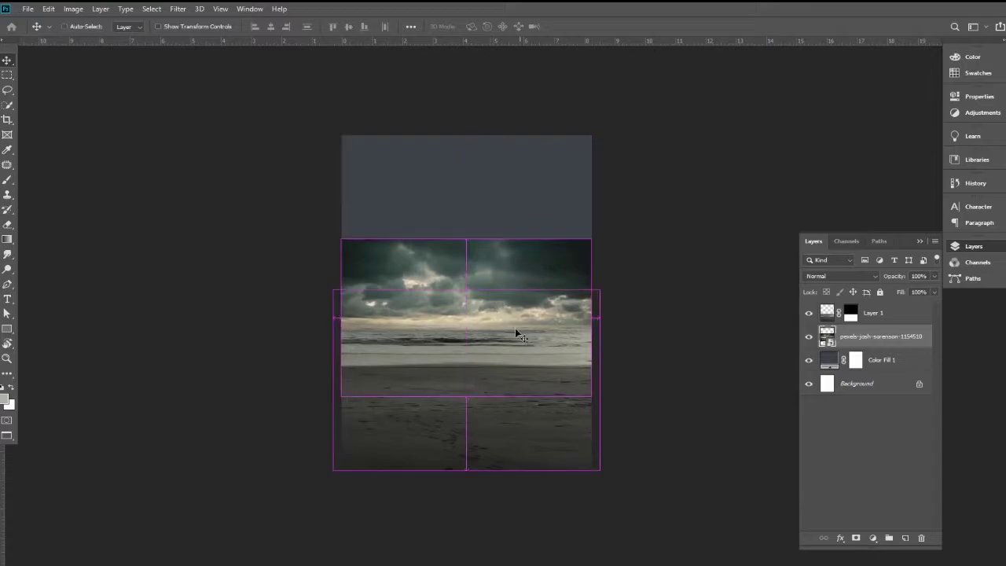
{"action": "key", "text": "ctrl+t"}
{"action": "mouse_move", "coordinate": [590, 239]}
{"action": "left_mouse_down"}
{"action": "mouse_move", "coordinate": [704, 113]}
{"action": "mouse_move", "coordinate": [810, 103]}
{"action": "left_mouse_up"}
{"action": "left_click_drag", "start_coordinate": [575, 202], "coordinate": [522, 267]}
{"action": "left_click_drag", "start_coordinate": [521, 173], "coordinate": [515, 133]}
{"action": "left_click_drag", "start_coordinate": [284, 132], "coordinate": [253, 132]}
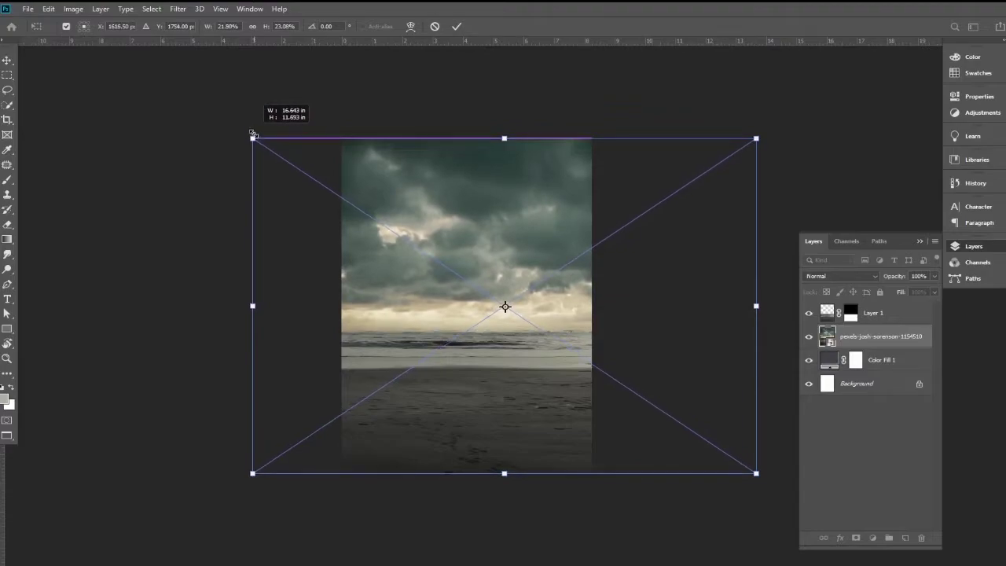
{"action": "key", "text": "Return"}
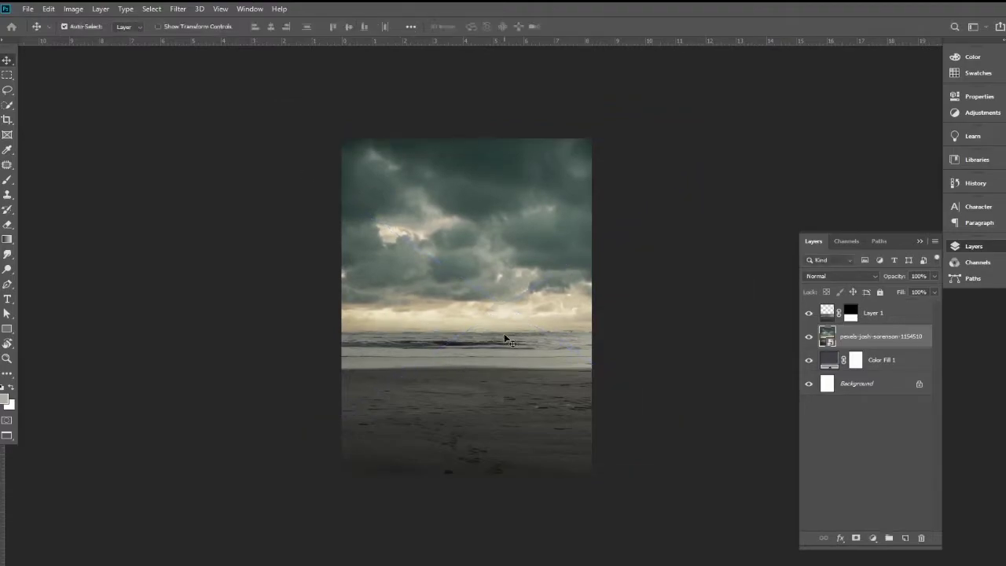
- Reposition the sky and stretch its top up to cover the whole poster
{"action": "left_click", "coordinate": [483, 300], "text": "ctrl"}
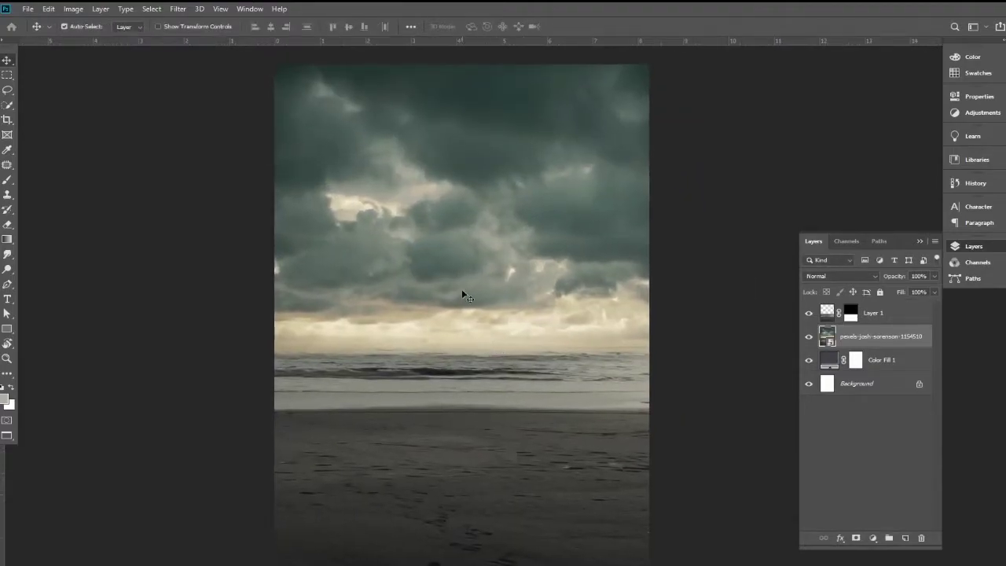
{"action": "left_click_drag", "start_coordinate": [461, 233], "coordinate": [461, 263]}
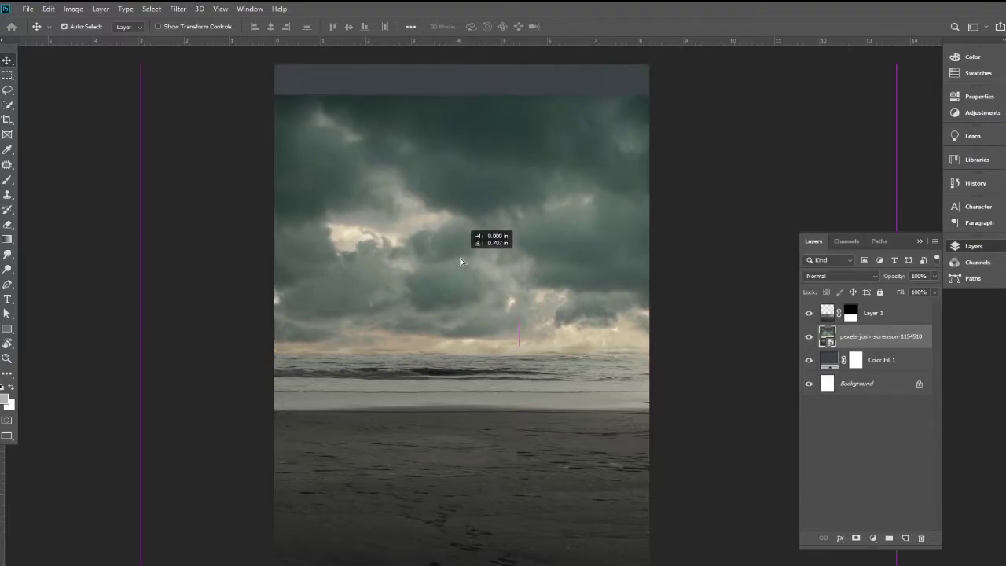
{"action": "scroll", "coordinate": [461, 244], "scroll_direction": "down", "scroll_amount": 1}
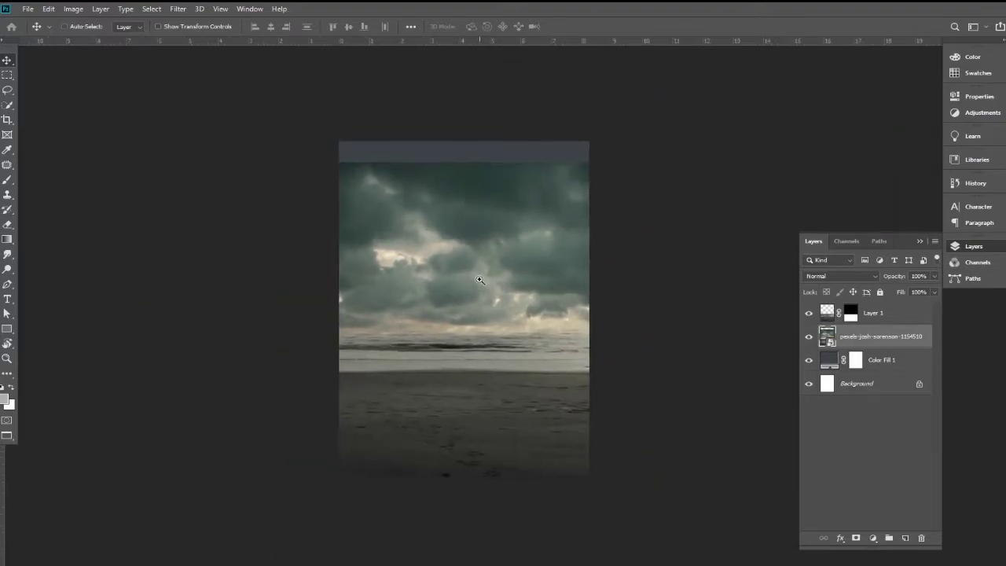
{"action": "scroll", "coordinate": [478, 279], "scroll_direction": "up", "scroll_amount": 1}
{"action": "key", "text": "ctrl+t"}
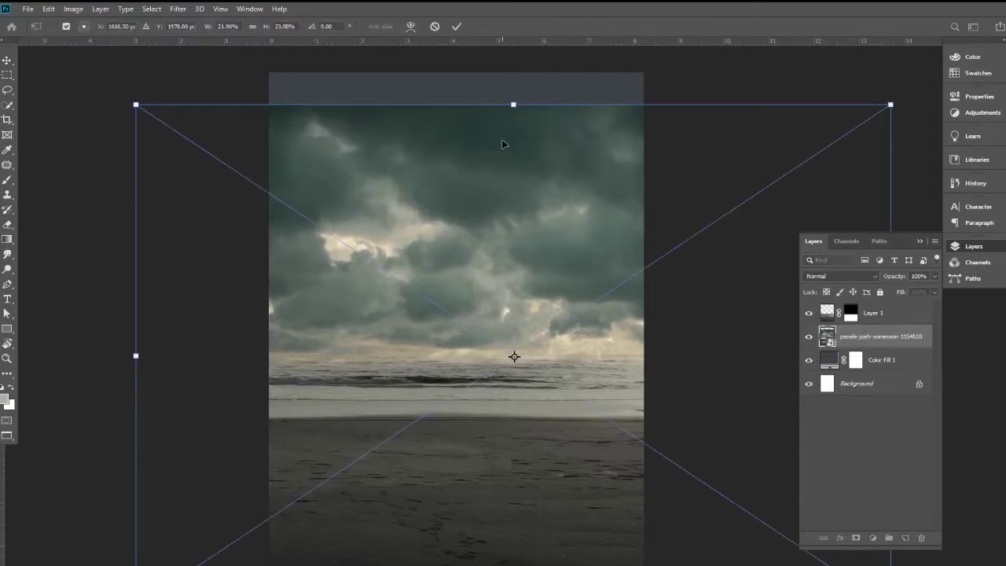
{"action": "left_click_drag", "start_coordinate": [512, 105], "coordinate": [513, 73]}
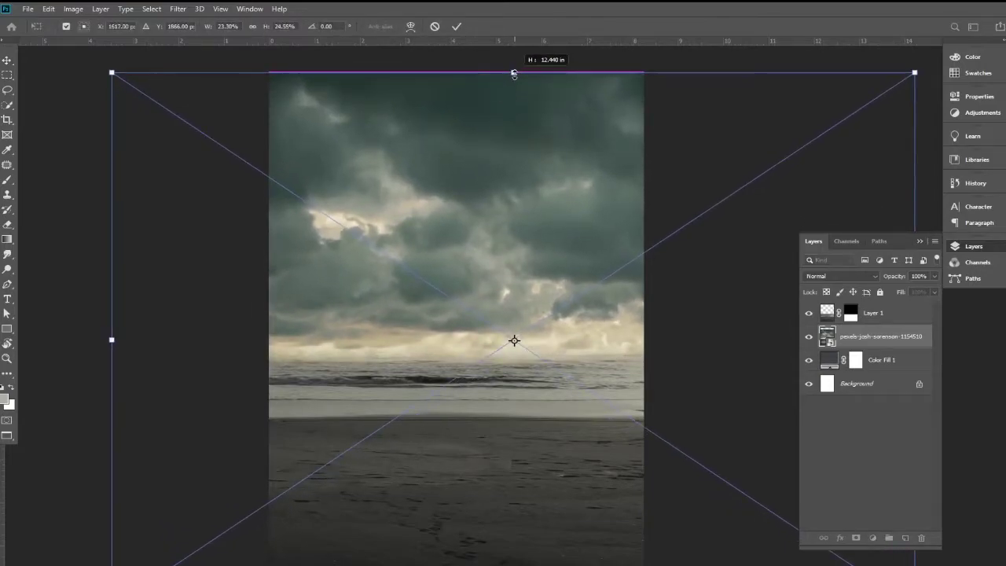
{"action": "left_click_drag", "start_coordinate": [517, 160], "coordinate": [517, 168]}
{"action": "left_click_drag", "start_coordinate": [515, 81], "coordinate": [515, 69]}
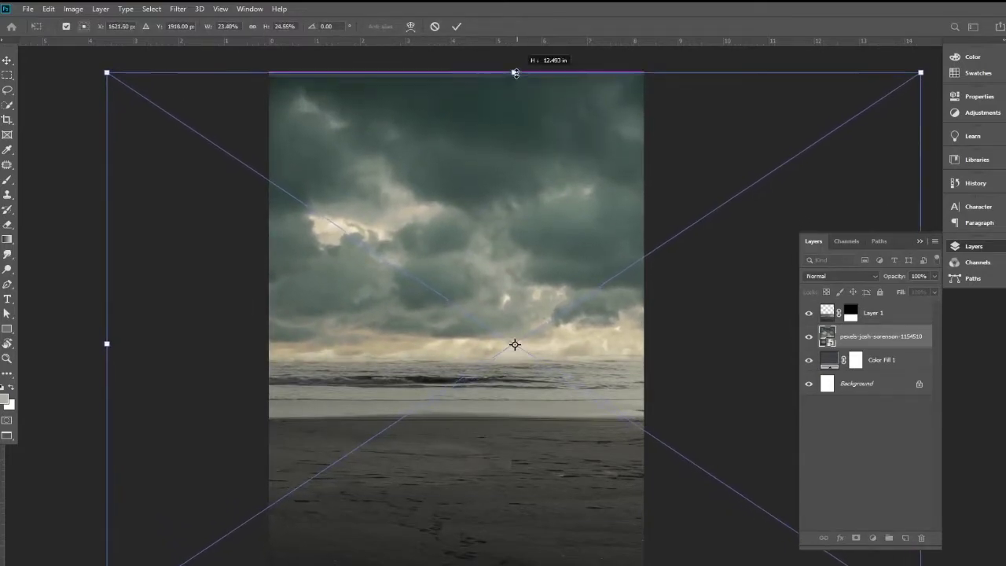
{"action": "key", "text": "Return"}
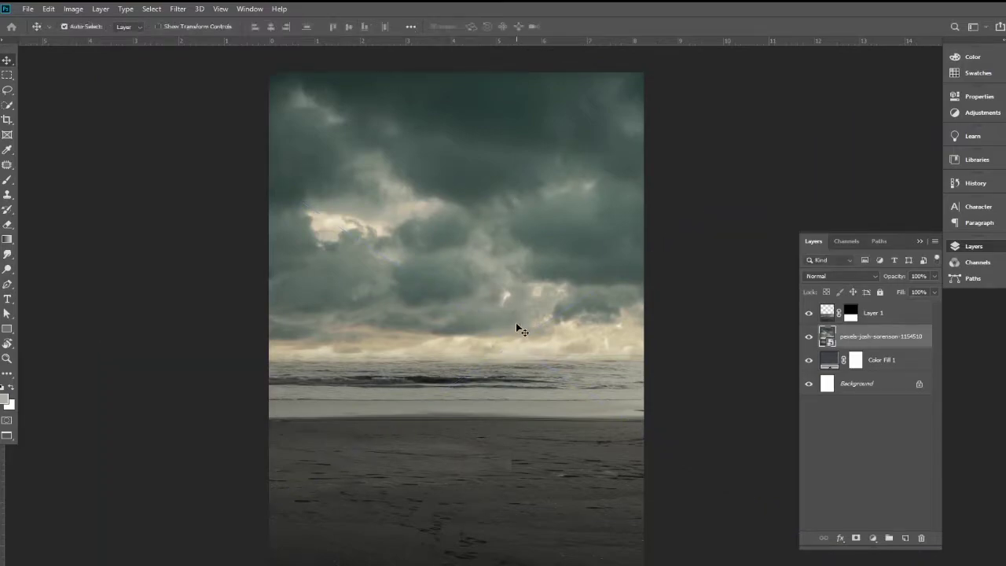
- Add a Color Balance 1 layer set to midtones -13, 0, +37 for a blue-teal sky
{"action": "left_click", "coordinate": [871, 539]}
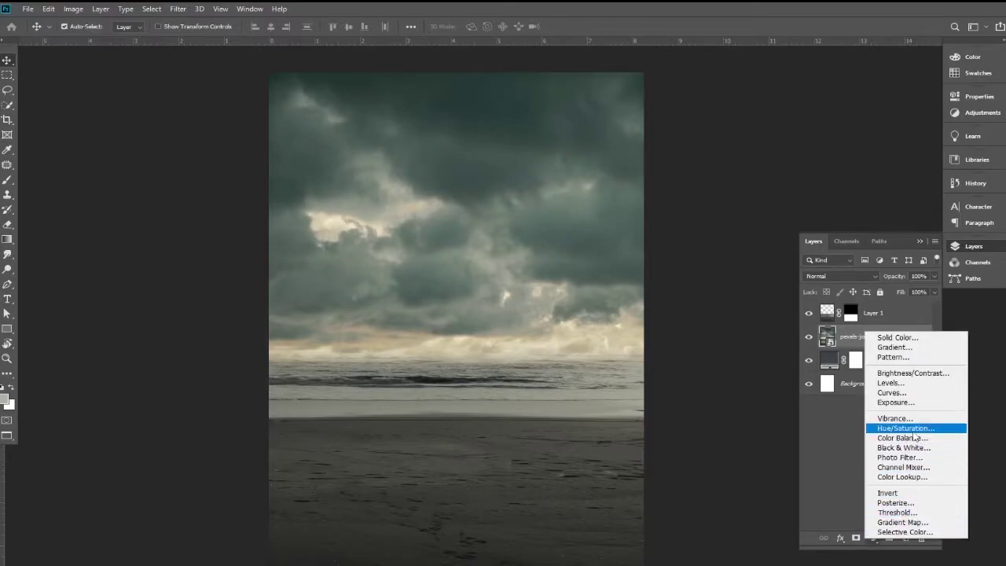
{"action": "left_click", "coordinate": [915, 438]}
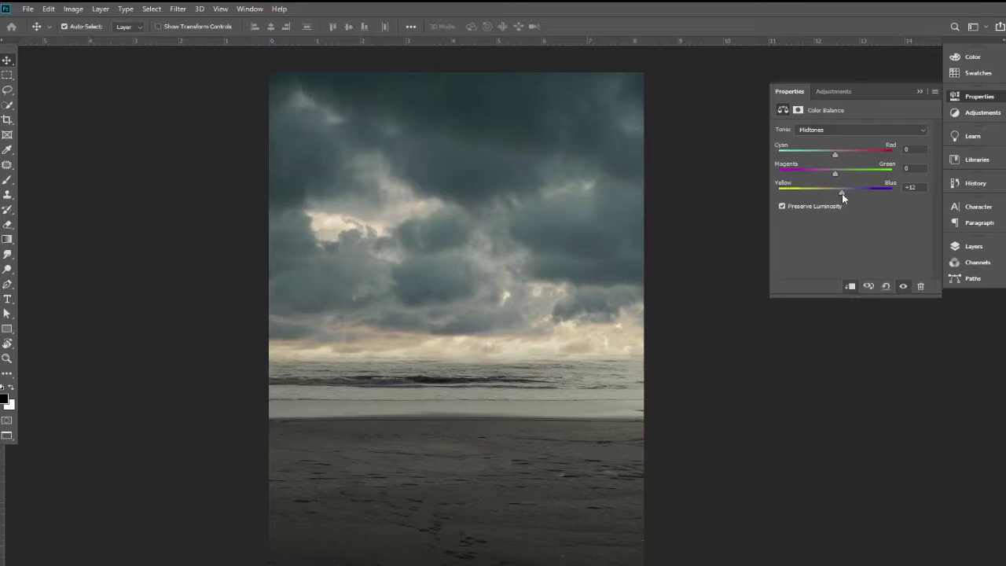
{"action": "left_click_drag", "start_coordinate": [834, 154], "coordinate": [840, 154]}
{"action": "mouse_move", "coordinate": [829, 161]}
{"action": "left_mouse_down"}
{"action": "mouse_move", "coordinate": [839, 161]}
{"action": "mouse_move", "coordinate": [831, 195]}
{"action": "left_mouse_up"}
{"action": "left_click_drag", "start_coordinate": [835, 154], "coordinate": [828, 155]}
{"action": "left_click_drag", "start_coordinate": [830, 193], "coordinate": [840, 195]}
- Close Properties and dock the Layers panel at the top right
{"action": "left_click", "coordinate": [919, 92]}
{"action": "left_click", "coordinate": [972, 247]}
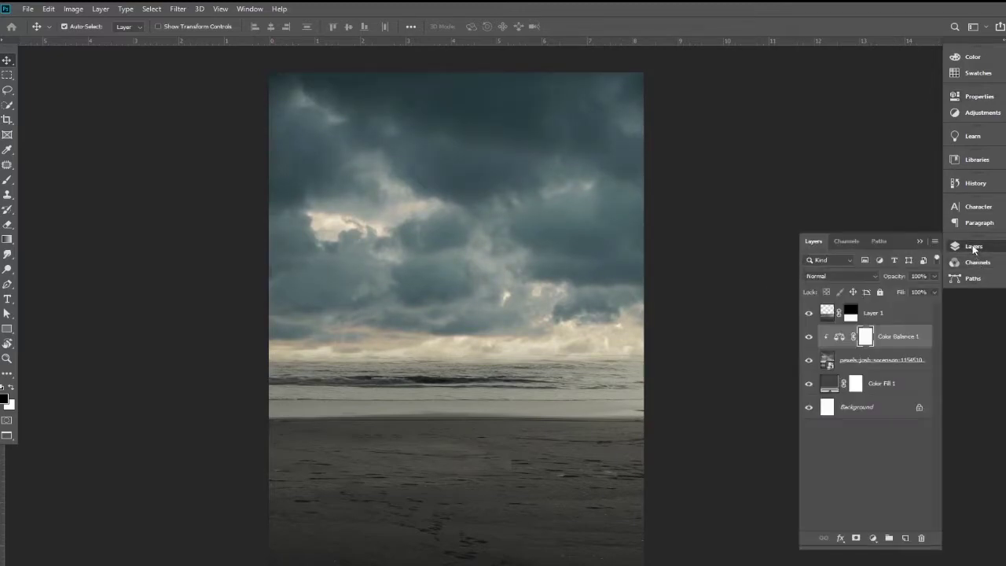
{"action": "left_click_drag", "start_coordinate": [902, 241], "coordinate": [898, 55]}
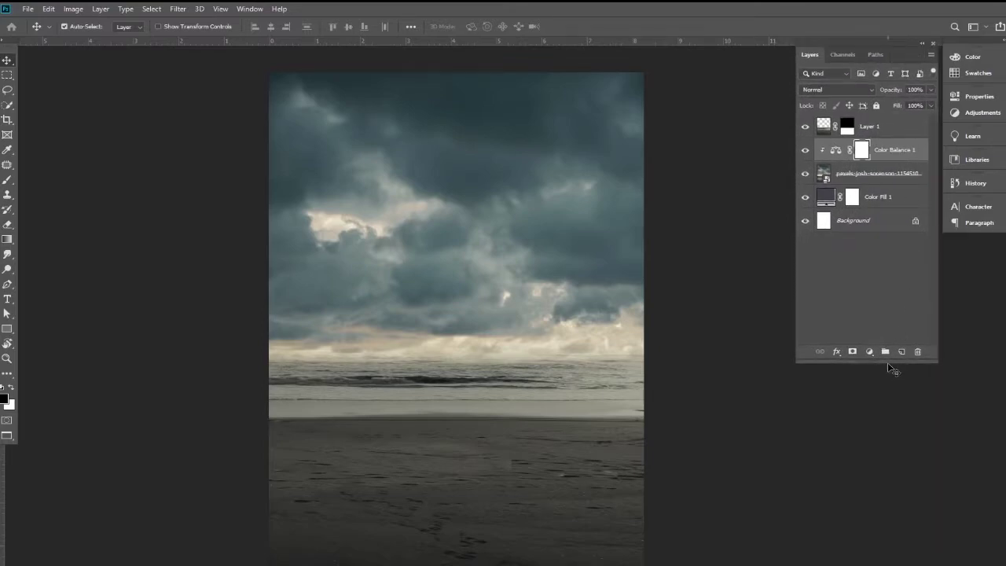
- Make the Layers panel taller and select the Color Balance 1 layer
{"action": "left_click", "coordinate": [887, 363]}
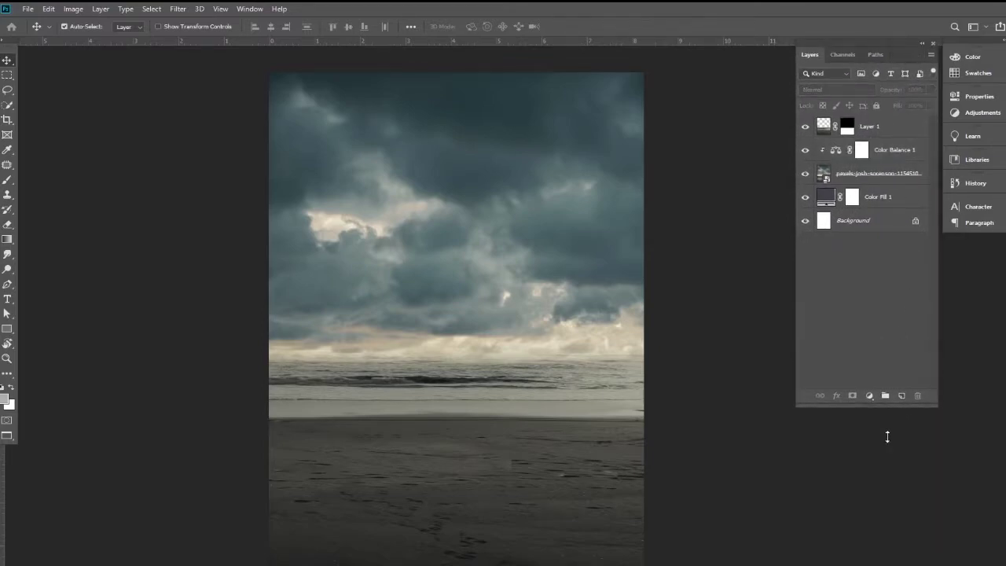
{"action": "left_click_drag", "start_coordinate": [889, 363], "coordinate": [886, 515]}
{"action": "left_click", "coordinate": [869, 176]}
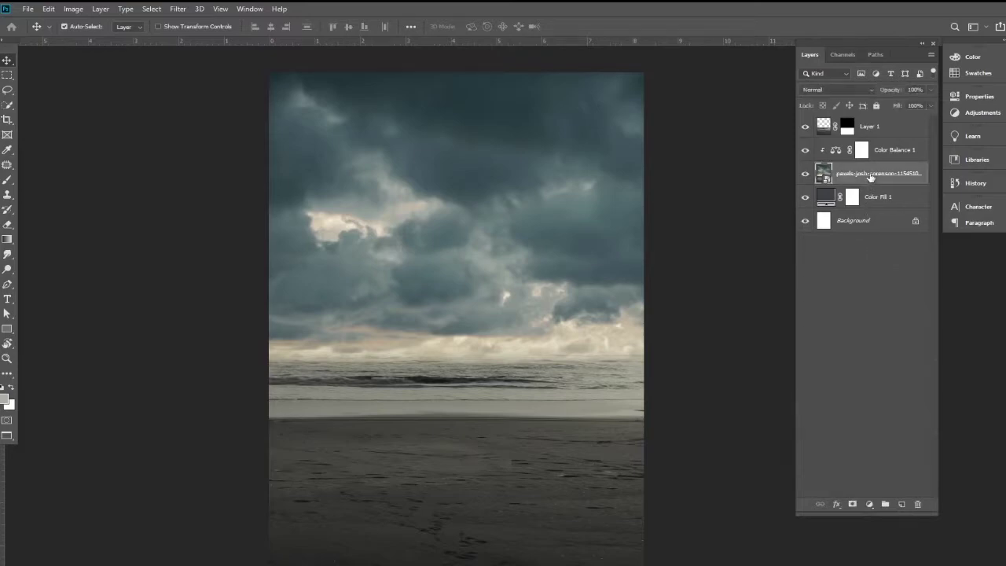
{"action": "left_click", "coordinate": [891, 155]}
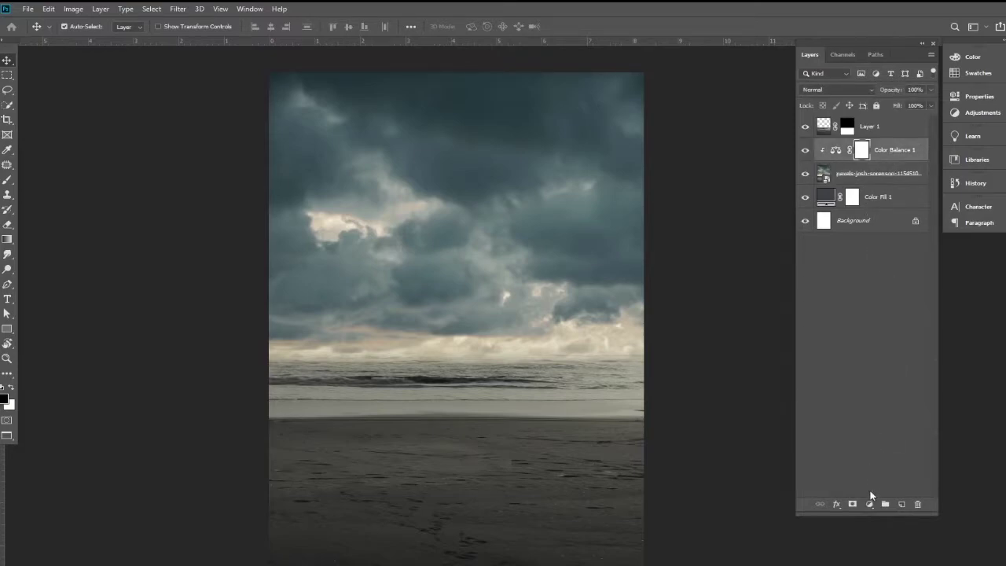
- Add a Brightness/Contrast layer with Brightness -57 and Contrast 42
{"action": "left_click", "coordinate": [869, 503]}
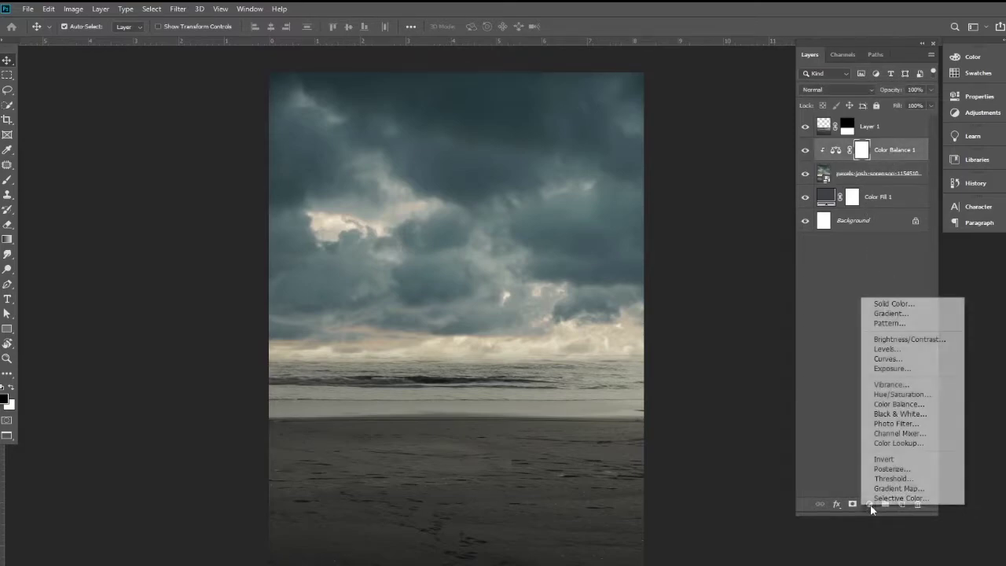
{"action": "left_click", "coordinate": [900, 339]}
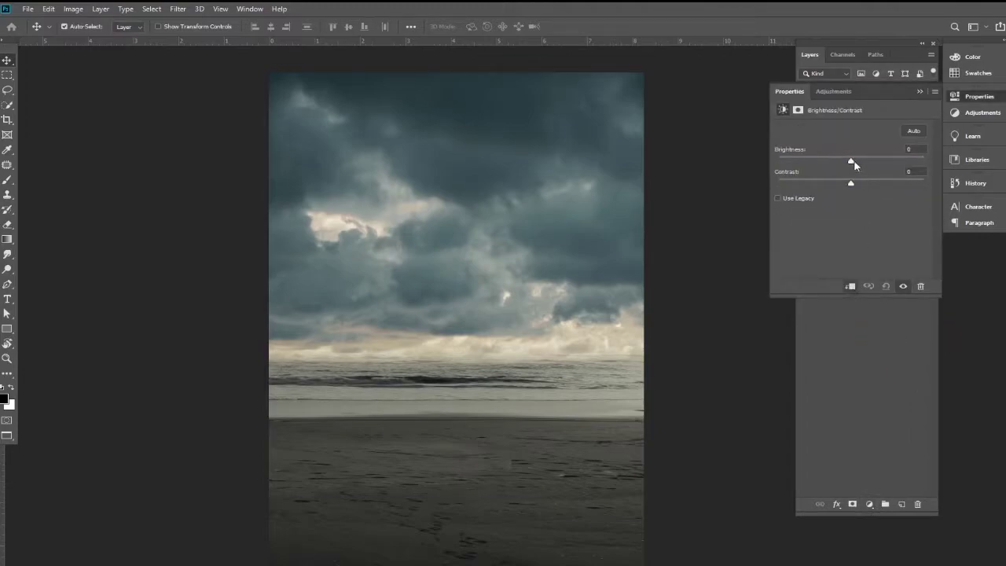
{"action": "left_click_drag", "start_coordinate": [851, 161], "coordinate": [819, 161]}
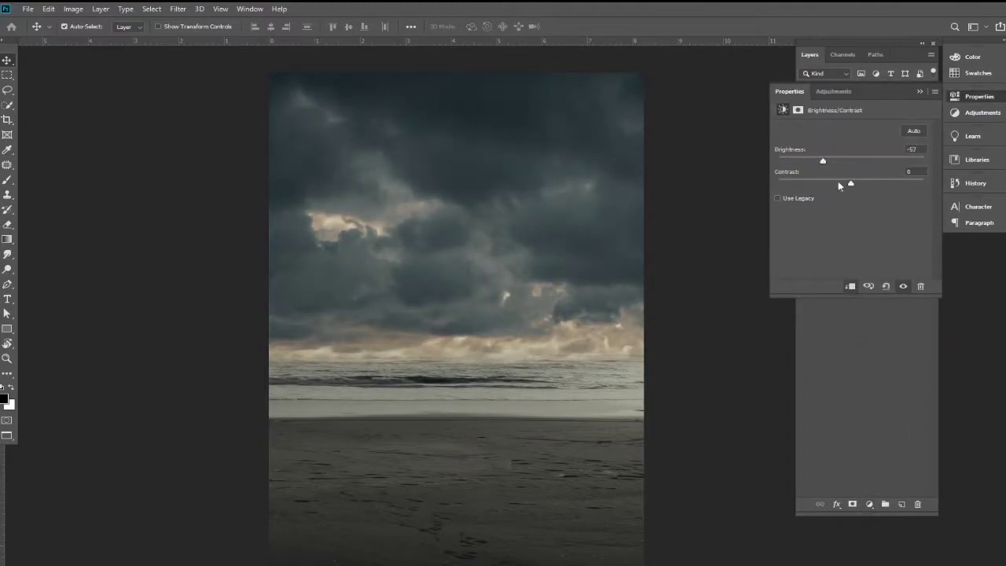
{"action": "mouse_move", "coordinate": [839, 185]}
{"action": "left_mouse_down"}
{"action": "mouse_move", "coordinate": [817, 184]}
{"action": "mouse_move", "coordinate": [881, 192]}
{"action": "left_mouse_up"}
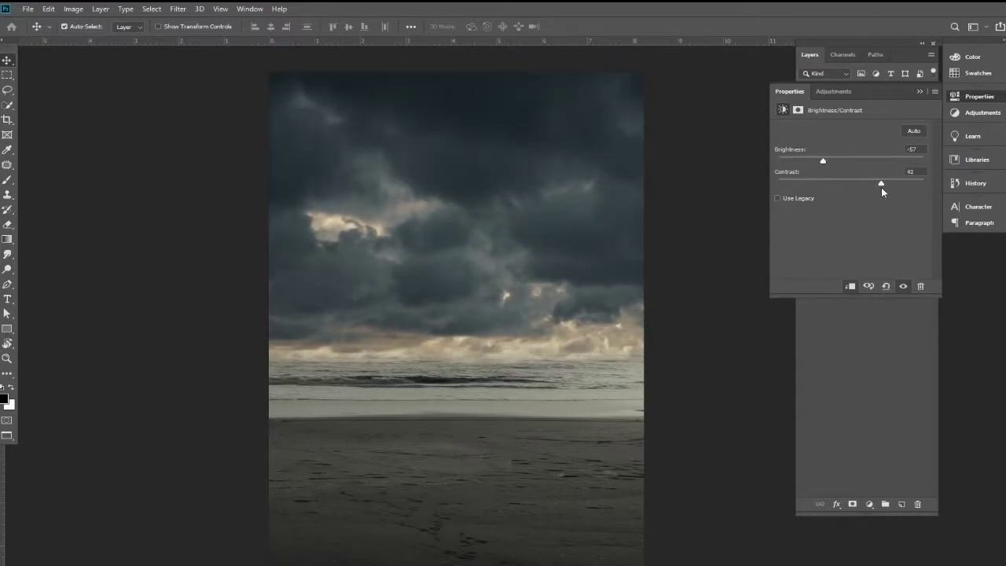
{"action": "left_click", "coordinate": [919, 93]}
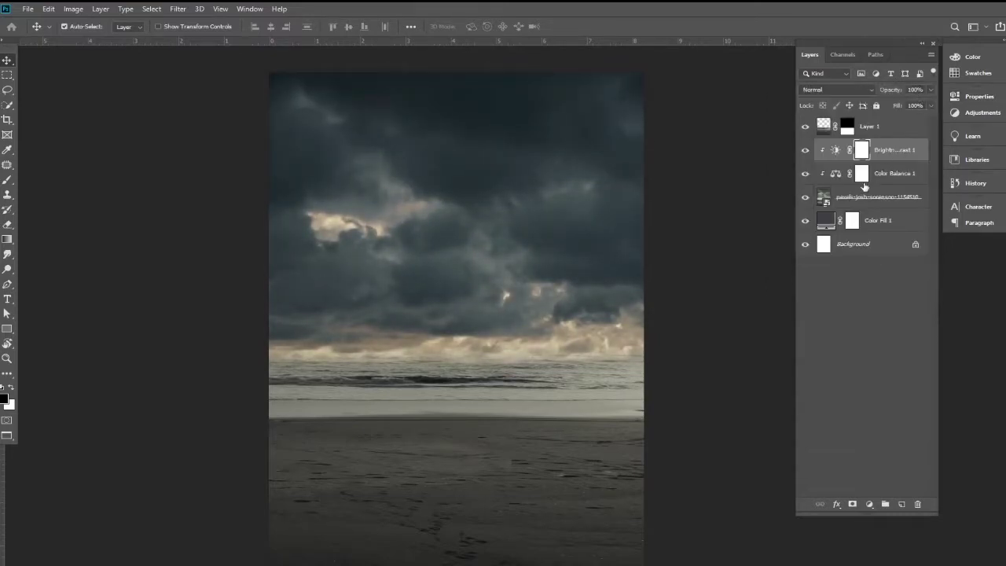
{"action": "left_click", "coordinate": [852, 200]}
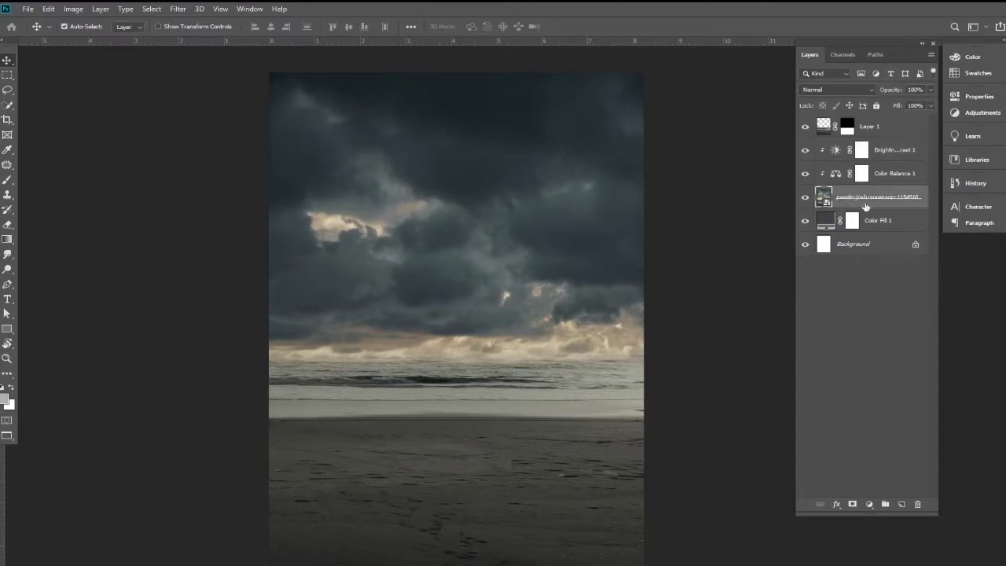
- Apply a Motion Blur filter at -61° with a distance of about 26 pixels
{"action": "left_click", "coordinate": [179, 9]}
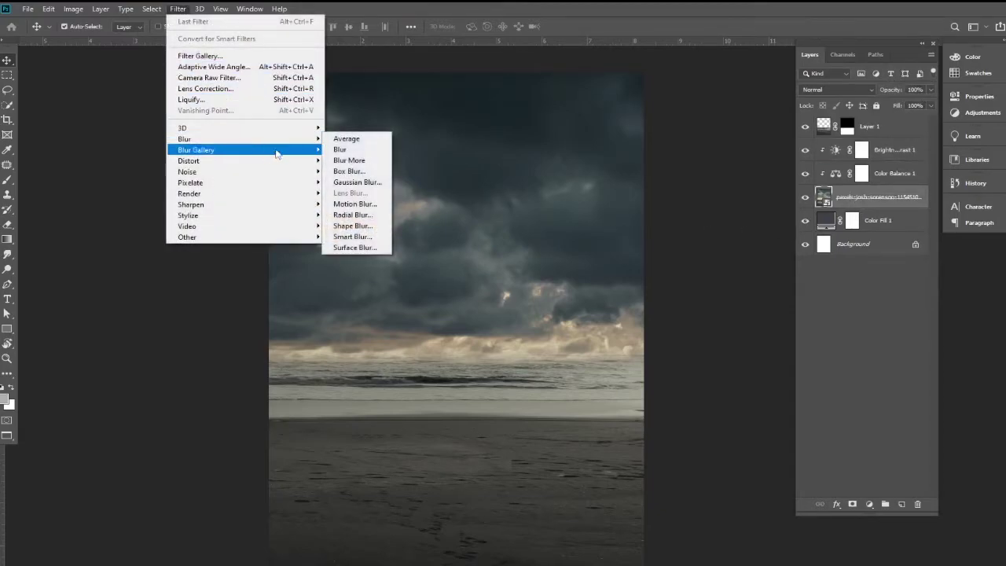
{"action": "mouse_move", "coordinate": [184, 139]}
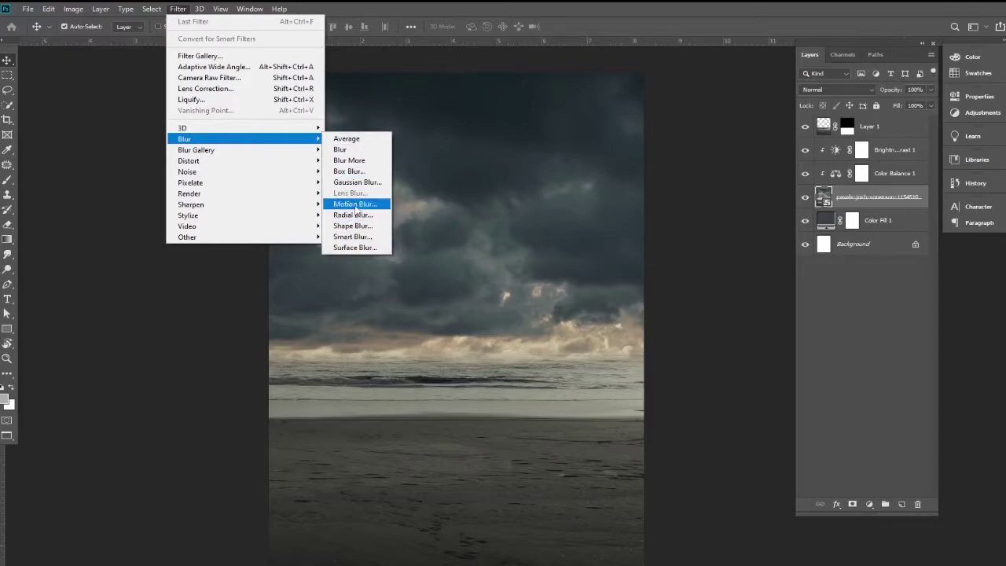
{"action": "left_click", "coordinate": [355, 205]}
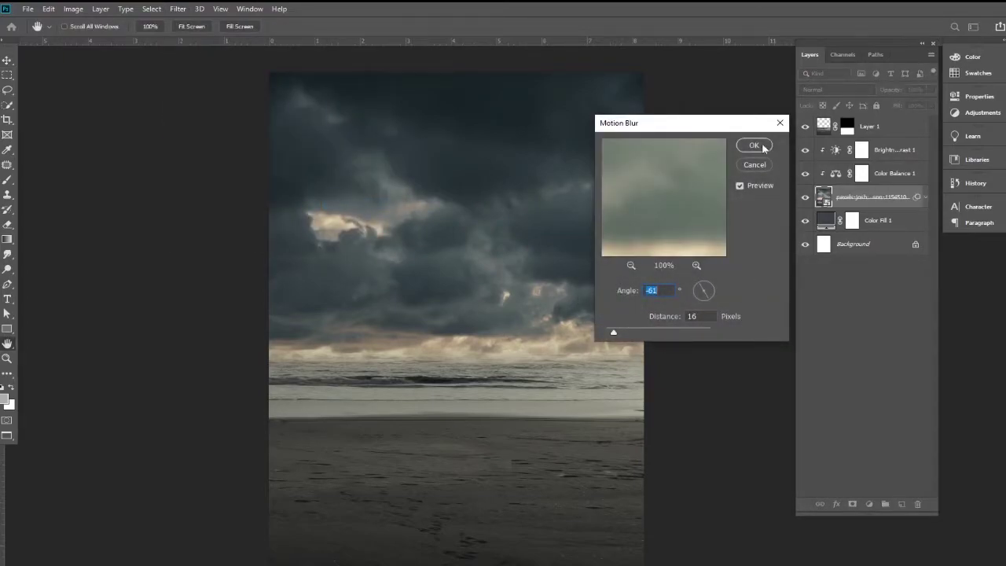
{"action": "left_click_drag", "start_coordinate": [614, 331], "coordinate": [620, 335]}
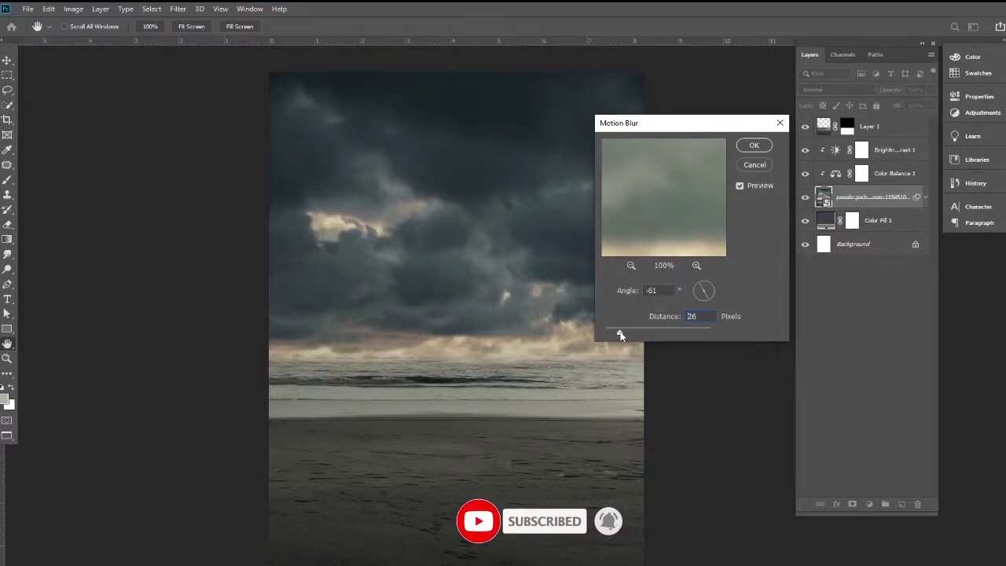
{"action": "left_click", "coordinate": [752, 189]}
{"action": "left_click", "coordinate": [753, 145]}
{"action": "scroll", "coordinate": [568, 259], "scroll_direction": "down", "scroll_amount": 1}
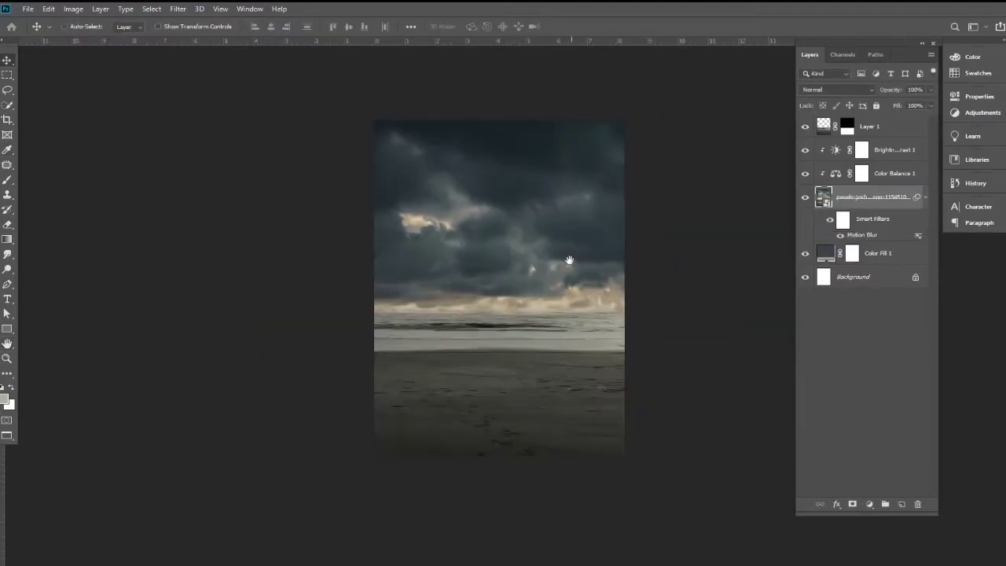
{"action": "scroll", "coordinate": [569, 259], "scroll_direction": "up", "scroll_amount": 1}
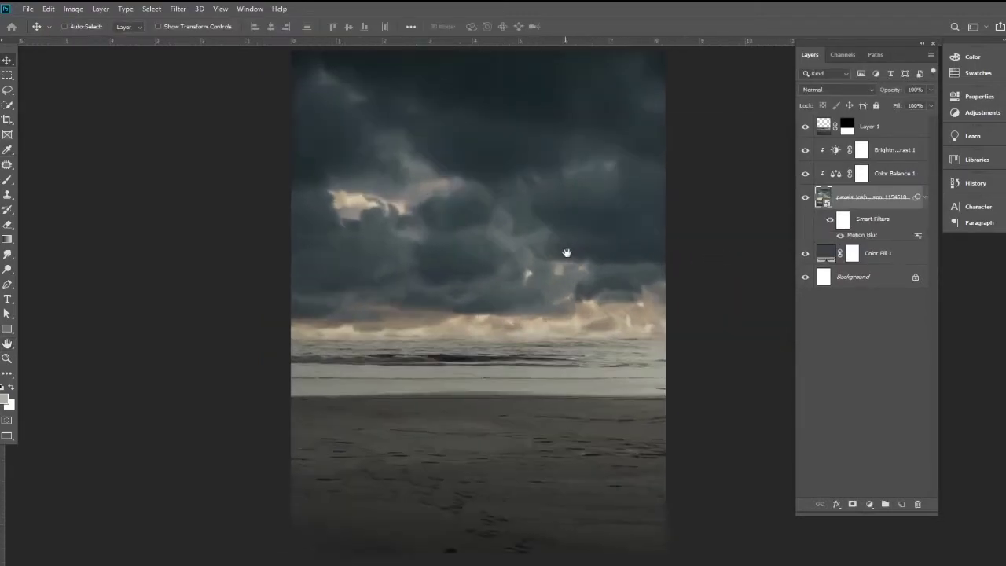
- Collapse the photo layer's Smart Filters list and start a free transform
{"action": "left_click", "coordinate": [924, 197]}
{"action": "left_click_drag", "start_coordinate": [487, 212], "coordinate": [479, 266]}
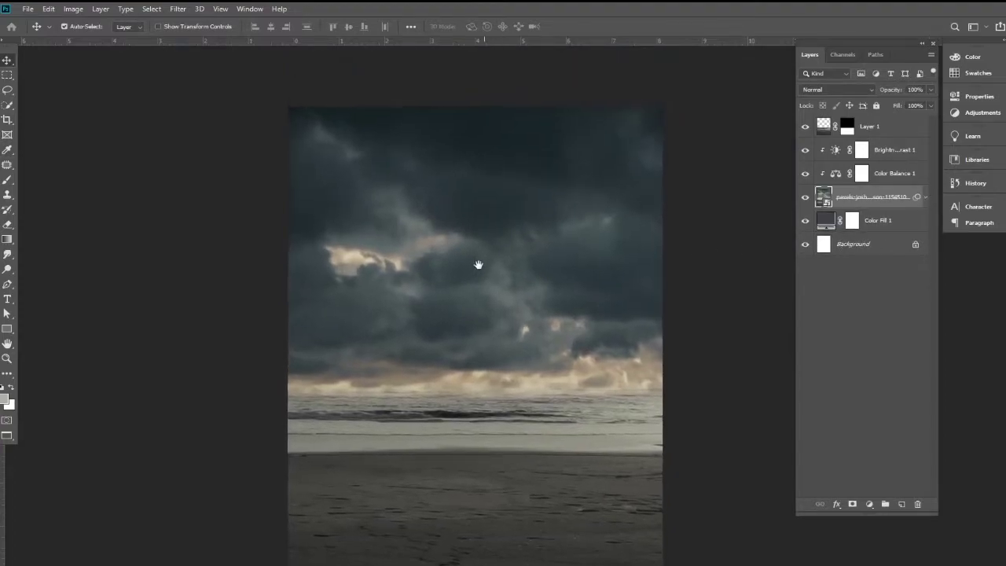
{"action": "key", "text": "ctrl+t"}
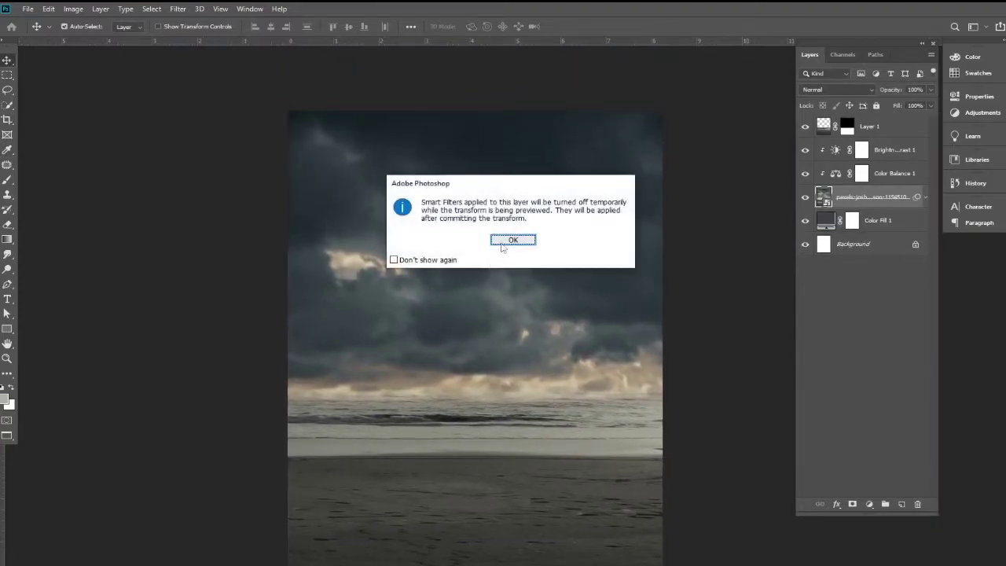
- Apply a Perspective transform that widens the top of the beach photo
{"action": "left_click", "coordinate": [500, 241]}
{"action": "right_click", "coordinate": [500, 194]}
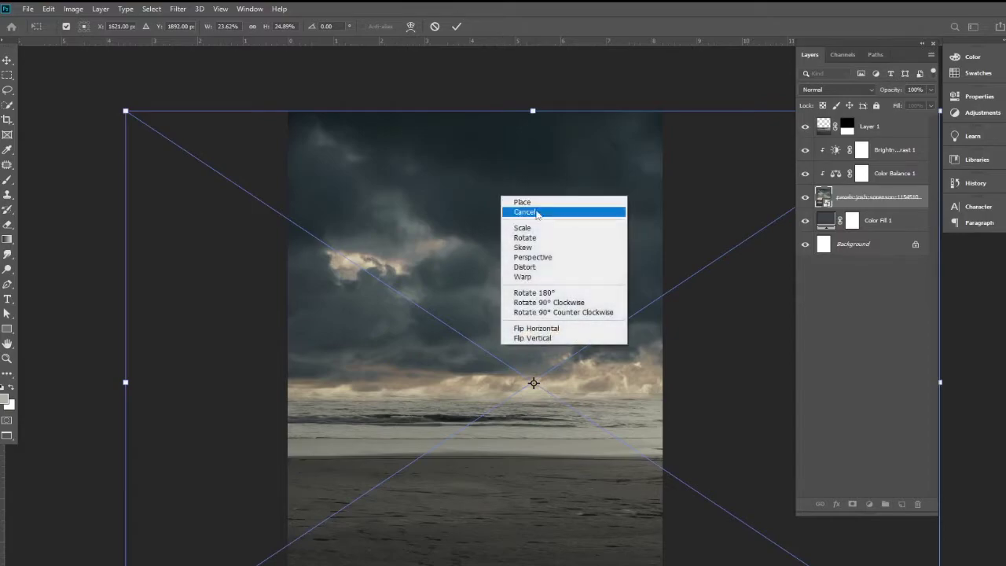
{"action": "left_click", "coordinate": [532, 257]}
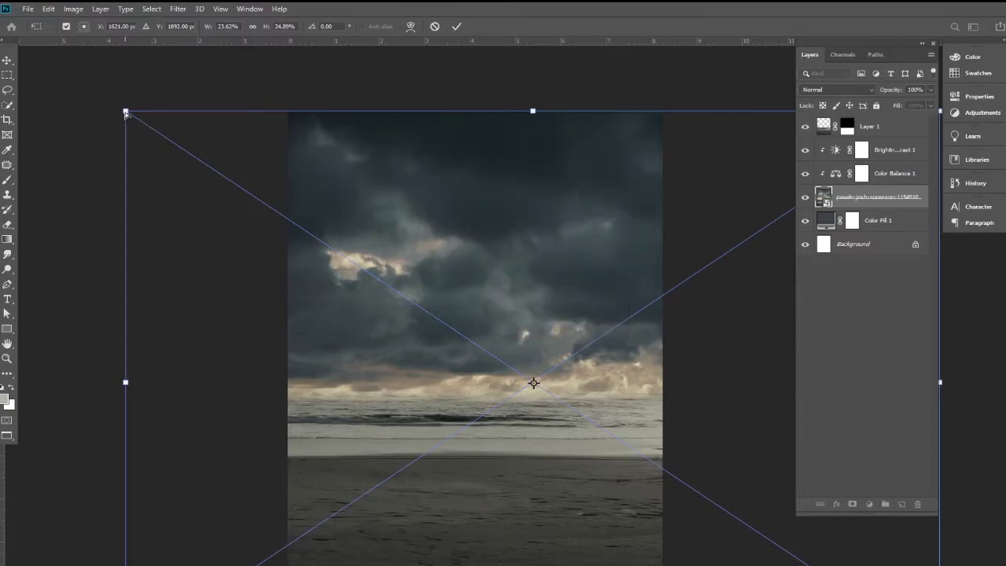
{"action": "mouse_move", "coordinate": [126, 113]}
{"action": "left_mouse_down"}
{"action": "mouse_move", "coordinate": [68, 109]}
{"action": "mouse_move", "coordinate": [174, 89]}
{"action": "left_mouse_up"}
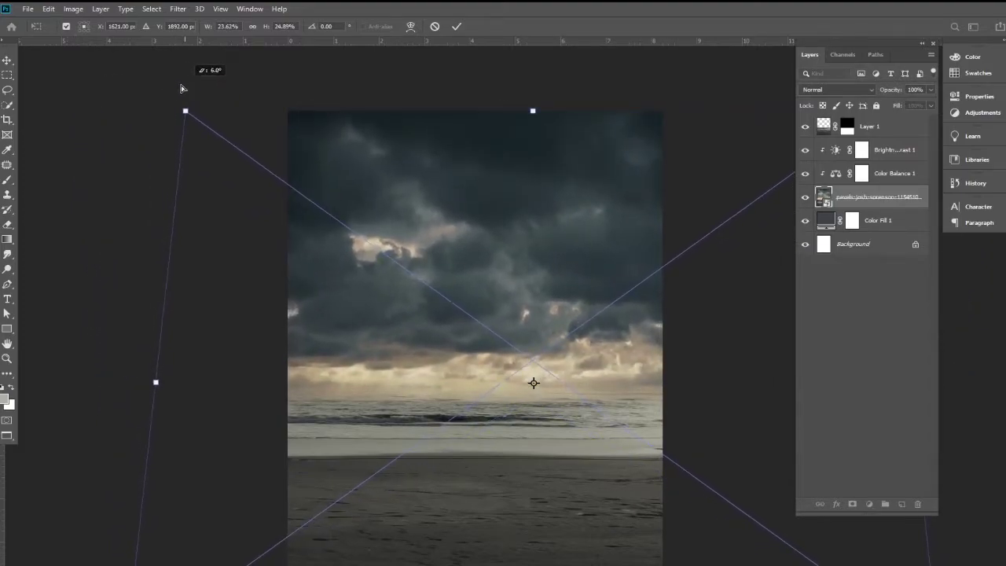
{"action": "mouse_move", "coordinate": [174, 89]}
{"action": "left_mouse_down"}
{"action": "mouse_move", "coordinate": [65, 99]}
{"action": "mouse_move", "coordinate": [82, 109]}
{"action": "left_mouse_up"}
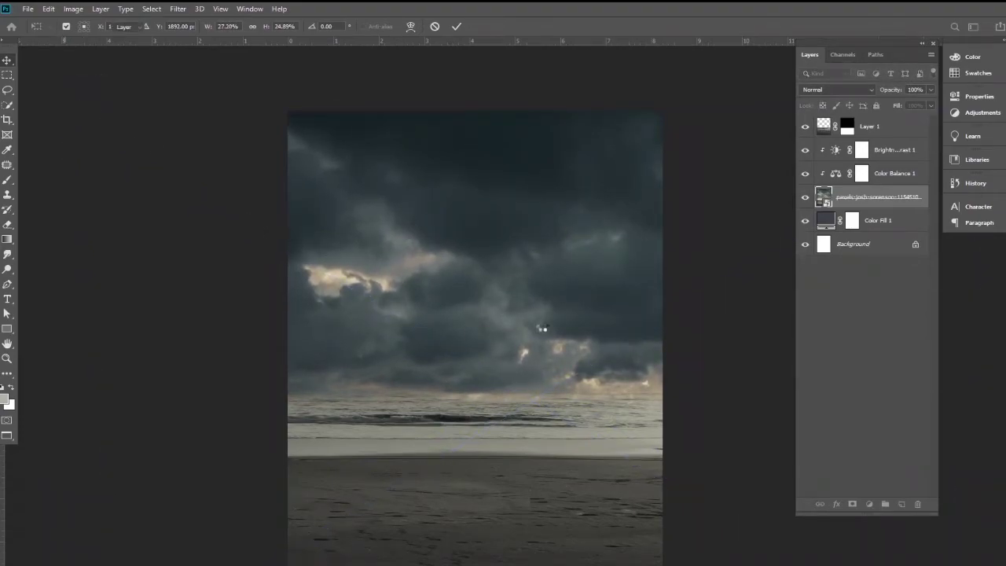
{"action": "key", "text": "Return"}
{"action": "scroll", "coordinate": [503, 323], "scroll_direction": "down", "scroll_amount": 1}
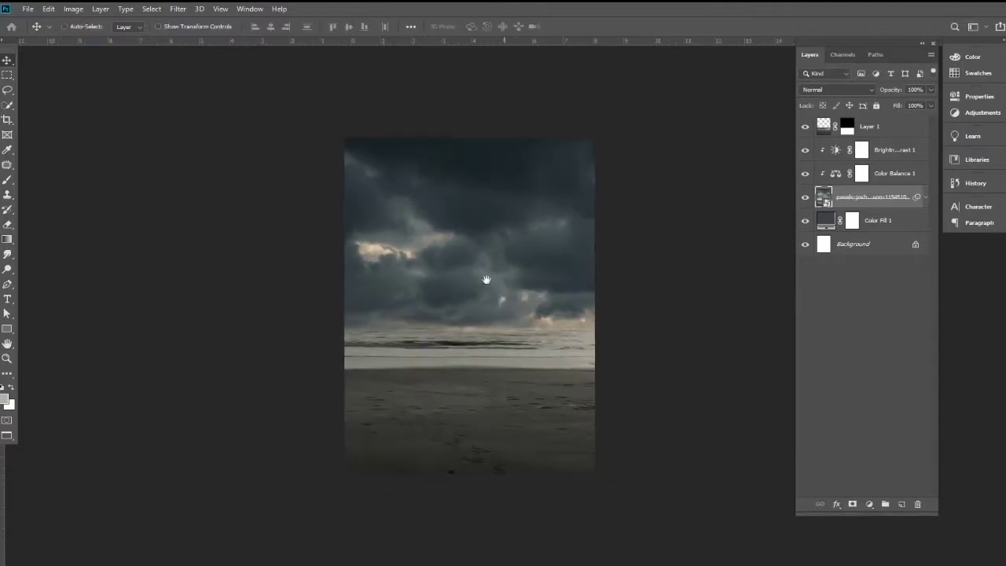
{"action": "scroll", "coordinate": [487, 280], "scroll_direction": "up", "scroll_amount": 1}
- Warp the cloud layer's top and sides up and outward into a gentle arc
{"action": "left_click_drag", "start_coordinate": [483, 272], "coordinate": [508, 318]}
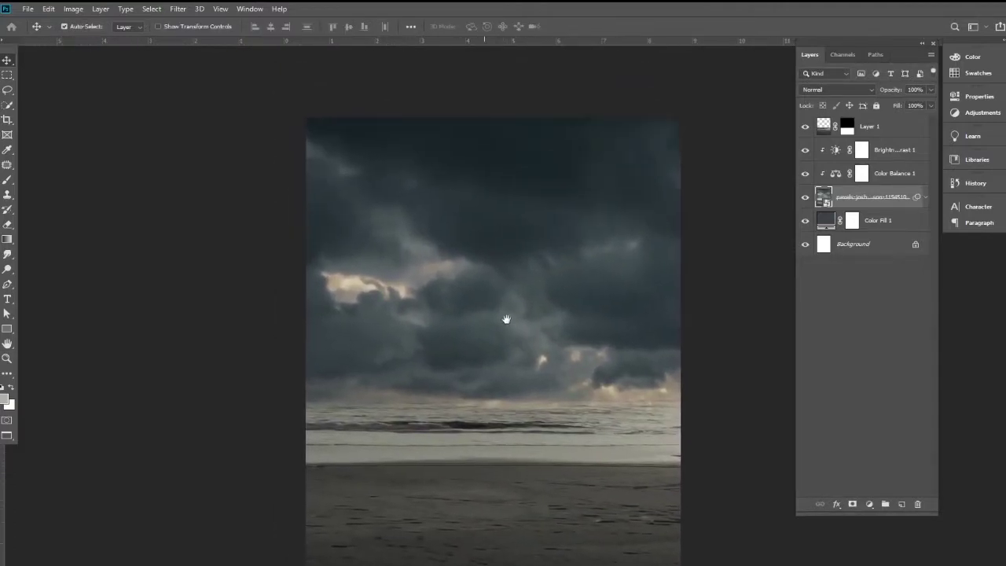
{"action": "key", "text": "ctrl+t"}
{"action": "left_click", "coordinate": [504, 241]}
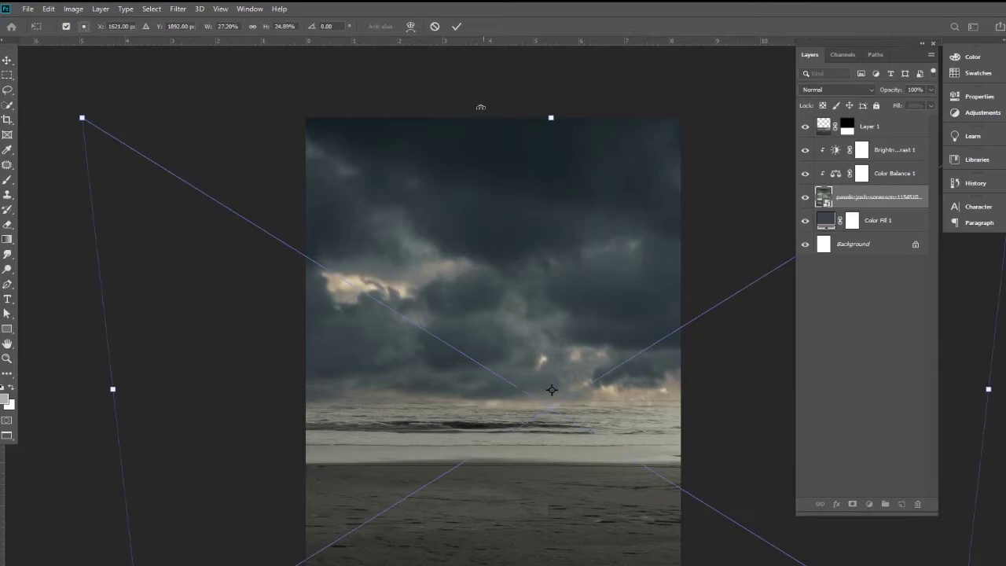
{"action": "left_click", "coordinate": [410, 26]}
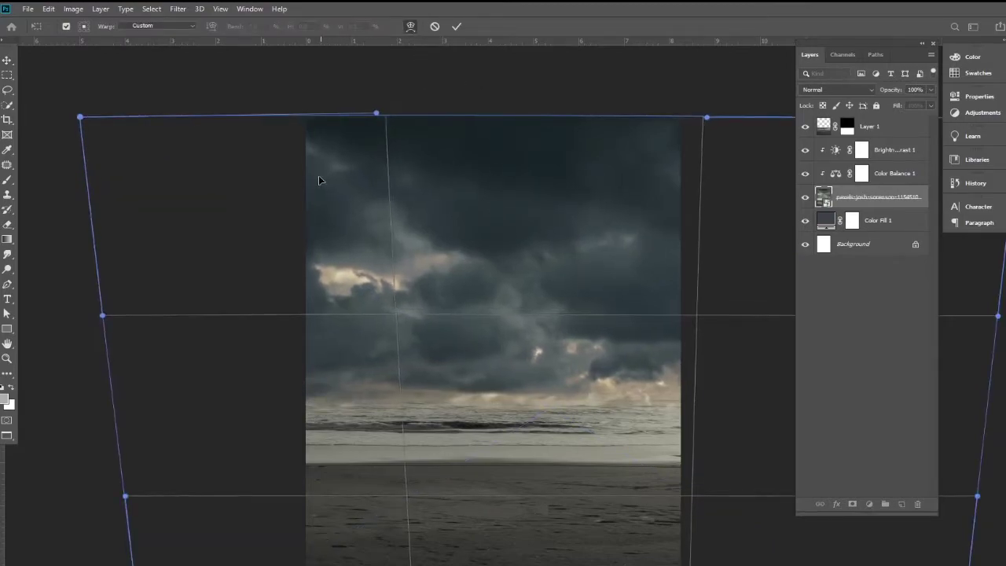
{"action": "left_click_drag", "start_coordinate": [329, 183], "coordinate": [305, 175]}
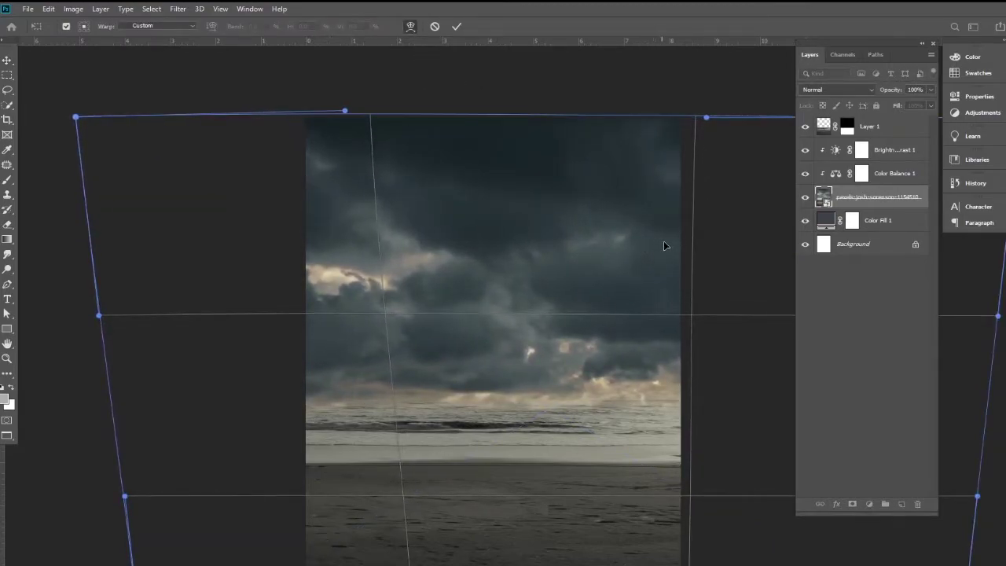
{"action": "left_click_drag", "start_coordinate": [663, 245], "coordinate": [692, 193]}
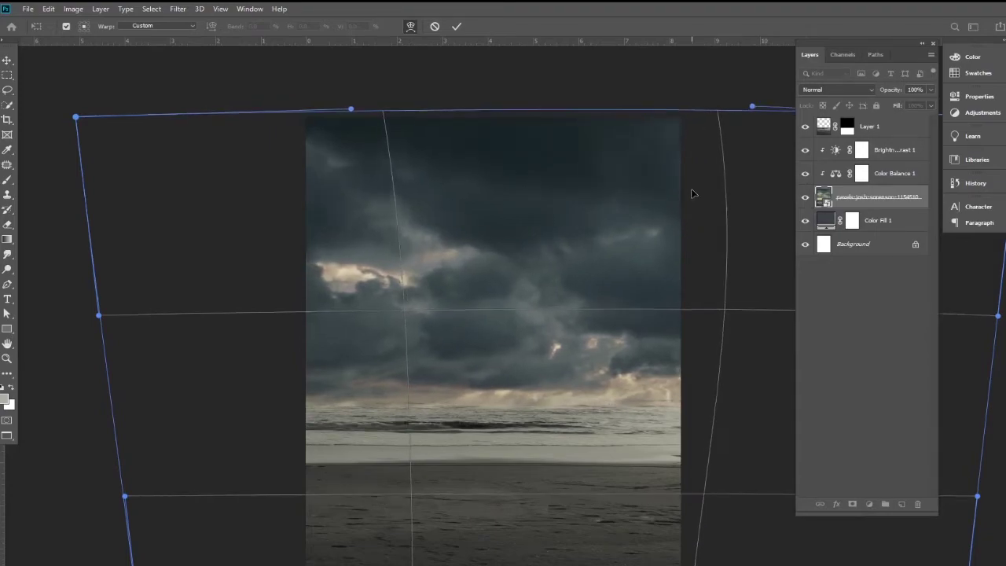
{"action": "left_click_drag", "start_coordinate": [686, 154], "coordinate": [602, 152]}
{"action": "left_click_drag", "start_coordinate": [339, 137], "coordinate": [303, 124]}
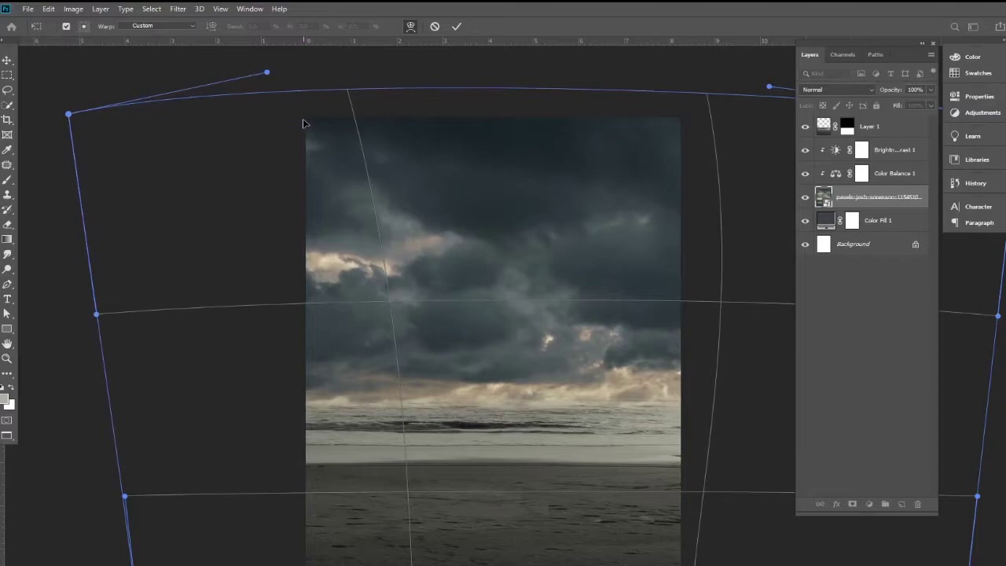
{"action": "left_click_drag", "start_coordinate": [714, 144], "coordinate": [721, 128]}
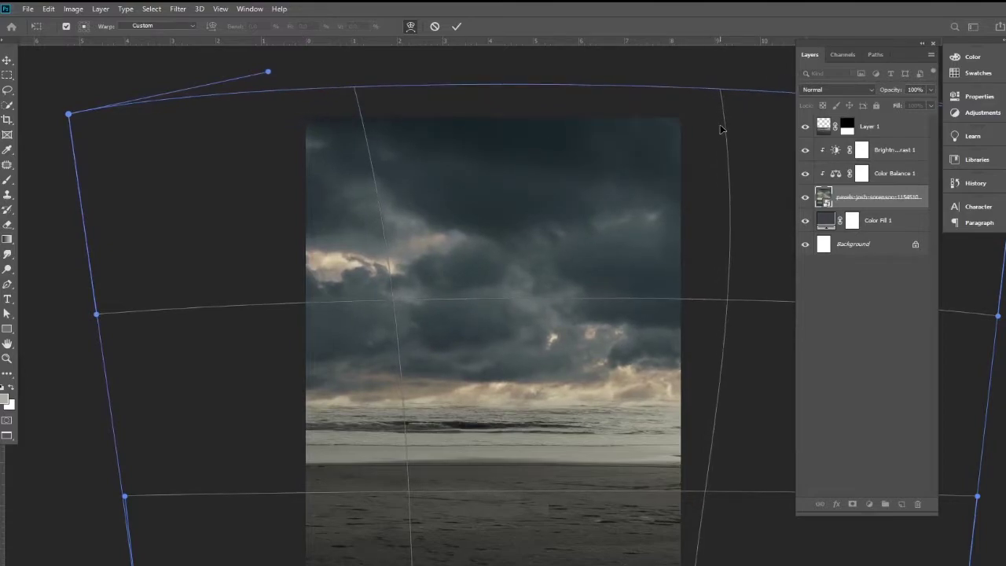
{"action": "key", "text": "ctrl+h"}
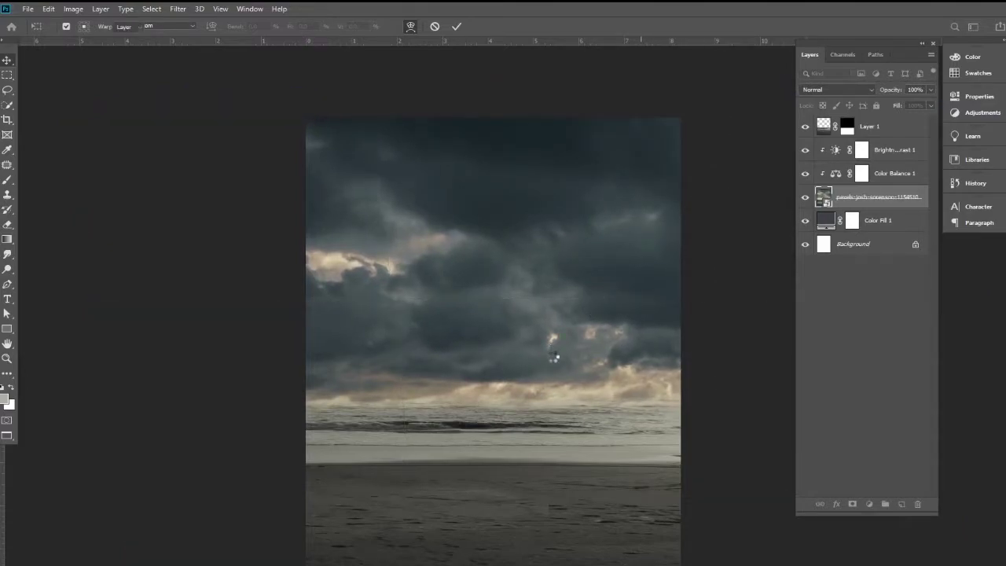
{"action": "key", "text": "Return"}
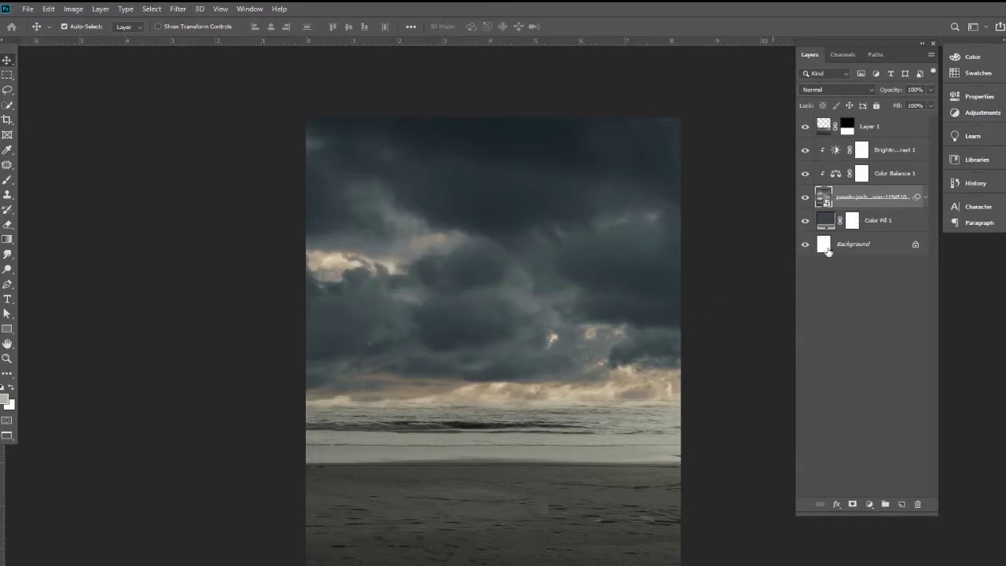
- Add Layer 2 above Brightness/Contrast and set a 700 px brush at 73% opacity
{"action": "left_click", "coordinate": [887, 157]}
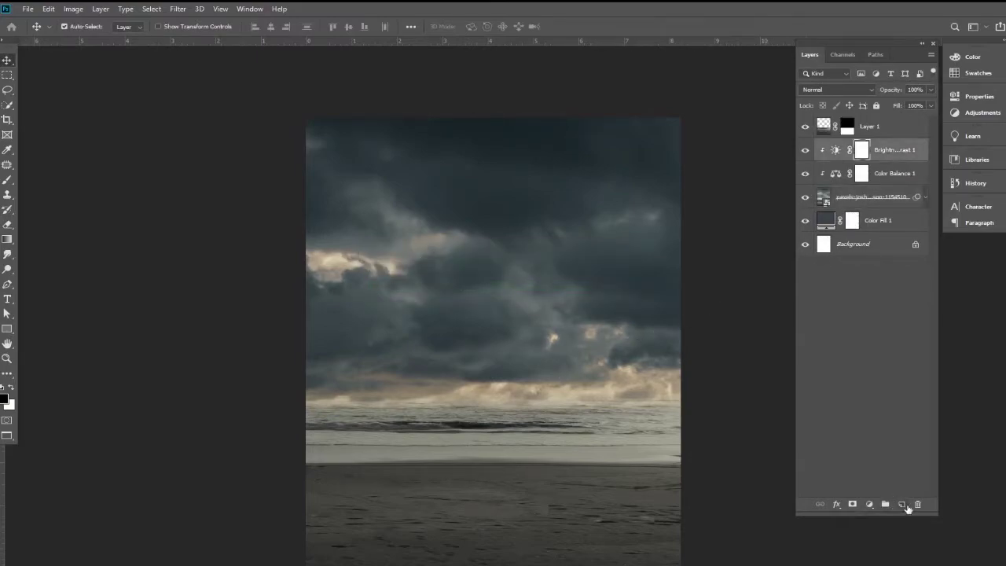
{"action": "left_click", "coordinate": [901, 504]}
{"action": "left_click", "coordinate": [477, 399]}
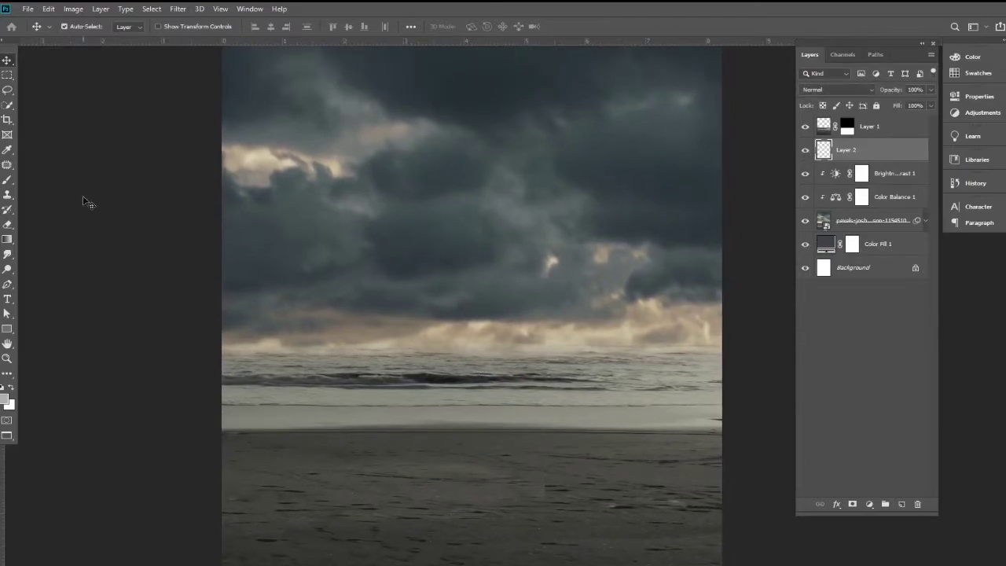
{"action": "left_click", "coordinate": [8, 179]}
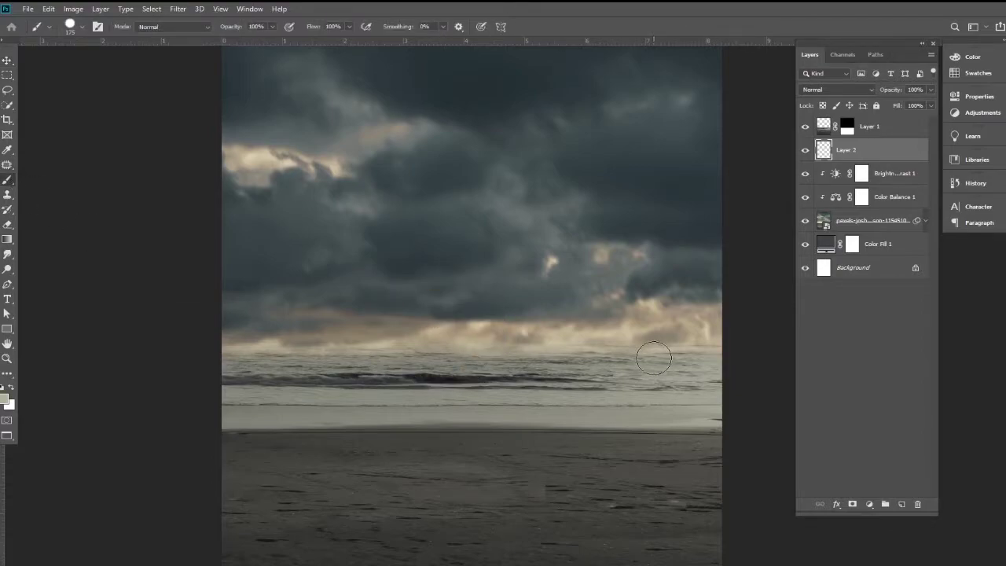
{"action": "key", "text": "bracketright"}
{"action": "key", "text": "bracketright"}
{"action": "key", "text": "bracketright"}
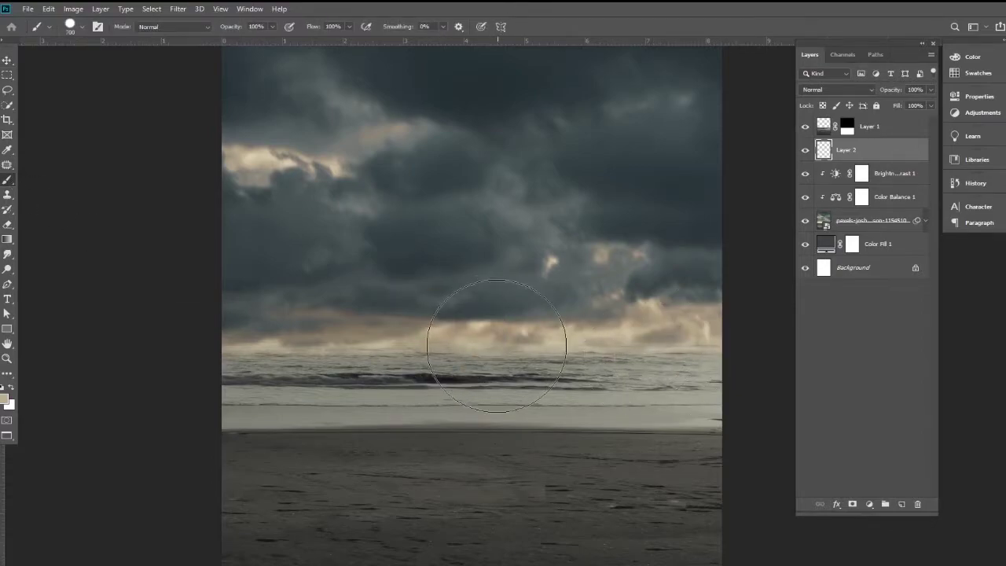
{"action": "left_click_drag", "start_coordinate": [235, 30], "coordinate": [223, 30]}
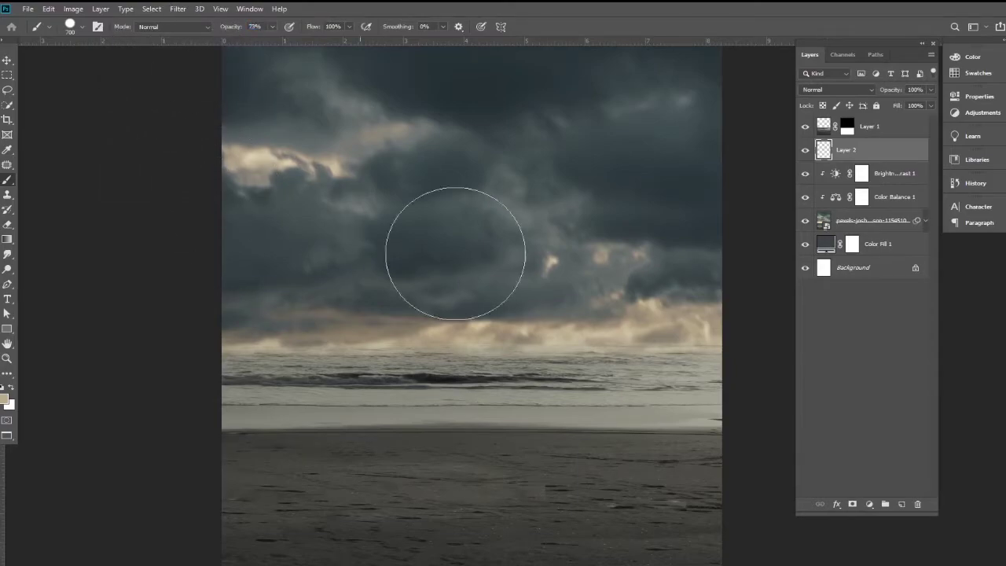
- Paint soft beige haze strokes across the horizon with a fully soft brush
{"action": "left_click_drag", "start_coordinate": [652, 325], "coordinate": [534, 336]}
{"action": "key", "text": "ctrl+z"}
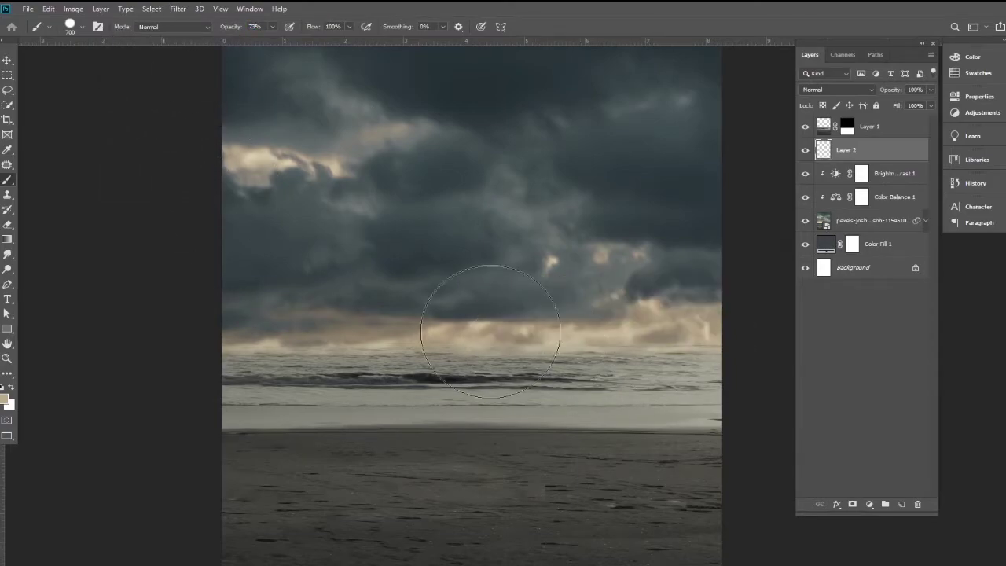
{"action": "right_click", "coordinate": [490, 330]}
{"action": "left_click_drag", "start_coordinate": [591, 314], "coordinate": [464, 316]}
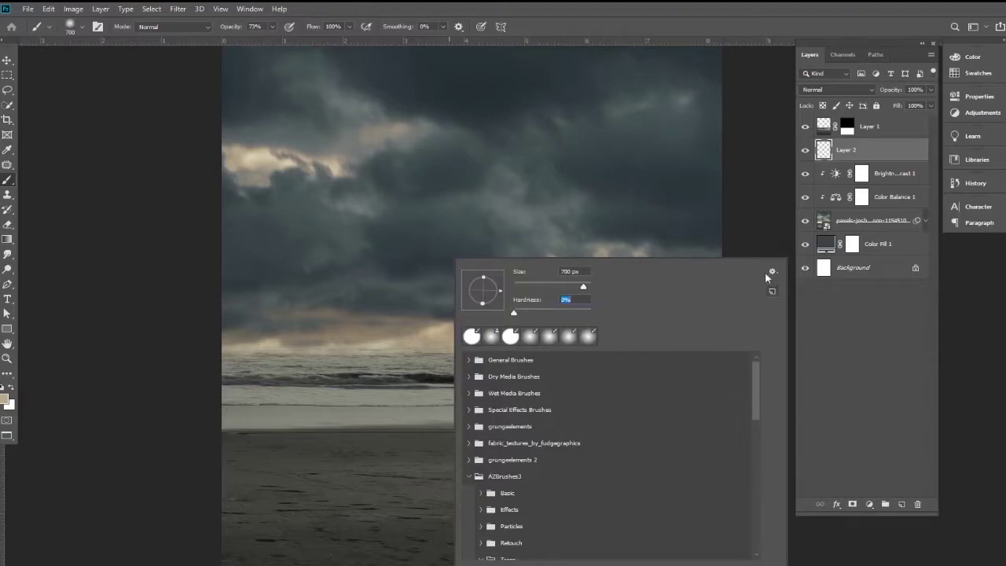
{"action": "left_click", "coordinate": [738, 192]}
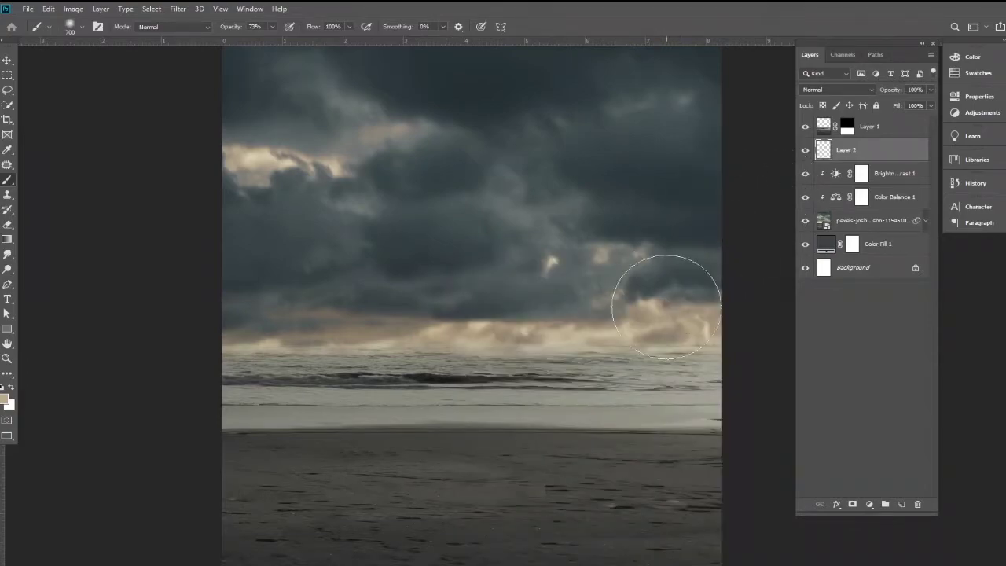
{"action": "left_click", "coordinate": [690, 331]}
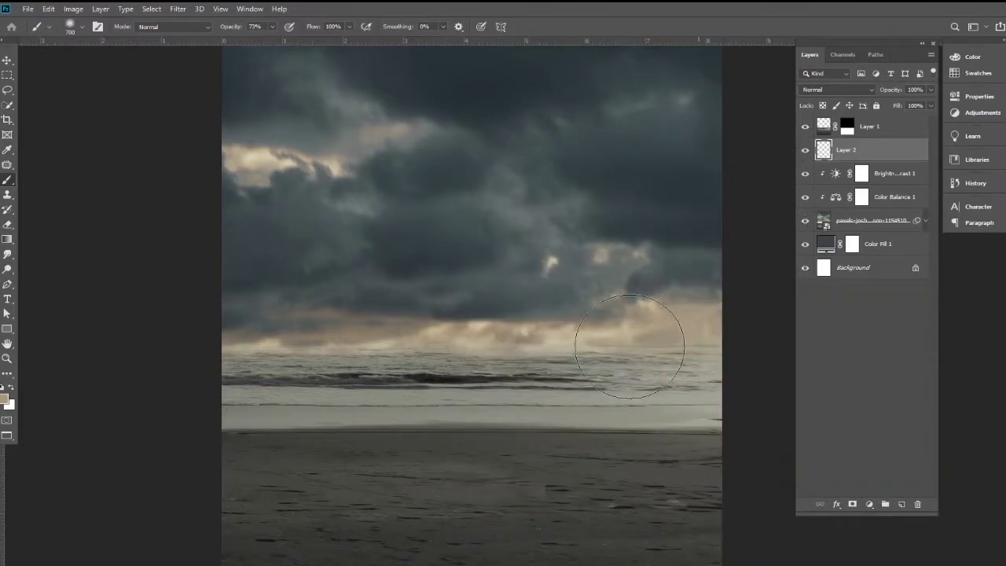
{"action": "mouse_move", "coordinate": [479, 348]}
{"action": "left_mouse_down"}
{"action": "mouse_move", "coordinate": [440, 332]}
{"action": "mouse_move", "coordinate": [224, 348]}
{"action": "mouse_move", "coordinate": [368, 362]}
{"action": "left_mouse_up"}
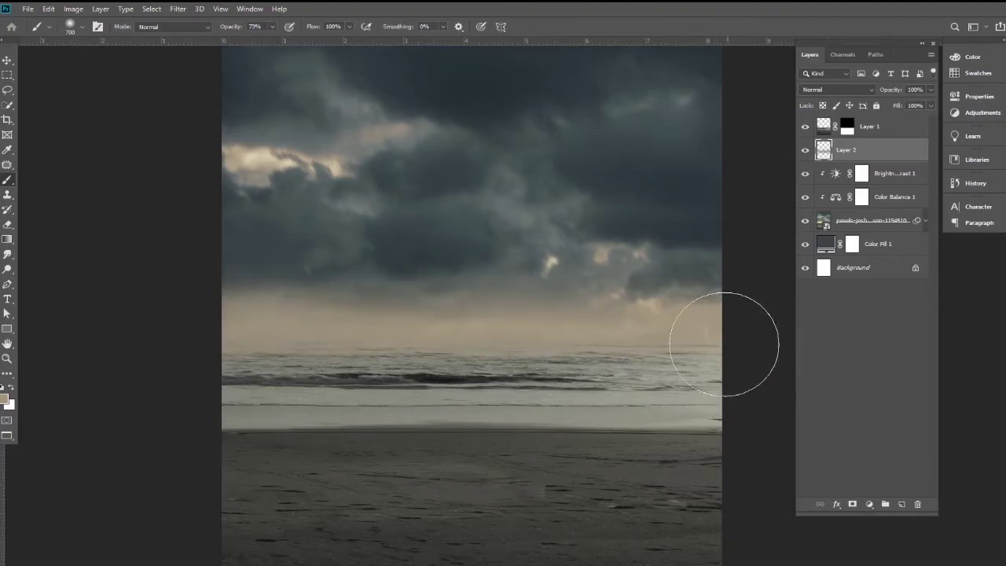
{"action": "mouse_move", "coordinate": [496, 337]}
{"action": "left_mouse_down"}
{"action": "mouse_move", "coordinate": [304, 337]}
{"action": "mouse_move", "coordinate": [191, 359]}
{"action": "left_mouse_up"}
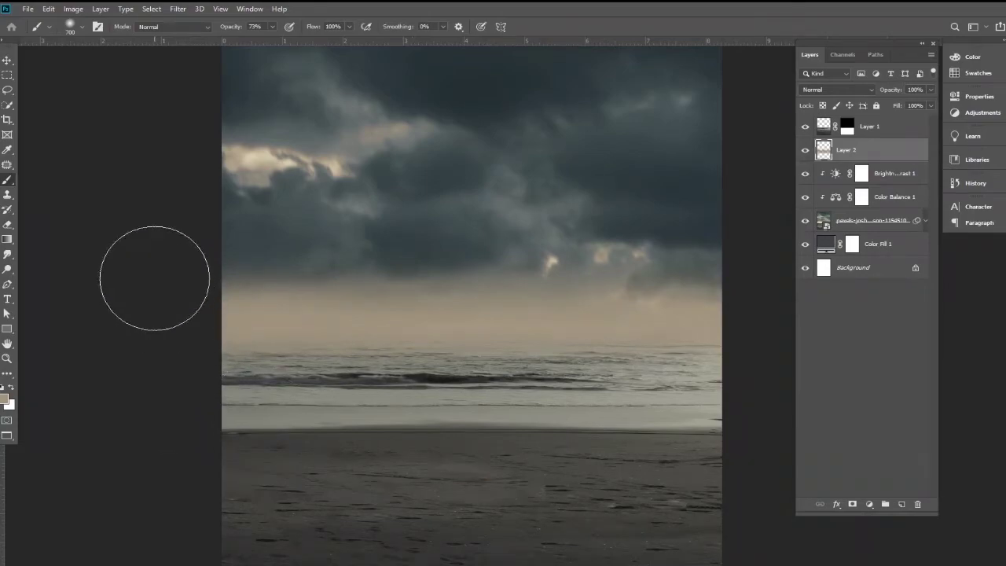
- Paint white on Layer 1's mask to reveal the right shoreline waves
{"action": "left_click", "coordinate": [8, 59]}
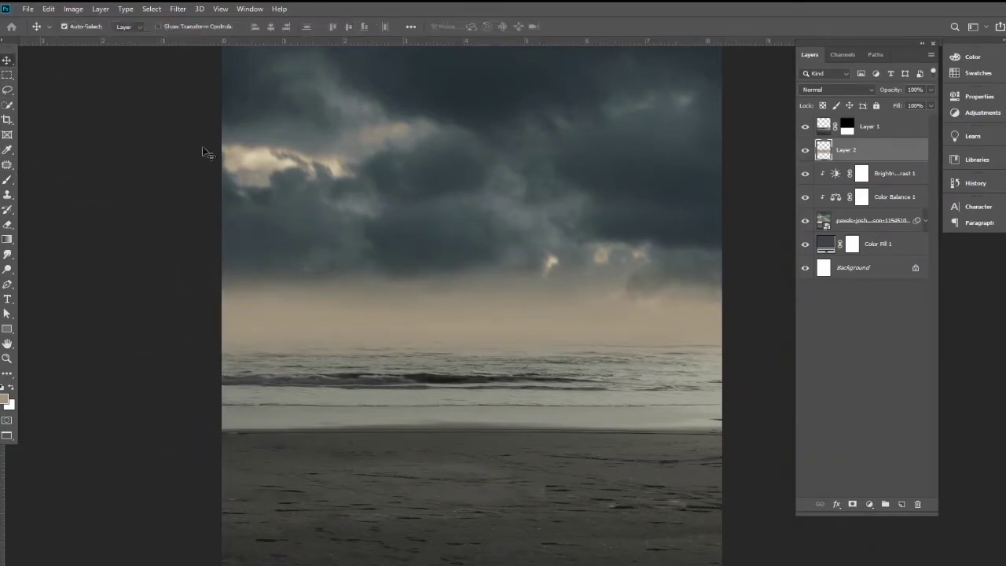
{"action": "mouse_move", "coordinate": [875, 151]}
{"action": "left_mouse_down"}
{"action": "mouse_move", "coordinate": [879, 235]}
{"action": "mouse_move", "coordinate": [884, 139]}
{"action": "left_mouse_up"}
{"action": "left_click", "coordinate": [847, 127]}
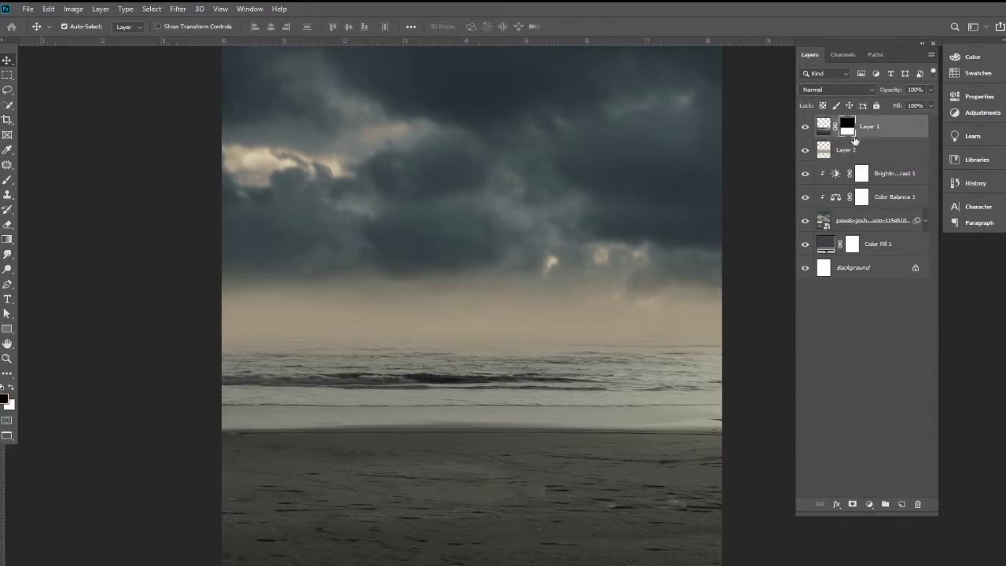
{"action": "left_click", "coordinate": [7, 179]}
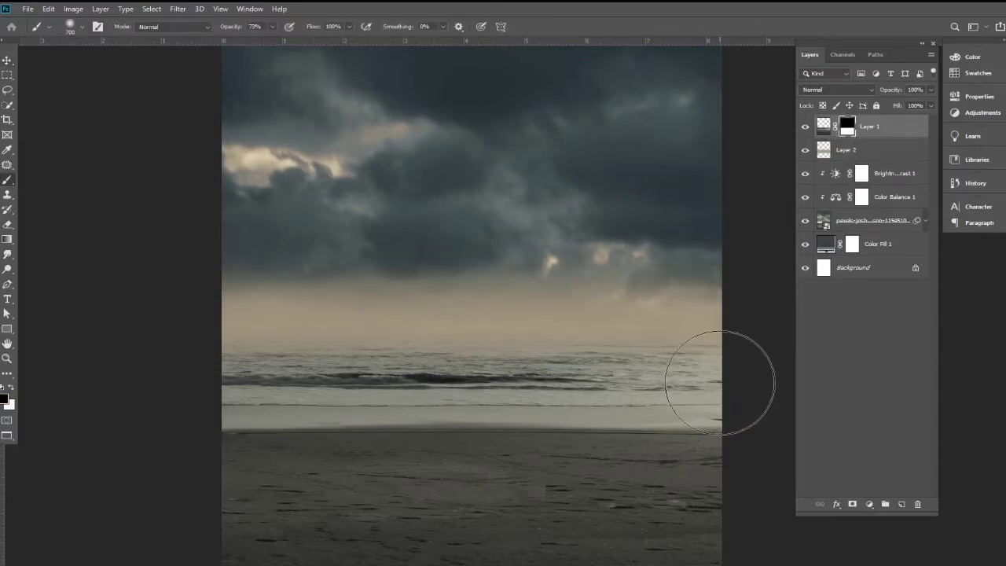
{"action": "key", "text": "x"}
{"action": "left_click_drag", "start_coordinate": [638, 408], "coordinate": [678, 385]}
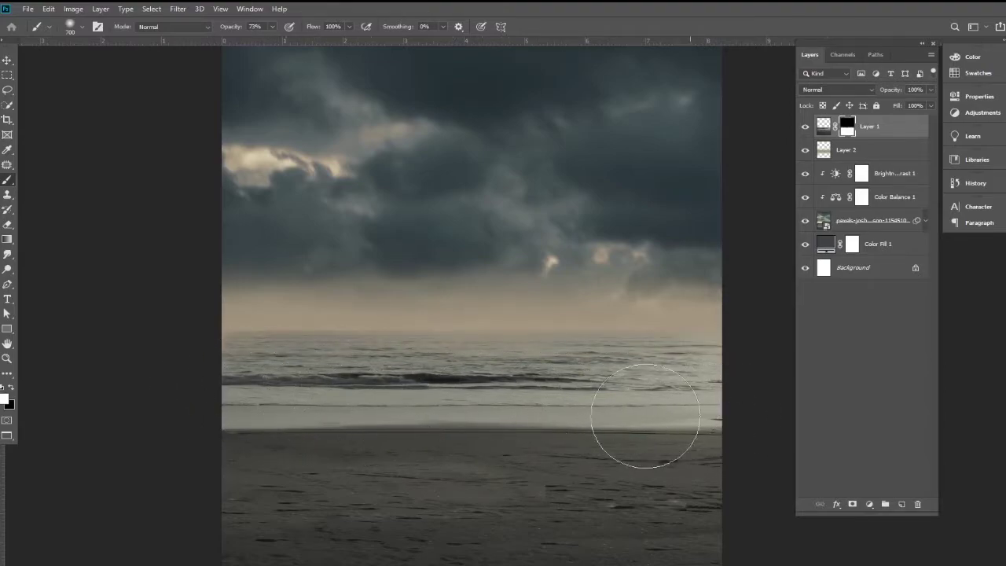
- Delete the warm haze Layer 2 and create a fresh empty layer
{"action": "left_click", "coordinate": [8, 60]}
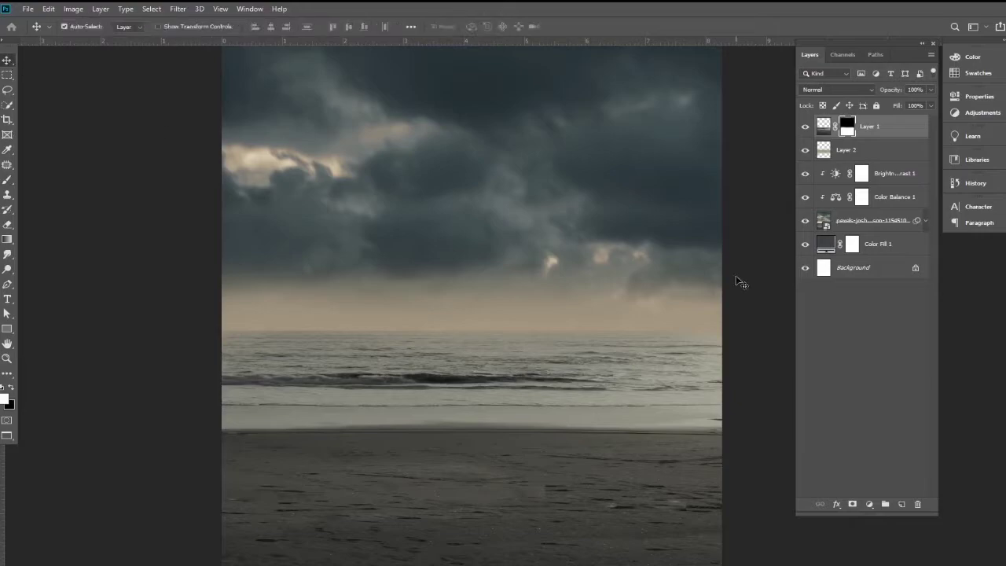
{"action": "left_click", "coordinate": [846, 151]}
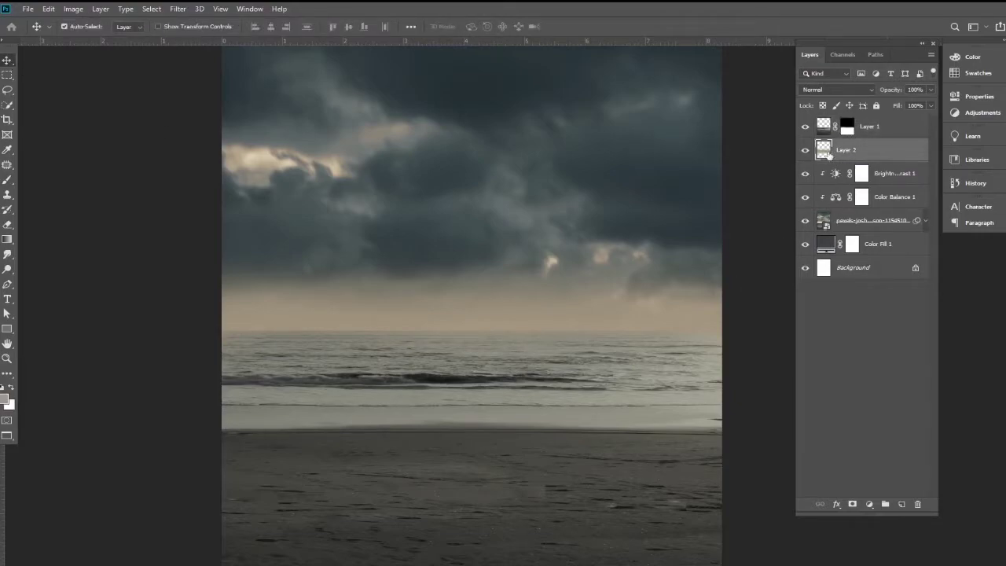
{"action": "key", "text": "Delete"}
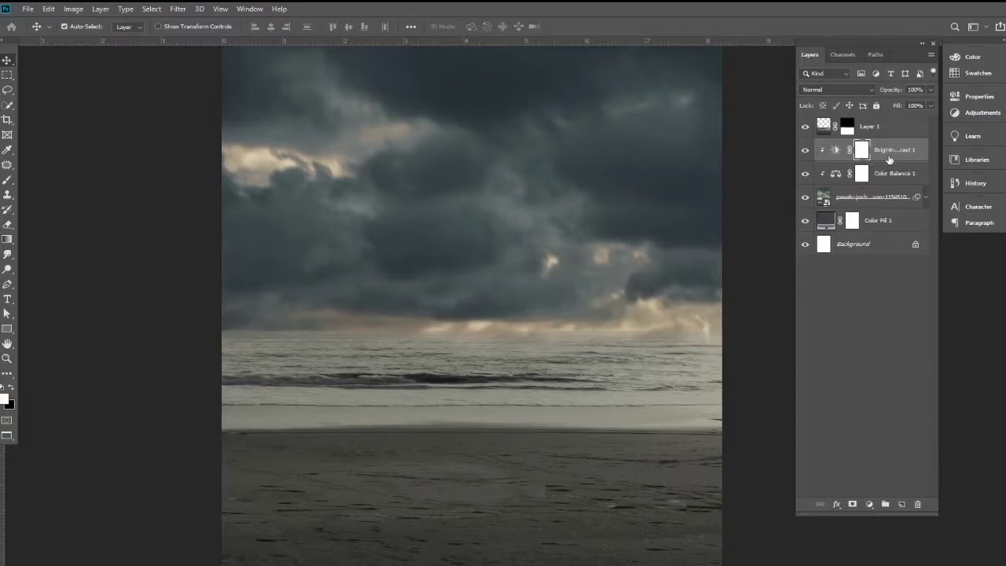
{"action": "left_click", "coordinate": [902, 505]}
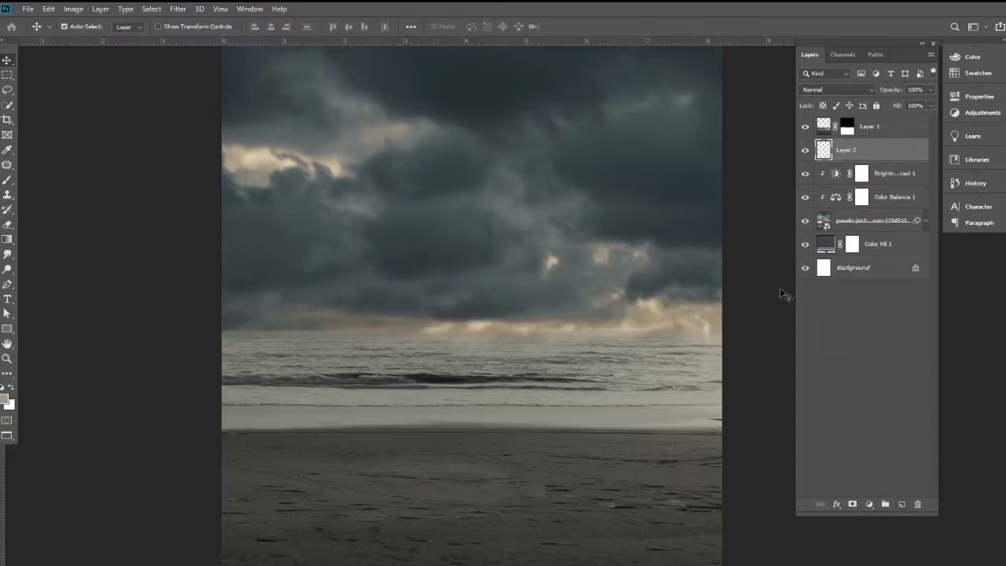
- Reselect Layer 2 and pick a warm grey (968f8b) foreground colour
{"action": "left_click", "coordinate": [7, 179]}
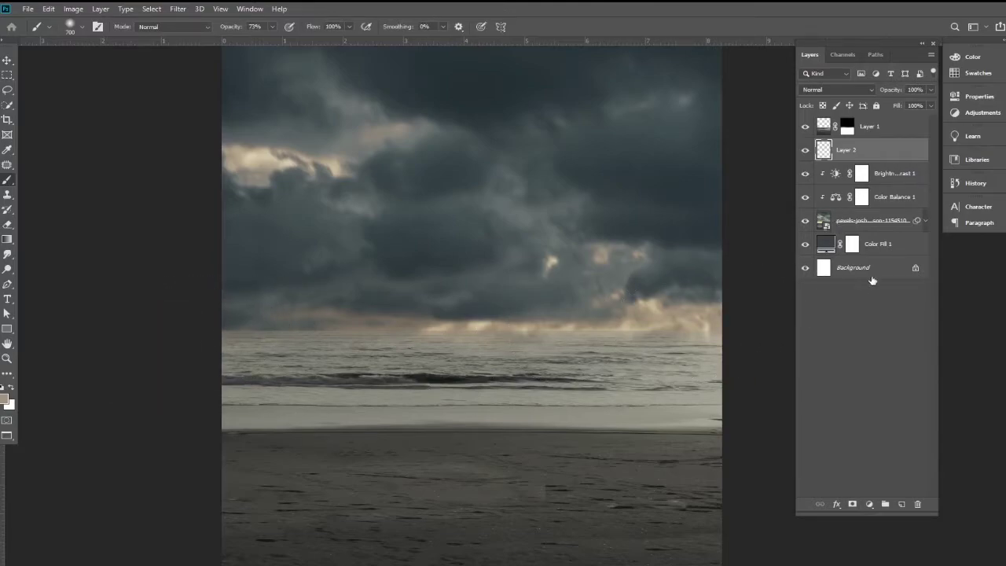
{"action": "left_click", "coordinate": [830, 245]}
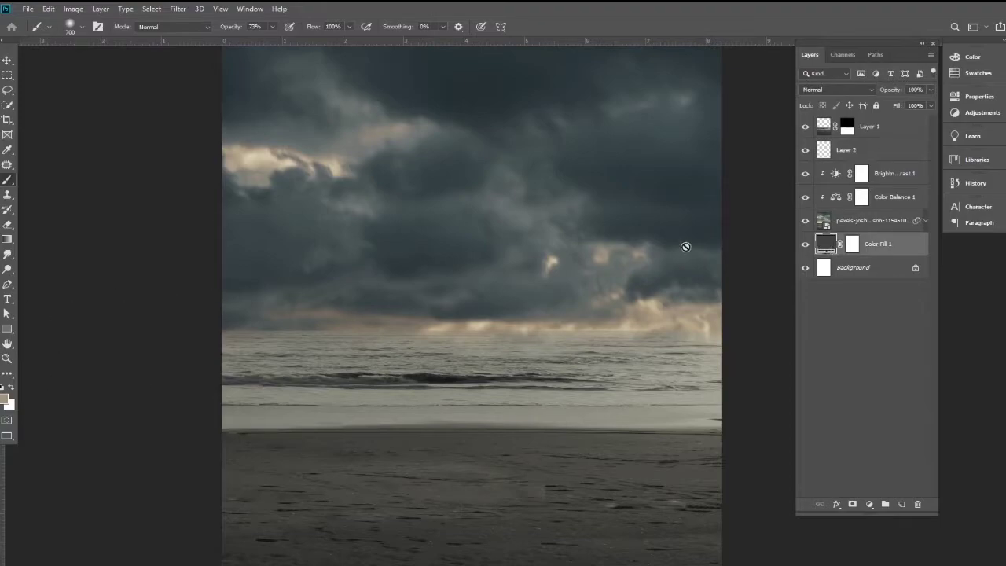
{"action": "left_click", "coordinate": [832, 159]}
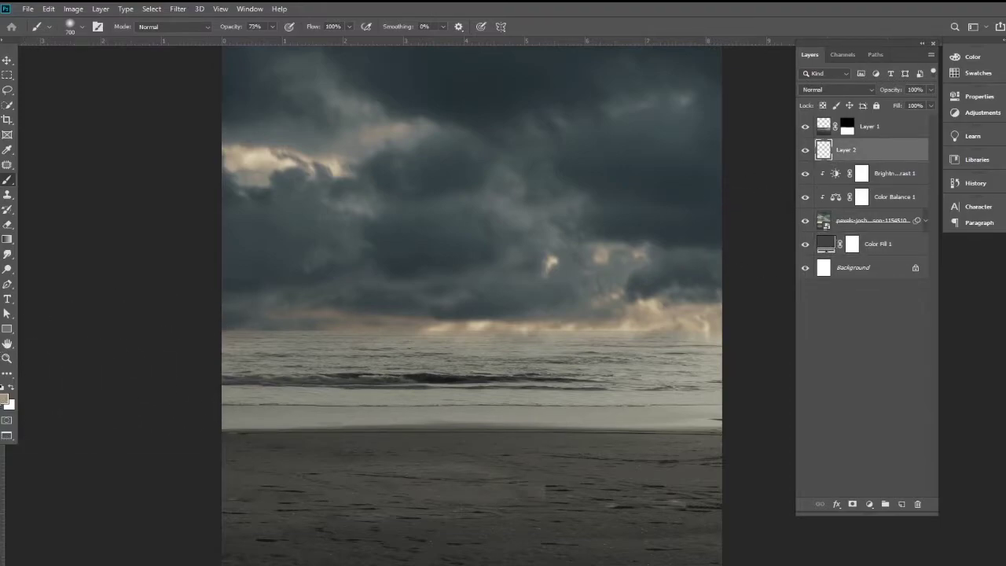
{"action": "left_click", "coordinate": [5, 399]}
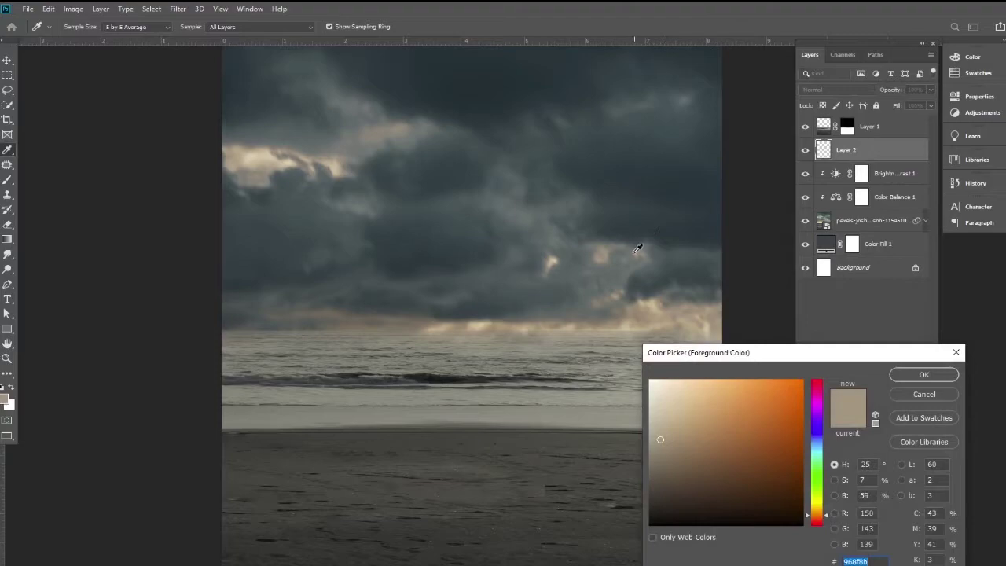
- Set the foreground colour to a pale blue-grey (7d98ab) sampled from the sky
{"action": "left_click_drag", "start_coordinate": [629, 256], "coordinate": [621, 253]}
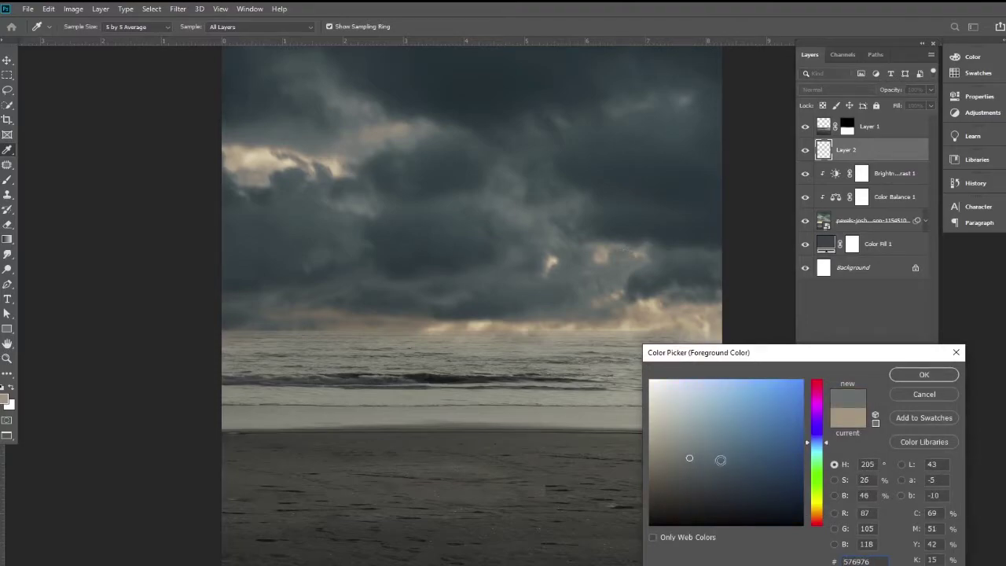
{"action": "mouse_move", "coordinate": [682, 450]}
{"action": "left_mouse_down"}
{"action": "mouse_move", "coordinate": [682, 419]}
{"action": "mouse_move", "coordinate": [704, 405]}
{"action": "left_mouse_up"}
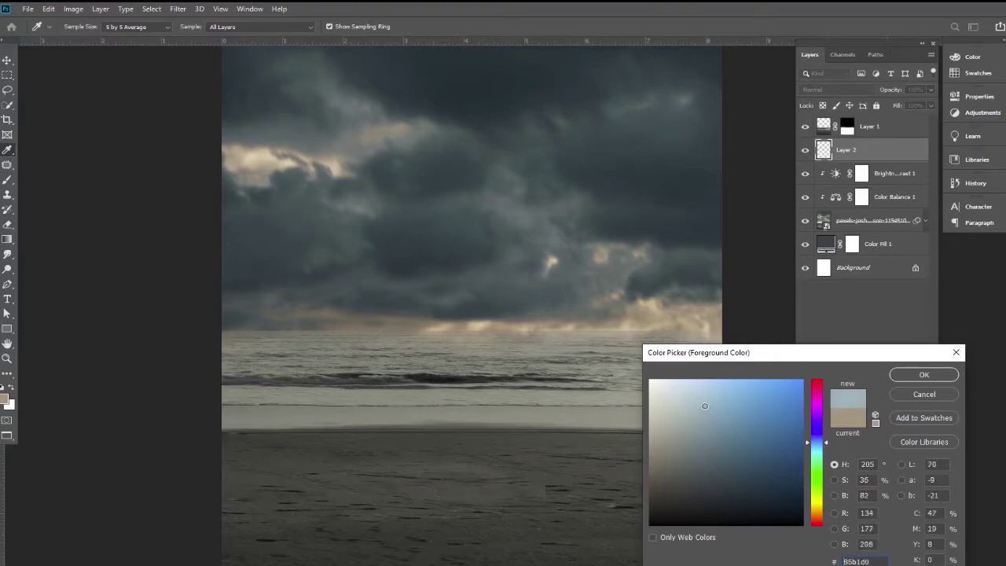
{"action": "mouse_move", "coordinate": [705, 405]}
{"action": "left_mouse_down"}
{"action": "mouse_move", "coordinate": [683, 391]}
{"action": "mouse_move", "coordinate": [689, 427]}
{"action": "left_mouse_up"}
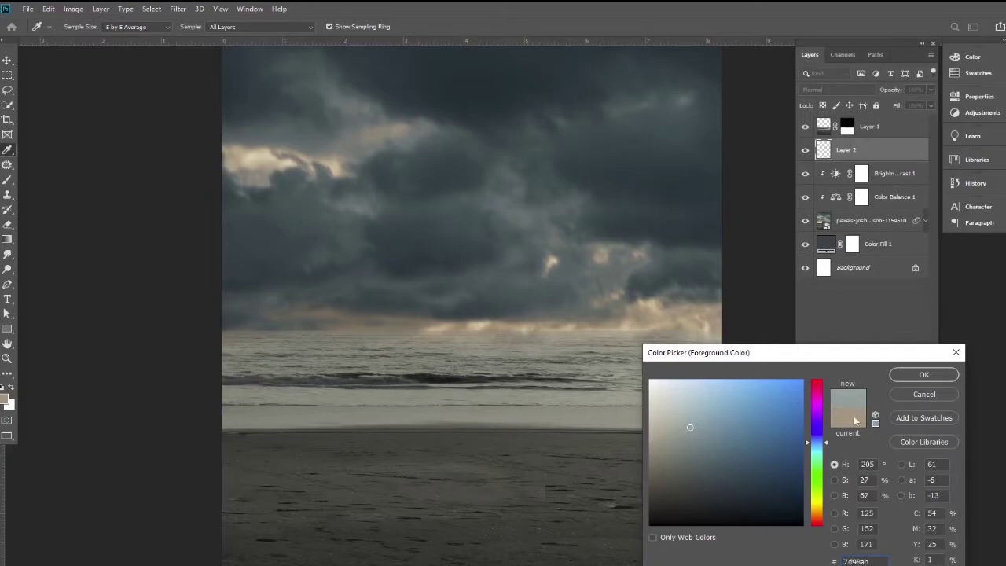
{"action": "left_click", "coordinate": [924, 374]}
- Brush pale blue haze across the horizon on Layer 2
{"action": "key", "text": "b"}
{"action": "mouse_move", "coordinate": [651, 325]}
{"action": "left_mouse_down"}
{"action": "mouse_move", "coordinate": [582, 355]}
{"action": "mouse_move", "coordinate": [80, 359]}
{"action": "left_mouse_up"}
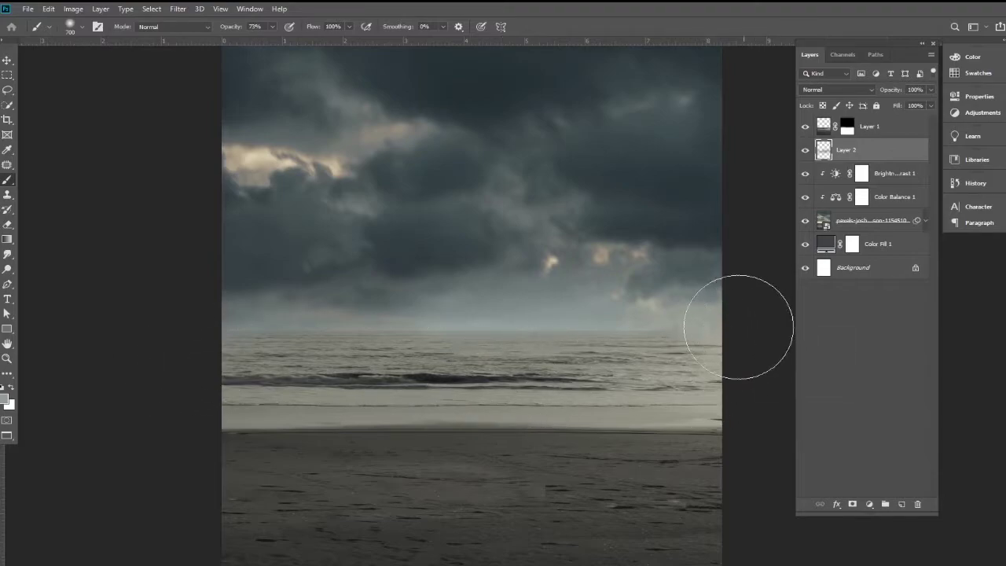
{"action": "left_click_drag", "start_coordinate": [738, 326], "coordinate": [218, 341]}
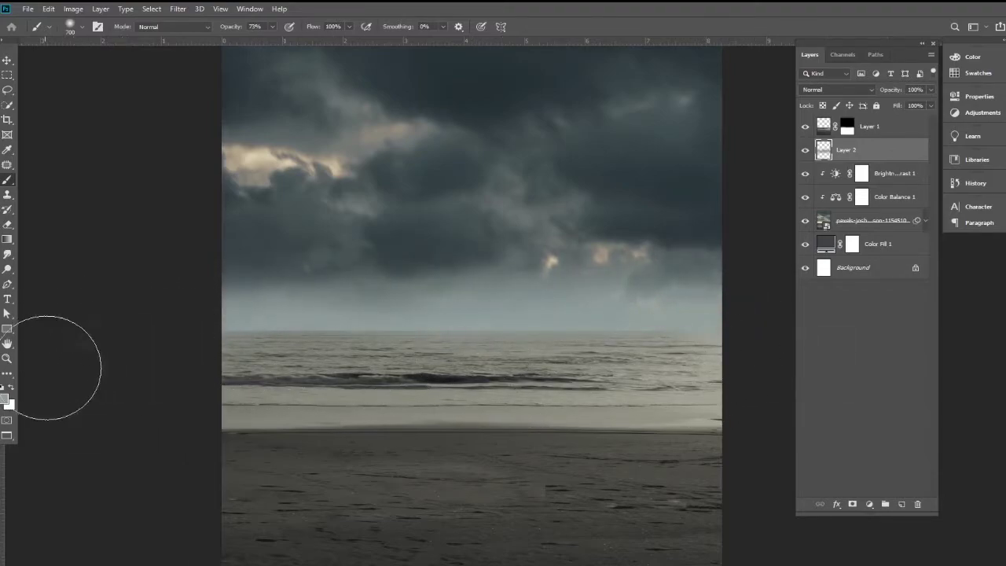
{"action": "left_click", "coordinate": [7, 59]}
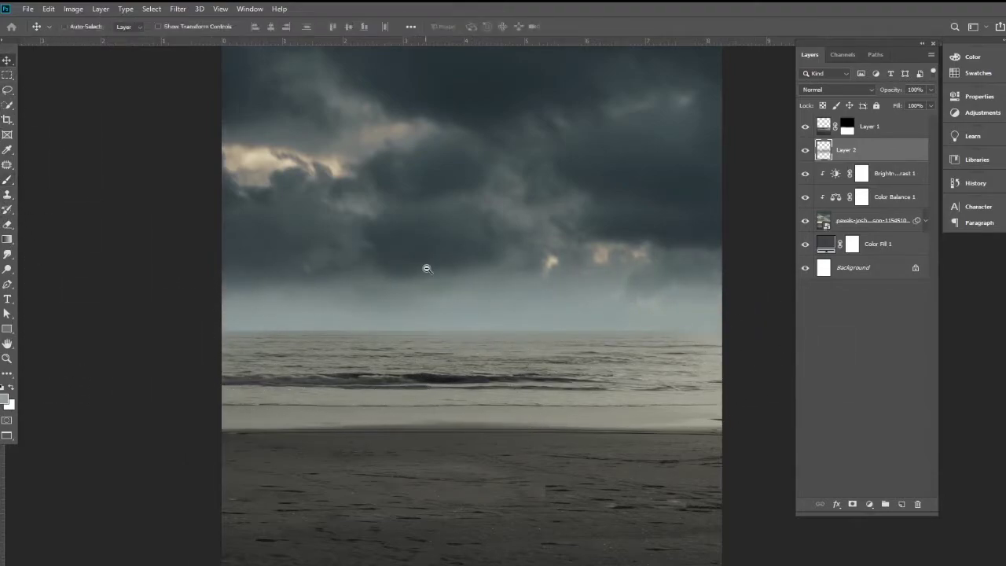
{"action": "left_click", "coordinate": [470, 280], "text": "alt"}
{"action": "left_click", "coordinate": [474, 332], "text": "ctrl"}
{"action": "left_click_drag", "start_coordinate": [478, 333], "coordinate": [475, 342]}
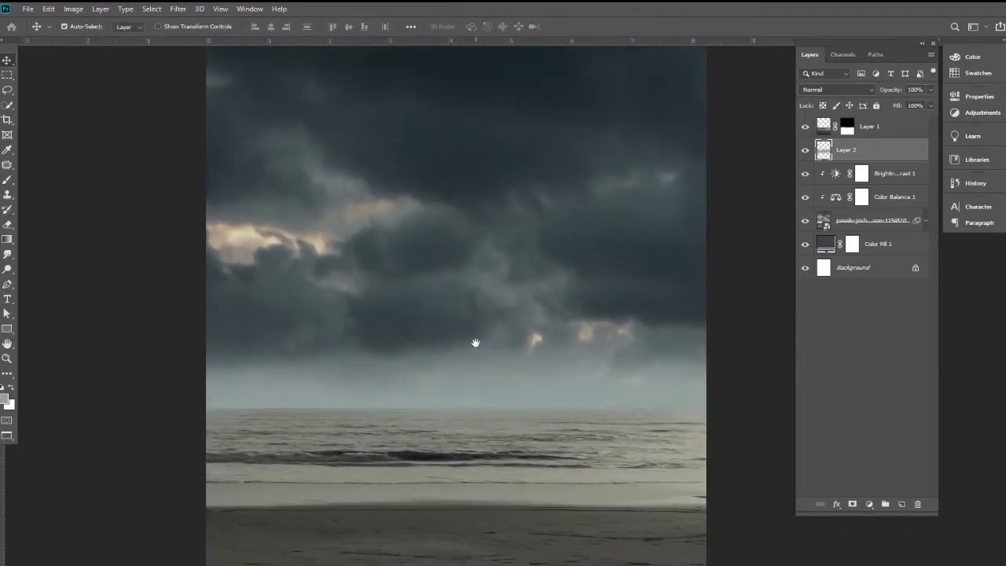
- Set Layer 2's blend mode to Screen
{"action": "left_click", "coordinate": [872, 91]}
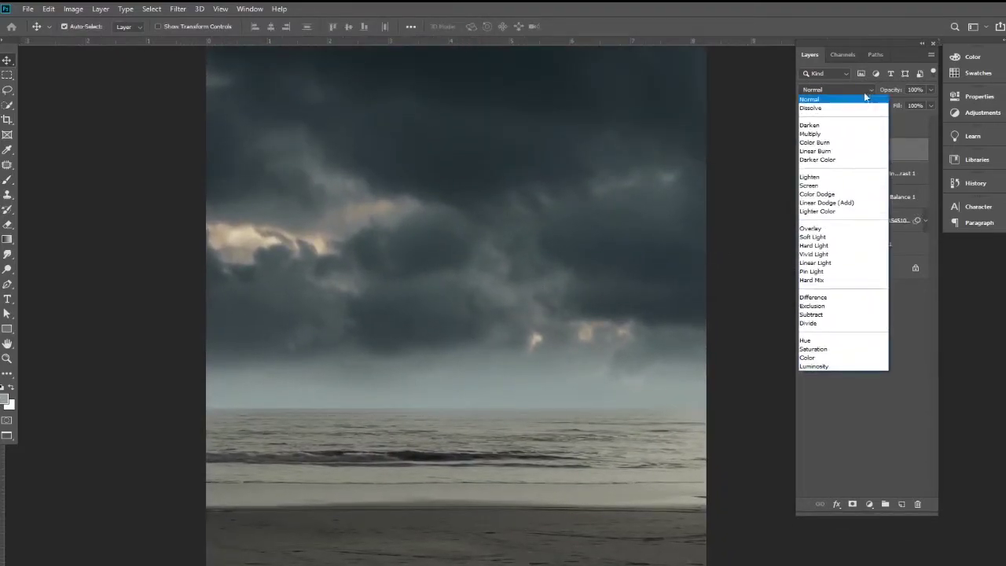
{"action": "left_click", "coordinate": [851, 187]}
{"action": "left_click", "coordinate": [591, 303], "text": "ctrl+alt"}
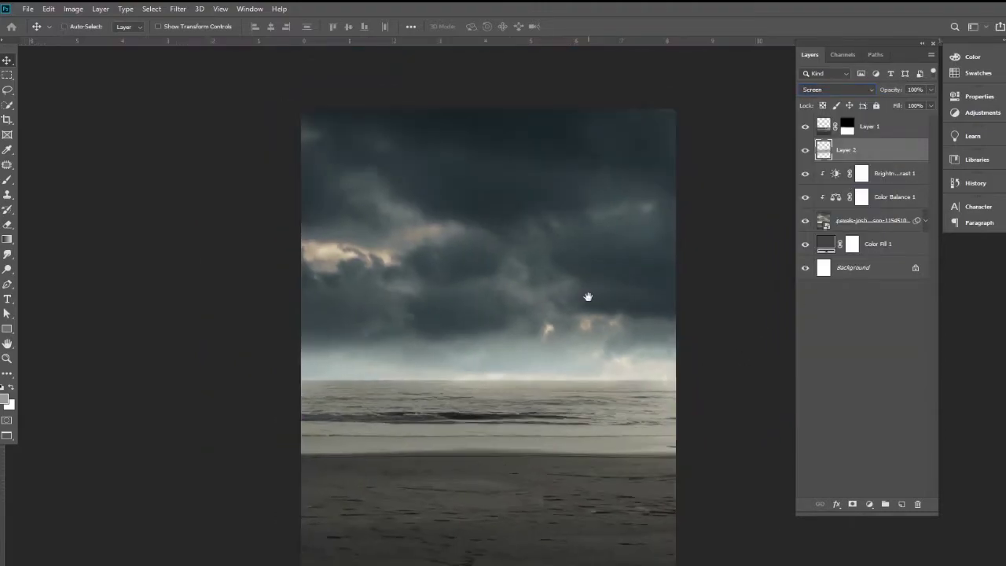
{"action": "left_click", "coordinate": [592, 310]}
- Scale the haze layer to 130% and move it down over the horizon
{"action": "key", "text": "ctrl+t"}
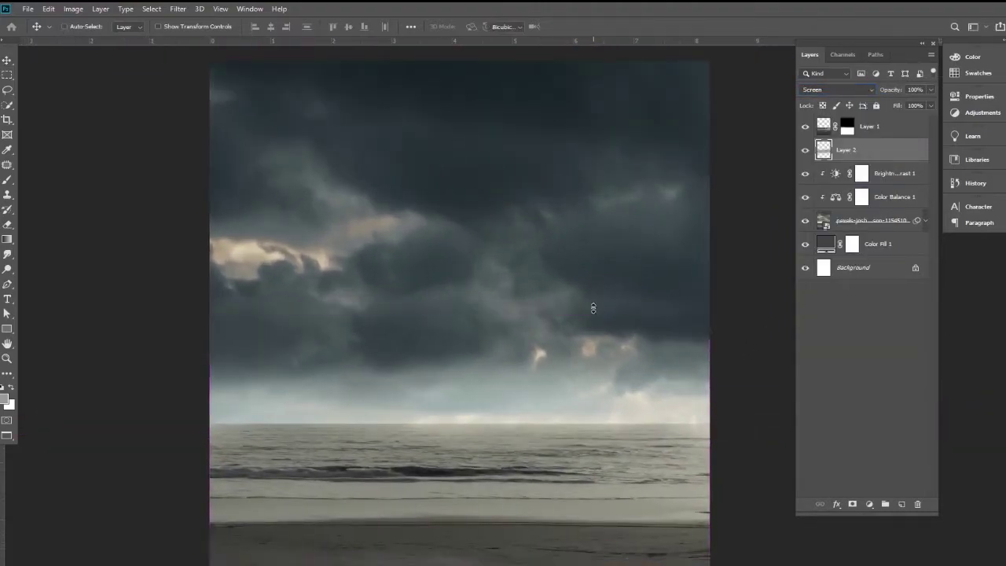
{"action": "left_click_drag", "start_coordinate": [456, 295], "coordinate": [457, 222]}
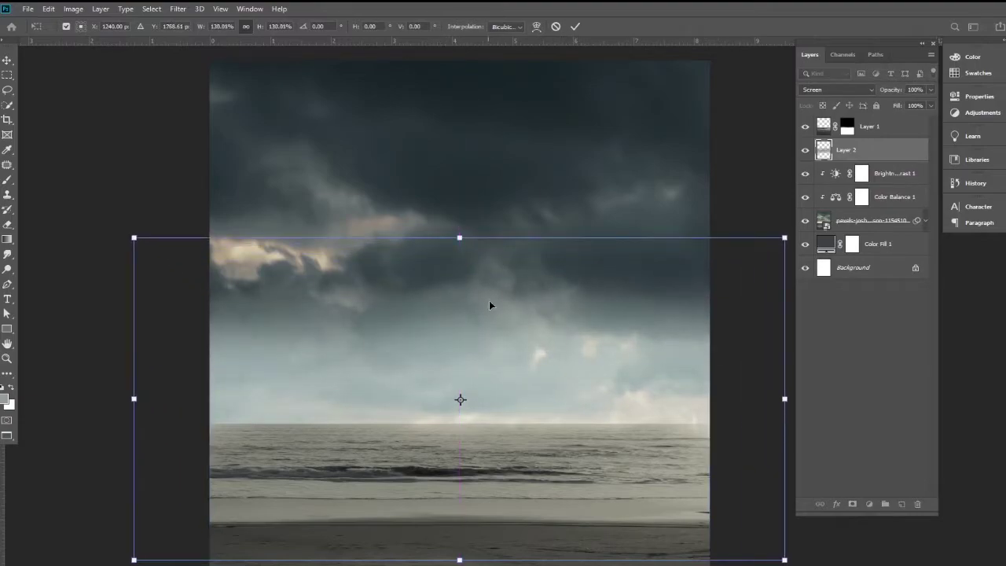
{"action": "left_click_drag", "start_coordinate": [489, 304], "coordinate": [489, 371]}
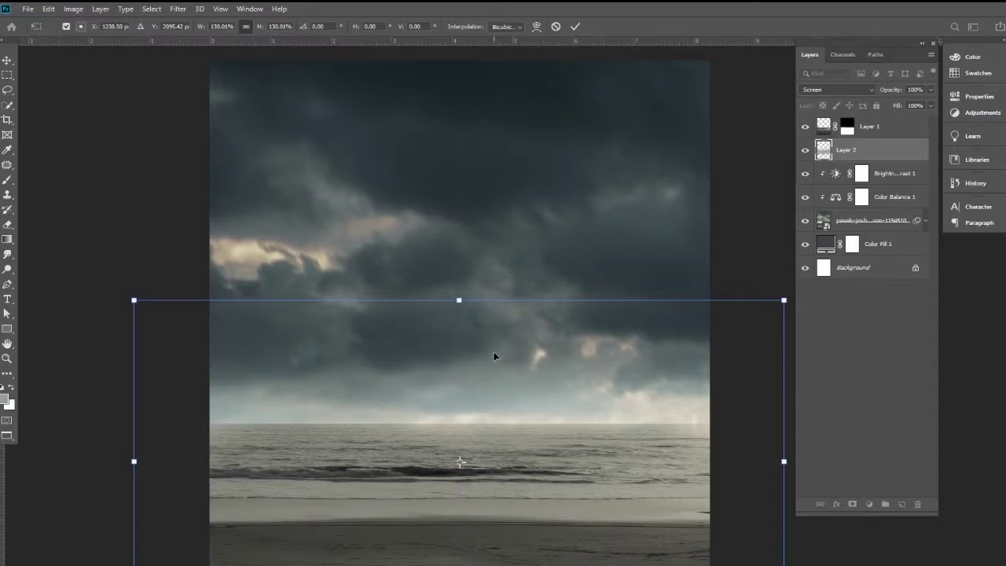
{"action": "key", "text": "Return"}
{"action": "scroll", "coordinate": [551, 293], "scroll_direction": "down", "scroll_amount": 3}
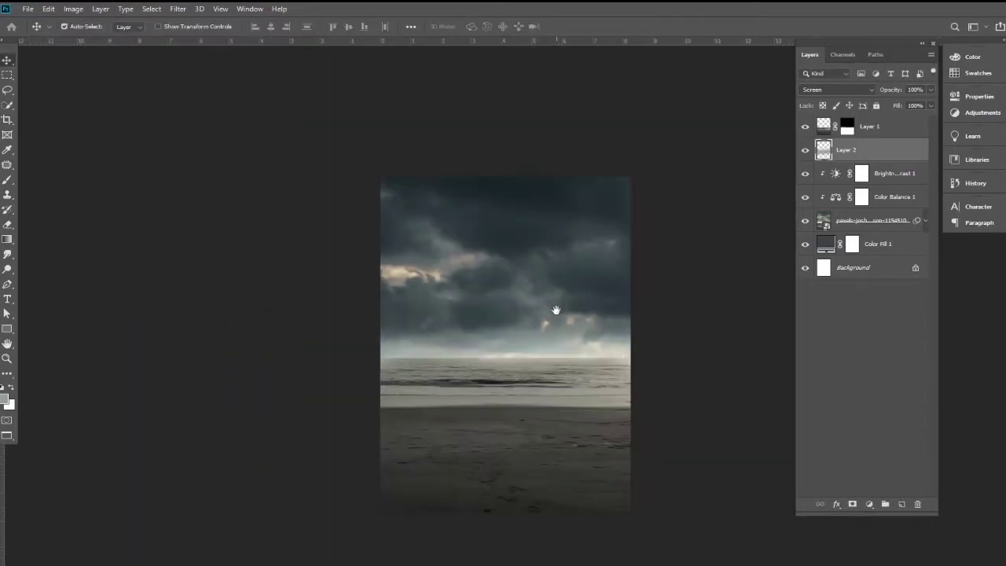
{"action": "scroll", "coordinate": [555, 292], "scroll_direction": "up", "scroll_amount": 2}
{"action": "scroll", "coordinate": [555, 292], "scroll_direction": "up", "scroll_amount": 1}
{"action": "mouse_move", "coordinate": [550, 321]}
{"action": "left_mouse_down"}
{"action": "mouse_move", "coordinate": [559, 270]}
{"action": "mouse_move", "coordinate": [563, 277]}
{"action": "left_mouse_up"}
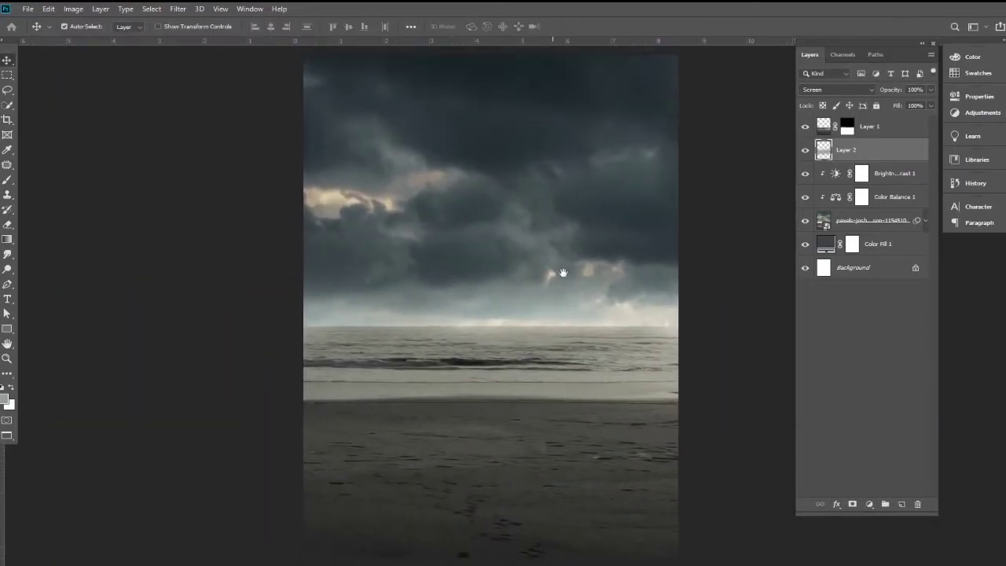
{"action": "left_click", "coordinate": [859, 131]}
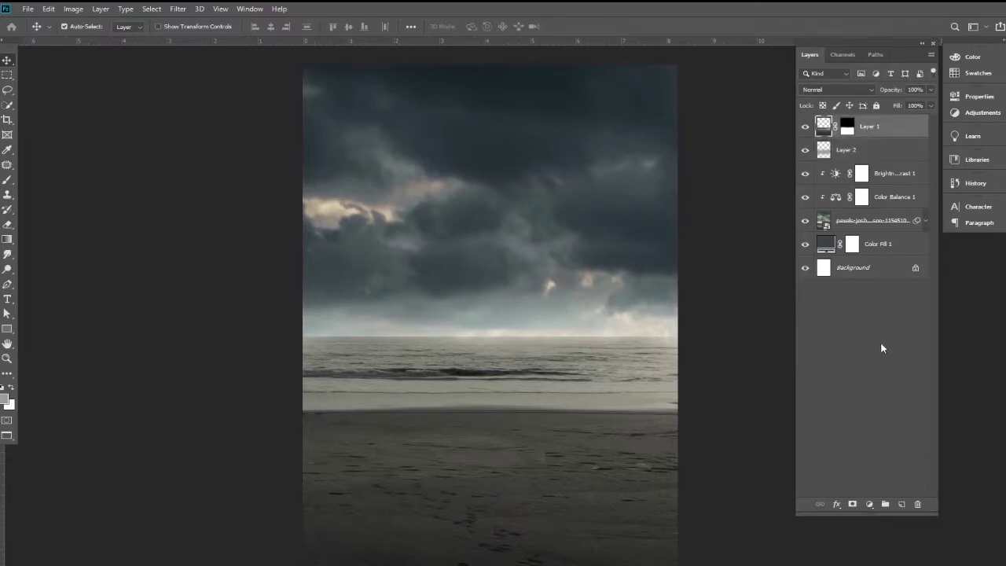
- Add a Brightness/Contrast 2 adjustment set to Brightness -2 and Contrast 9
{"action": "left_click", "coordinate": [871, 505]}
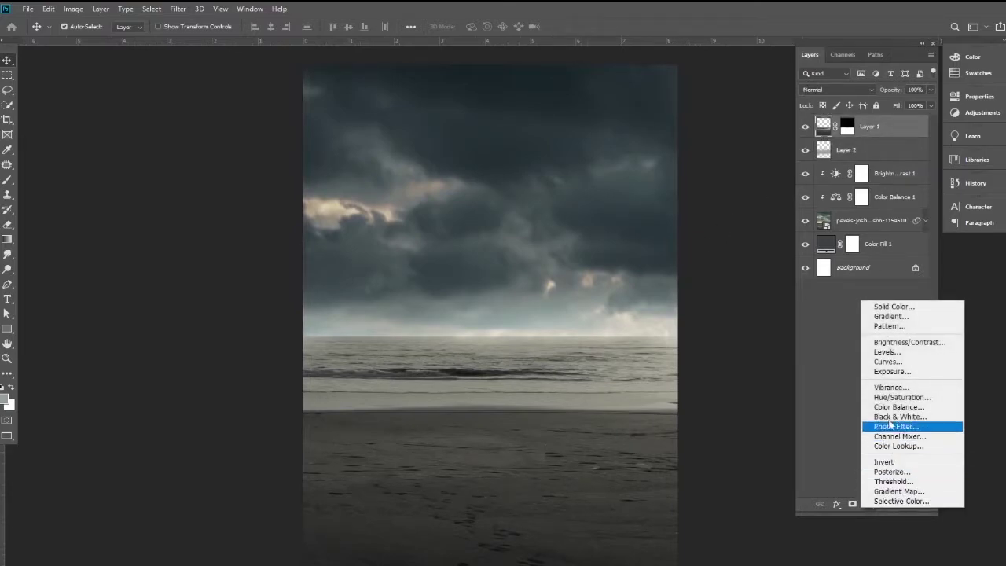
{"action": "left_click", "coordinate": [895, 343]}
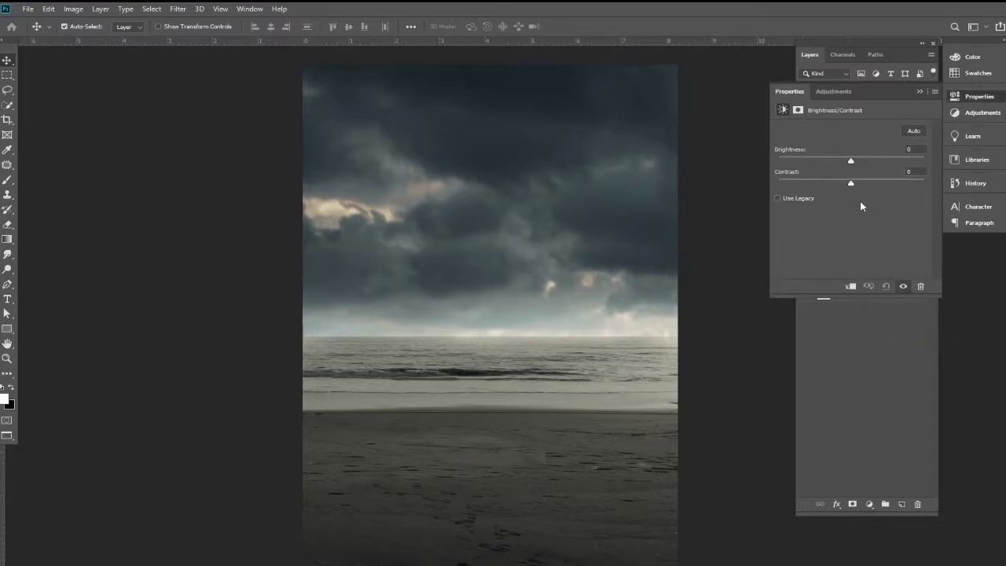
{"action": "left_click_drag", "start_coordinate": [851, 161], "coordinate": [821, 162]}
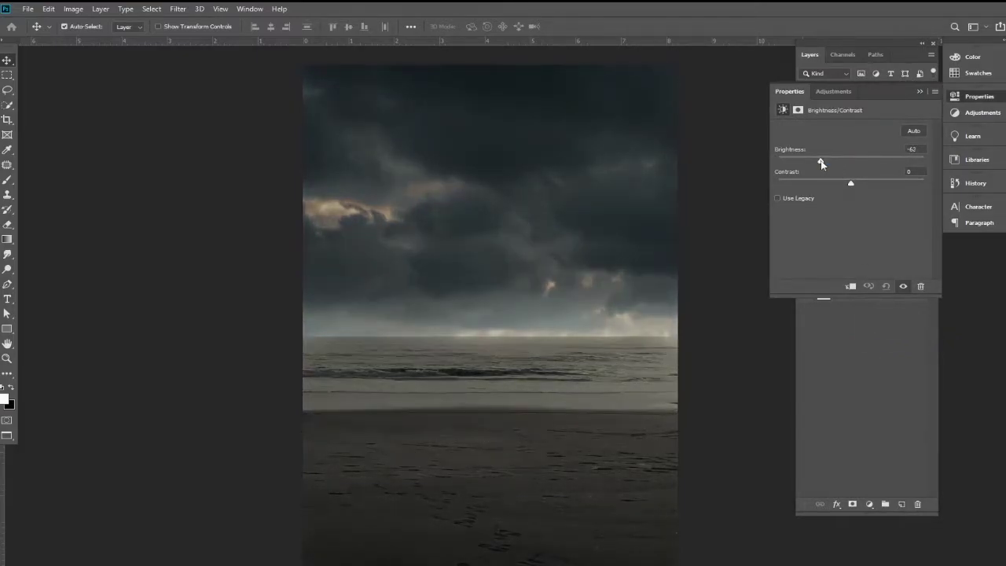
{"action": "left_click_drag", "start_coordinate": [826, 162], "coordinate": [840, 164]}
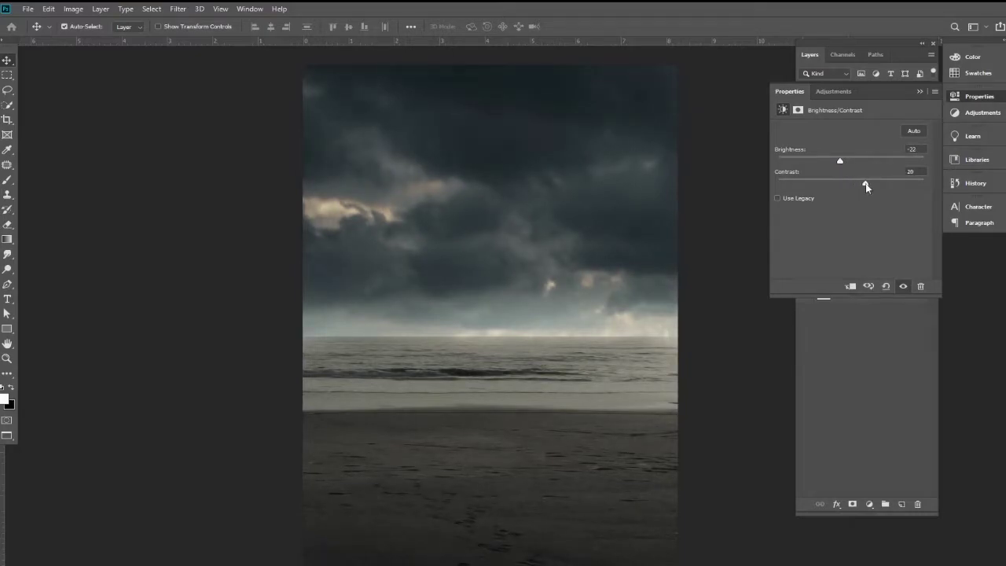
{"action": "mouse_move", "coordinate": [840, 162]}
{"action": "left_mouse_down"}
{"action": "mouse_move", "coordinate": [819, 162]}
{"action": "mouse_move", "coordinate": [875, 164]}
{"action": "mouse_move", "coordinate": [853, 164]}
{"action": "left_mouse_up"}
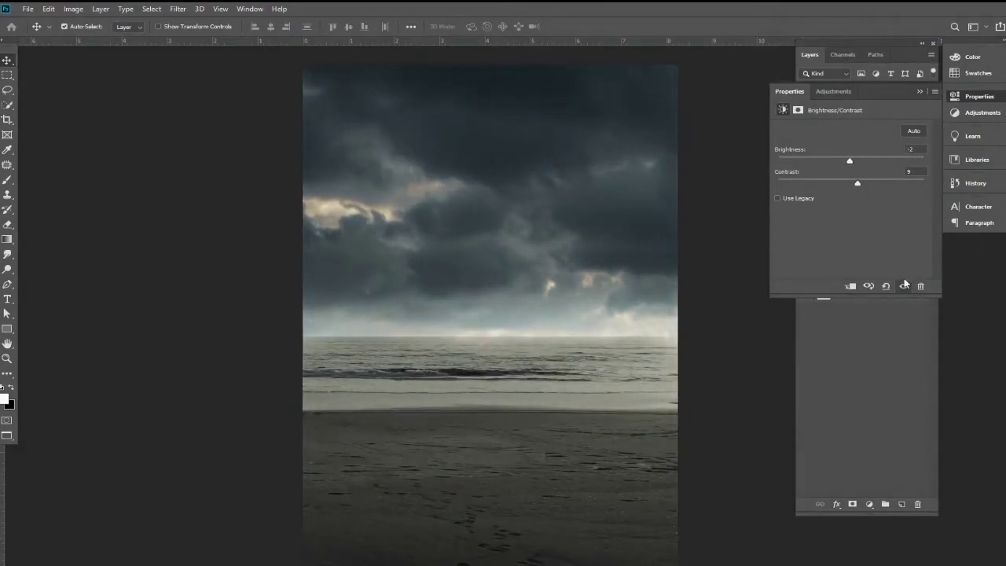
{"action": "left_click", "coordinate": [918, 92]}
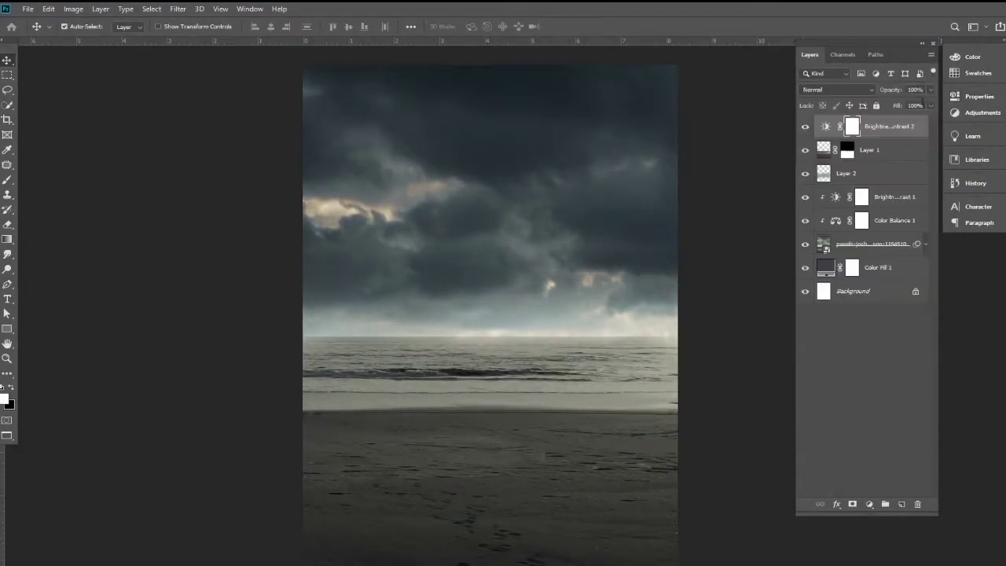
- Add a Color Balance adjustment with Midtones Blue at +33
{"action": "left_click", "coordinate": [869, 504]}
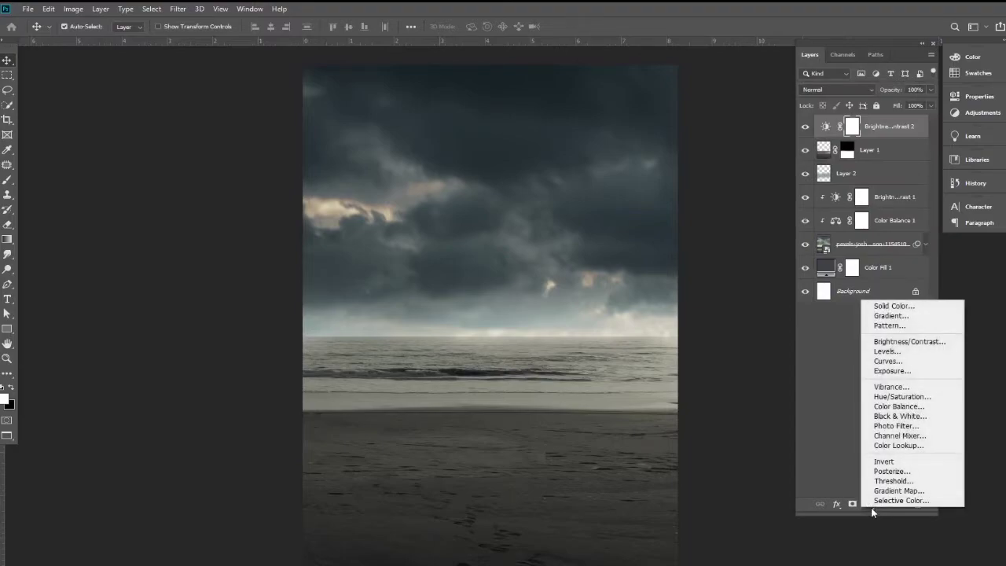
{"action": "left_click", "coordinate": [898, 406]}
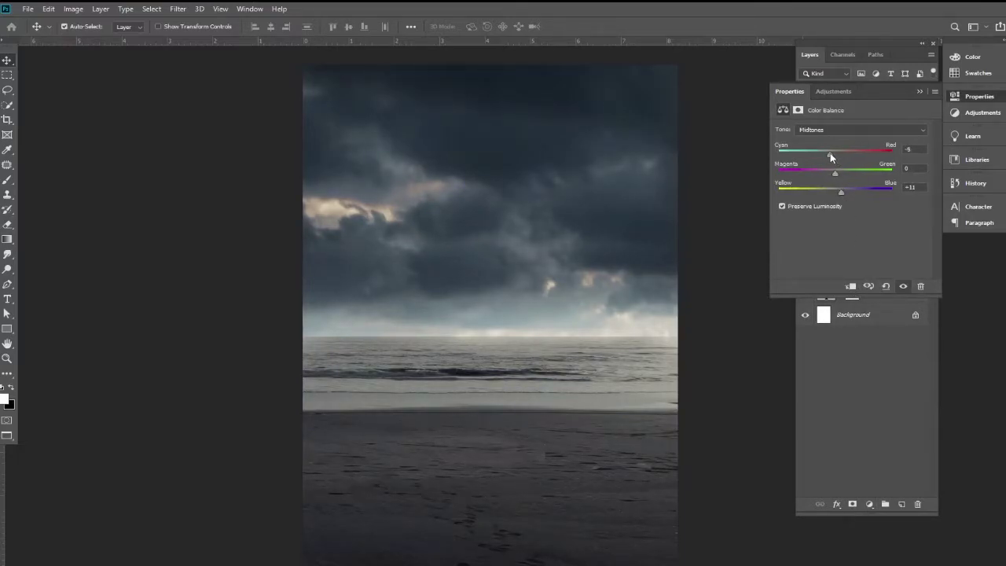
{"action": "left_click", "coordinate": [921, 91]}
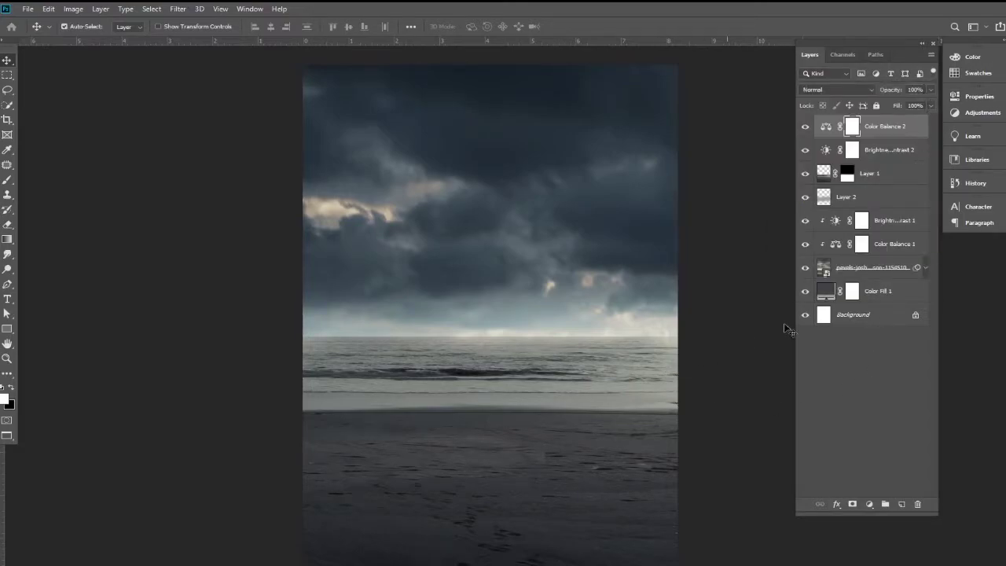
- Set Layer 2 to Screen and enlarge it to about 107% over the horizon
{"action": "left_click", "coordinate": [823, 201]}
{"action": "key", "text": "alt+shift+s"}
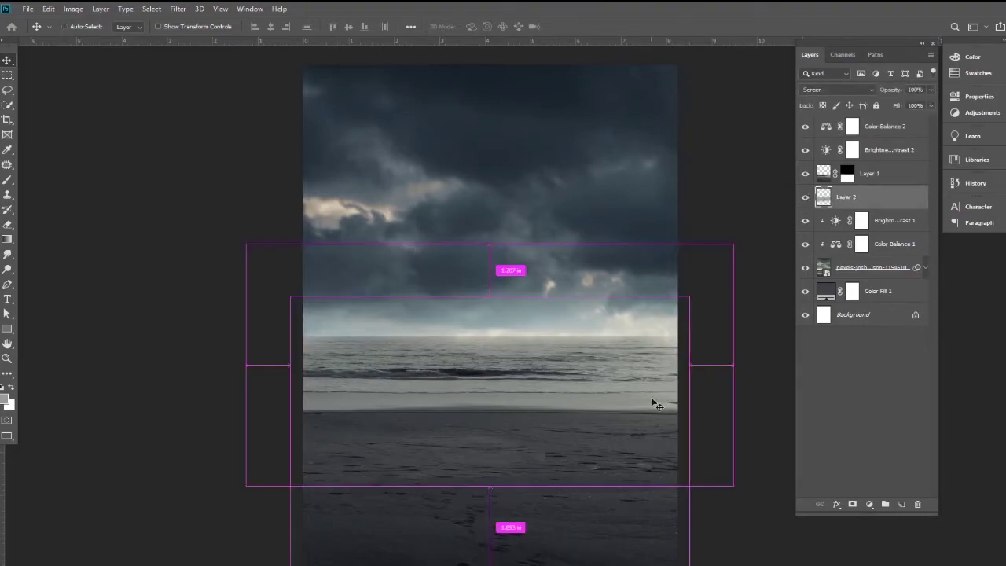
{"action": "key", "text": "ctrl+t"}
{"action": "left_click_drag", "start_coordinate": [488, 244], "coordinate": [488, 225]}
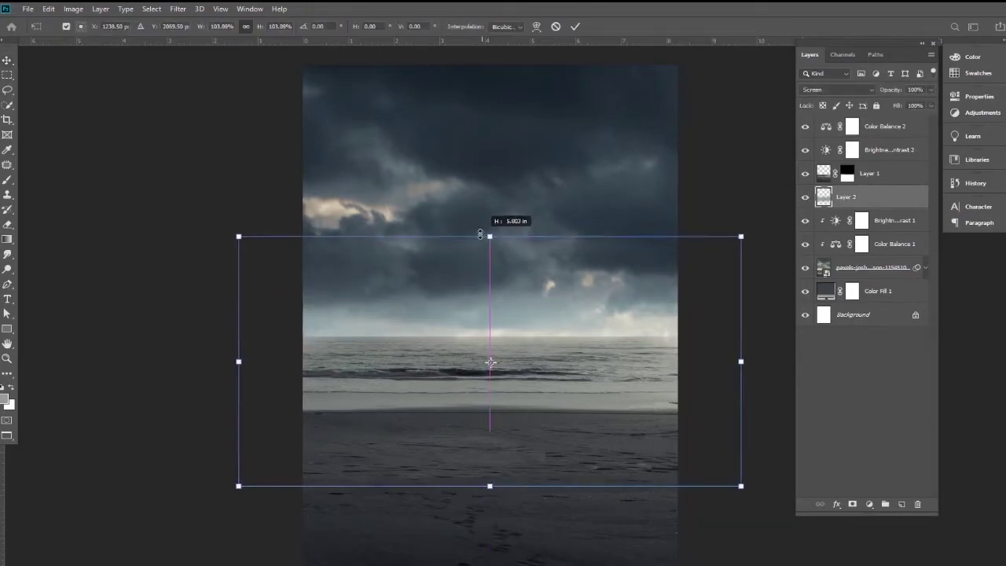
{"action": "key", "text": "Return"}
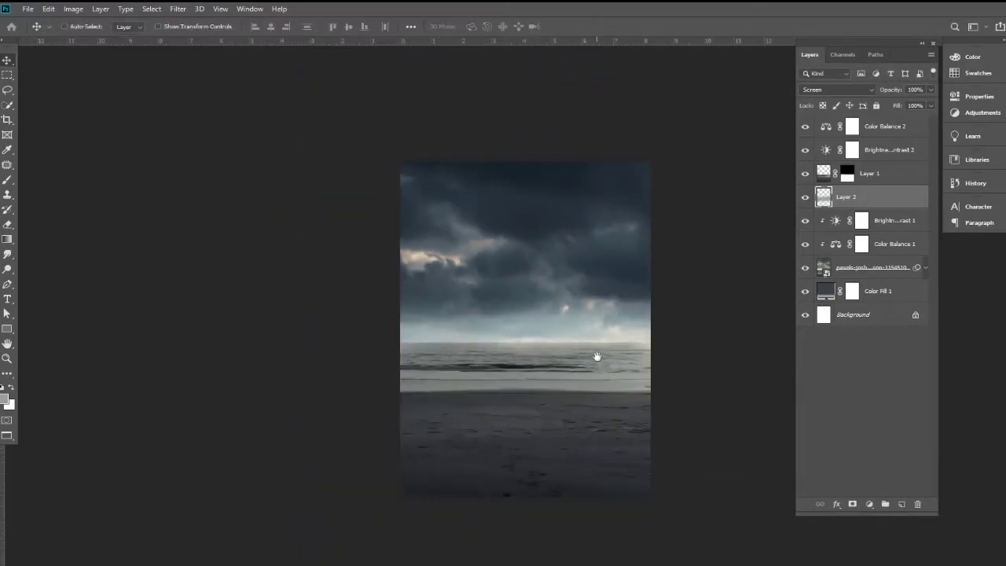
{"action": "left_click", "coordinate": [806, 199]}
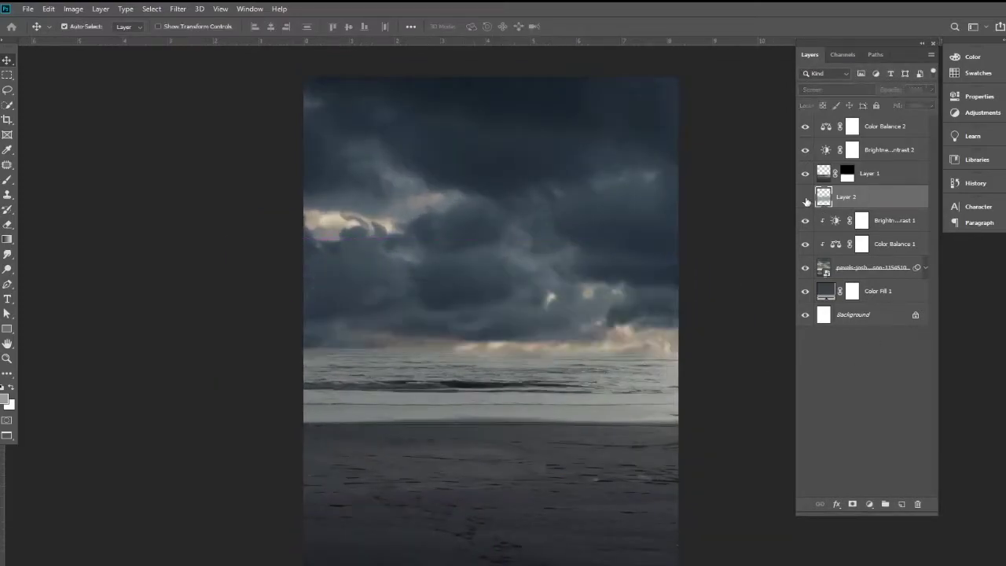
{"action": "left_click", "coordinate": [805, 199]}
{"action": "left_click_drag", "start_coordinate": [581, 406], "coordinate": [573, 381]}
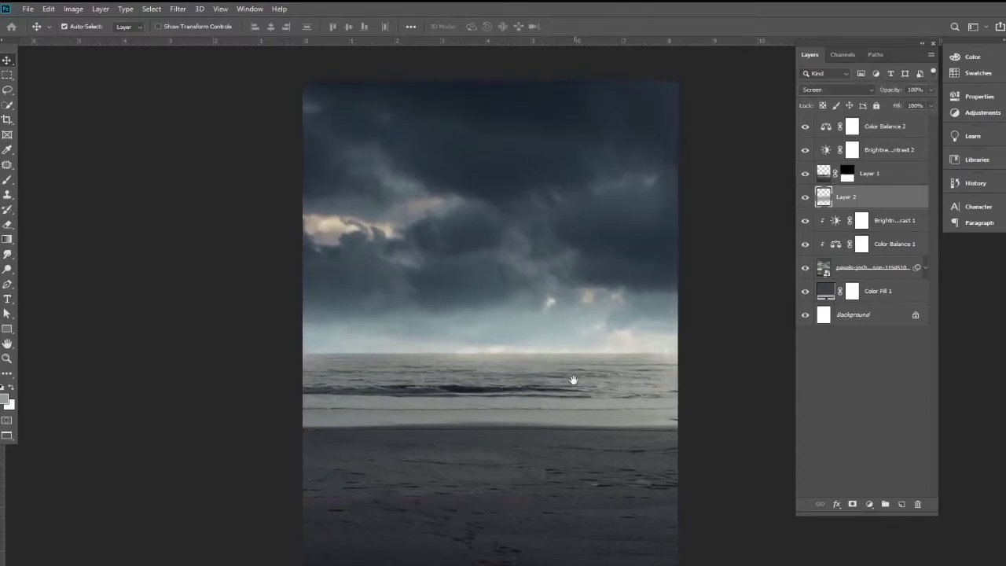
{"action": "left_click", "coordinate": [879, 134]}
{"action": "left_click", "coordinate": [867, 504]}
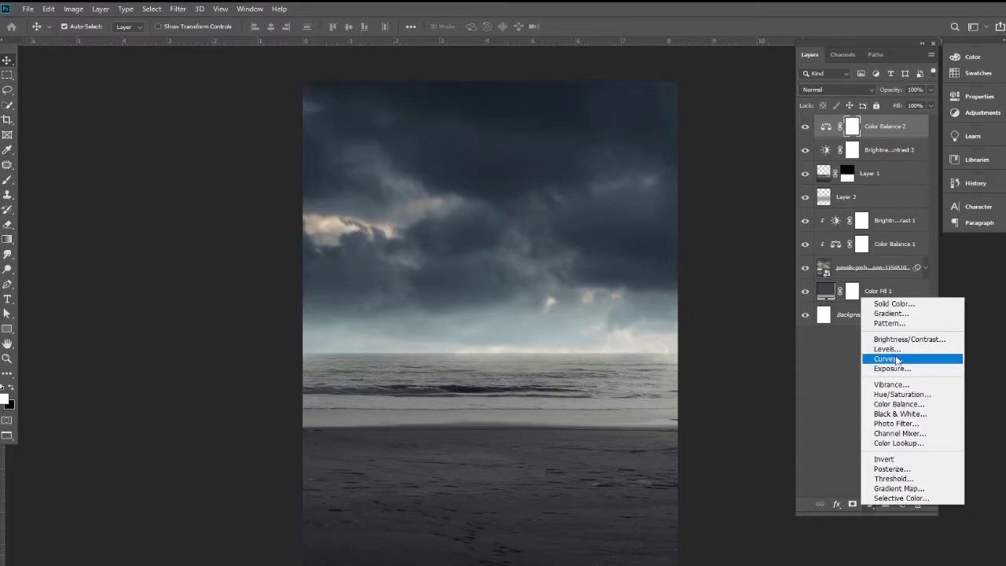
- Add a Levels adjustment with the input black point at 14
{"action": "left_click", "coordinate": [895, 348]}
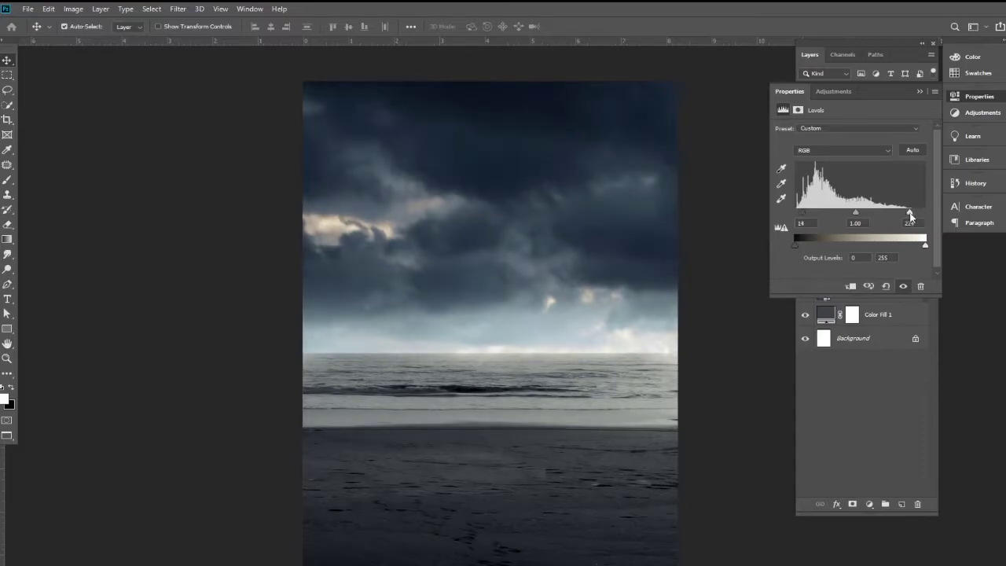
{"action": "left_click_drag", "start_coordinate": [865, 213], "coordinate": [861, 216]}
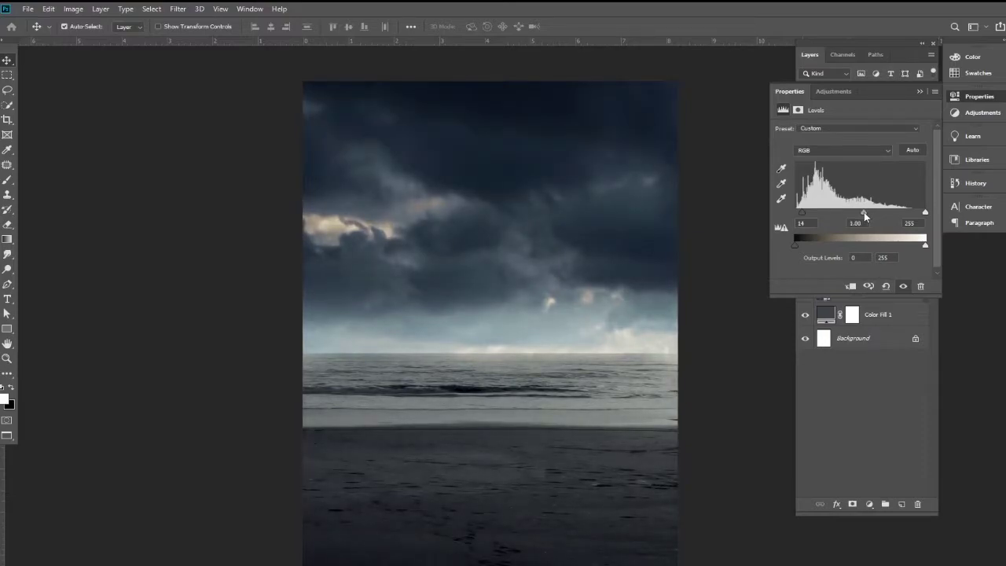
{"action": "left_click_drag", "start_coordinate": [832, 216], "coordinate": [861, 217]}
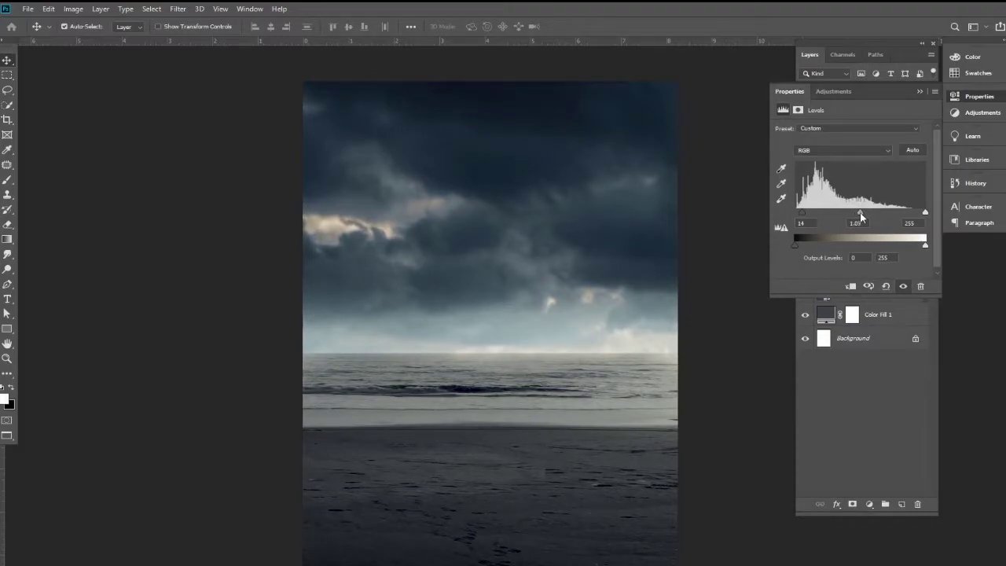
{"action": "left_click_drag", "start_coordinate": [860, 214], "coordinate": [863, 214]}
{"action": "left_click", "coordinate": [902, 286]}
{"action": "left_click", "coordinate": [902, 286]}
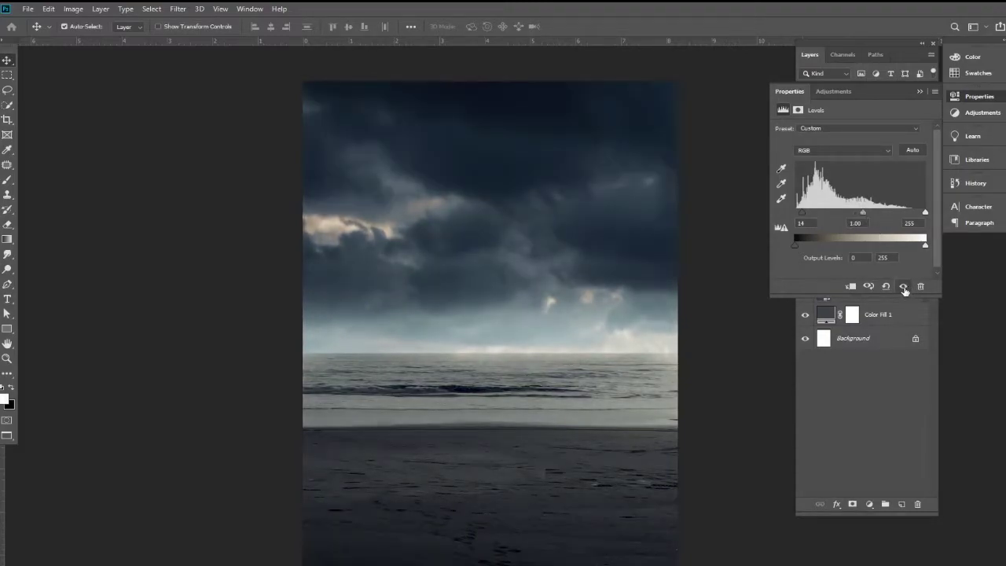
{"action": "left_click", "coordinate": [902, 286]}
{"action": "left_click", "coordinate": [902, 286]}
{"action": "left_click", "coordinate": [920, 93]}
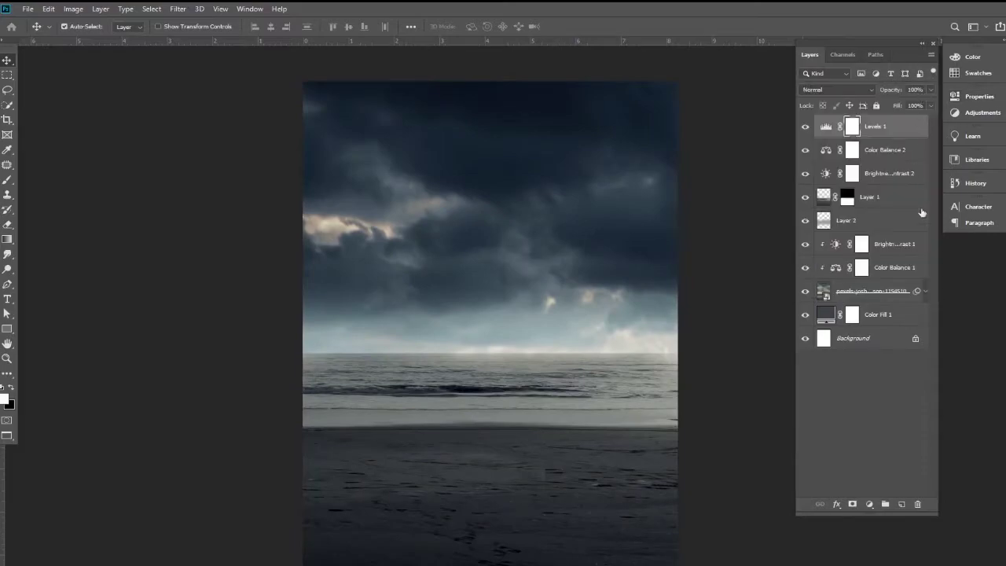
{"action": "left_click", "coordinate": [565, 335], "text": "alt"}
{"action": "left_click", "coordinate": [554, 330], "text": "alt"}
{"action": "left_click", "coordinate": [542, 324]}
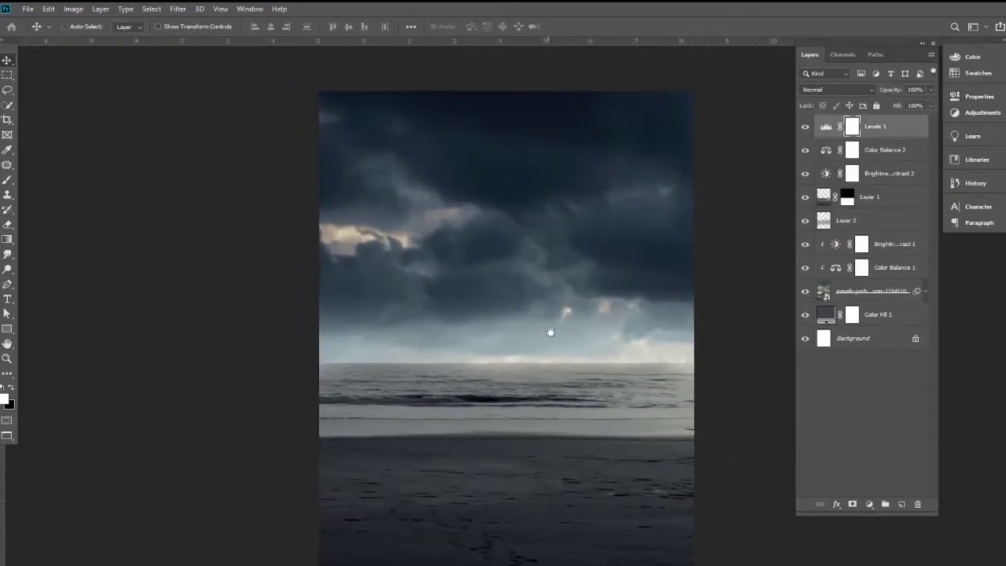
- Lower the Screen-blended Layer 2 haze to 58% opacity
{"action": "left_click", "coordinate": [804, 222]}
{"action": "left_click", "coordinate": [804, 221]}
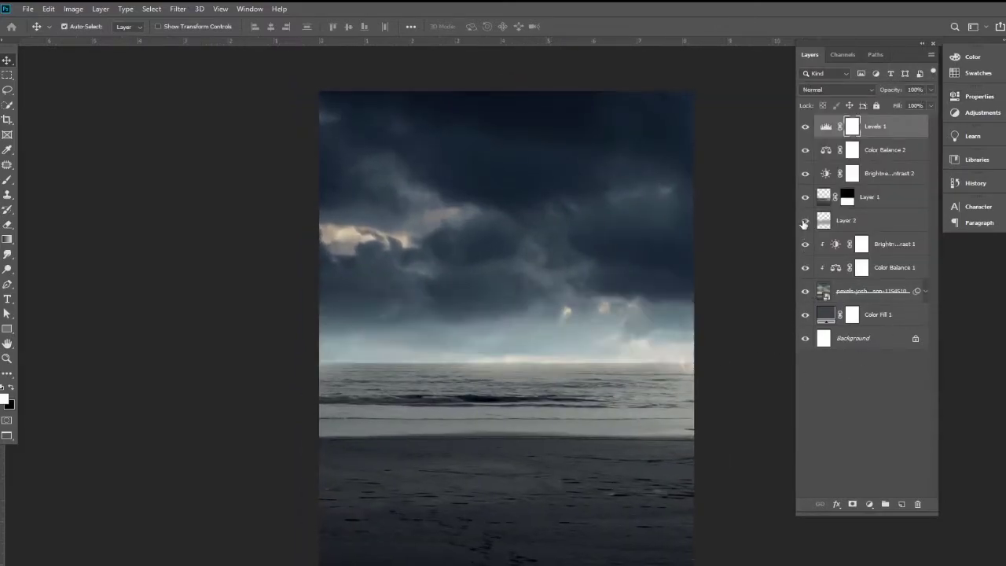
{"action": "left_click", "coordinate": [855, 227]}
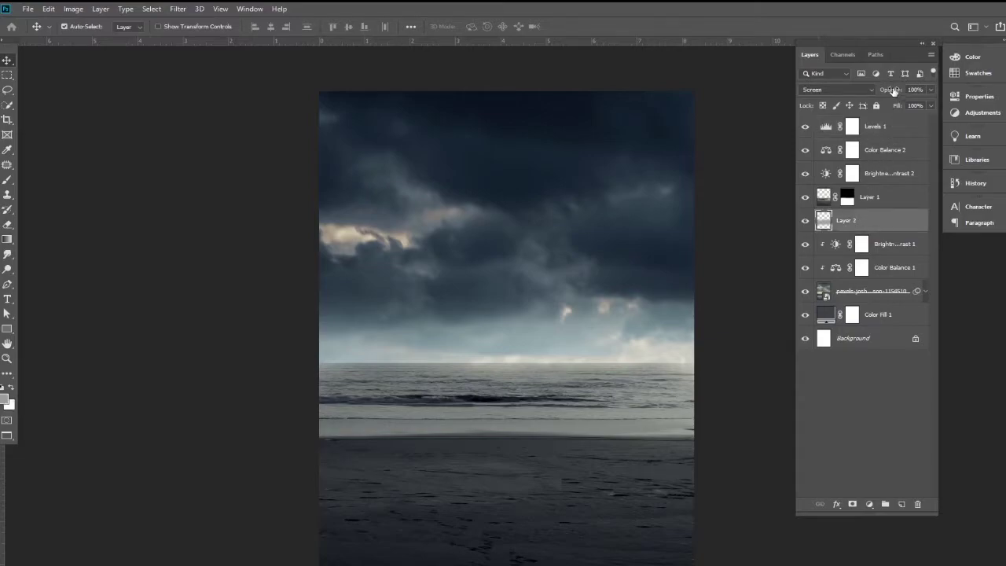
{"action": "left_click_drag", "start_coordinate": [893, 92], "coordinate": [865, 90]}
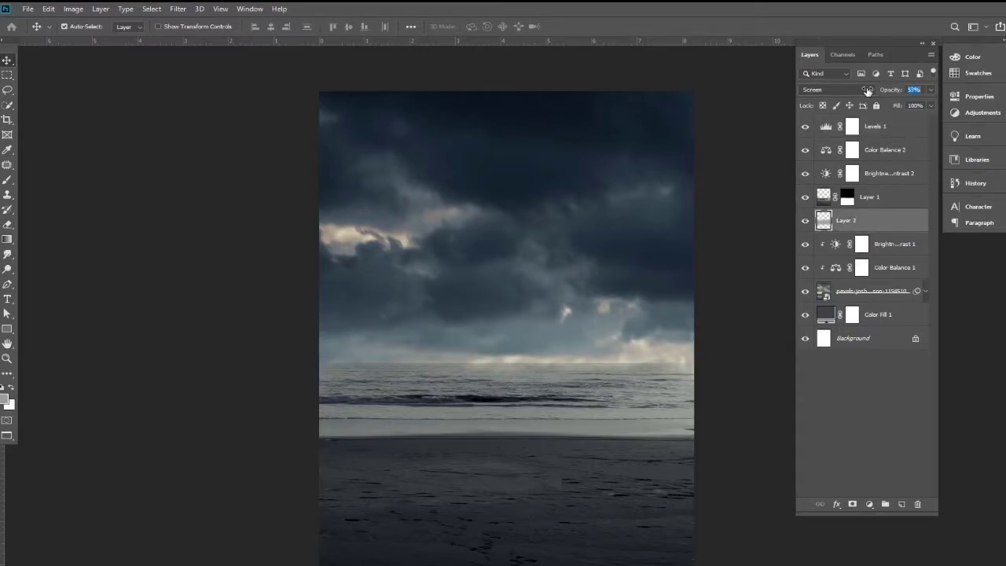
{"action": "left_click", "coordinate": [484, 342]}
{"action": "left_click", "coordinate": [597, 358]}
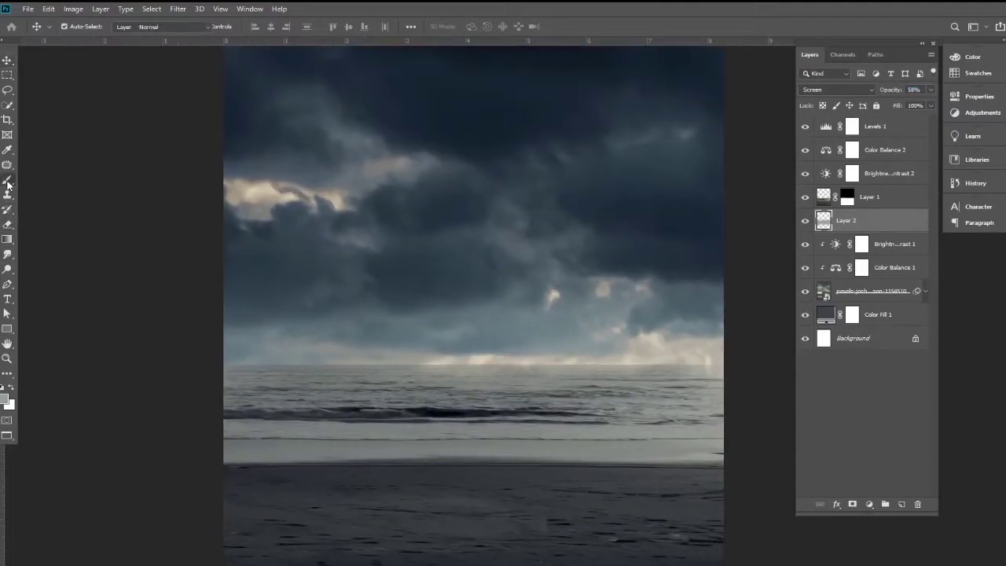
- Create Layer 3 and brush soft haze over the horizon glow
{"action": "left_click", "coordinate": [7, 181]}
{"action": "left_click", "coordinate": [901, 504]}
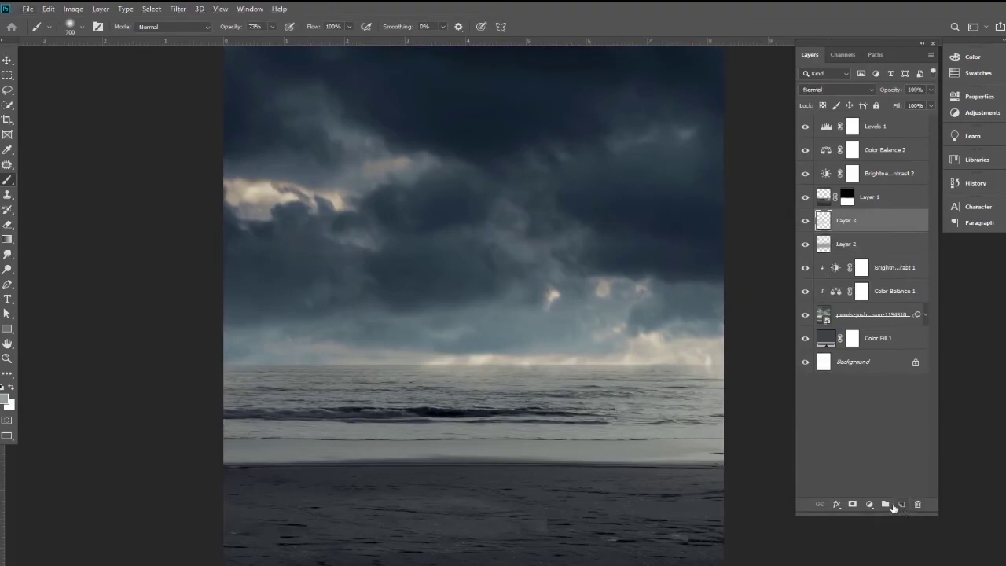
{"action": "left_click", "coordinate": [588, 338], "text": "alt"}
{"action": "left_click_drag", "start_coordinate": [707, 353], "coordinate": [424, 354]}
{"action": "left_click", "coordinate": [717, 361]}
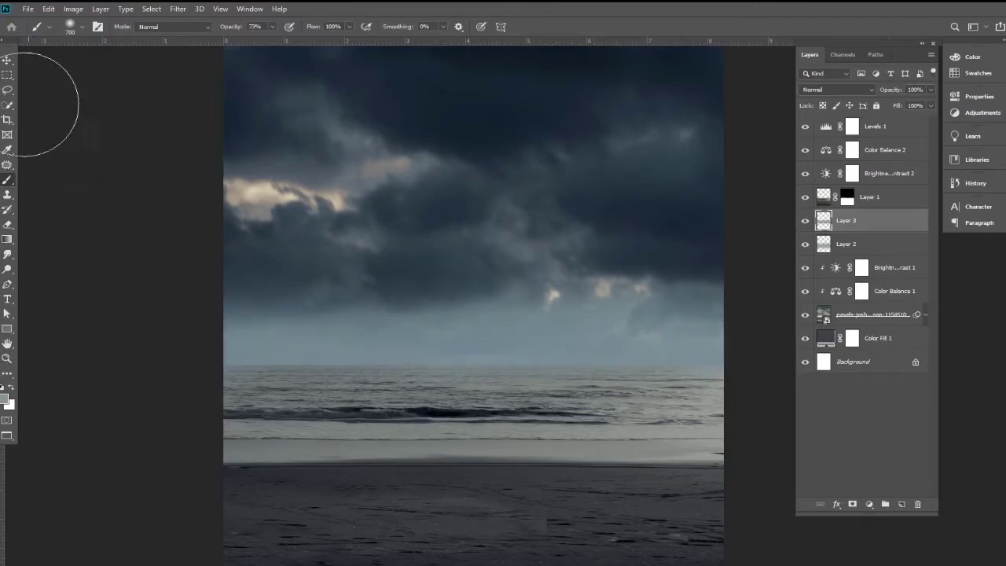
- Move Layer 3 down and scale it to about 120.19% over the horizon
{"action": "left_click", "coordinate": [7, 60]}
{"action": "scroll", "coordinate": [439, 318], "scroll_direction": "down", "scroll_amount": 2}
{"action": "left_click_drag", "start_coordinate": [461, 386], "coordinate": [463, 405]}
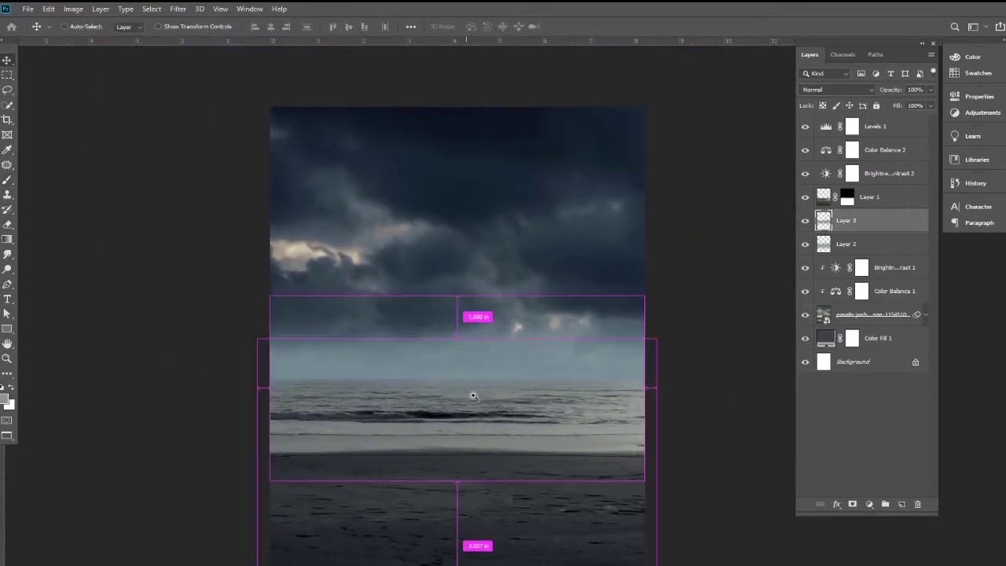
{"action": "scroll", "coordinate": [471, 393], "scroll_direction": "up", "scroll_amount": 2}
{"action": "key", "text": "ctrl+t"}
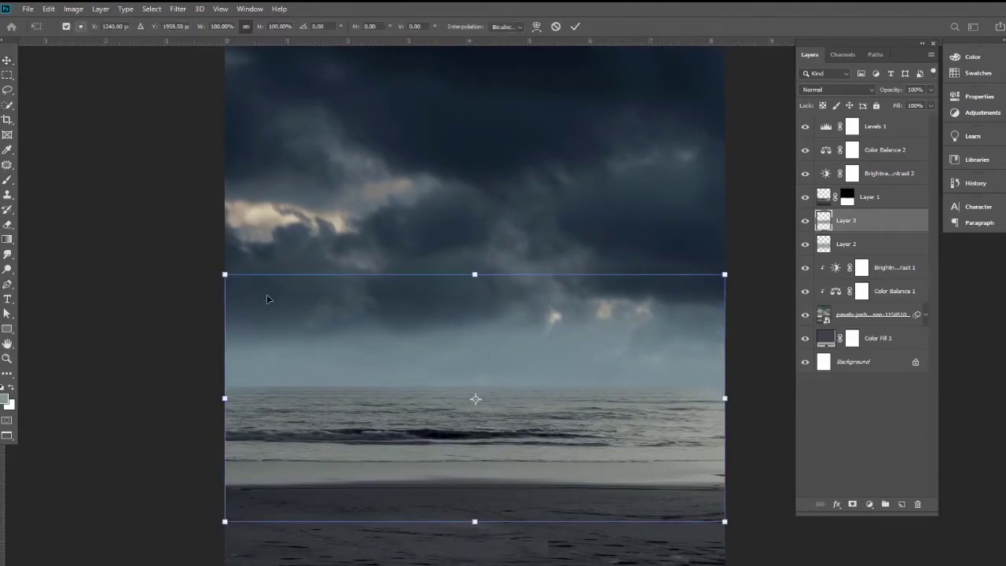
{"action": "left_click_drag", "start_coordinate": [222, 275], "coordinate": [124, 225]}
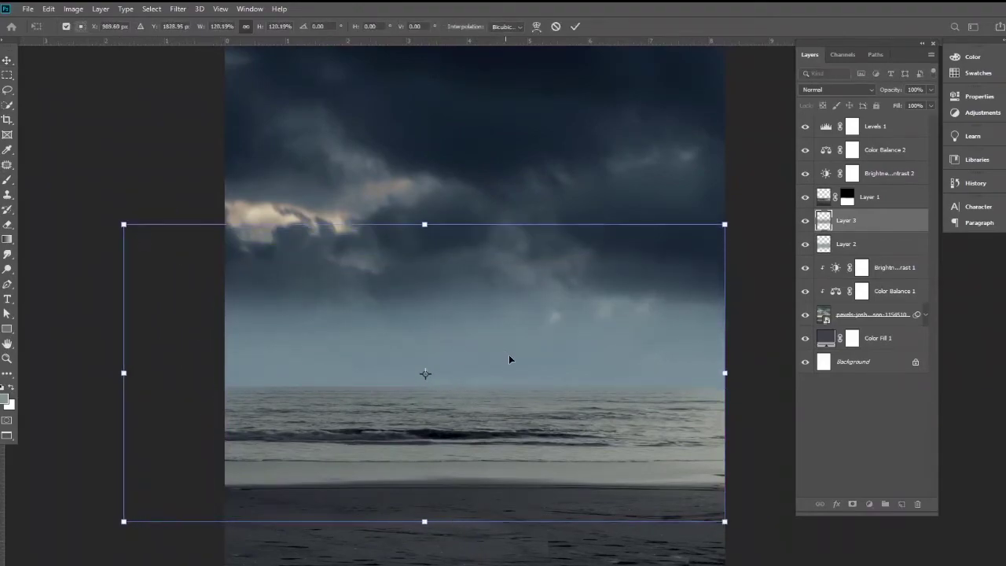
{"action": "left_click_drag", "start_coordinate": [509, 354], "coordinate": [529, 399]}
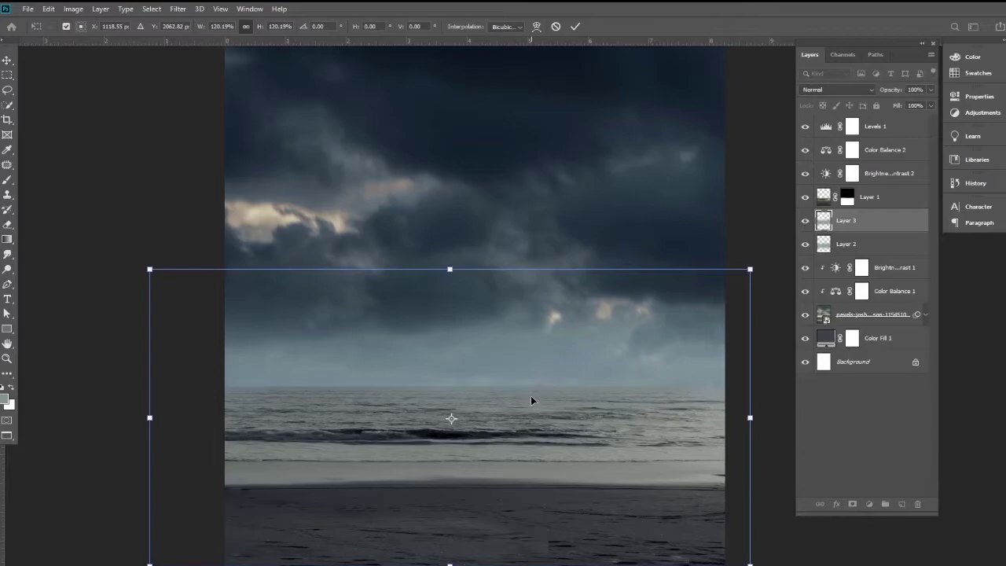
{"action": "key", "text": "Return"}
{"action": "scroll", "coordinate": [561, 359], "scroll_direction": "down", "scroll_amount": 1}
{"action": "scroll", "coordinate": [552, 337], "scroll_direction": "down", "scroll_amount": 2}
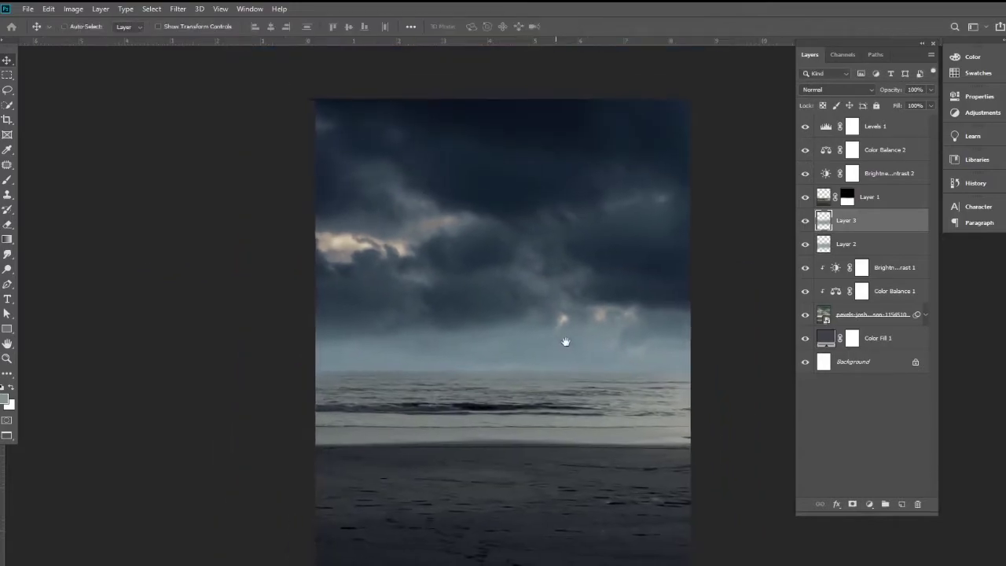
{"action": "mouse_move", "coordinate": [565, 341]}
{"action": "left_mouse_down"}
{"action": "mouse_move", "coordinate": [566, 293]}
{"action": "mouse_move", "coordinate": [566, 303]}
{"action": "left_mouse_up"}
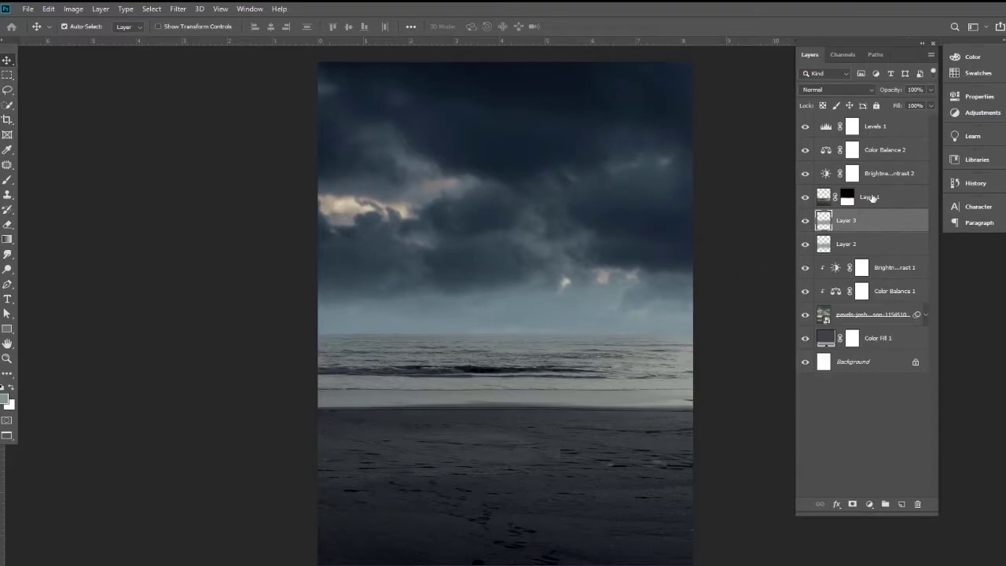
- Set Layer 3 to Divide blend mode at 58% opacity
{"action": "left_click", "coordinate": [868, 91]}
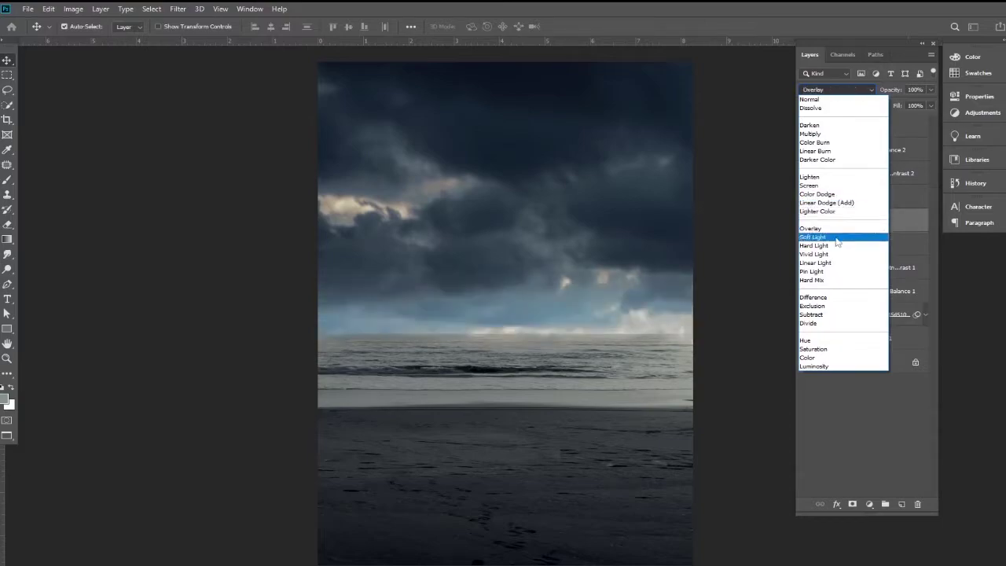
{"action": "left_click", "coordinate": [850, 328]}
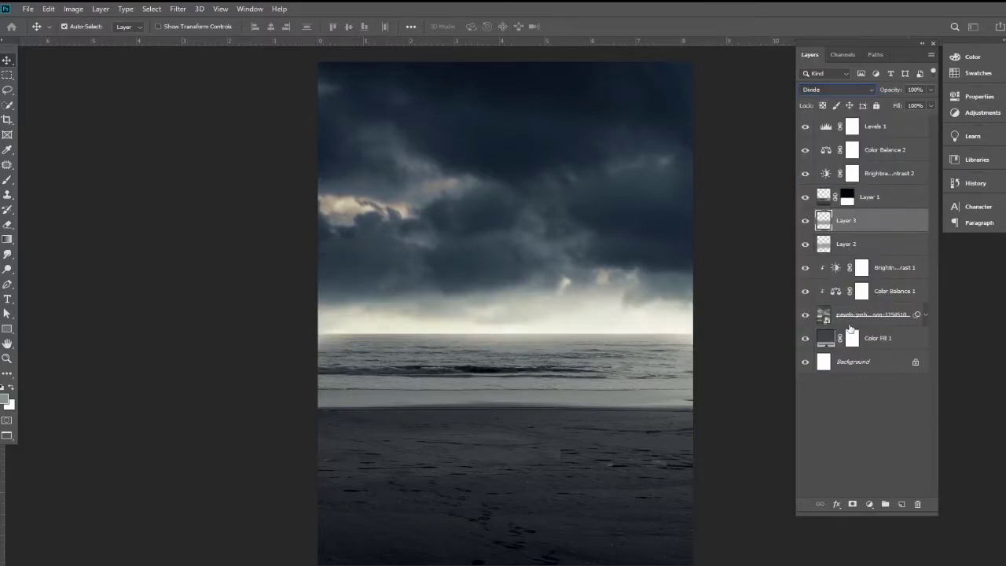
{"action": "left_click_drag", "start_coordinate": [894, 91], "coordinate": [867, 96]}
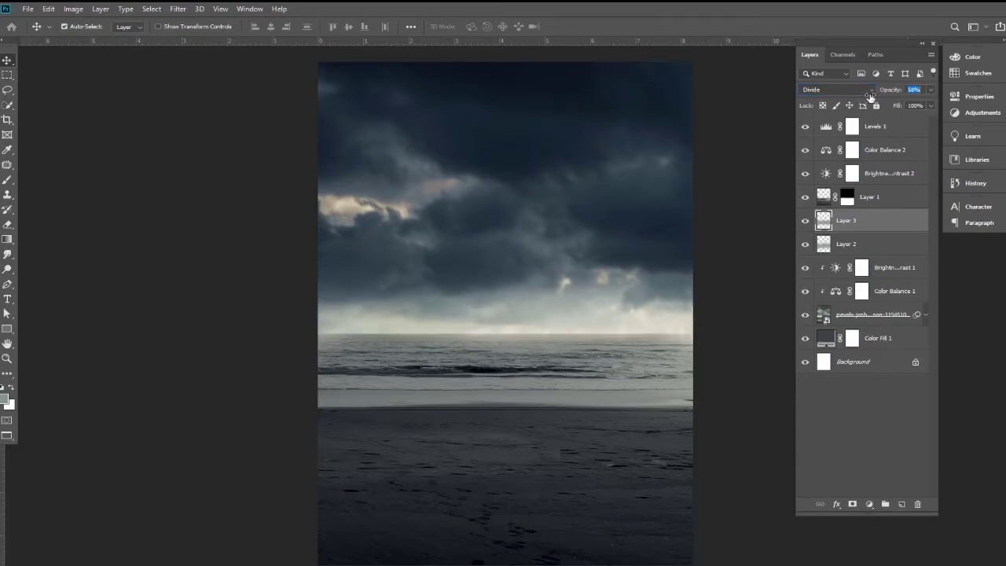
{"action": "scroll", "coordinate": [539, 280], "scroll_direction": "down", "scroll_amount": 1}
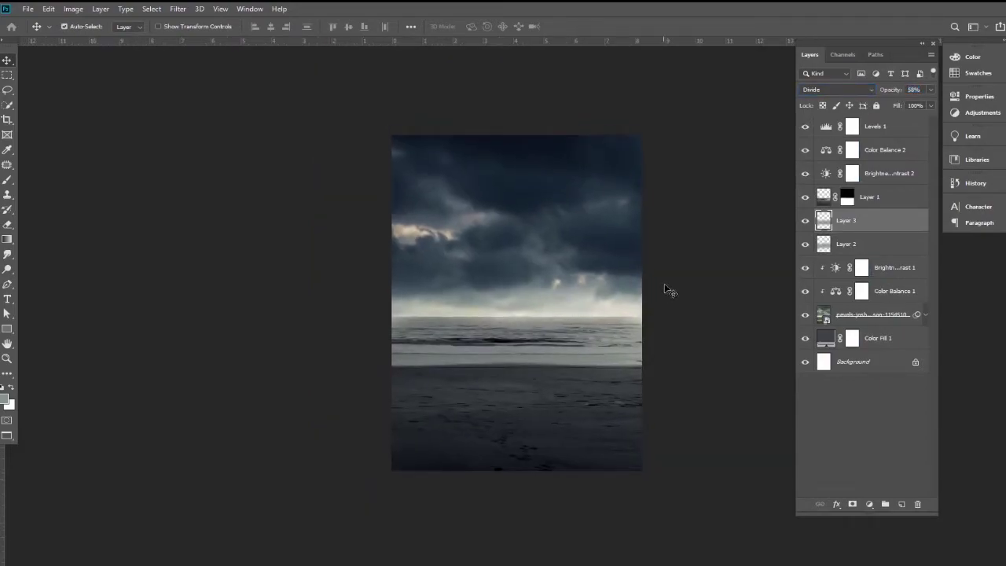
- Toggle Layer 2 and Layer 3 visibility to compare the horizon haze
{"action": "left_click", "coordinate": [849, 231], "text": "ctrl"}
{"action": "left_click", "coordinate": [805, 246]}
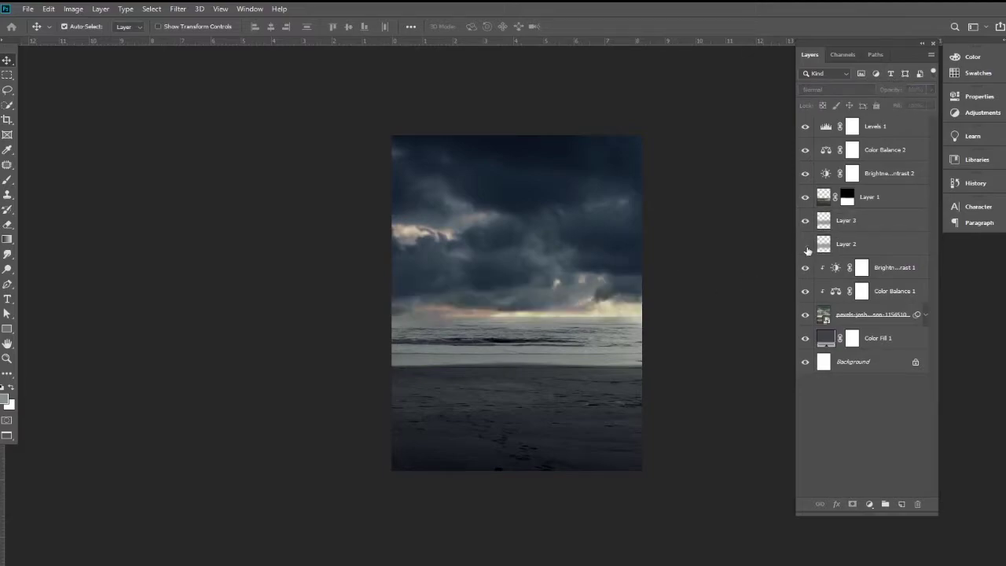
{"action": "left_click", "coordinate": [805, 246]}
{"action": "left_click", "coordinate": [804, 223]}
{"action": "left_click", "coordinate": [805, 223]}
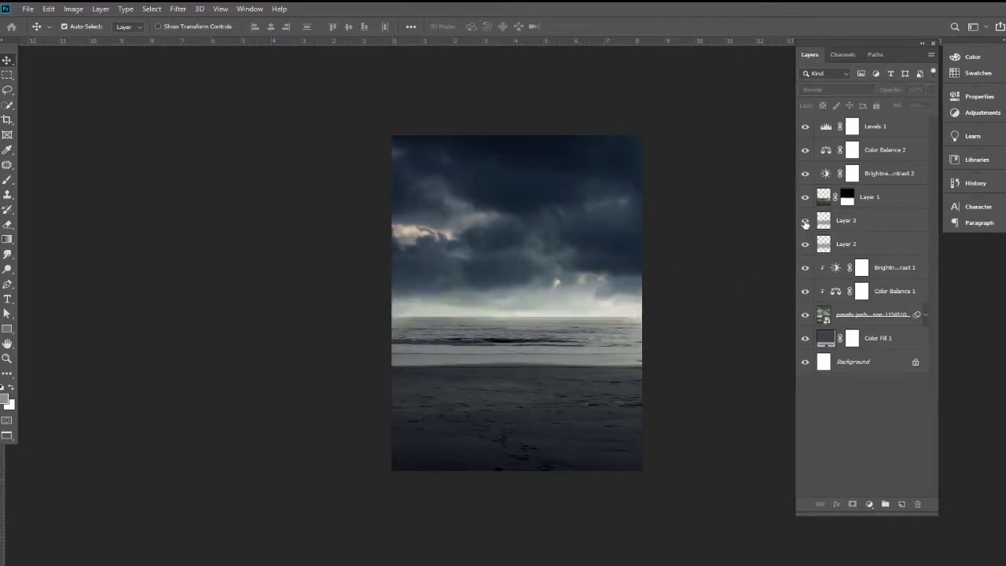
{"action": "scroll", "coordinate": [533, 325], "scroll_direction": "up", "scroll_amount": 1}
{"action": "left_click_drag", "start_coordinate": [535, 329], "coordinate": [497, 375]}
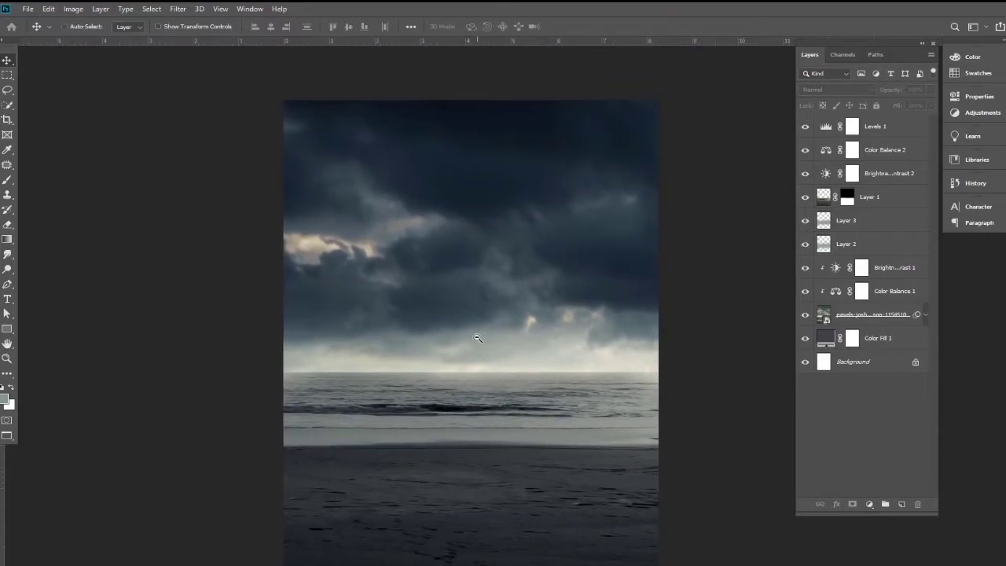
{"action": "scroll", "coordinate": [481, 345], "scroll_direction": "down", "scroll_amount": 2}
{"action": "scroll", "coordinate": [479, 343], "scroll_direction": "up", "scroll_amount": 1}
{"action": "left_click_drag", "start_coordinate": [478, 328], "coordinate": [477, 303]}
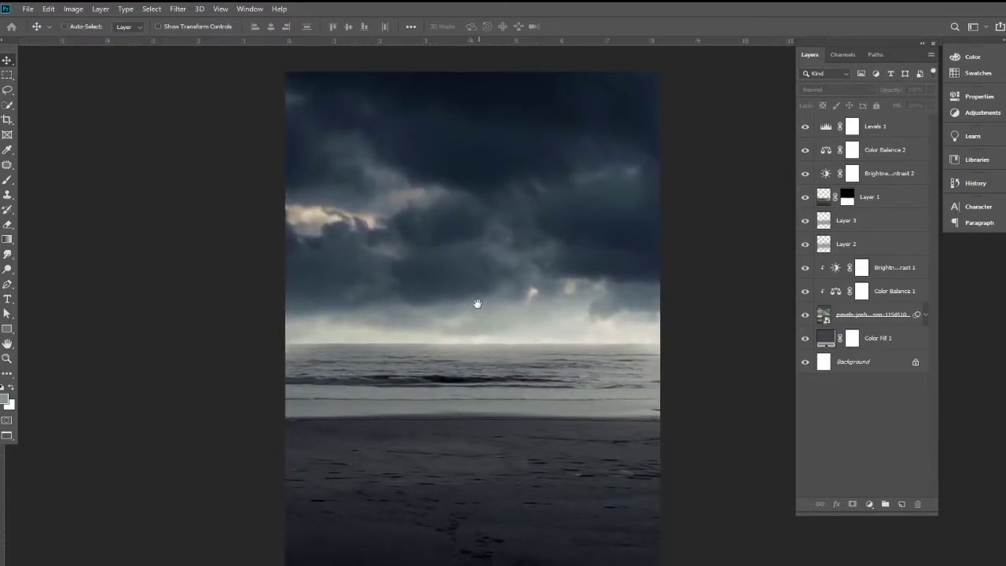
- Group Levels 1 through the photo layer into a group named background
{"action": "left_click", "coordinate": [877, 128]}
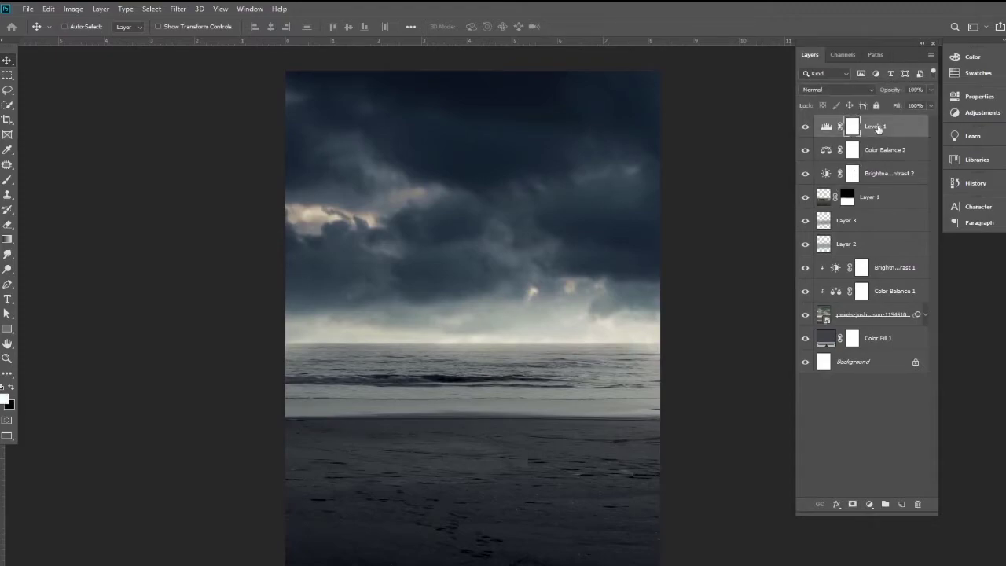
{"action": "key", "text": "ctrl+shift+alt+e"}
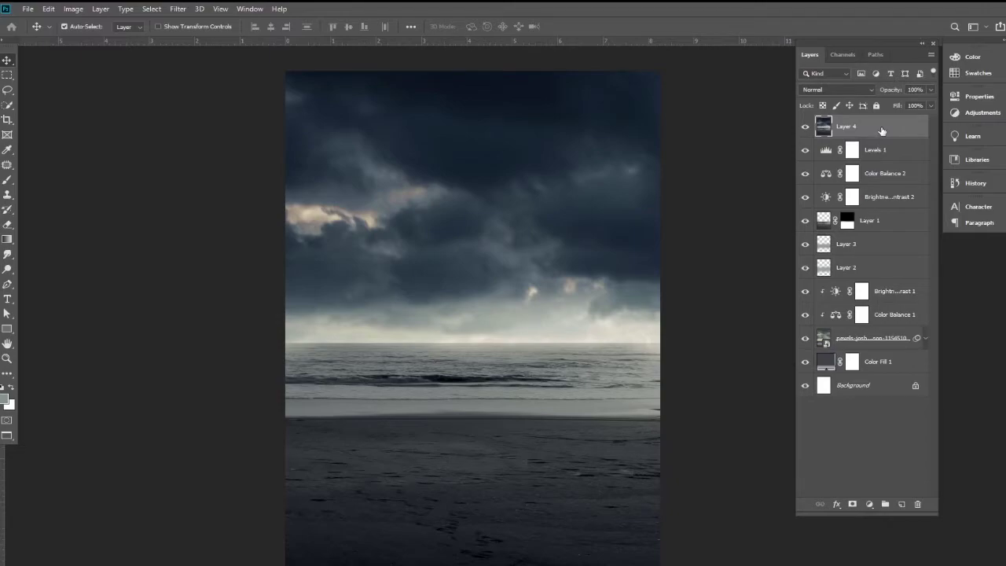
{"action": "key", "text": "Delete"}
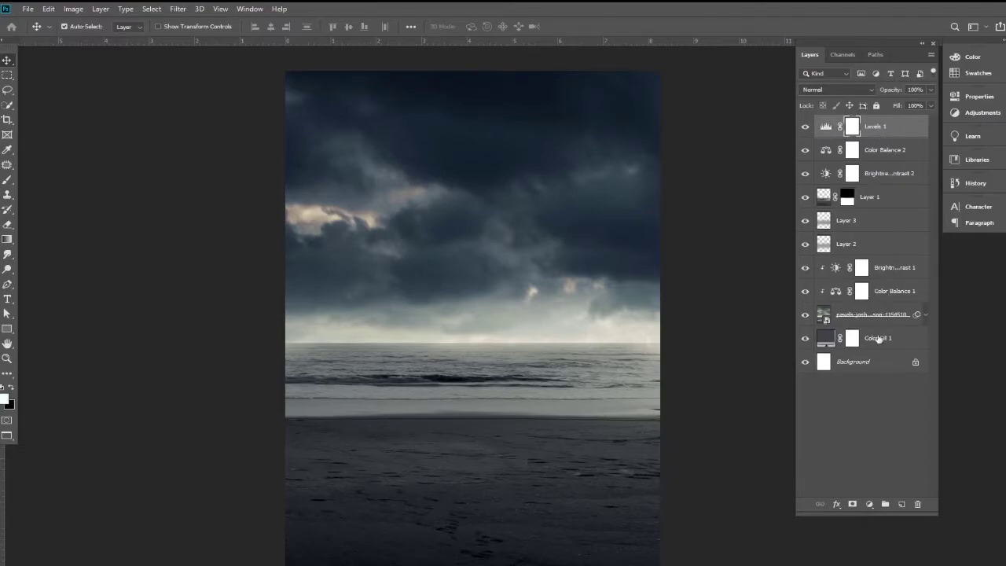
{"action": "left_click", "coordinate": [880, 317], "text": "shift"}
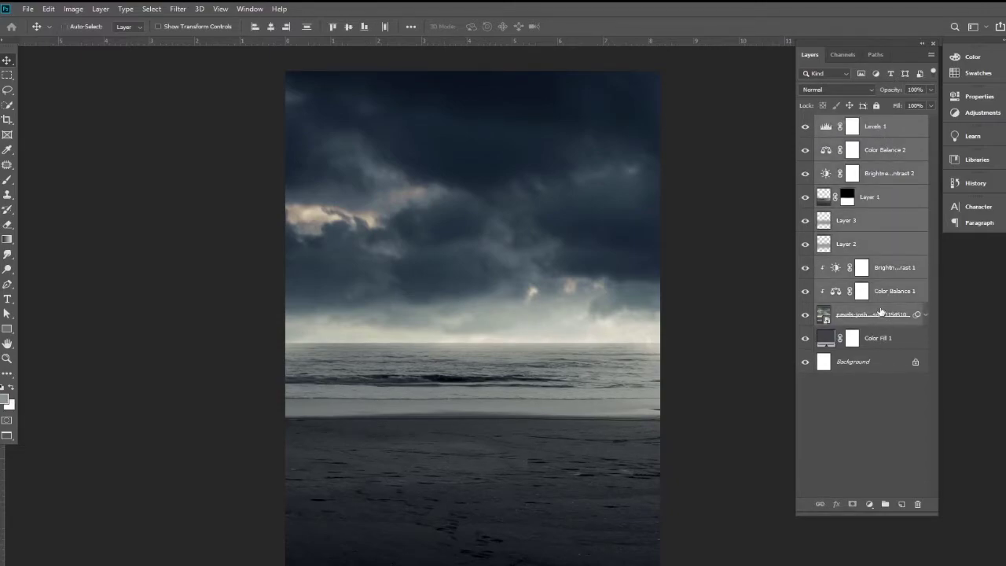
{"action": "key", "text": "ctrl+g"}
{"action": "double_click", "coordinate": [855, 122]}
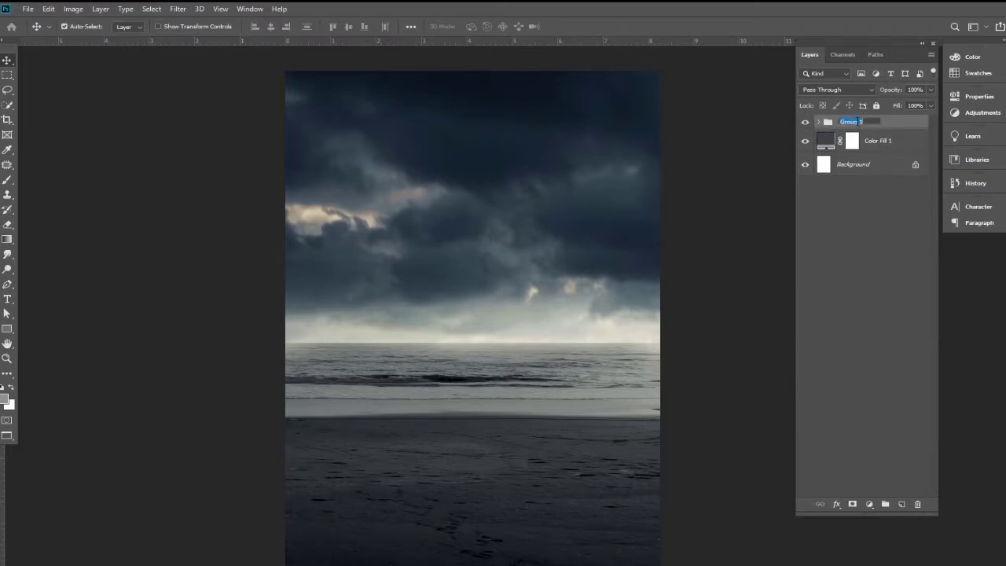
{"action": "type", "text": "B"}
{"action": "key", "text": "Return"}
- Drag the couple-on-motorcycle cutout into the poster as Layer 0 copy 2
{"action": "left_click", "coordinate": [754, 353]}
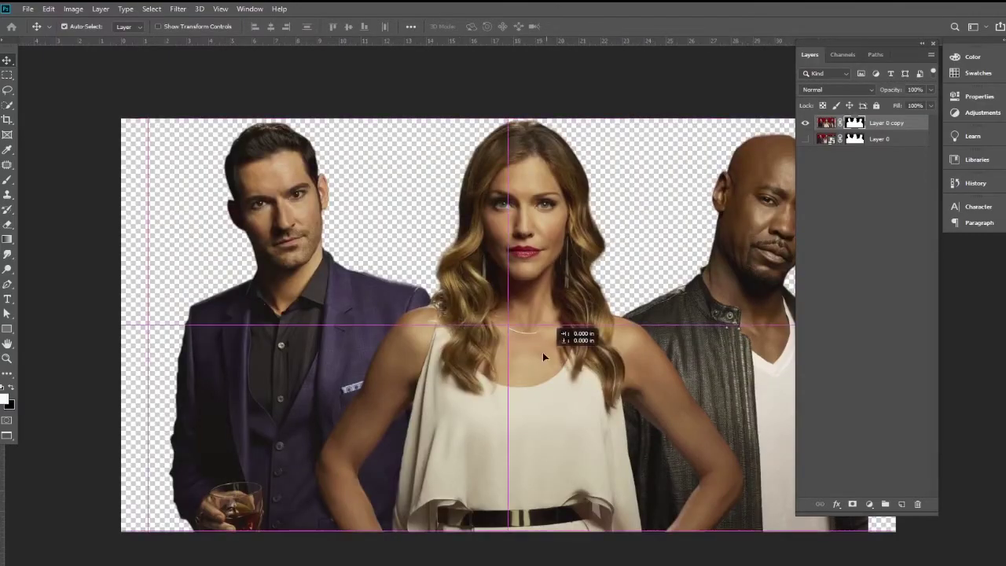
{"action": "left_click_drag", "start_coordinate": [542, 357], "coordinate": [506, 357]}
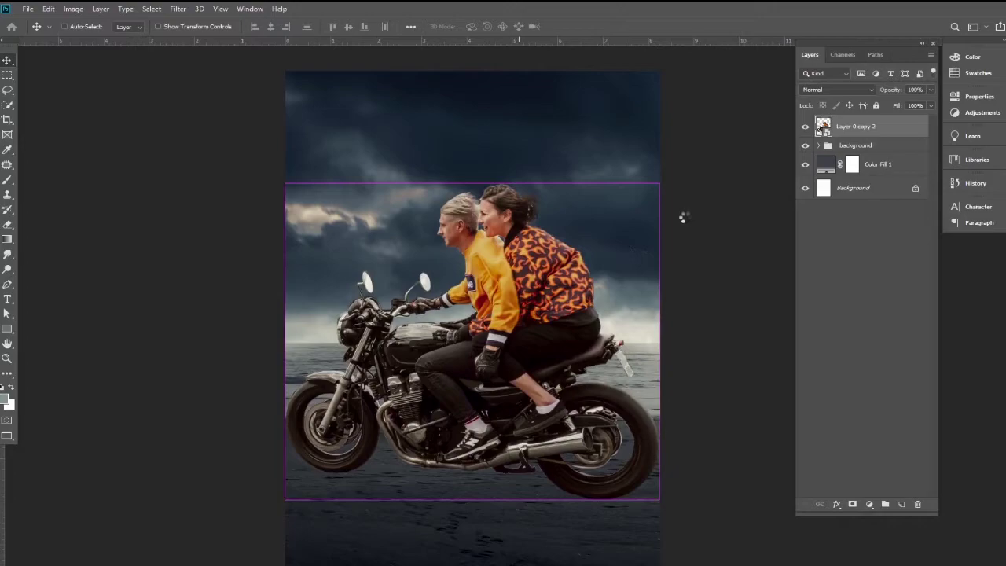
- Shrink the motorcycle couple to about 6% and set it on the sand left of centre
{"action": "key", "text": "ctrl+t"}
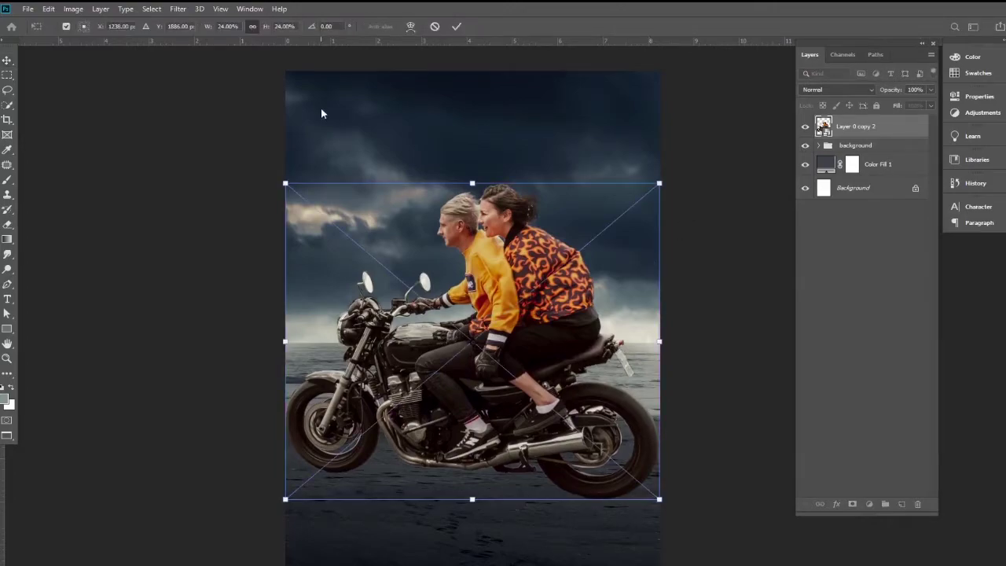
{"action": "mouse_move", "coordinate": [209, 28]}
{"action": "left_mouse_down"}
{"action": "mouse_move", "coordinate": [179, 29]}
{"action": "mouse_move", "coordinate": [198, 32]}
{"action": "left_mouse_up"}
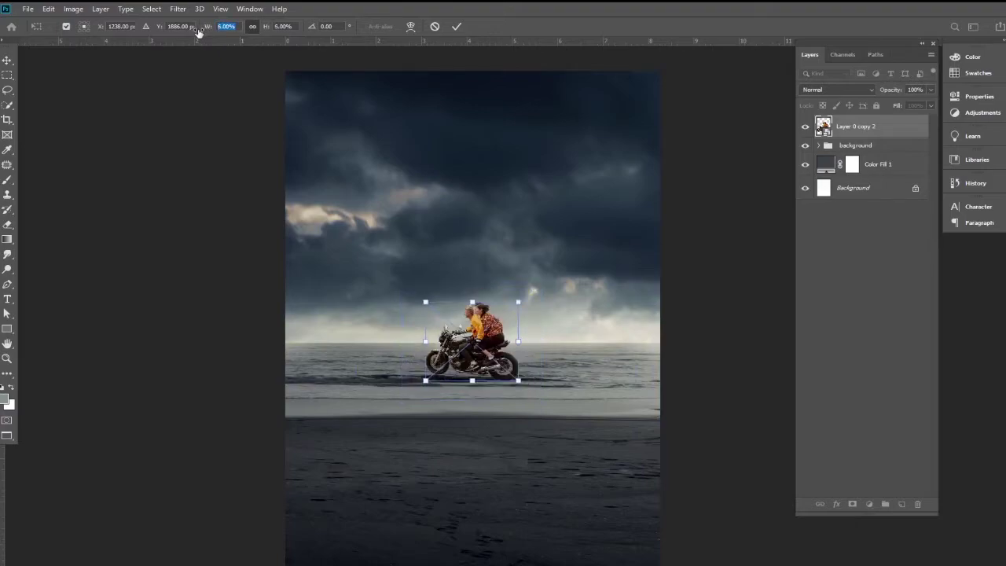
{"action": "mouse_move", "coordinate": [474, 314]}
{"action": "left_mouse_down"}
{"action": "mouse_move", "coordinate": [415, 398]}
{"action": "mouse_move", "coordinate": [462, 388]}
{"action": "left_mouse_up"}
{"action": "key", "text": "Return"}
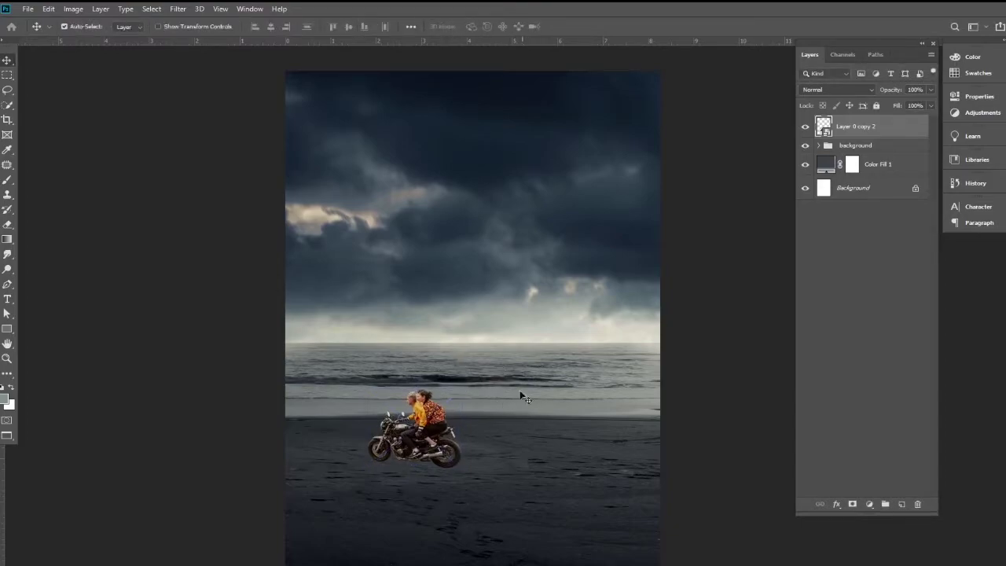
{"action": "scroll", "coordinate": [498, 393], "scroll_direction": "up", "scroll_amount": 1}
{"action": "left_click_drag", "start_coordinate": [493, 377], "coordinate": [481, 338]}
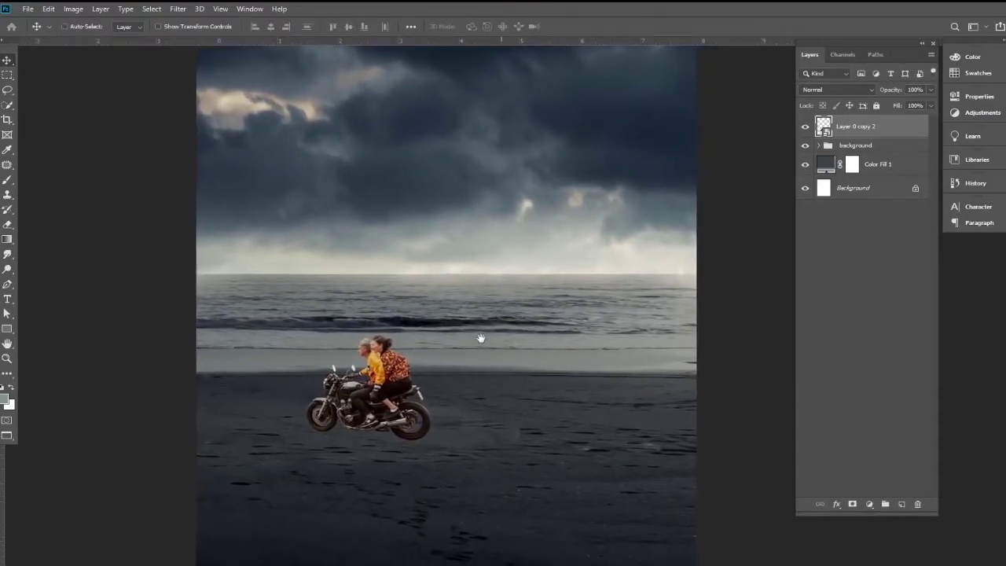
{"action": "left_click_drag", "start_coordinate": [398, 381], "coordinate": [361, 381]}
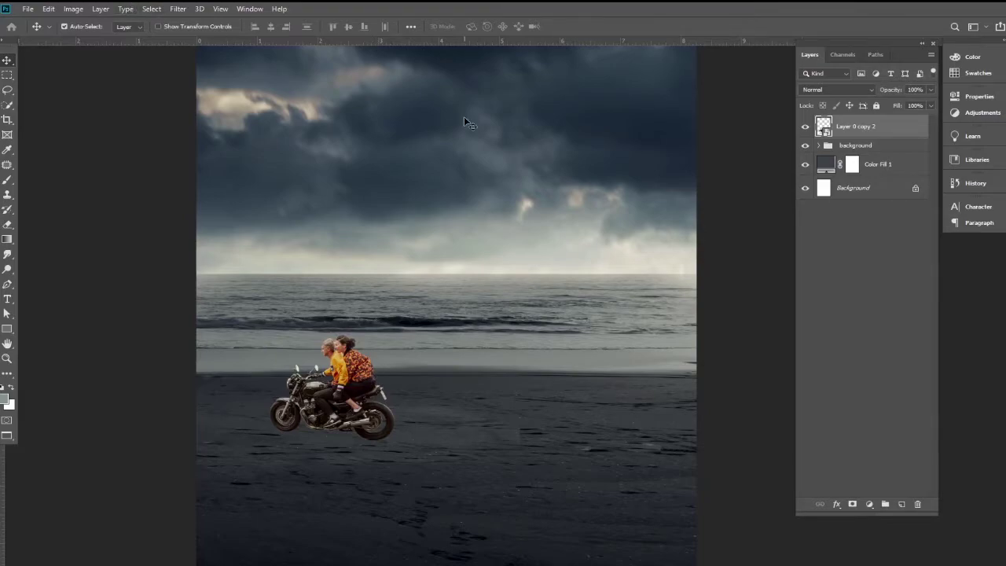
- Start a Puppet Warp on the motorcycle couple, pinning the bike, wheels and riders
{"action": "left_click", "coordinate": [47, 9]}
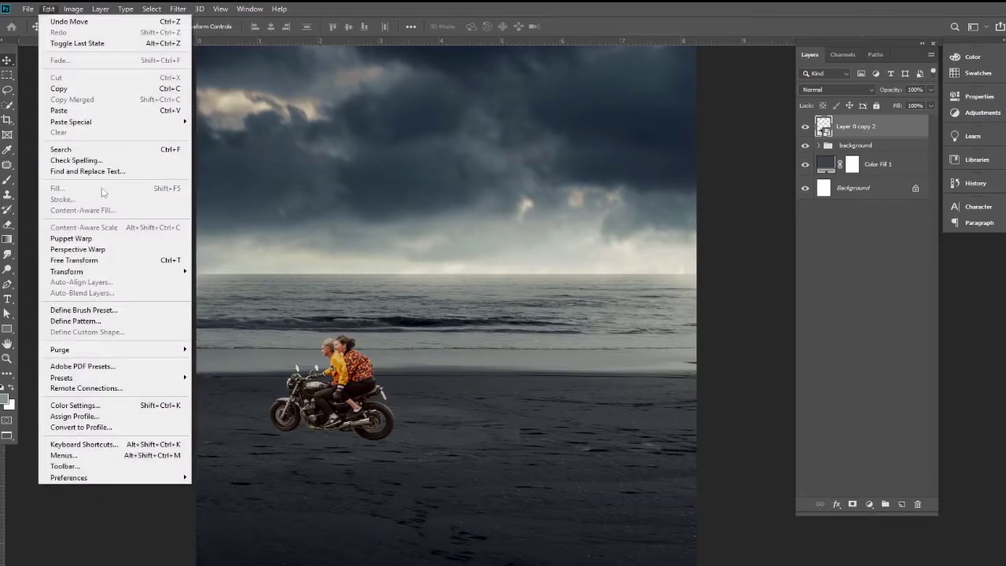
{"action": "left_click", "coordinate": [98, 238]}
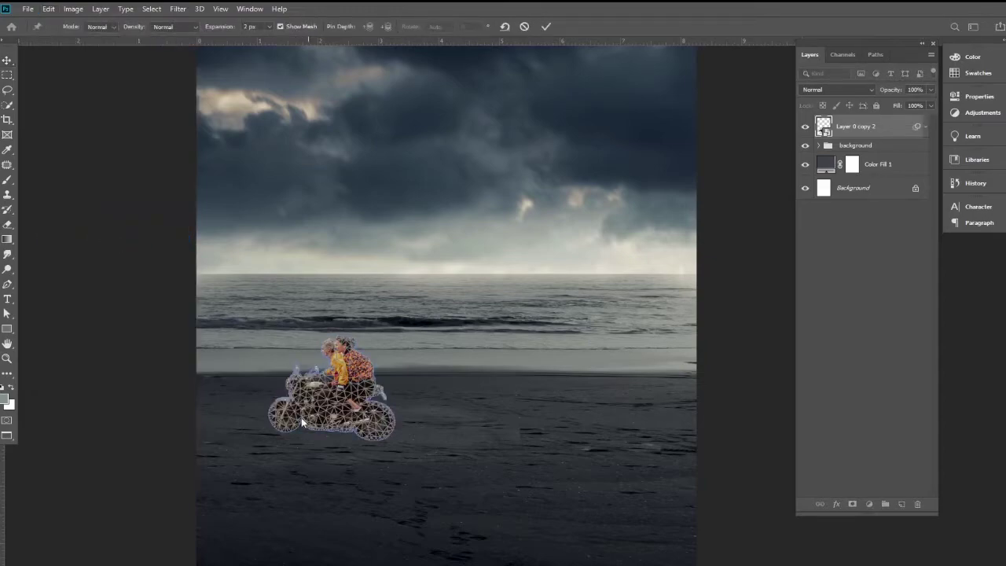
{"action": "left_click", "coordinate": [281, 407]}
{"action": "left_click", "coordinate": [308, 383]}
{"action": "left_click", "coordinate": [333, 358]}
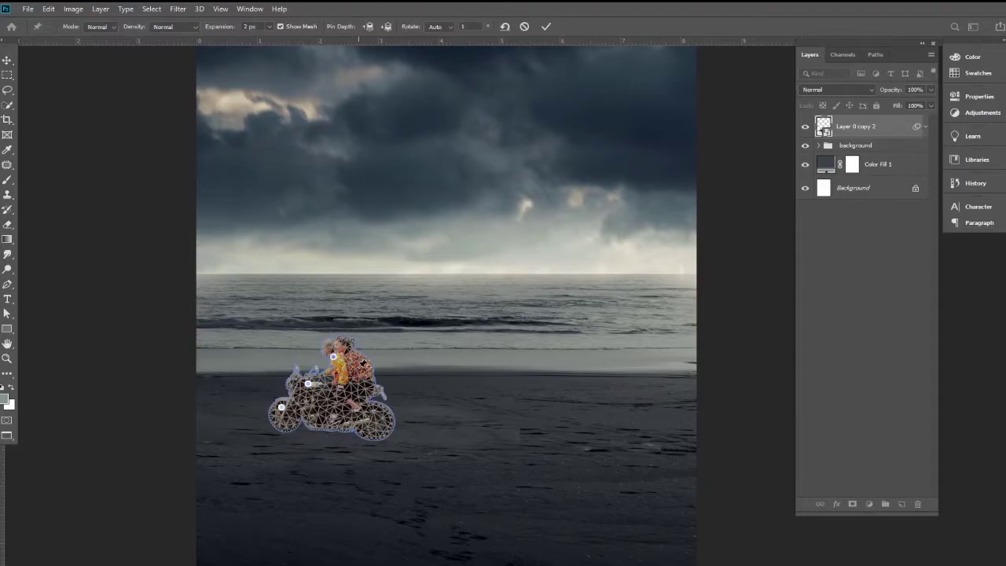
{"action": "left_click", "coordinate": [339, 378]}
{"action": "left_click", "coordinate": [332, 409]}
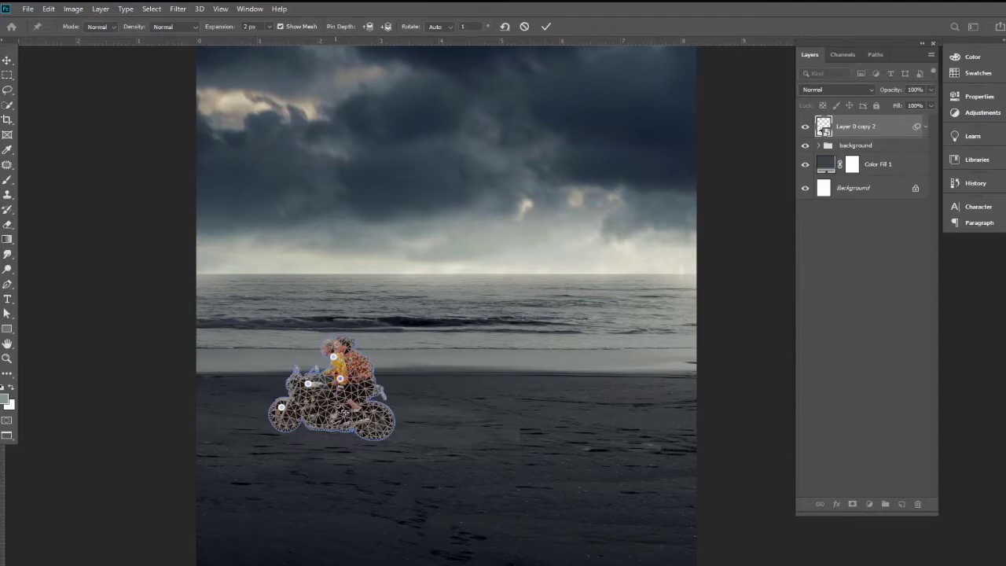
{"action": "left_click", "coordinate": [380, 418]}
{"action": "left_click", "coordinate": [356, 357]}
- Drag and rotate the wheel pins to tilt the bike slightly, then commit the warp
{"action": "left_click_drag", "start_coordinate": [380, 419], "coordinate": [390, 421]}
{"action": "left_click", "coordinate": [279, 406]}
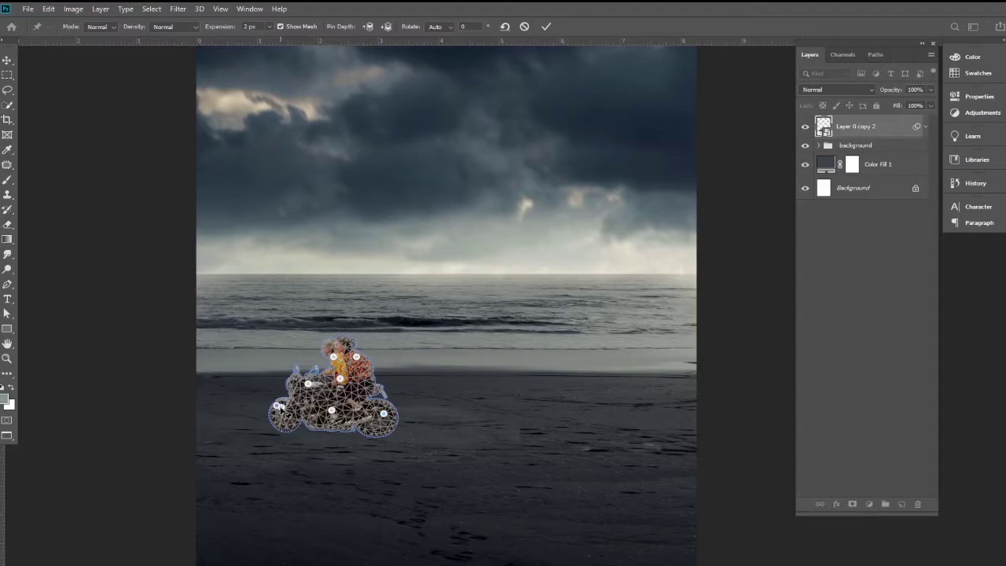
{"action": "left_click_drag", "start_coordinate": [284, 417], "coordinate": [286, 422]}
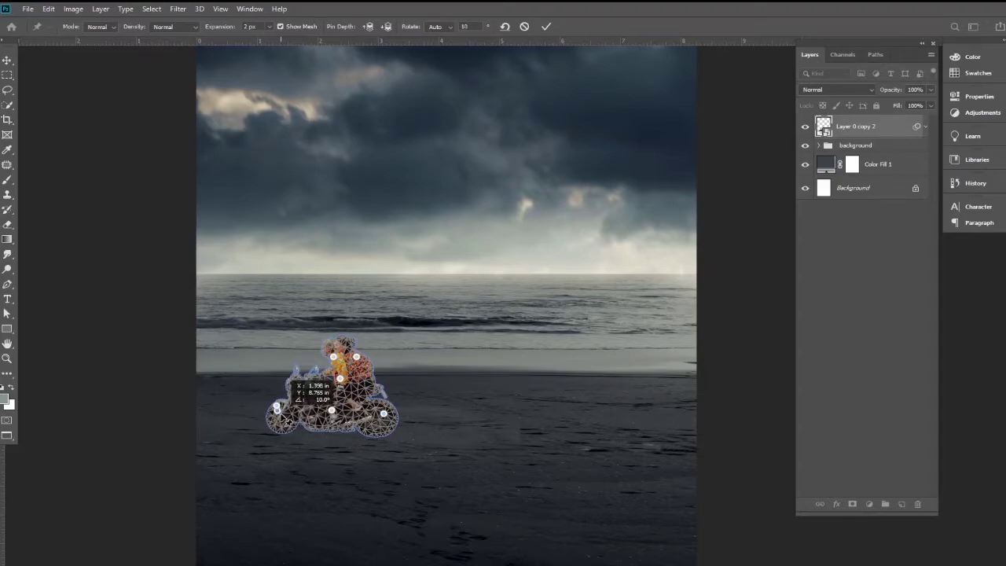
{"action": "left_click", "coordinate": [308, 383]}
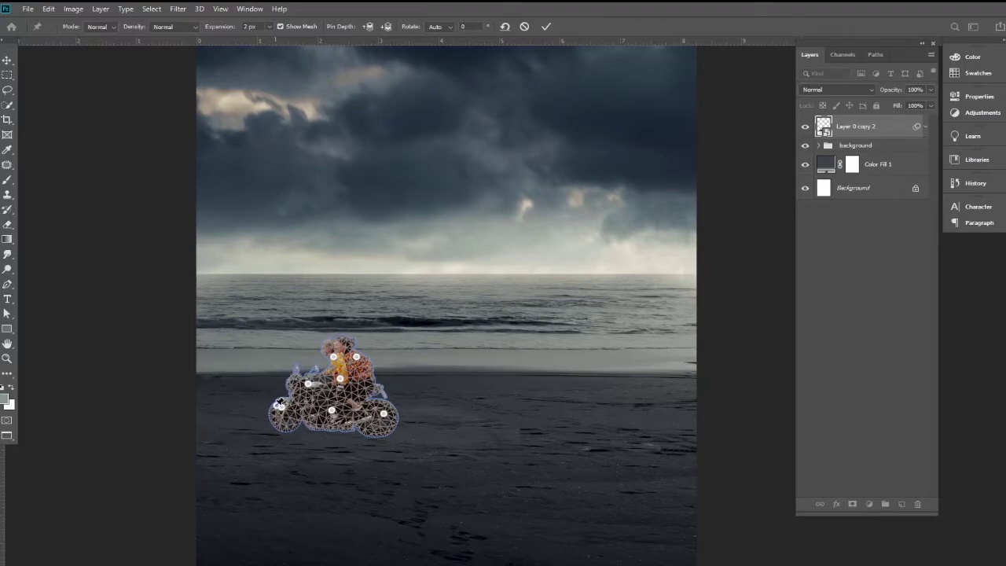
{"action": "left_click", "coordinate": [279, 404]}
{"action": "left_click_drag", "start_coordinate": [279, 405], "coordinate": [268, 393]}
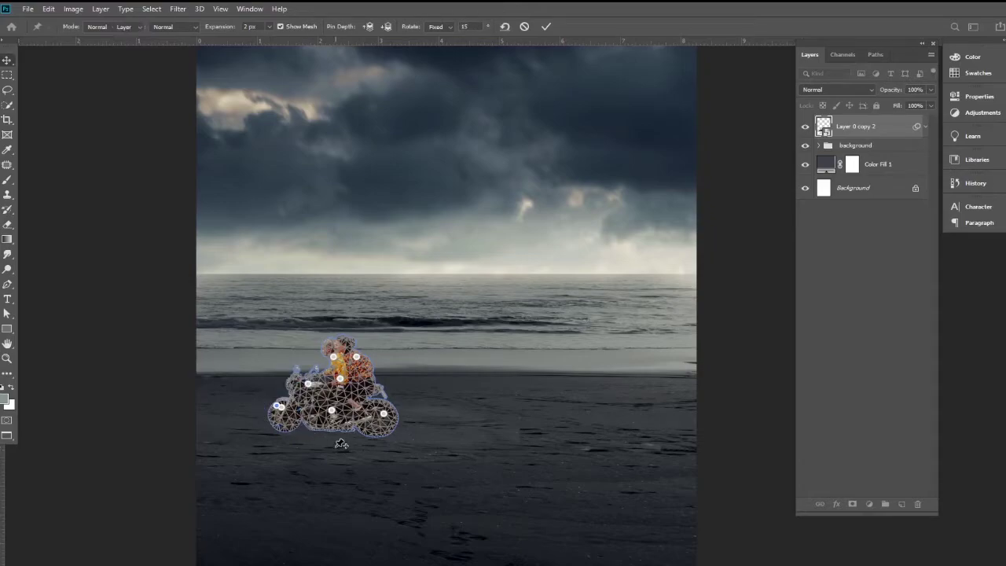
{"action": "key", "text": "Return"}
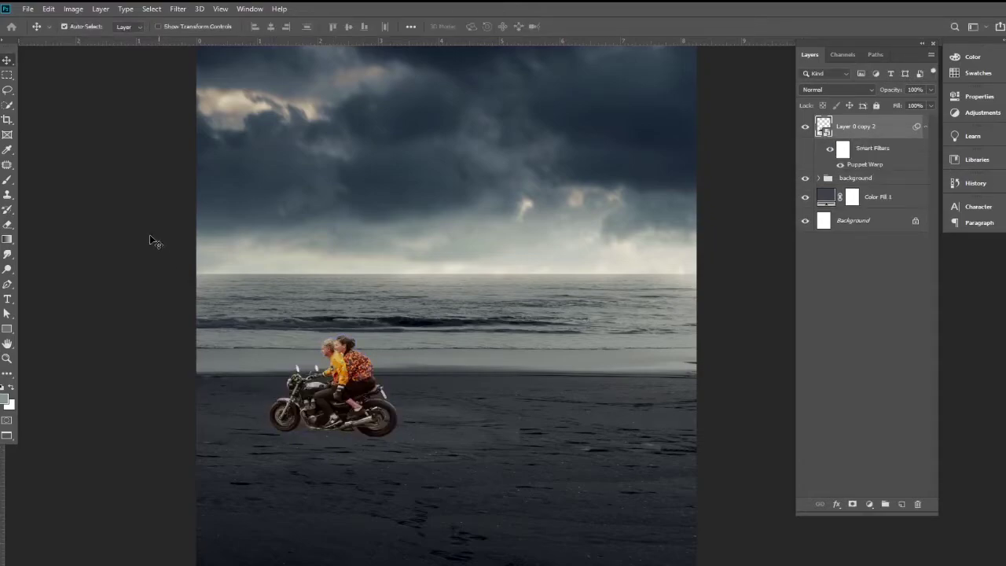
- Camera Raw the couple: cooler, darker, lifted shadows, Whites -18, Vibrance -78, Saturation -25, more Texture
{"action": "left_click", "coordinate": [925, 126]}
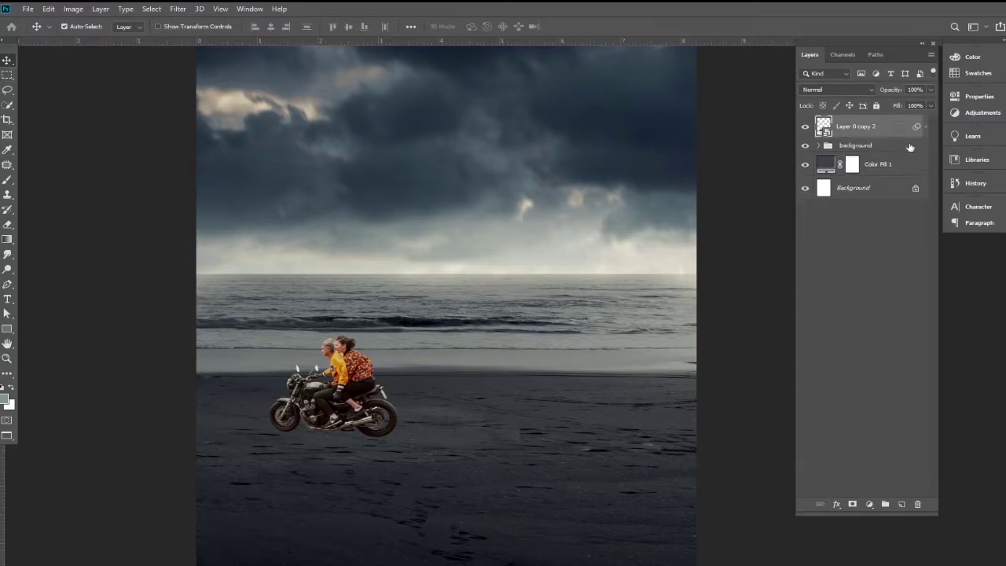
{"action": "left_click", "coordinate": [178, 9]}
{"action": "left_click", "coordinate": [197, 79]}
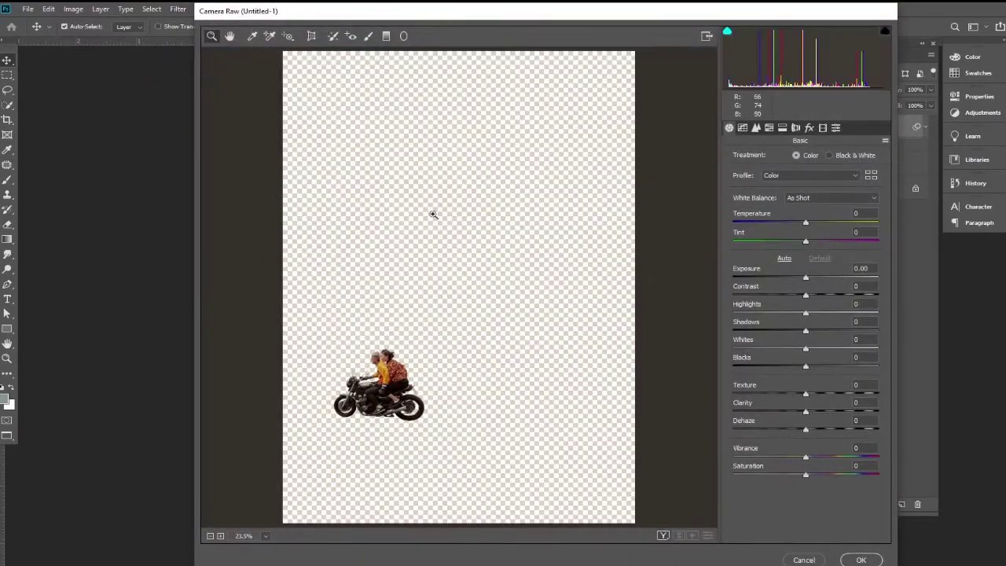
{"action": "left_click_drag", "start_coordinate": [803, 223], "coordinate": [793, 225]}
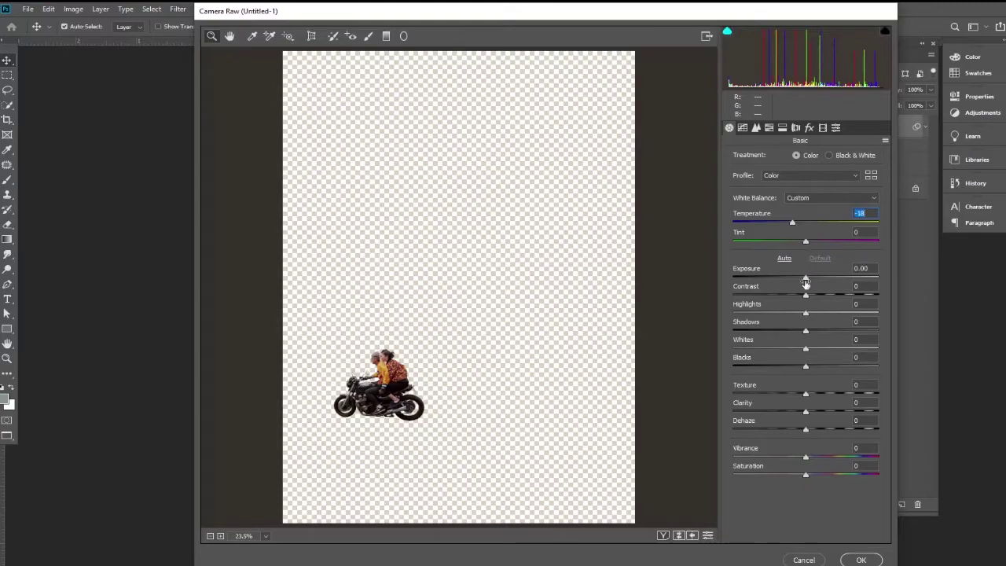
{"action": "mouse_move", "coordinate": [805, 278]}
{"action": "left_mouse_down"}
{"action": "mouse_move", "coordinate": [790, 277]}
{"action": "mouse_move", "coordinate": [818, 304]}
{"action": "mouse_move", "coordinate": [693, 316]}
{"action": "left_mouse_up"}
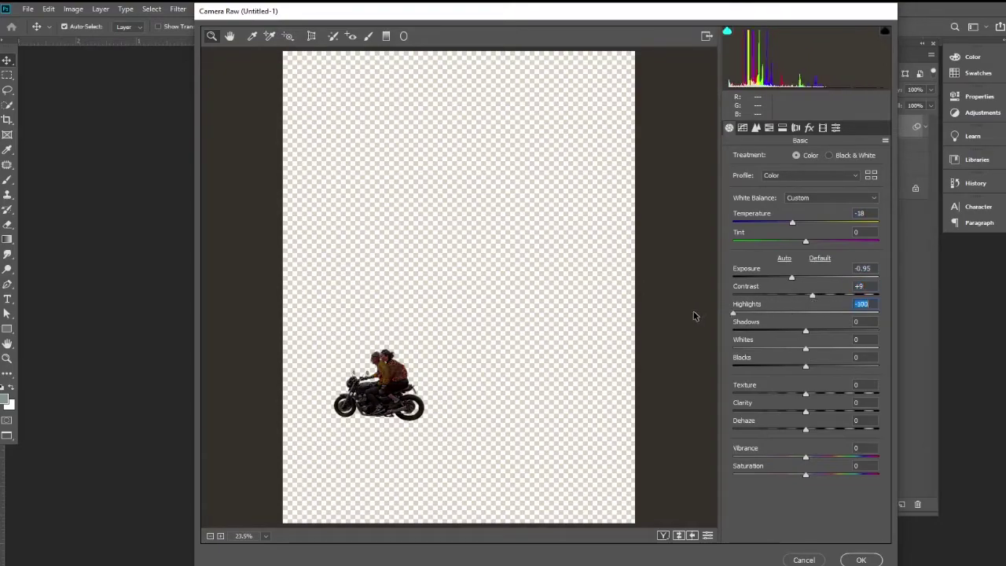
{"action": "left_click_drag", "start_coordinate": [806, 330], "coordinate": [848, 339]}
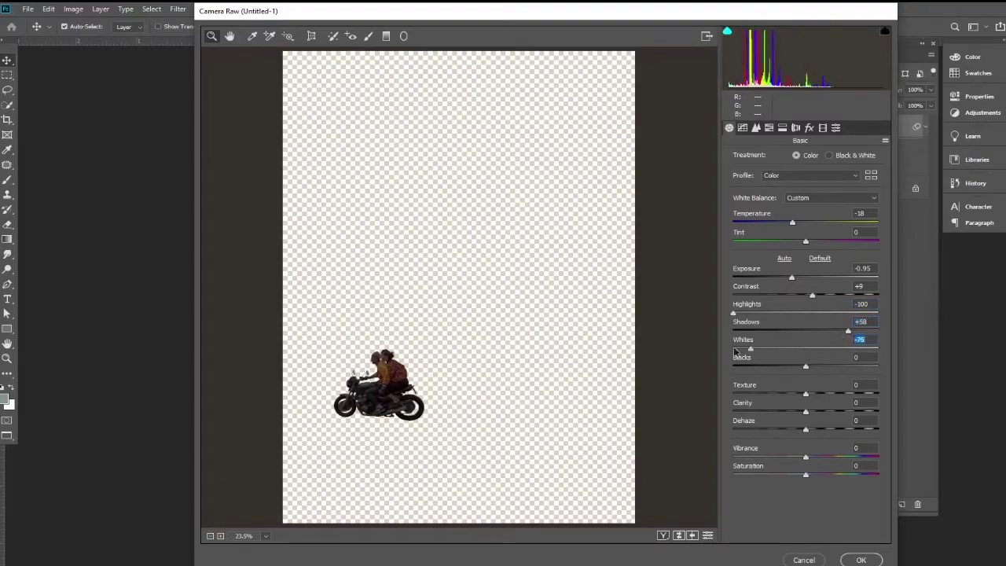
{"action": "left_click_drag", "start_coordinate": [805, 350], "coordinate": [792, 350]}
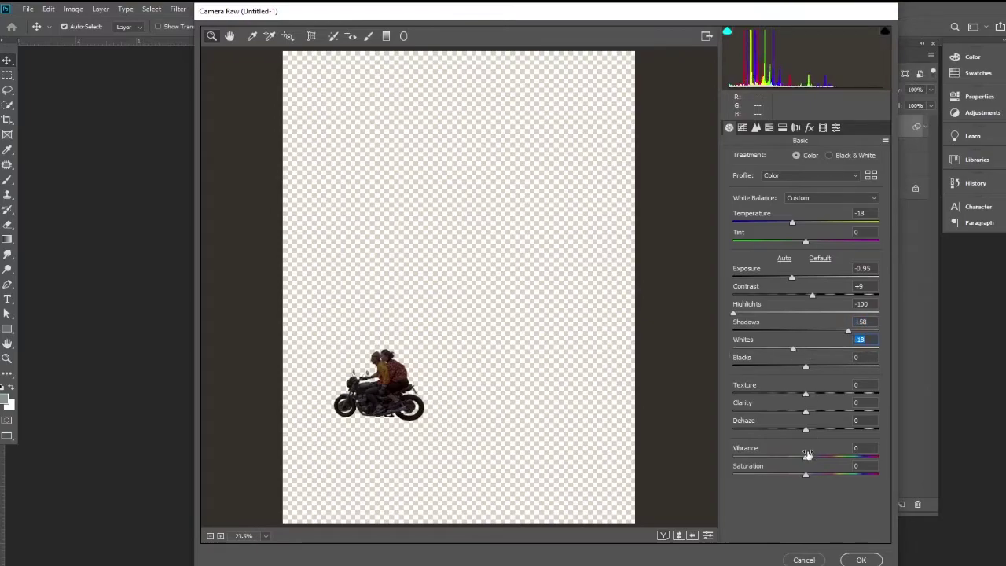
{"action": "left_click_drag", "start_coordinate": [805, 457], "coordinate": [749, 459]}
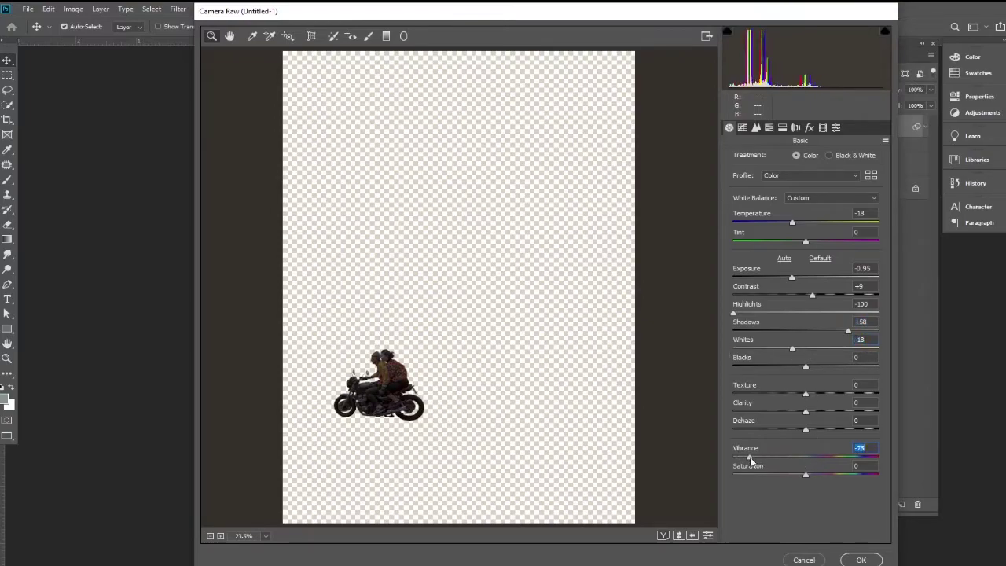
{"action": "mouse_move", "coordinate": [805, 474]}
{"action": "left_mouse_down"}
{"action": "mouse_move", "coordinate": [770, 475]}
{"action": "mouse_move", "coordinate": [787, 476]}
{"action": "left_mouse_up"}
{"action": "left_click_drag", "start_coordinate": [806, 393], "coordinate": [845, 394]}
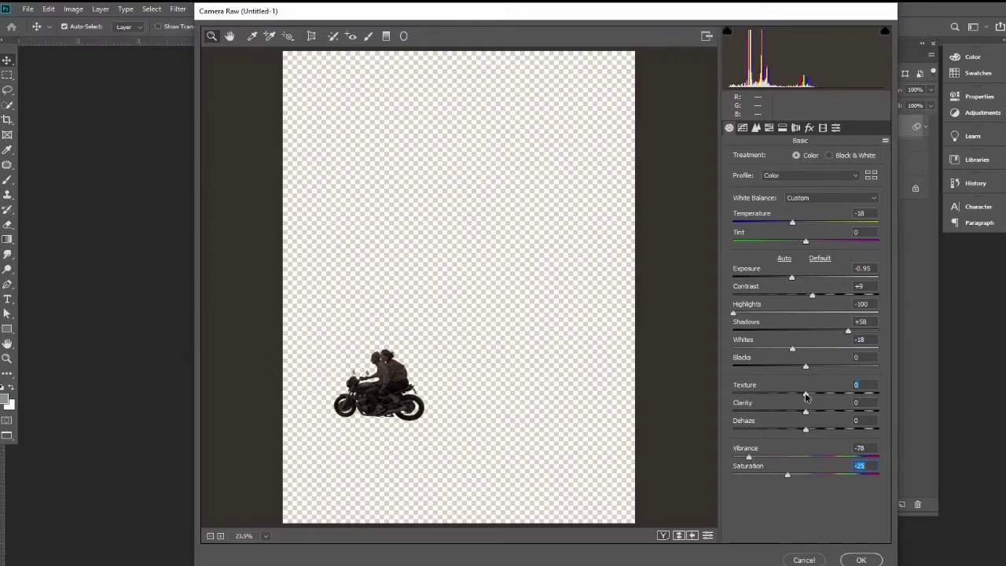
- Zoom the preview onto the motorcycle, add Clarity +38 and apply the filter
{"action": "left_click", "coordinate": [481, 348]}
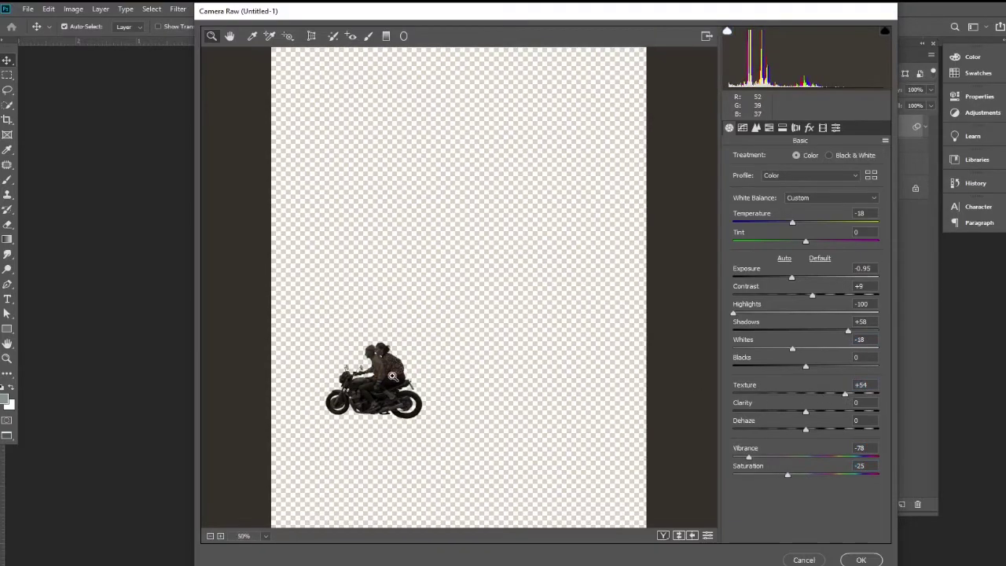
{"action": "left_click", "coordinate": [387, 375]}
{"action": "left_click", "coordinate": [388, 375]}
{"action": "left_click", "coordinate": [408, 227]}
{"action": "left_click_drag", "start_coordinate": [407, 253], "coordinate": [350, 401]}
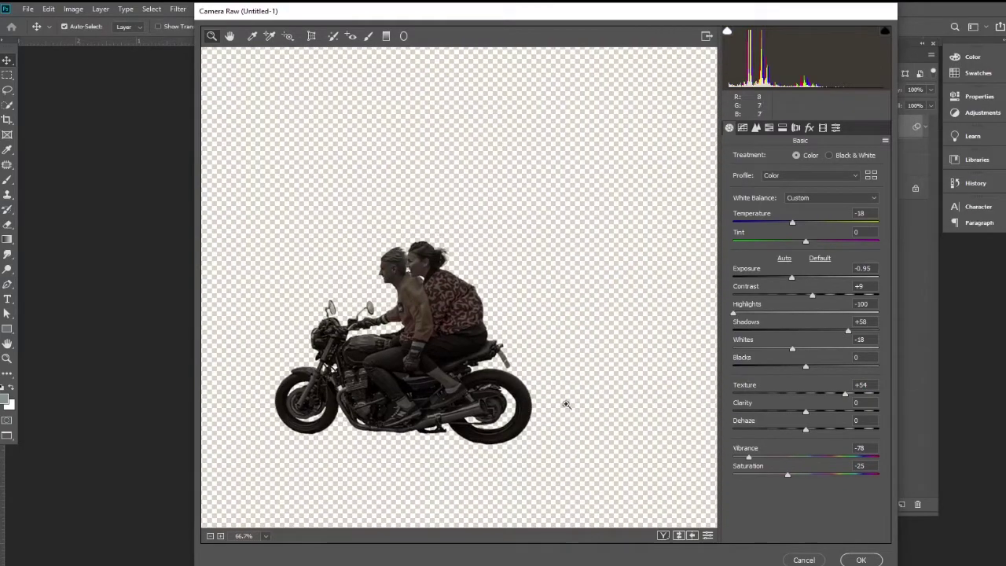
{"action": "mouse_move", "coordinate": [810, 419]}
{"action": "left_mouse_down"}
{"action": "mouse_move", "coordinate": [834, 419]}
{"action": "mouse_move", "coordinate": [829, 396]}
{"action": "left_mouse_up"}
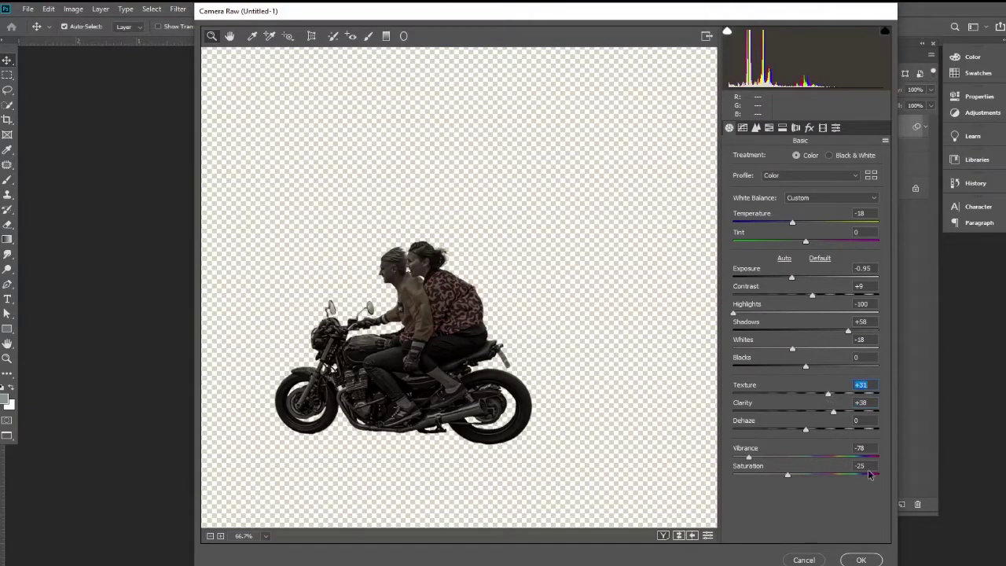
{"action": "left_click", "coordinate": [861, 560]}
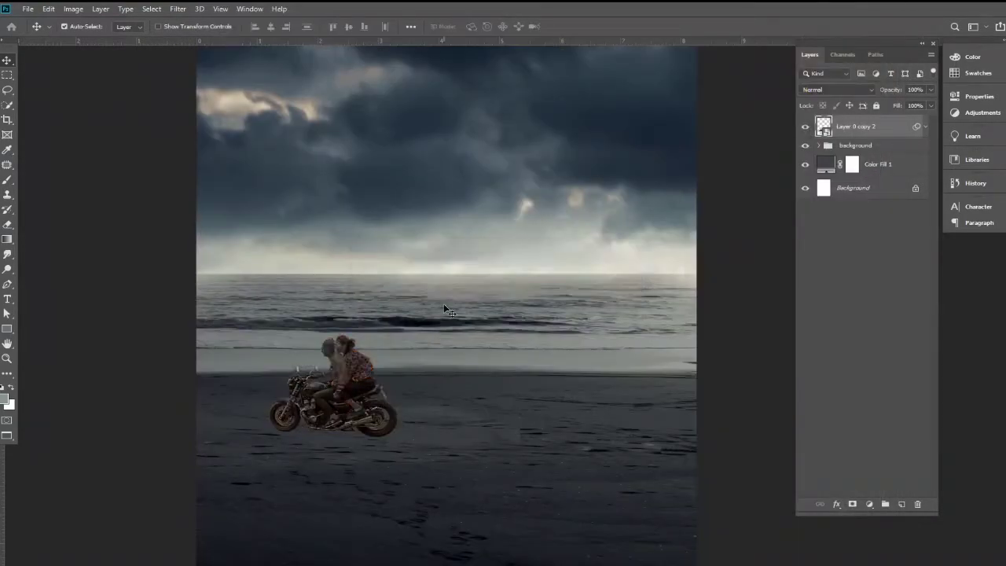
- Add a Levels adjustment with black input 15 above Layer 0 copy 2, then reselect that couple layer
{"action": "key", "text": "ctrl+0"}
{"action": "left_click_drag", "start_coordinate": [401, 357], "coordinate": [393, 408]}
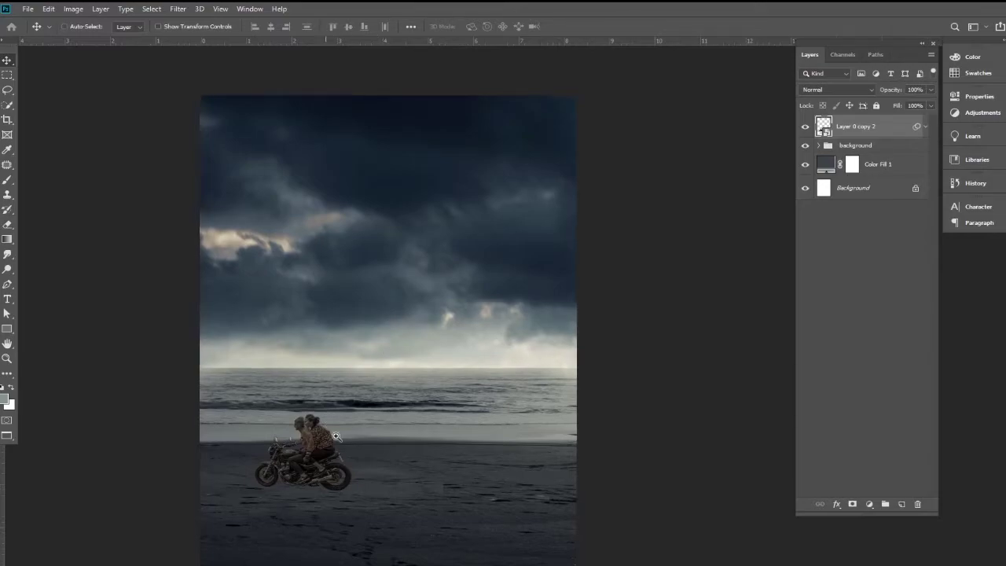
{"action": "scroll", "coordinate": [336, 401], "scroll_direction": "up", "scroll_amount": 1}
{"action": "left_click", "coordinate": [868, 505]}
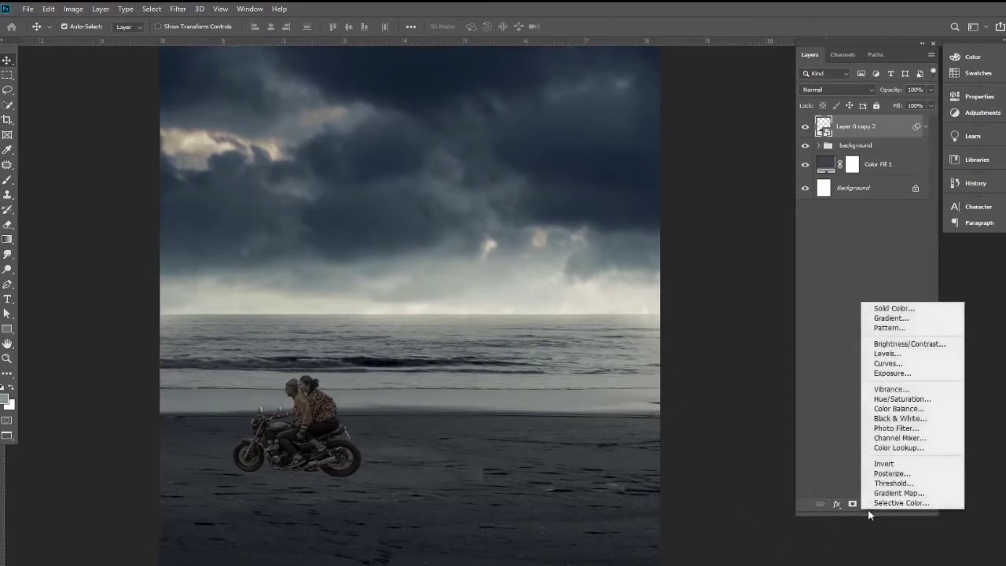
{"action": "left_click", "coordinate": [895, 355]}
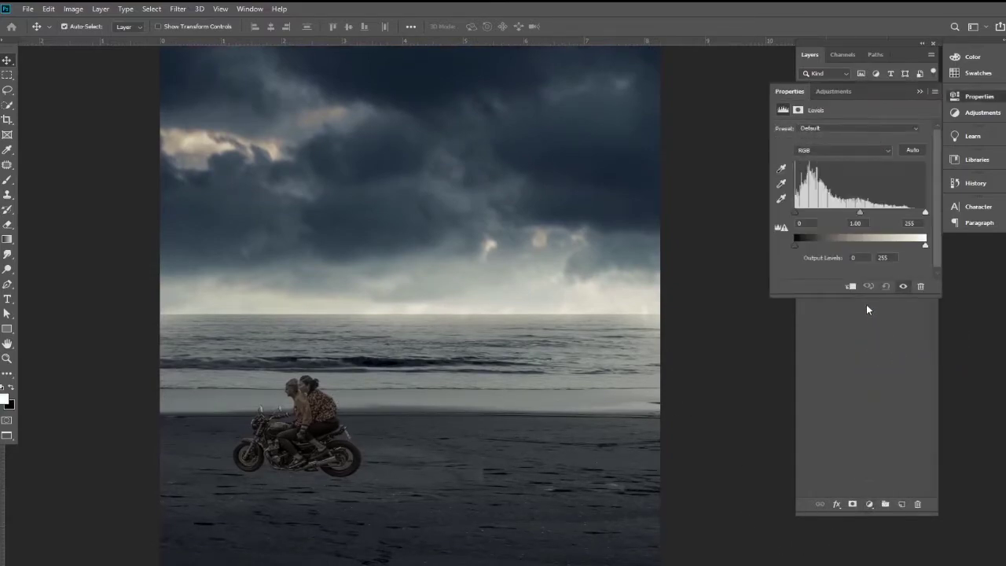
{"action": "left_click_drag", "start_coordinate": [799, 216], "coordinate": [803, 216]}
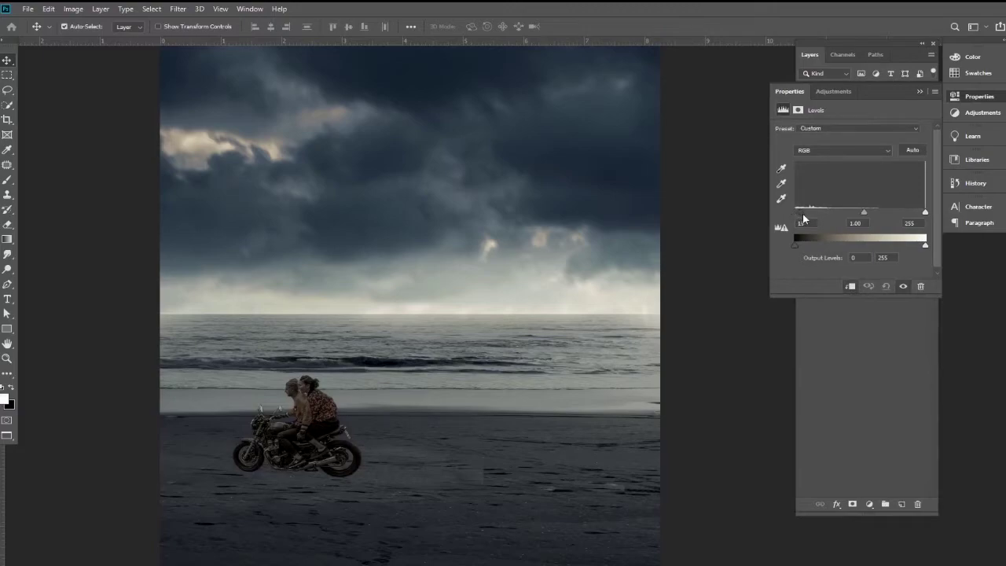
{"action": "left_click", "coordinate": [919, 91]}
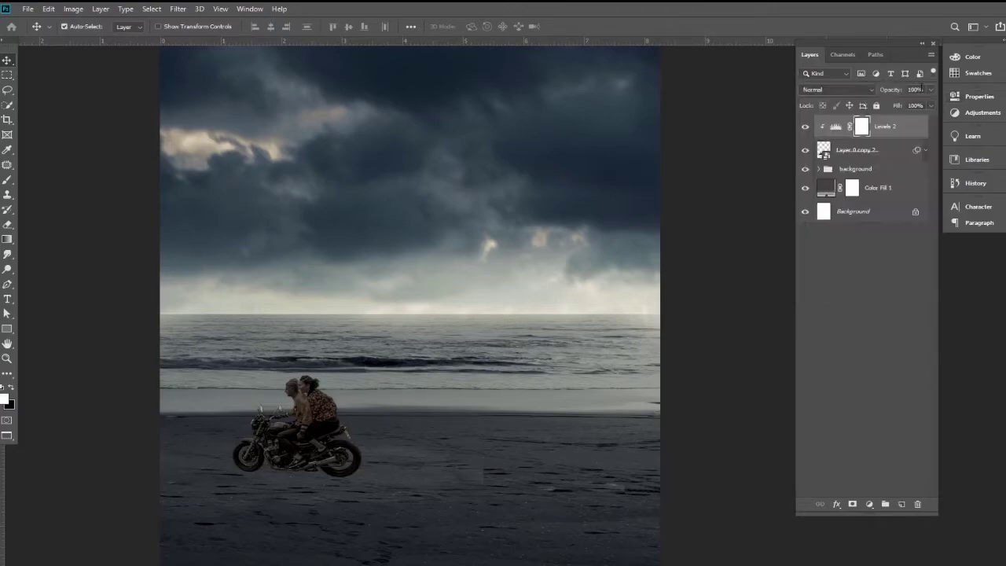
{"action": "left_click", "coordinate": [877, 151]}
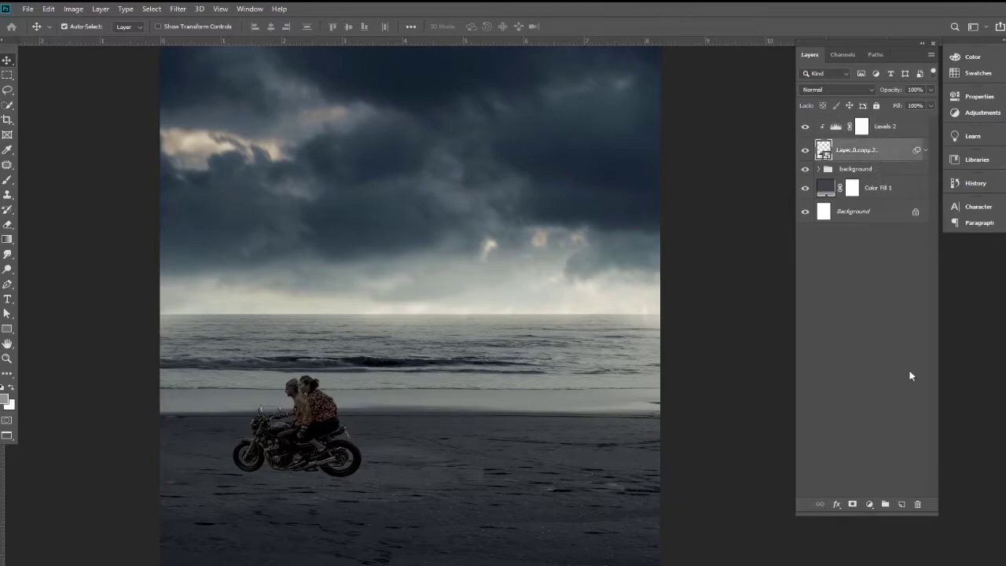
- On a new Layer 4 beneath the couple, fill the couple's outline with solid black
{"action": "left_click", "coordinate": [902, 504], "text": "ctrl"}
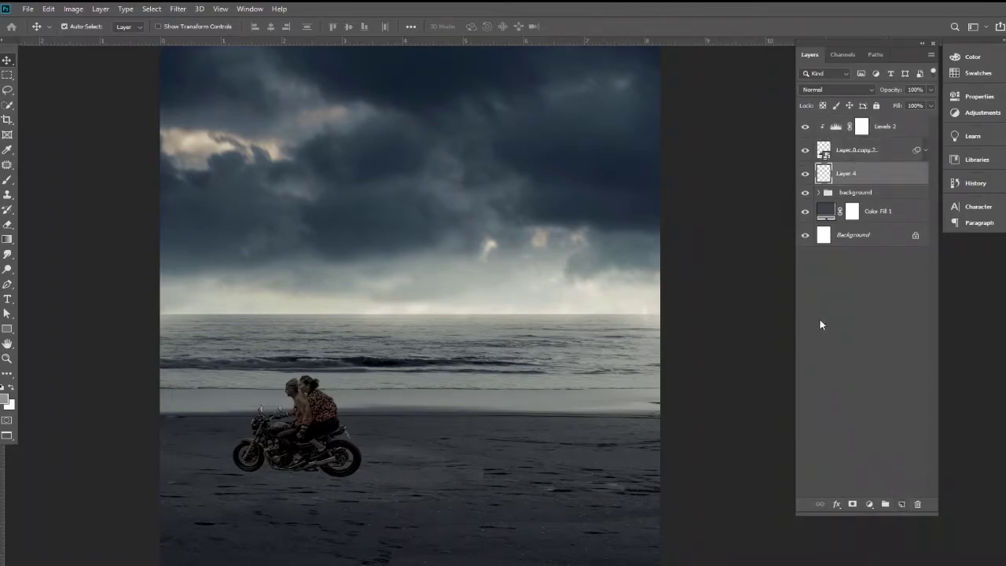
{"action": "left_click", "coordinate": [823, 150], "text": "ctrl"}
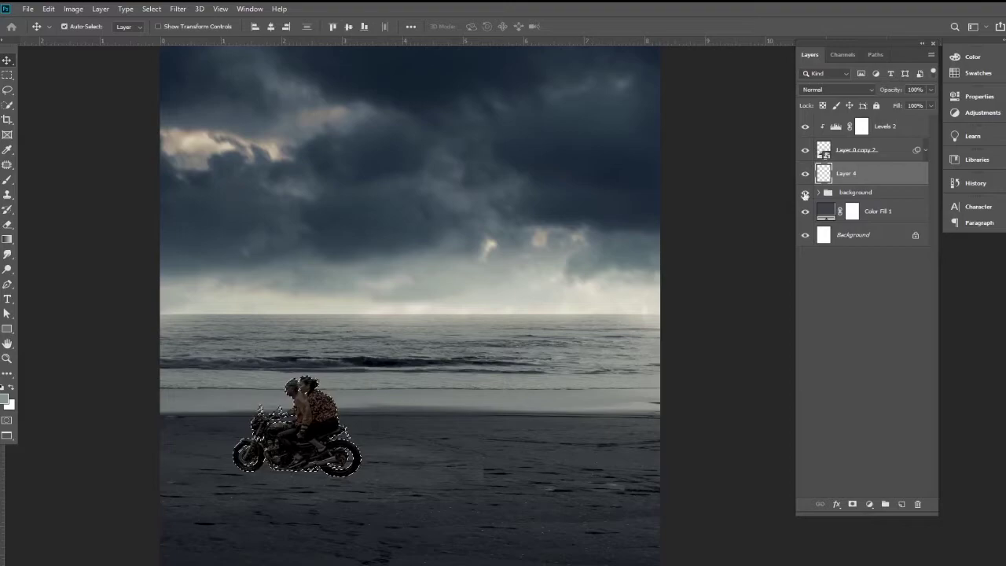
{"action": "key", "text": "d"}
{"action": "key", "text": "alt+BackSpace"}
{"action": "left_click_drag", "start_coordinate": [277, 414], "coordinate": [280, 418]}
{"action": "key", "text": "ctrl+d"}
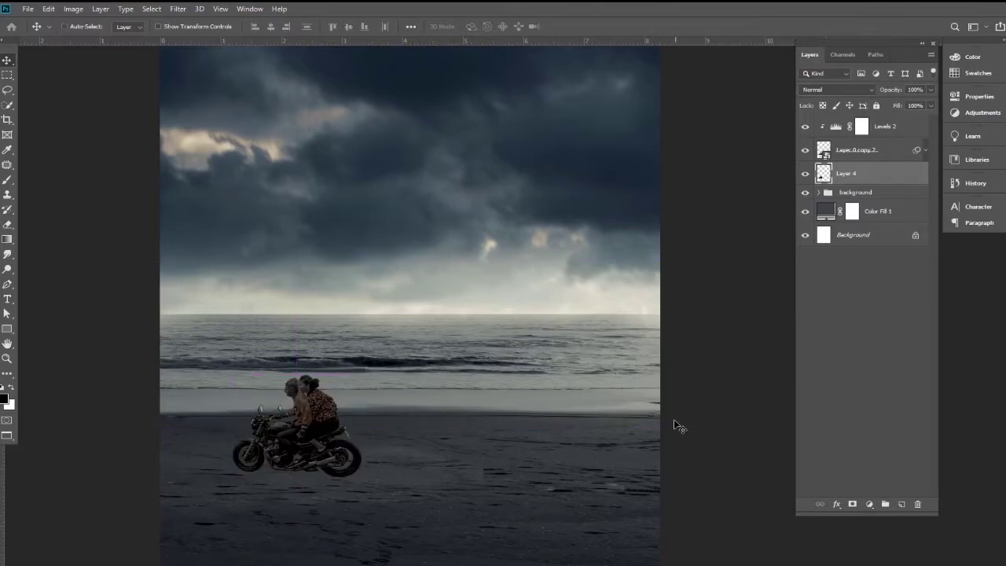
- Flip and squash the black silhouette below the bike into a slightly slanted shadow
{"action": "key", "text": "ctrl+t"}
{"action": "left_click_drag", "start_coordinate": [295, 375], "coordinate": [291, 532]}
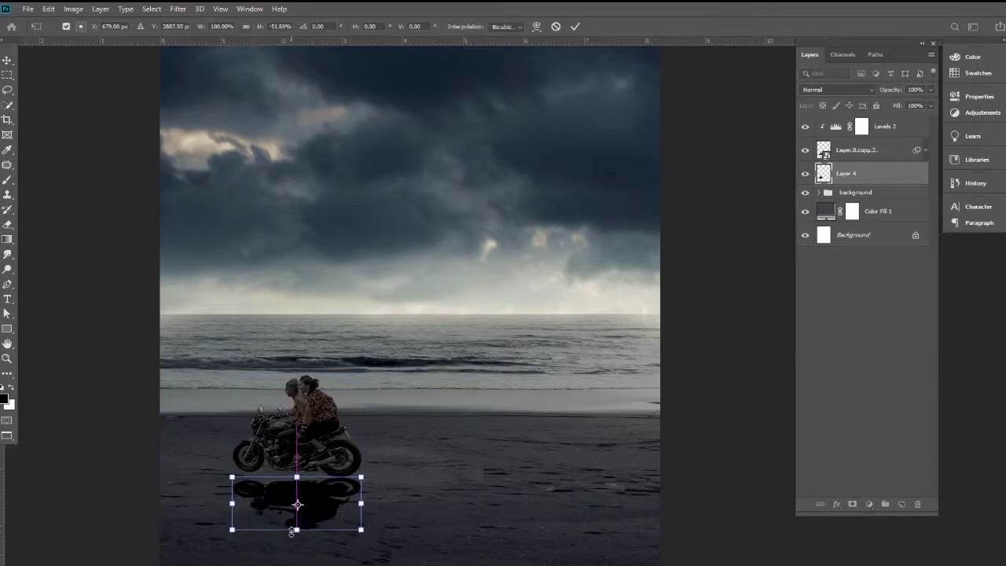
{"action": "left_click_drag", "start_coordinate": [232, 480], "coordinate": [234, 468]}
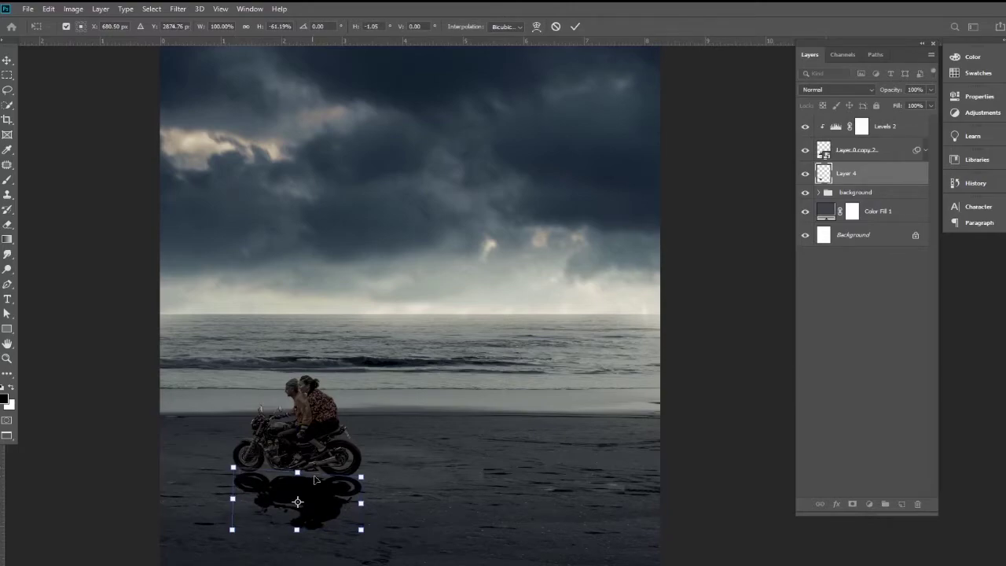
{"action": "key", "text": "Return"}
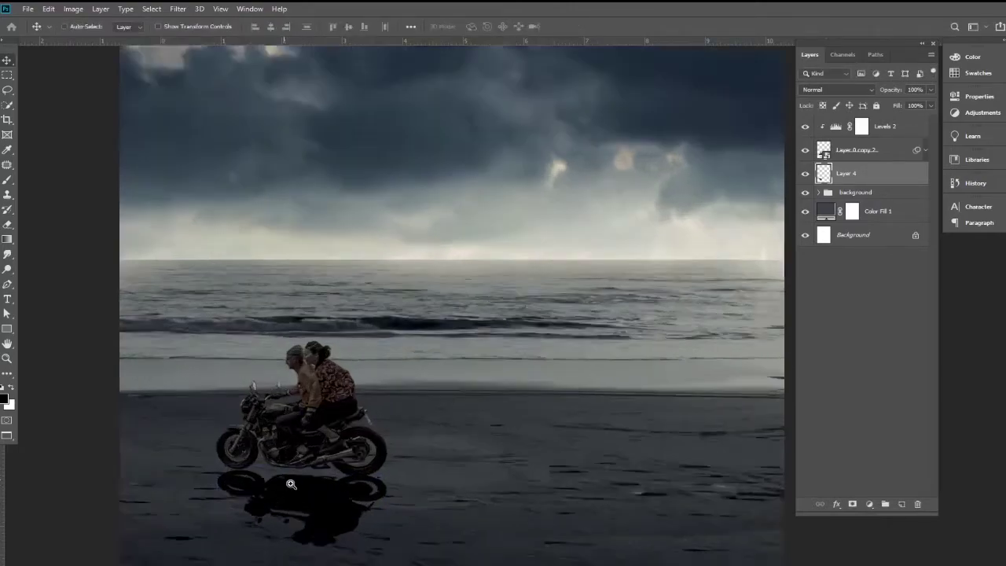
{"action": "scroll", "coordinate": [284, 480], "scroll_direction": "up", "scroll_amount": 2}
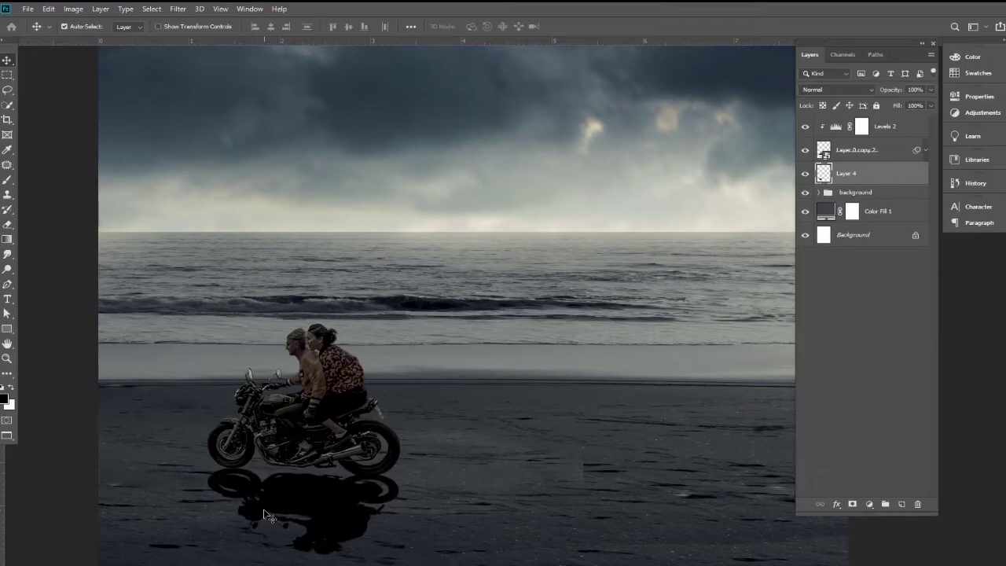
- Apply a Gaussian Blur of about 4.6 pixels radius to the Layer 4 shadow
{"action": "left_click", "coordinate": [178, 8]}
{"action": "mouse_move", "coordinate": [184, 139]}
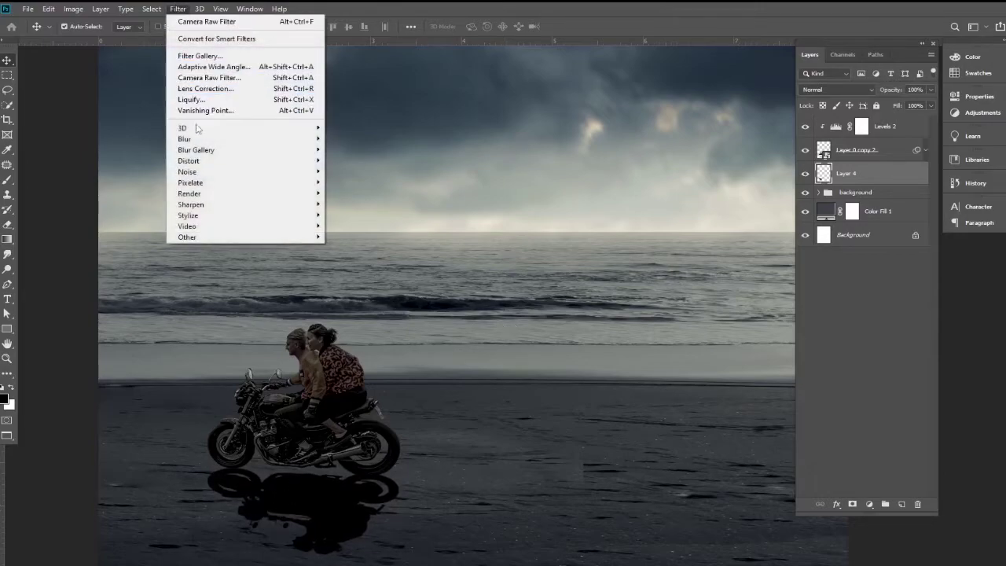
{"action": "left_click", "coordinate": [345, 182]}
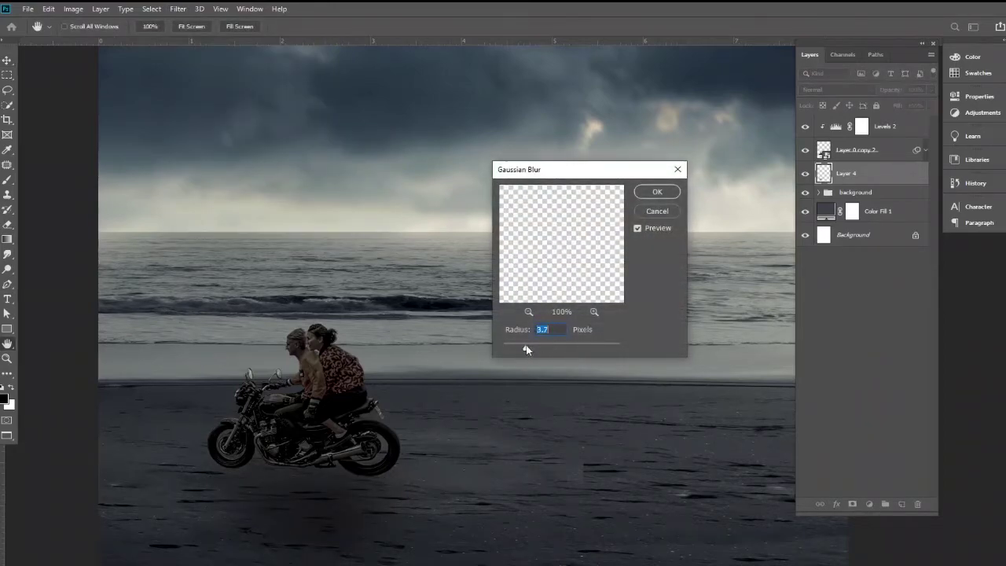
{"action": "left_click_drag", "start_coordinate": [523, 350], "coordinate": [528, 352]}
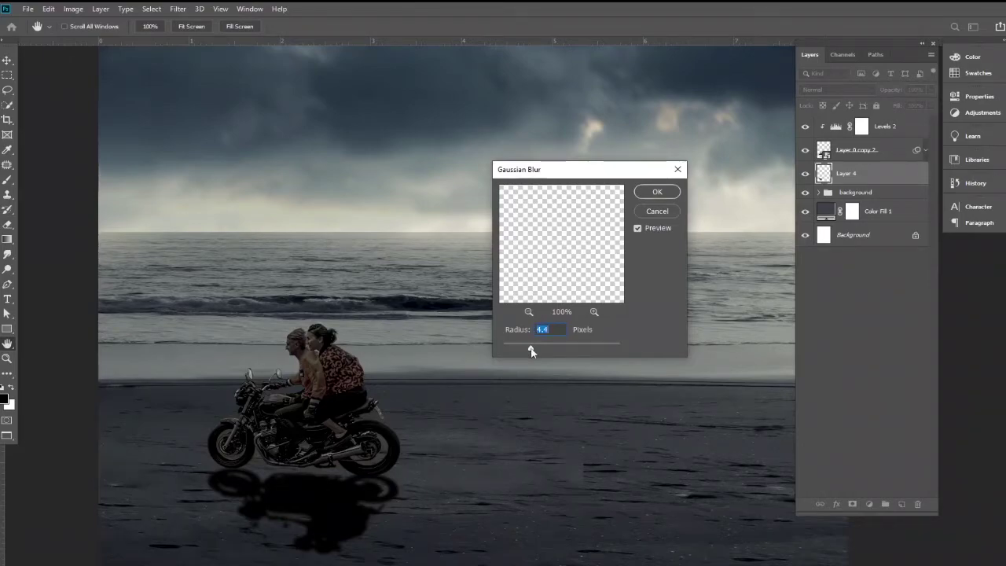
{"action": "left_click", "coordinate": [657, 191]}
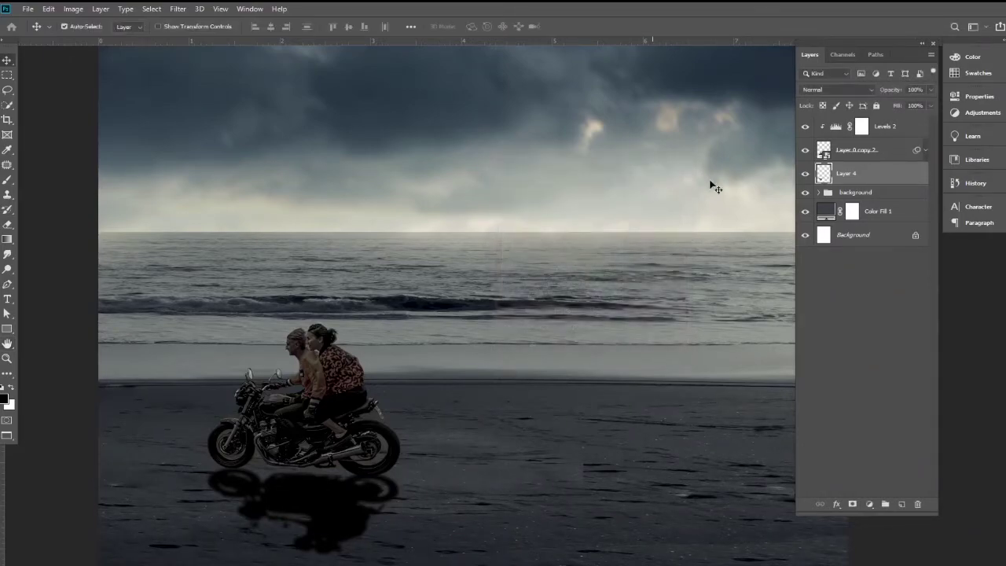
- After trying 77% opacity, set the Layer 4 shadow to Soft Light at 100% opacity
{"action": "left_click_drag", "start_coordinate": [893, 91], "coordinate": [876, 91]}
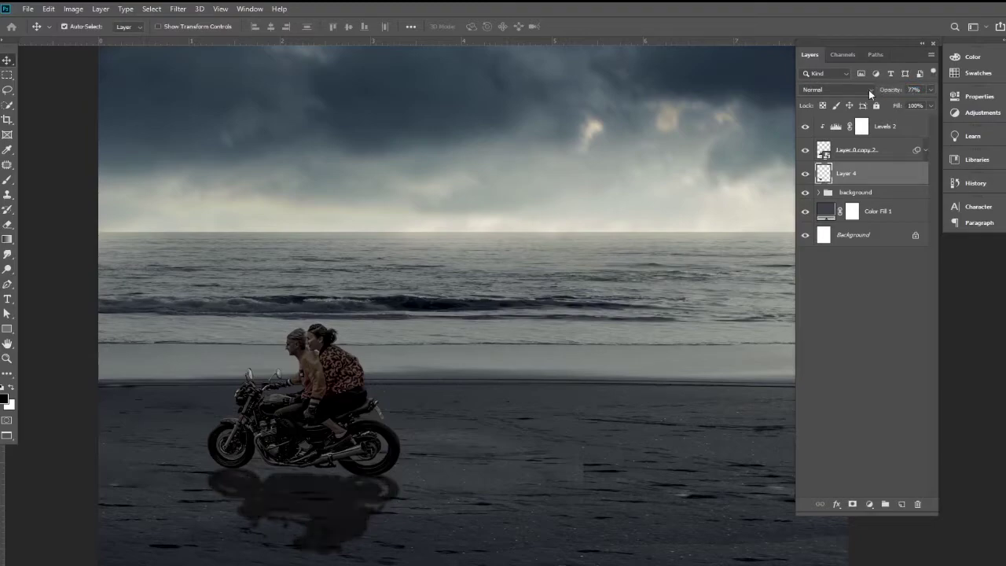
{"action": "left_click", "coordinate": [837, 90]}
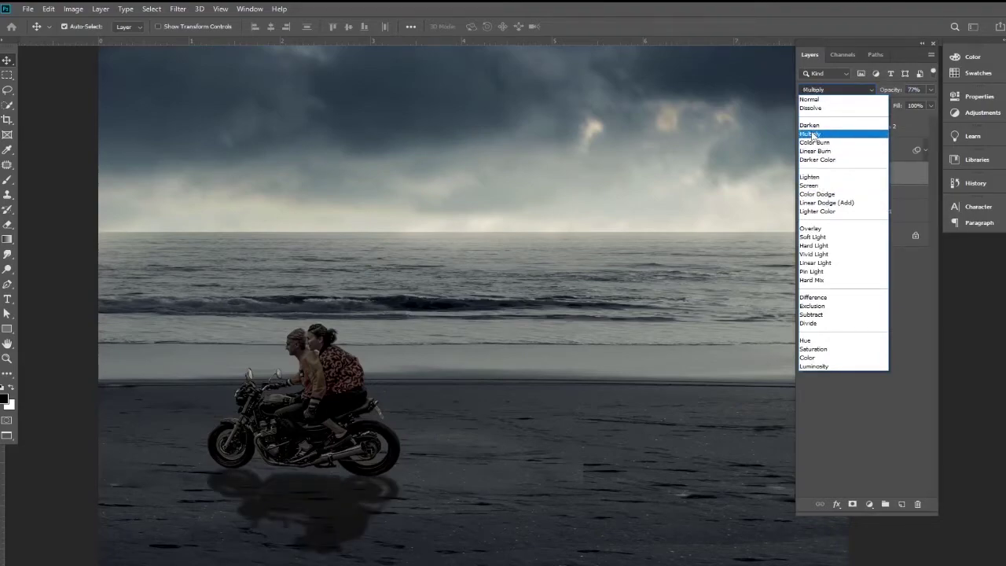
{"action": "left_click", "coordinate": [890, 88]}
{"action": "left_click_drag", "start_coordinate": [890, 88], "coordinate": [901, 94]}
{"action": "left_click", "coordinate": [870, 90]}
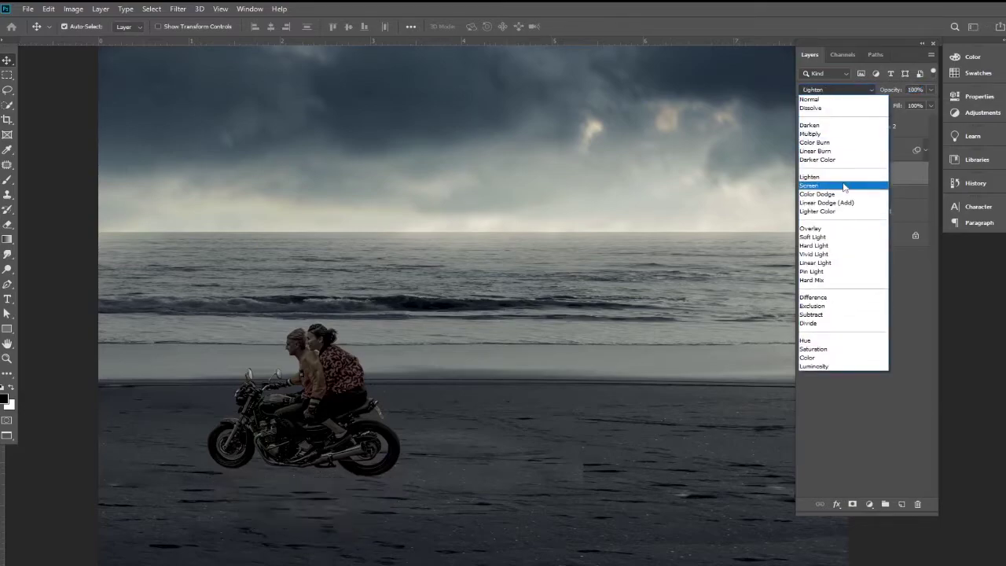
{"action": "left_click", "coordinate": [842, 238]}
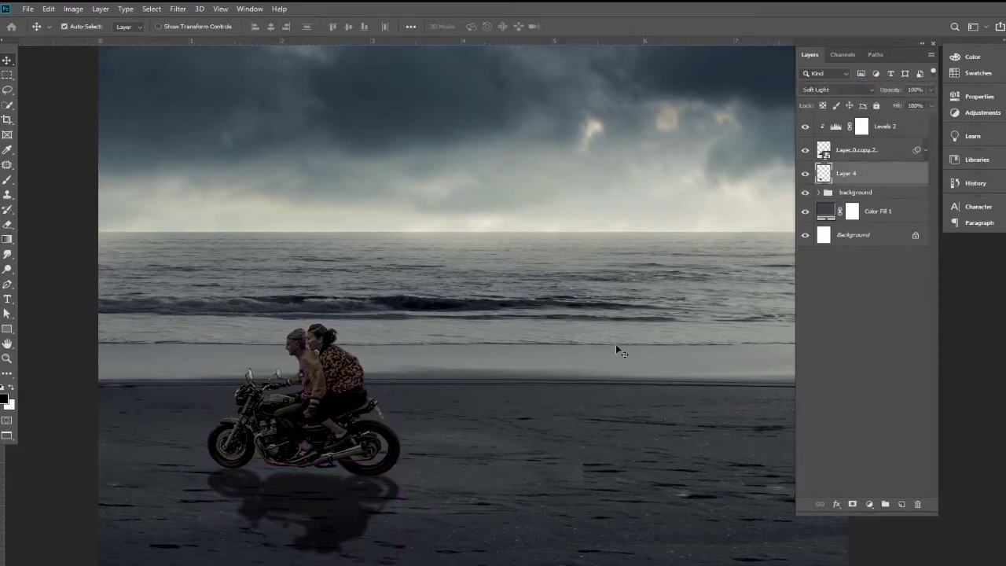
- Squash the motorbike's shadow vertically and set Layer 4 to 80% opacity
{"action": "key", "text": "ctrl+t"}
{"action": "left_click_drag", "start_coordinate": [291, 561], "coordinate": [302, 501]}
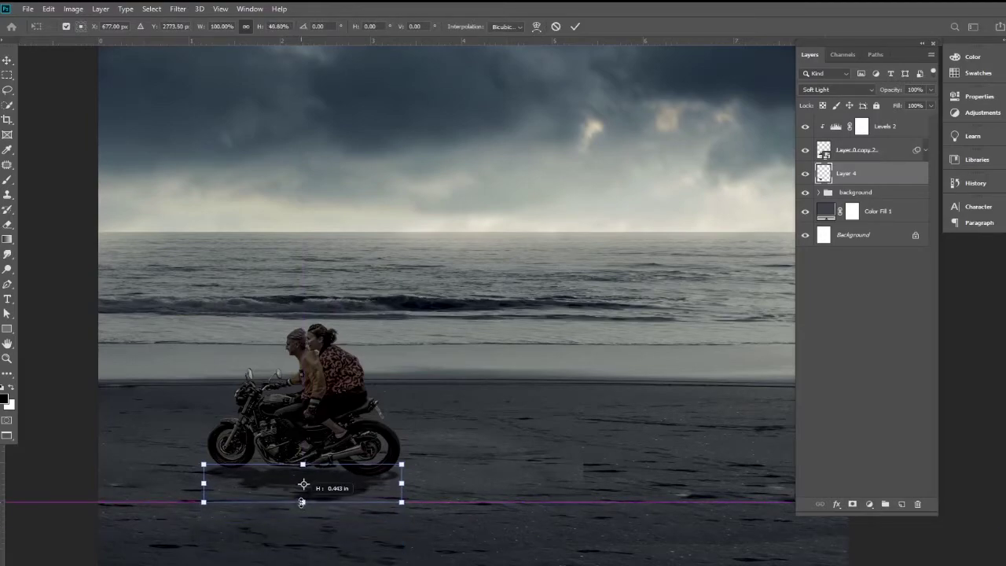
{"action": "key", "text": "Return"}
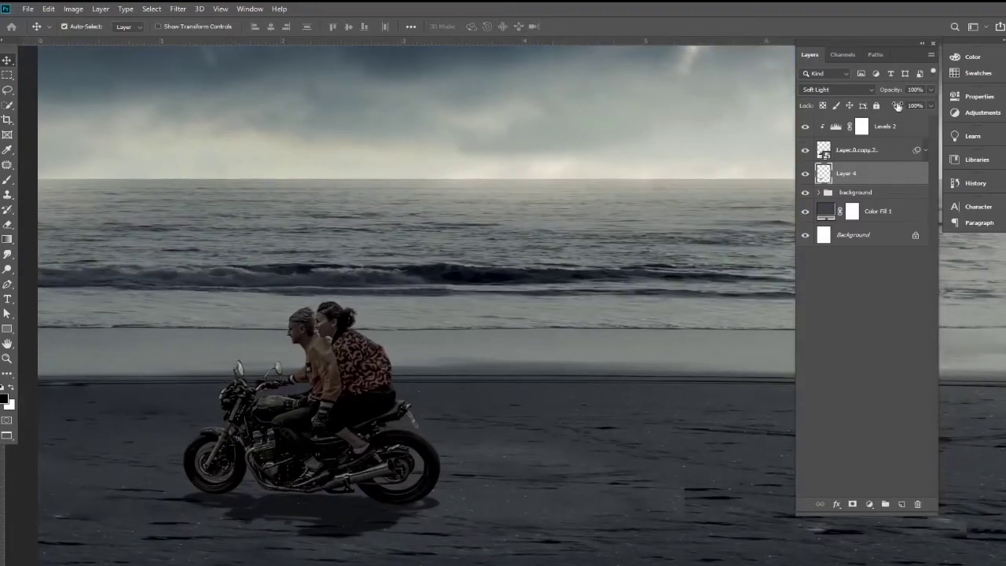
{"action": "left_click_drag", "start_coordinate": [885, 89], "coordinate": [878, 94]}
{"action": "key", "text": "Return"}
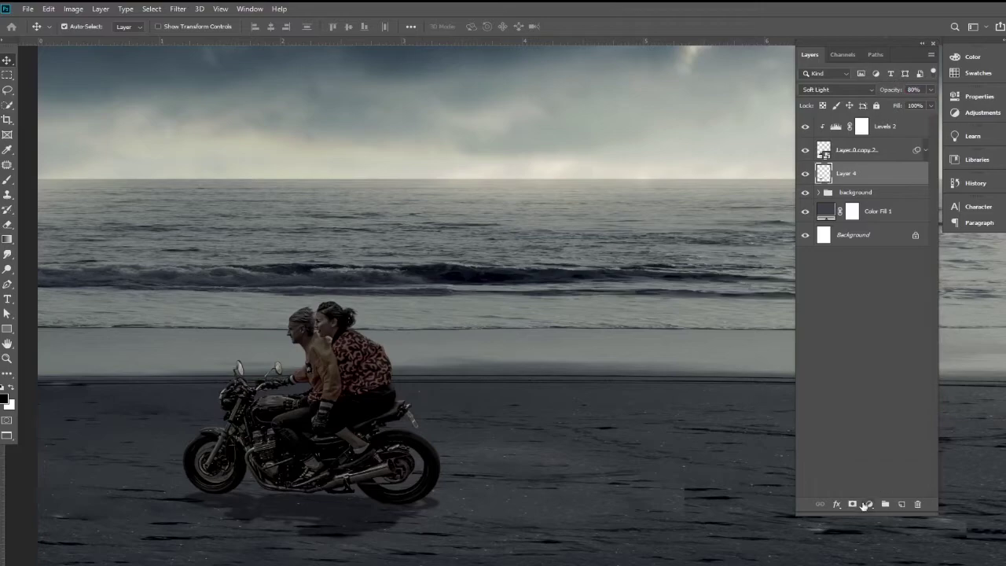
- Fade the shadow gradually with a gradient on a new Layer 4 mask
{"action": "left_click", "coordinate": [853, 504]}
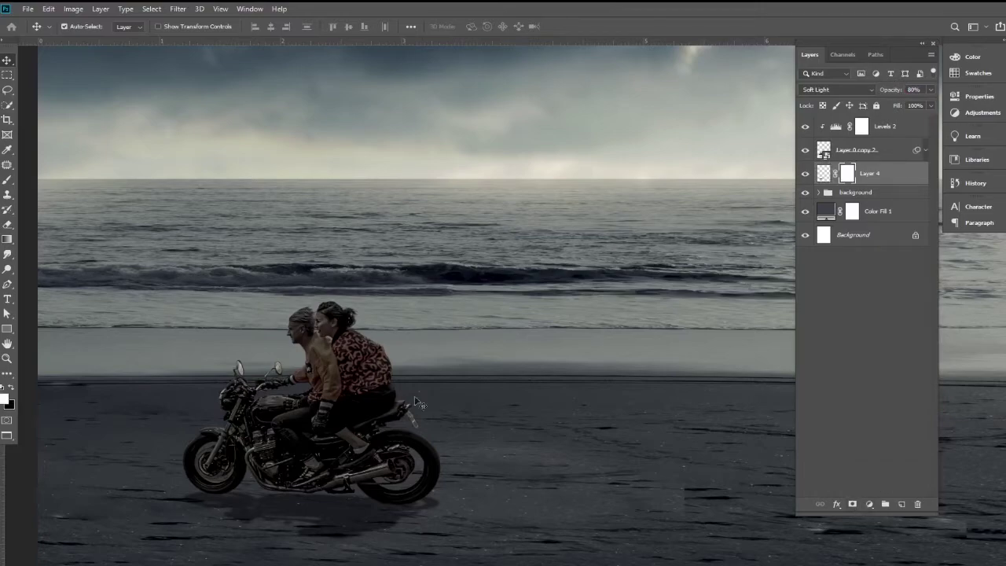
{"action": "left_click", "coordinate": [7, 239]}
{"action": "mouse_move", "coordinate": [325, 534]}
{"action": "left_mouse_down"}
{"action": "mouse_move", "coordinate": [323, 507]}
{"action": "mouse_move", "coordinate": [312, 524]}
{"action": "mouse_move", "coordinate": [302, 436]}
{"action": "left_mouse_up"}
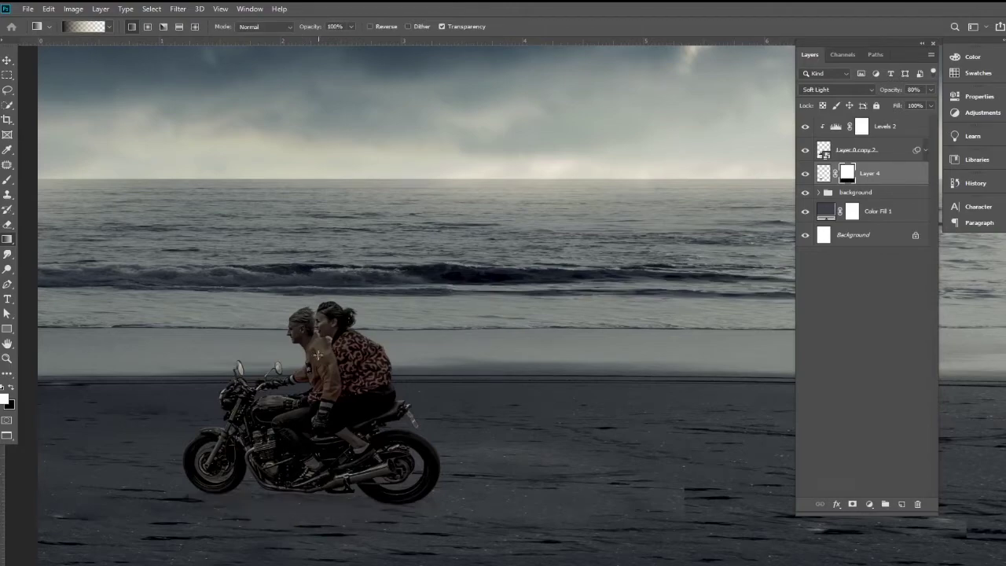
{"action": "left_click_drag", "start_coordinate": [312, 503], "coordinate": [127, 407]}
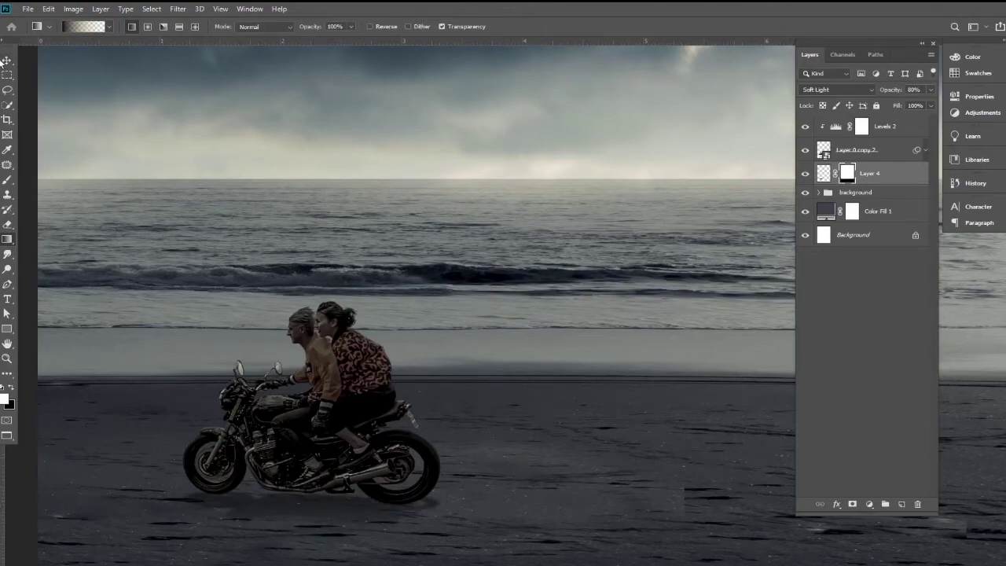
{"action": "left_click", "coordinate": [6, 61]}
{"action": "left_click", "coordinate": [370, 418], "text": "ctrl"}
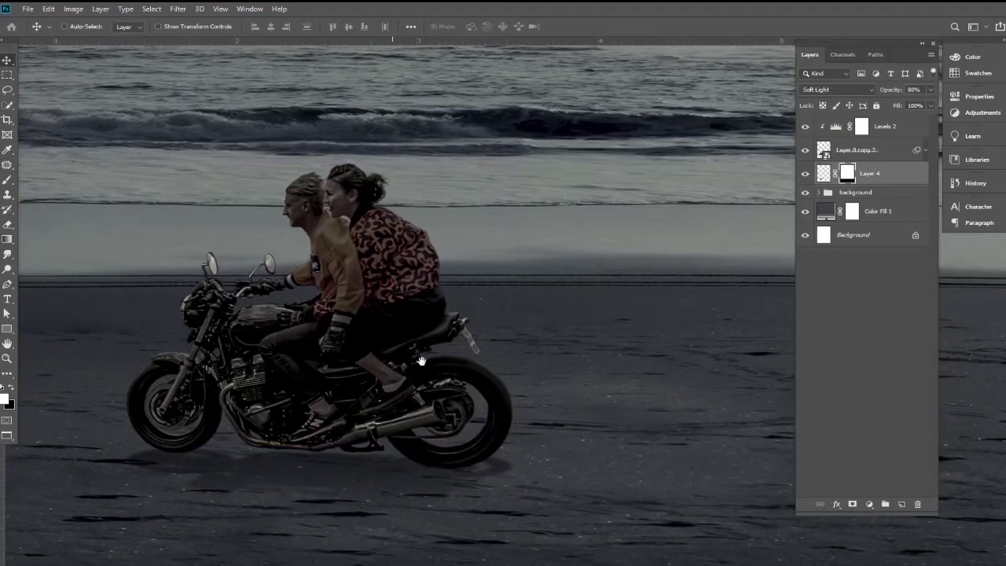
- On a new layer, paint soft black shadow beside the rear tyre with a 100 px brush
{"action": "left_click", "coordinate": [901, 504]}
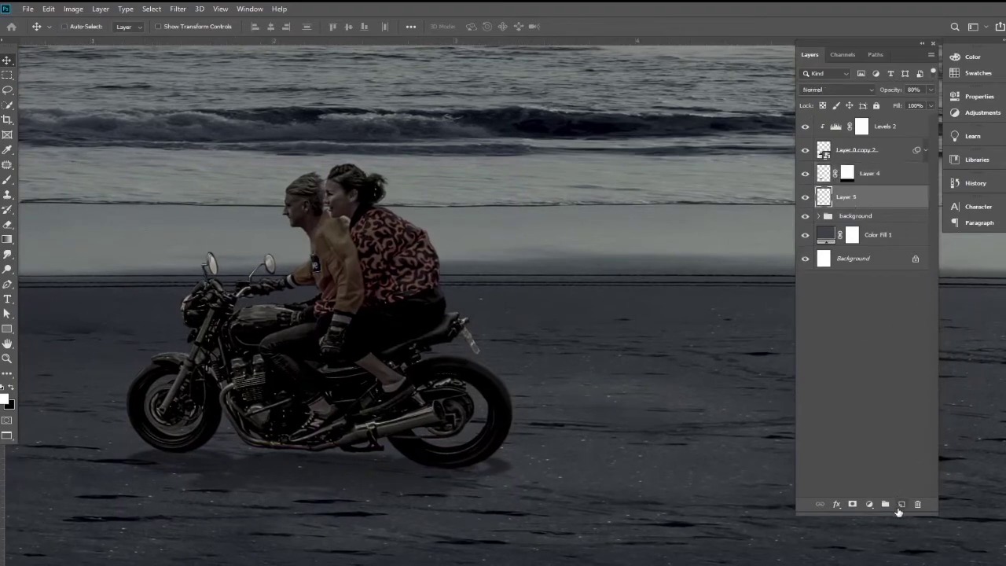
{"action": "key", "text": "d"}
{"action": "left_click", "coordinate": [7, 185]}
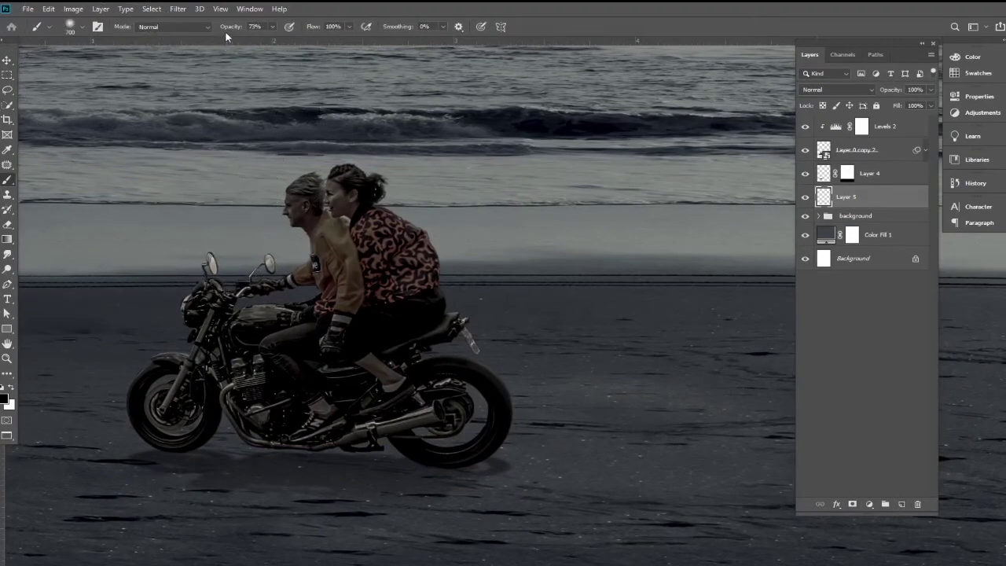
{"action": "key", "text": "bracketleft"}
{"action": "key", "text": "bracketleft"}
{"action": "key", "text": "bracketleft"}
{"action": "key", "text": "bracketleft"}
{"action": "key", "text": "bracketleft"}
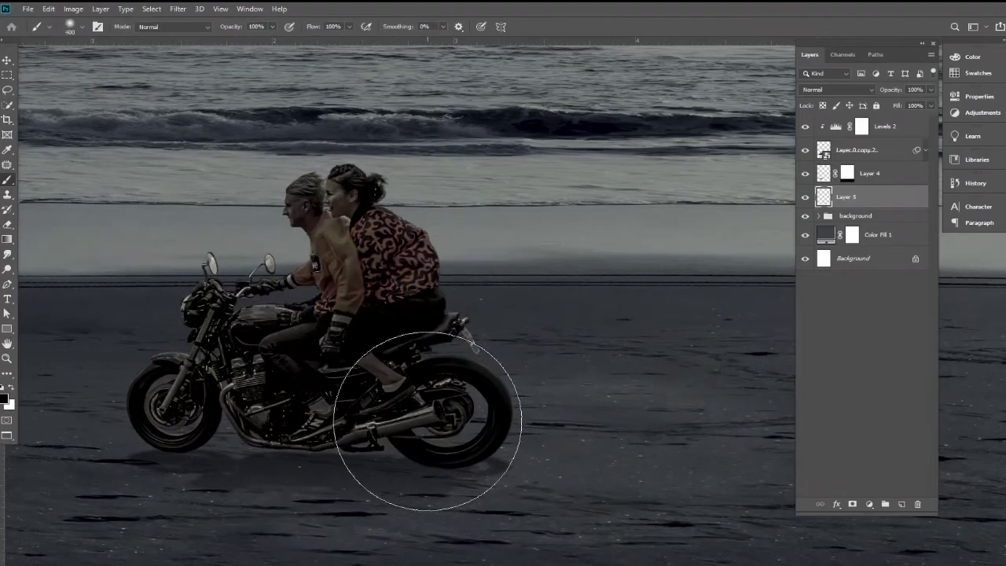
{"action": "key", "text": "bracketleft"}
{"action": "key", "text": "bracketleft"}
{"action": "key", "text": "bracketleft"}
{"action": "key", "text": "bracketleft"}
{"action": "key", "text": "bracketleft"}
{"action": "key", "text": "bracketleft"}
{"action": "key", "text": "bracketleft"}
{"action": "key", "text": "bracketleft"}
{"action": "key", "text": "bracketleft"}
{"action": "key", "text": "bracketleft"}
{"action": "key", "text": "bracketleft"}
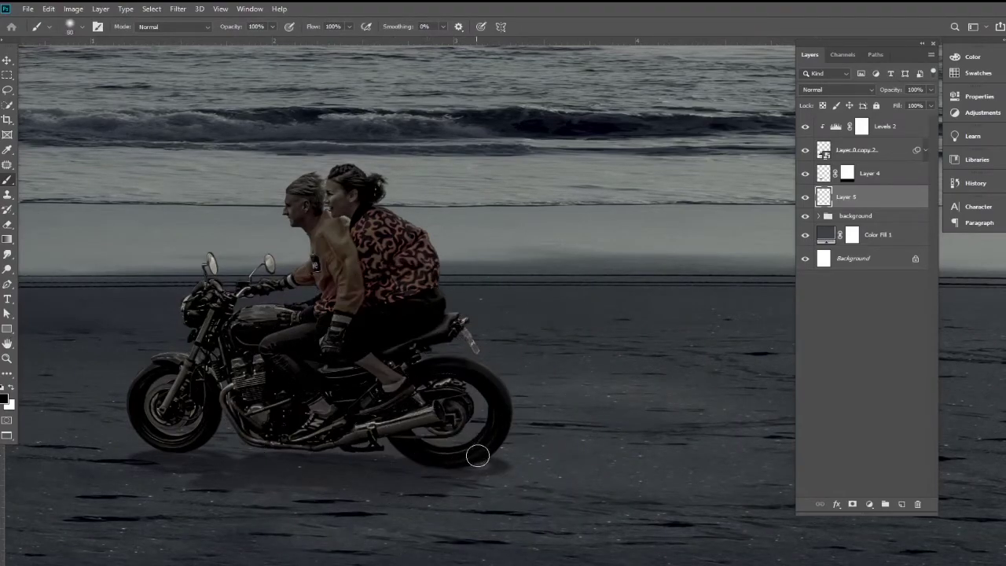
{"action": "key", "text": "bracketleft"}
{"action": "key", "text": "bracketleft"}
{"action": "scroll", "coordinate": [434, 486], "scroll_direction": "left", "scroll_amount": 2}
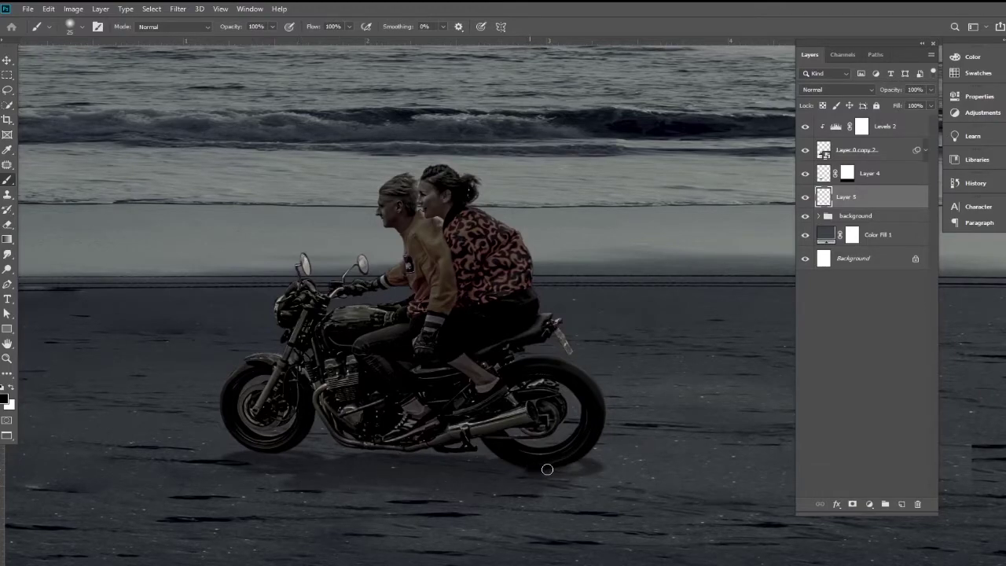
{"action": "left_click_drag", "start_coordinate": [524, 469], "coordinate": [555, 472]}
{"action": "scroll", "coordinate": [416, 409], "scroll_direction": "down", "scroll_amount": 2}
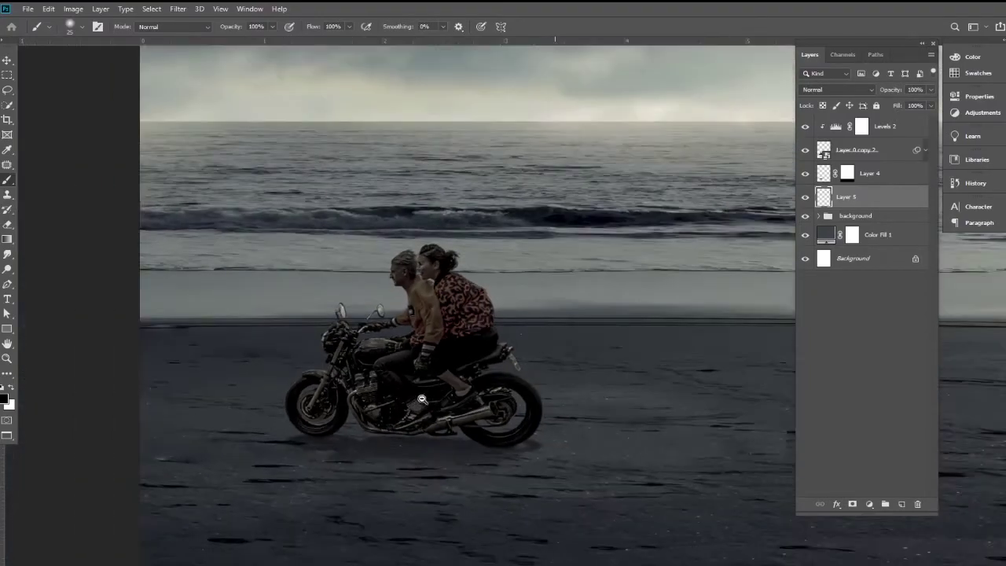
{"action": "scroll", "coordinate": [445, 383], "scroll_direction": "down", "scroll_amount": 1}
{"action": "scroll", "coordinate": [427, 370], "scroll_direction": "down", "scroll_amount": 1}
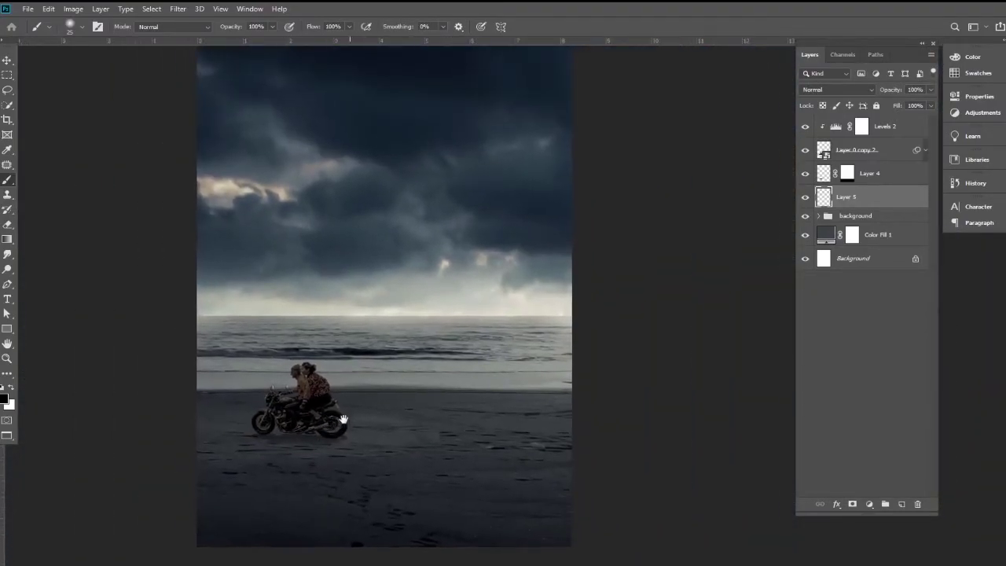
- Add a Hue/Saturation adjustment above Levels 2 with Saturation -40 and Lightness -33
{"action": "left_click", "coordinate": [6, 59]}
{"action": "scroll", "coordinate": [348, 396], "scroll_direction": "up", "scroll_amount": 2}
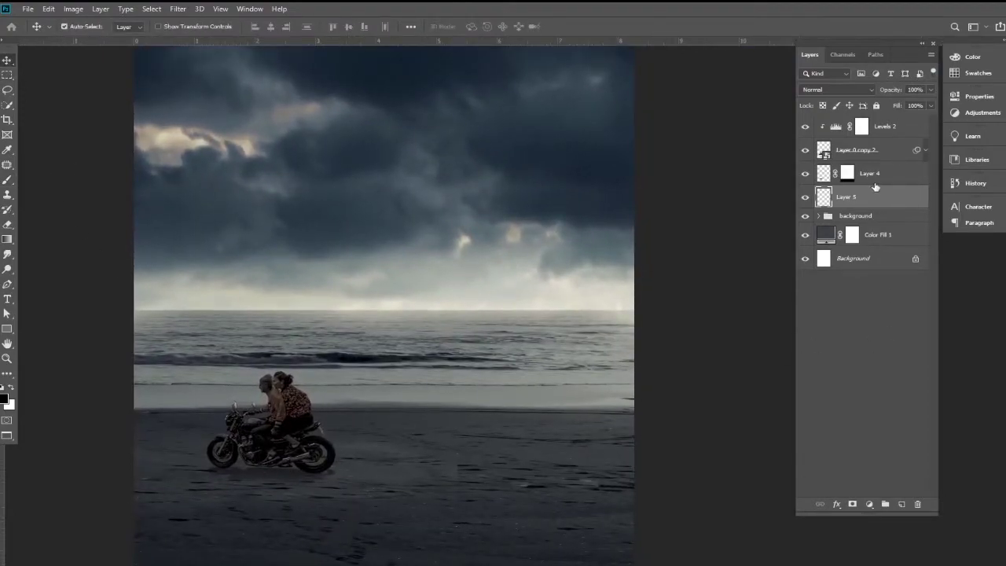
{"action": "left_click", "coordinate": [864, 154]}
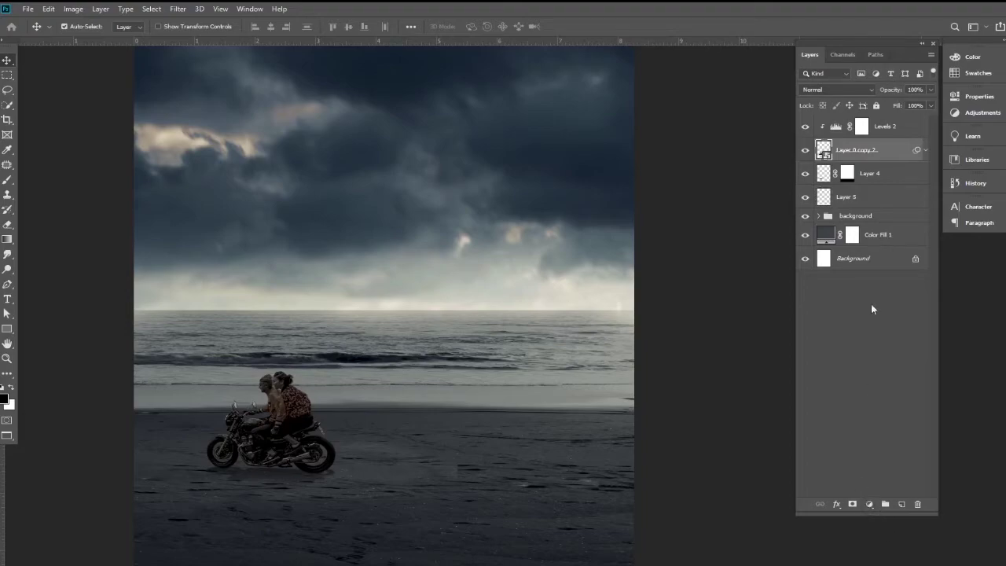
{"action": "left_click", "coordinate": [880, 128]}
{"action": "left_click", "coordinate": [870, 506]}
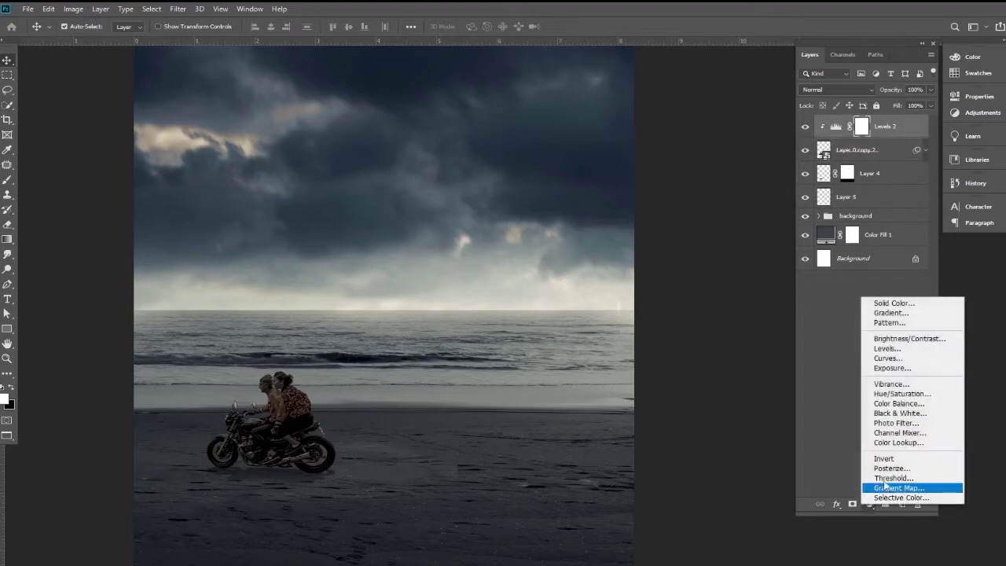
{"action": "left_click", "coordinate": [907, 396]}
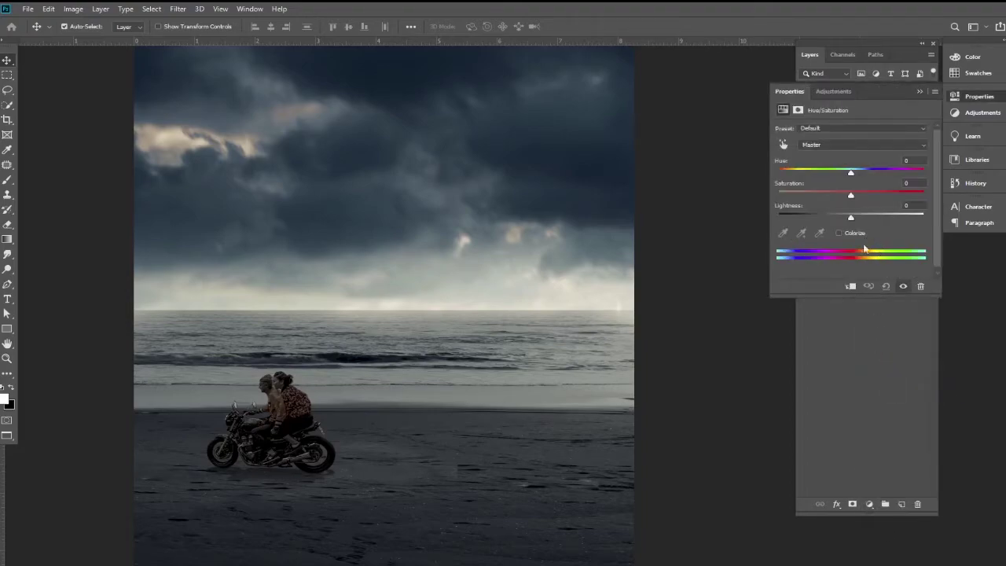
{"action": "mouse_move", "coordinate": [850, 194]}
{"action": "left_mouse_down"}
{"action": "mouse_move", "coordinate": [822, 196]}
{"action": "mouse_move", "coordinate": [826, 220]}
{"action": "left_mouse_up"}
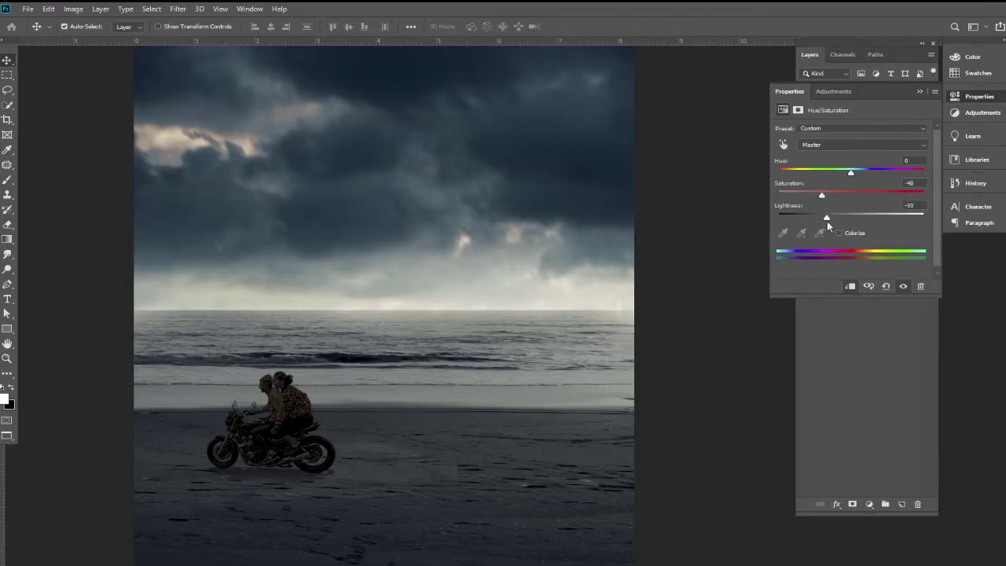
{"action": "left_click", "coordinate": [919, 92]}
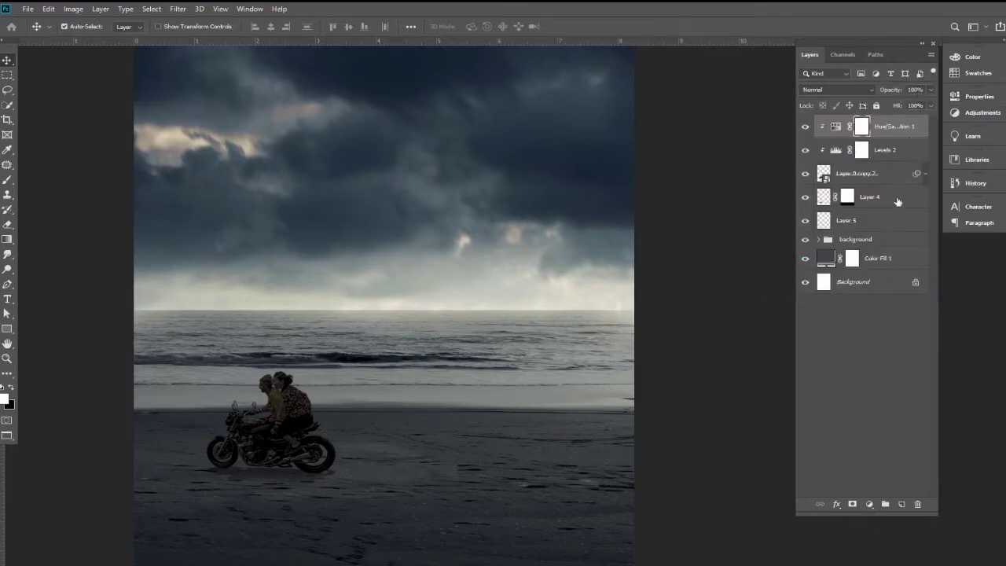
{"action": "scroll", "coordinate": [330, 397], "scroll_direction": "up", "scroll_amount": 1}
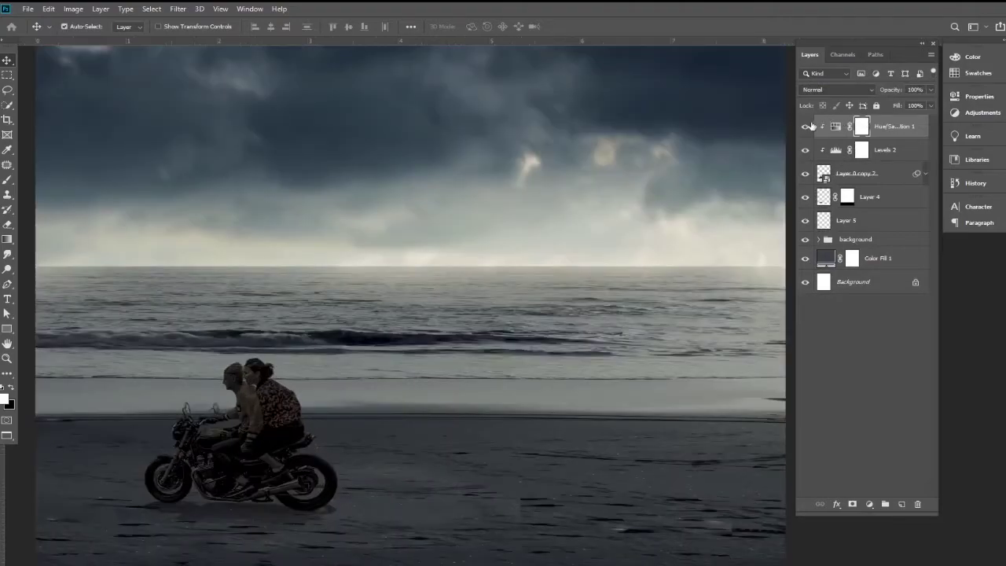
- Toggle the adjustment to compare the riders, then zoom in on their faces
{"action": "left_click", "coordinate": [805, 126]}
{"action": "left_click", "coordinate": [805, 125]}
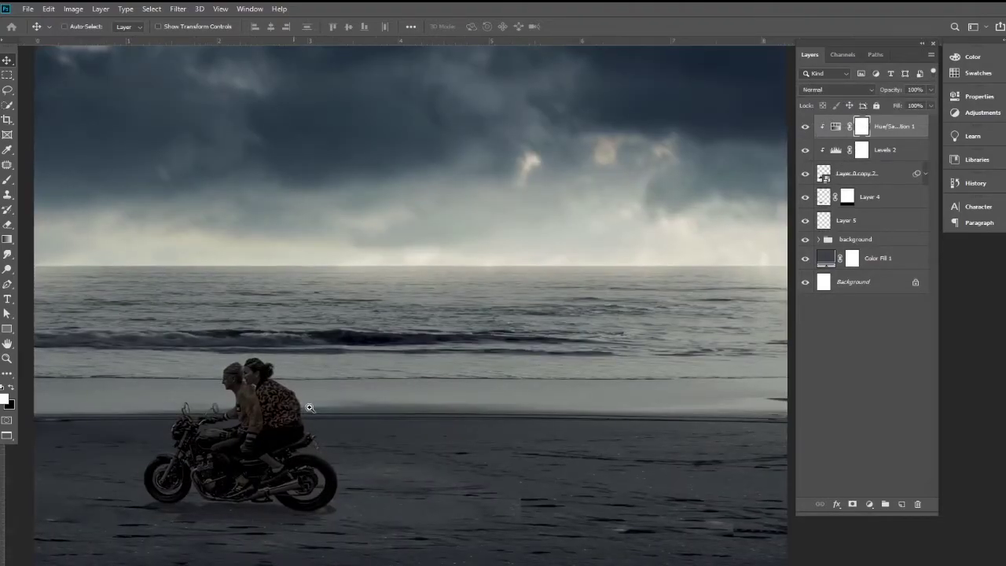
{"action": "scroll", "coordinate": [309, 407], "scroll_direction": "up", "scroll_amount": 1}
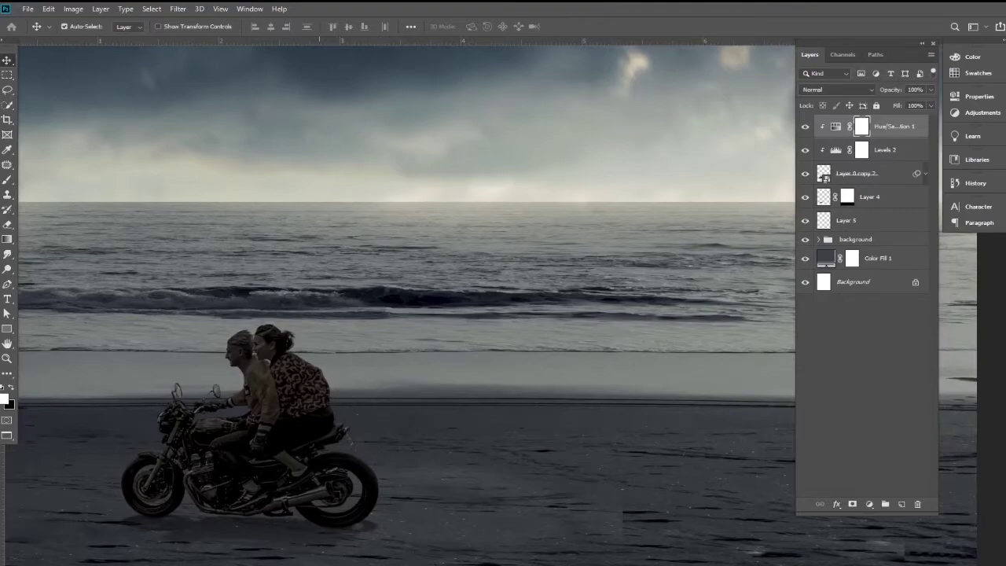
{"action": "scroll", "coordinate": [283, 407], "scroll_direction": "up", "scroll_amount": 2}
{"action": "scroll", "coordinate": [345, 411], "scroll_direction": "up", "scroll_amount": 1}
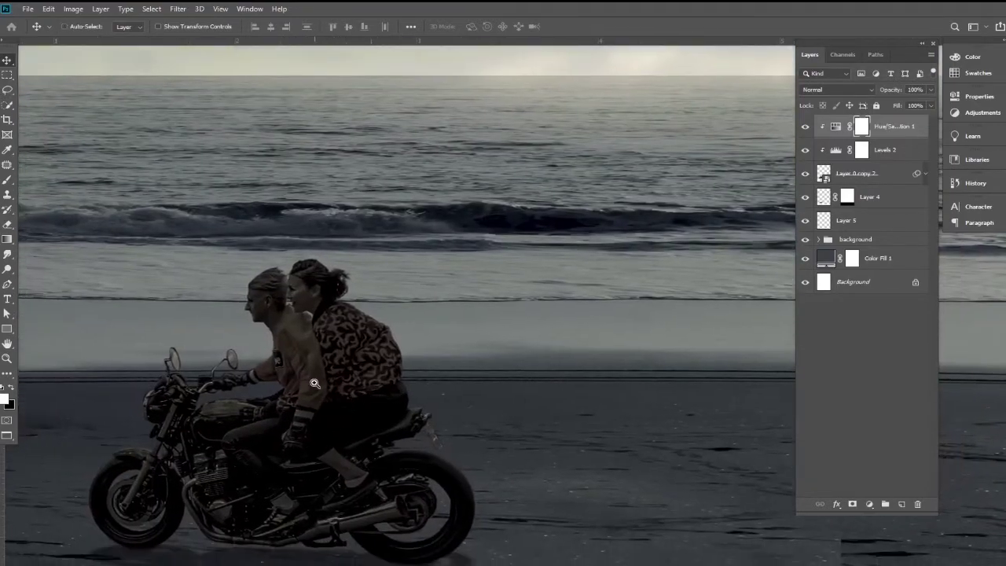
{"action": "scroll", "coordinate": [315, 383], "scroll_direction": "up", "scroll_amount": 2}
{"action": "left_click_drag", "start_coordinate": [333, 386], "coordinate": [427, 377]}
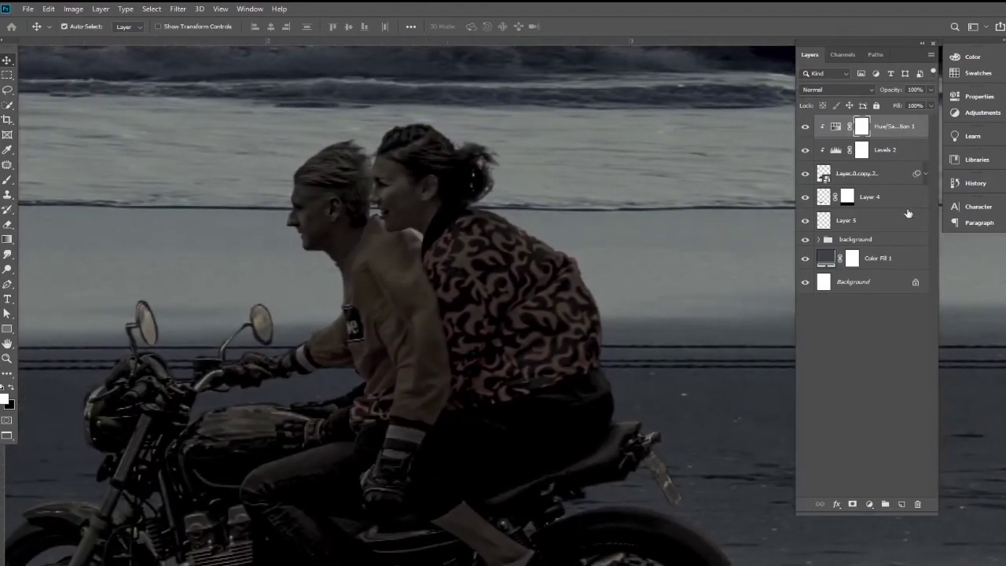
- Create a clipped Layer 6 filled with 50% gray in Overlay blend mode
{"action": "left_click", "coordinate": [901, 504]}
{"action": "key", "text": "x"}
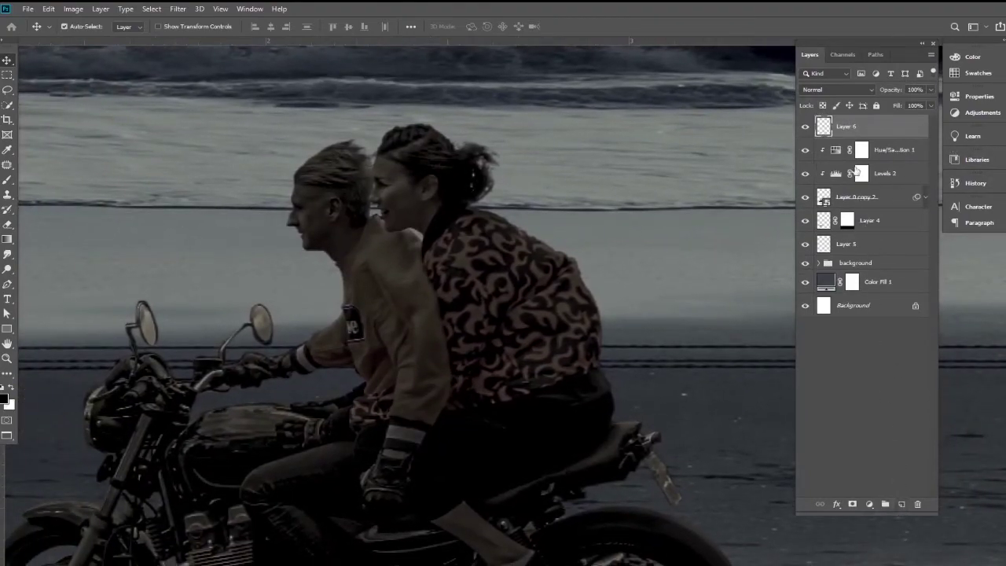
{"action": "left_click", "coordinate": [847, 135], "text": "alt"}
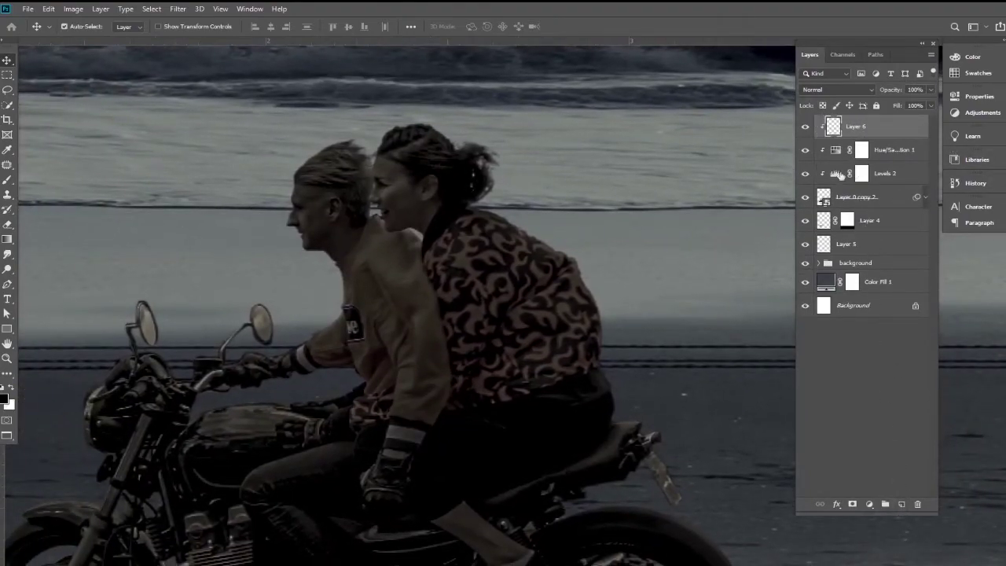
{"action": "left_click", "coordinate": [49, 9]}
{"action": "left_click", "coordinate": [68, 193]}
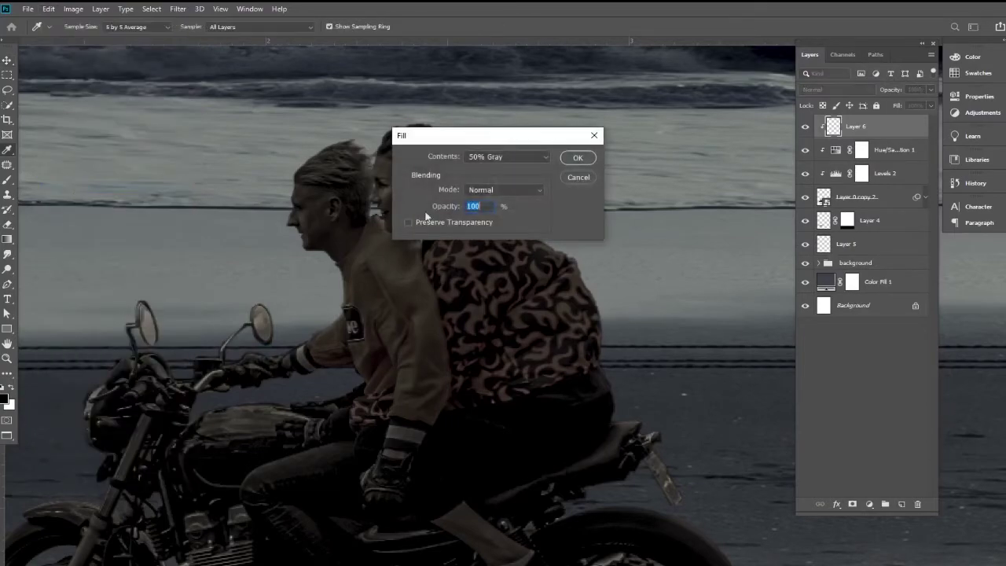
{"action": "left_click", "coordinate": [578, 159]}
{"action": "key", "text": "v"}
{"action": "left_click", "coordinate": [836, 90]}
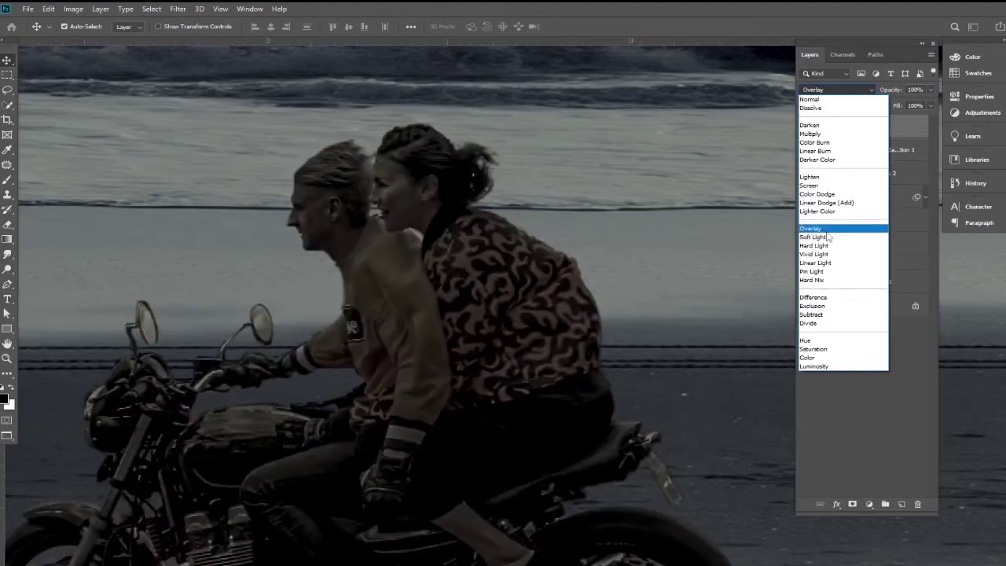
{"action": "left_click", "coordinate": [826, 231]}
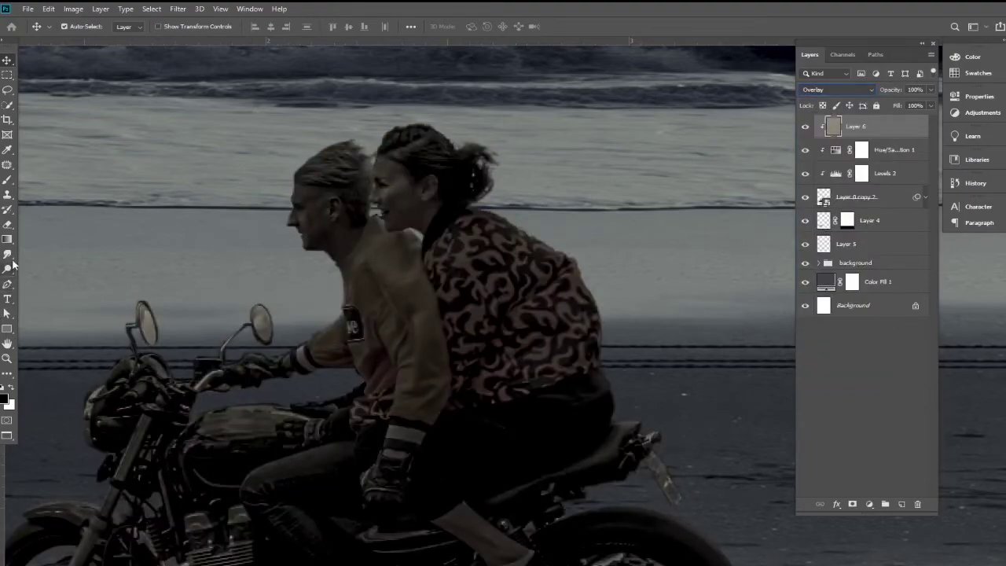
- Dodge and burn the riders with a small brush, then fit the whole poster on screen
{"action": "left_click", "coordinate": [8, 255]}
{"action": "right_click", "coordinate": [7, 268]}
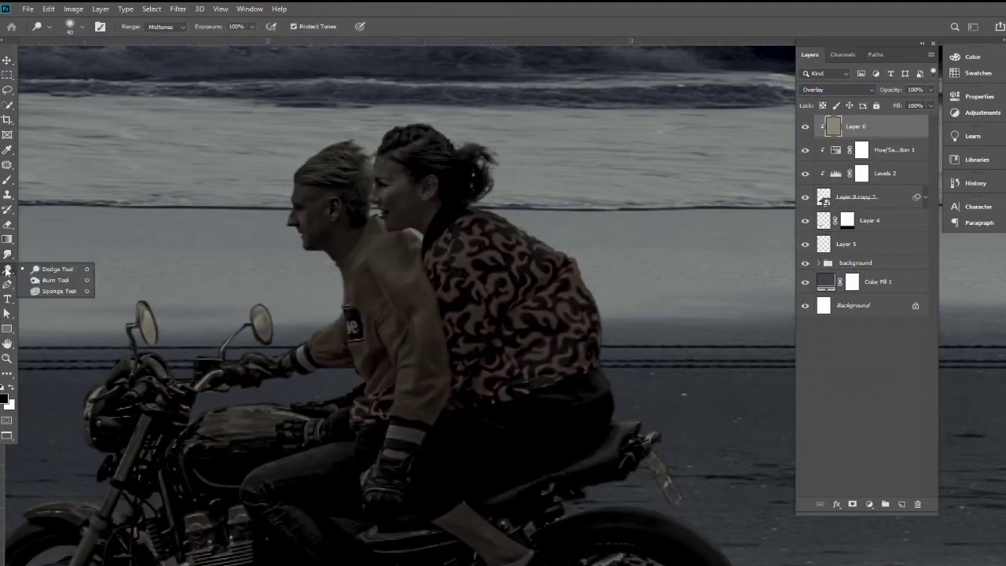
{"action": "left_click", "coordinate": [55, 270]}
{"action": "left_click_drag", "start_coordinate": [433, 308], "coordinate": [388, 308]}
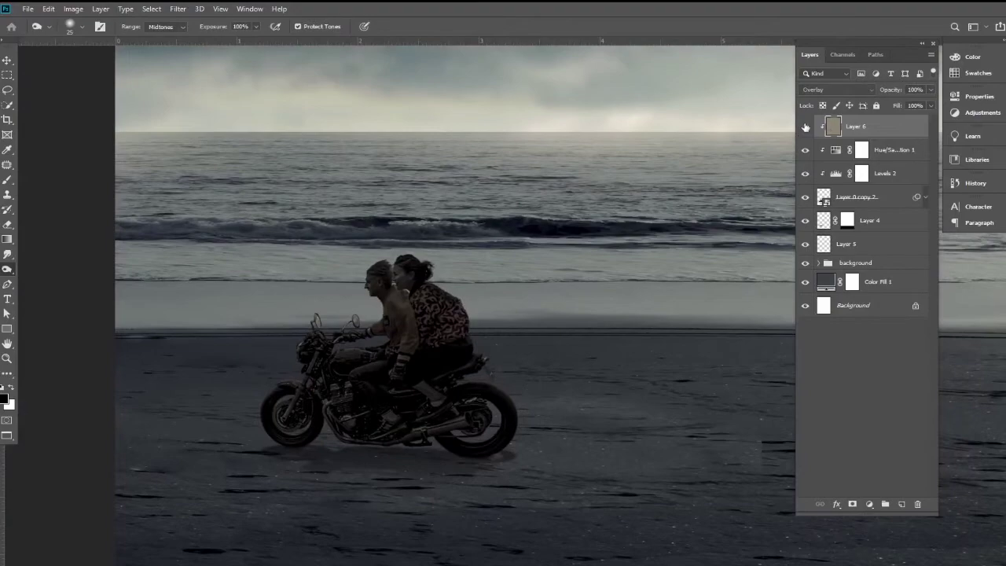
{"action": "key", "text": "shift+o"}
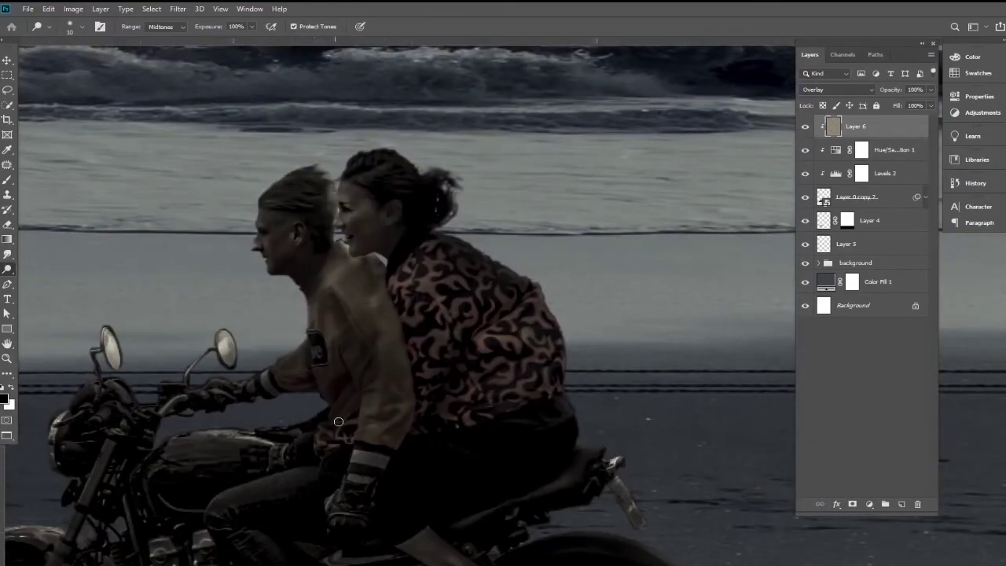
{"action": "key", "text": "ctrl+0"}
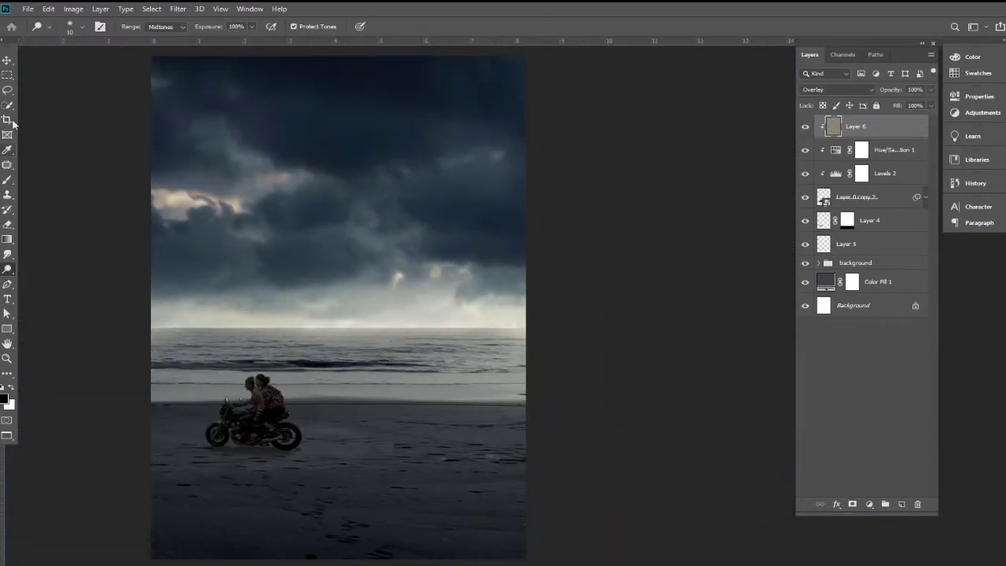
- Select the background group and toggle its visibility to compare
{"action": "left_click", "coordinate": [7, 60]}
{"action": "left_click", "coordinate": [847, 264]}
{"action": "left_click", "coordinate": [804, 263]}
{"action": "left_click", "coordinate": [804, 263]}
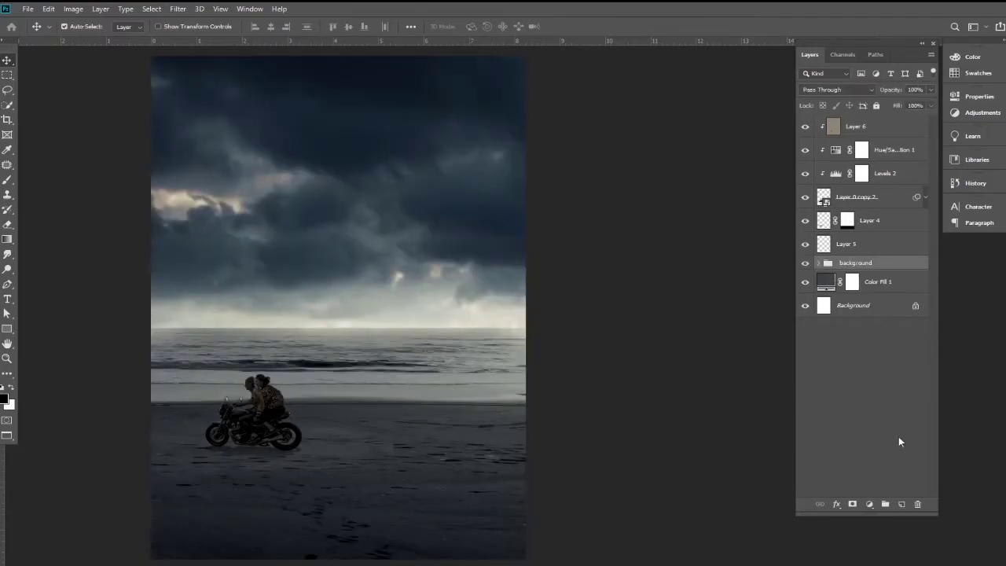
- Add a Brightness/Contrast adjustment with Brightness -35 and Contrast 30 on the background
{"action": "left_click", "coordinate": [869, 505]}
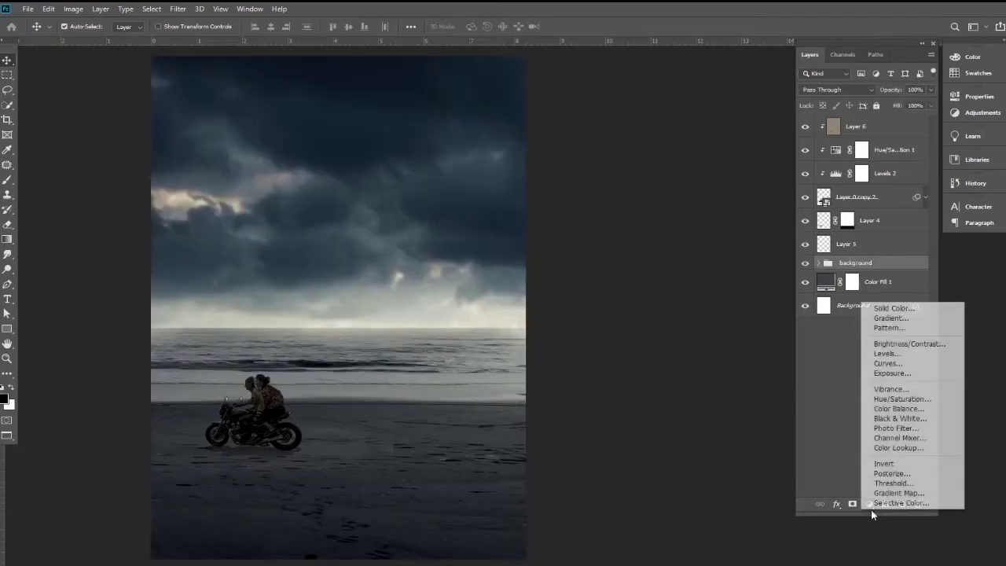
{"action": "left_click", "coordinate": [906, 345]}
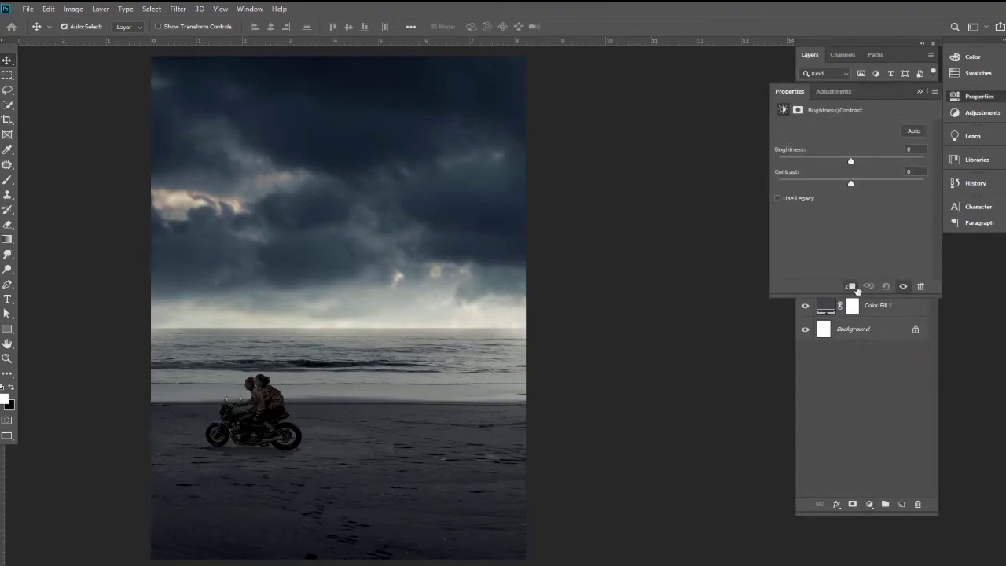
{"action": "left_click_drag", "start_coordinate": [850, 161], "coordinate": [821, 161]}
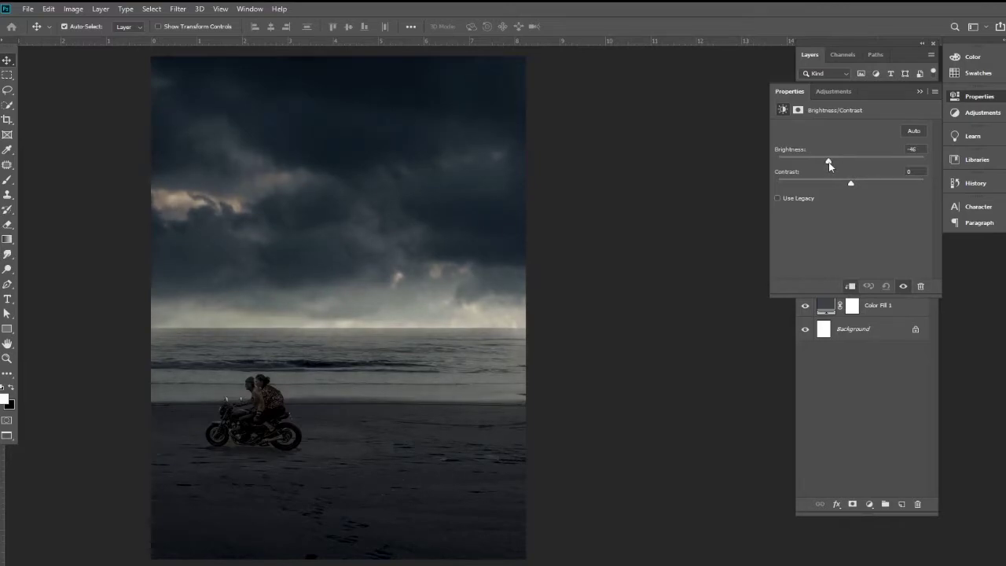
{"action": "left_click_drag", "start_coordinate": [827, 161], "coordinate": [873, 185]}
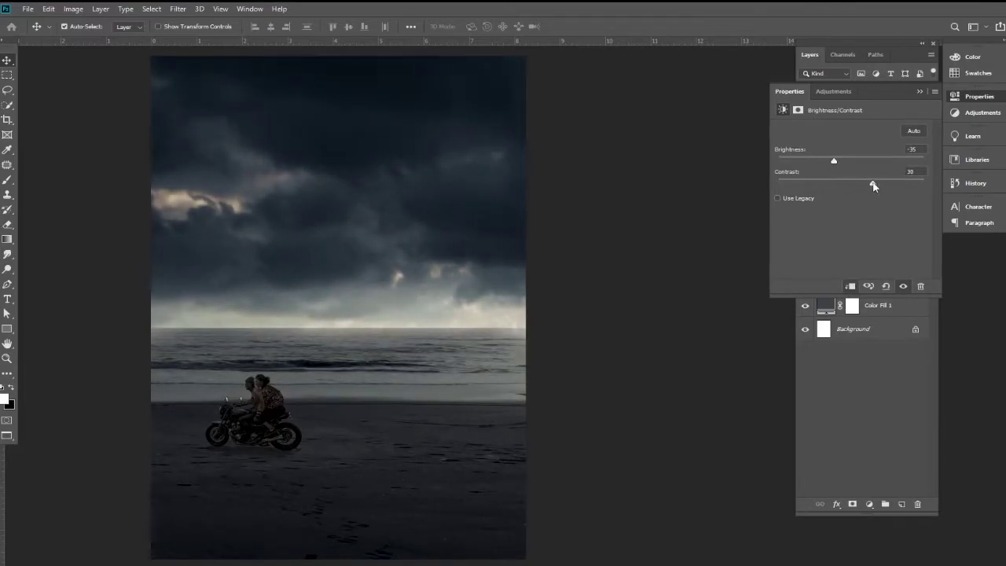
{"action": "left_click", "coordinate": [920, 92]}
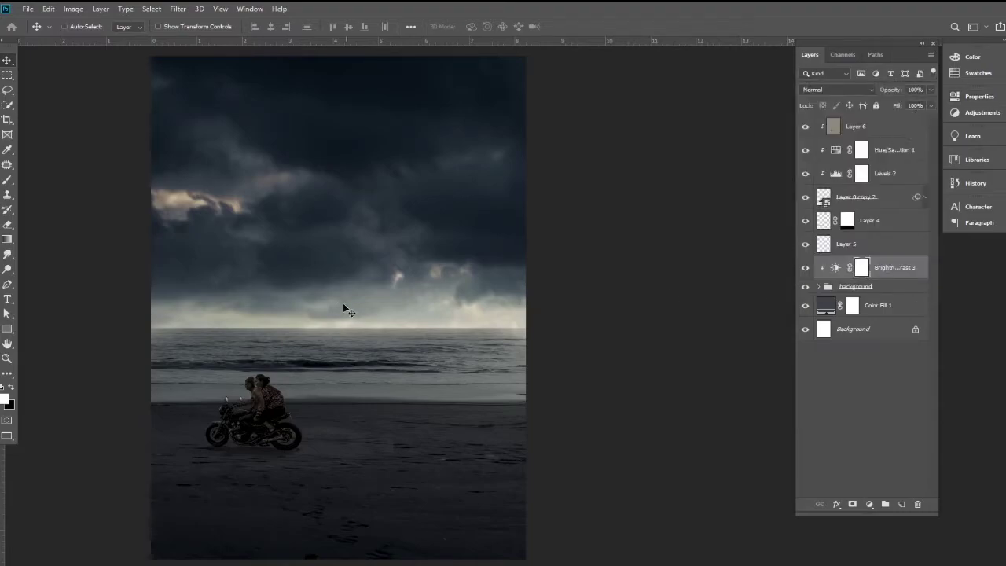
{"action": "scroll", "coordinate": [343, 311], "scroll_direction": "down", "scroll_amount": 1}
{"action": "left_click_drag", "start_coordinate": [352, 335], "coordinate": [371, 336]}
{"action": "scroll", "coordinate": [370, 314], "scroll_direction": "up", "scroll_amount": 1}
{"action": "scroll", "coordinate": [397, 312], "scroll_direction": "up", "scroll_amount": 1}
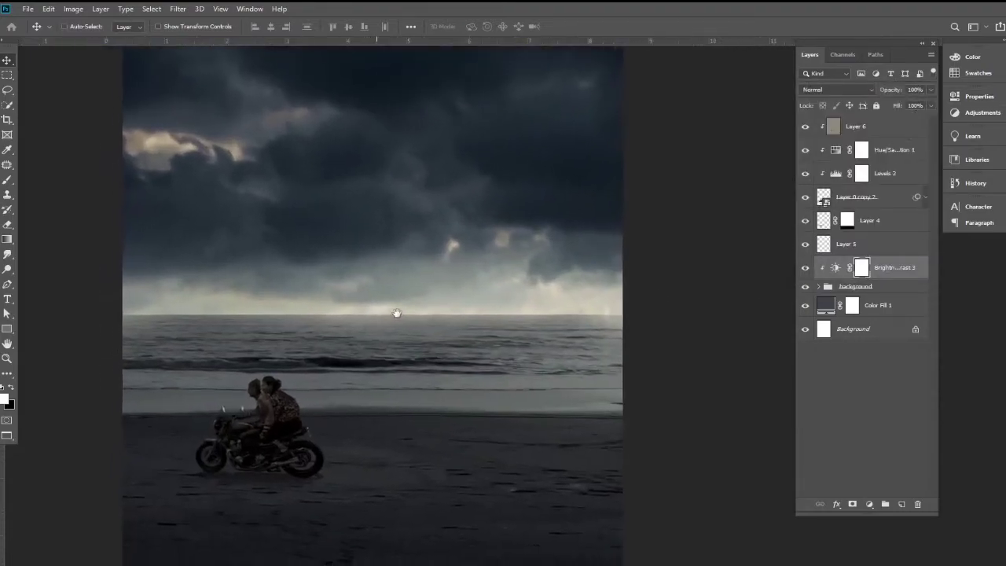
{"action": "scroll", "coordinate": [406, 309], "scroll_direction": "down", "scroll_amount": 1}
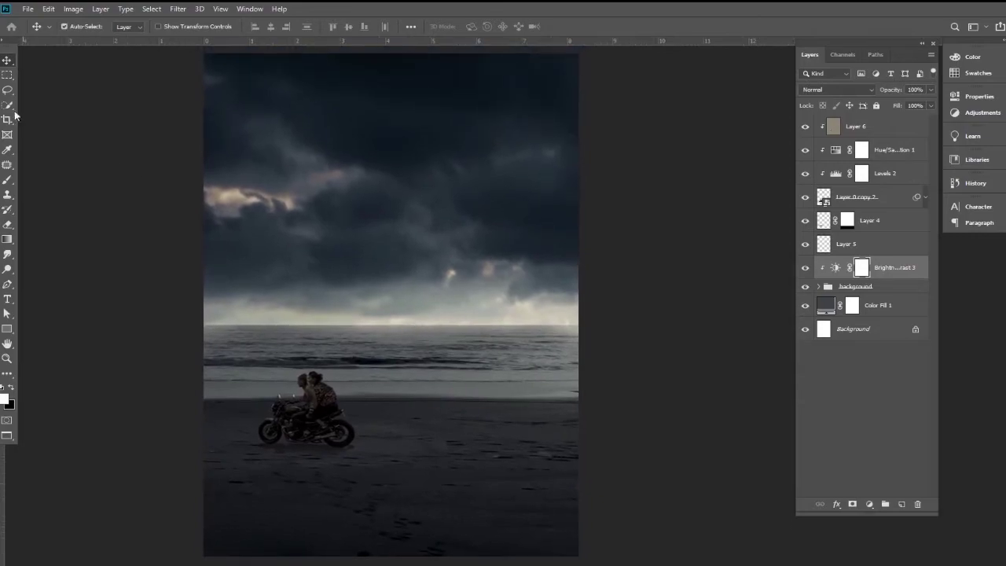
- Centre the cast photo over the sky, scale it to 33.4%, and add a layer mask
{"action": "left_click", "coordinate": [869, 128]}
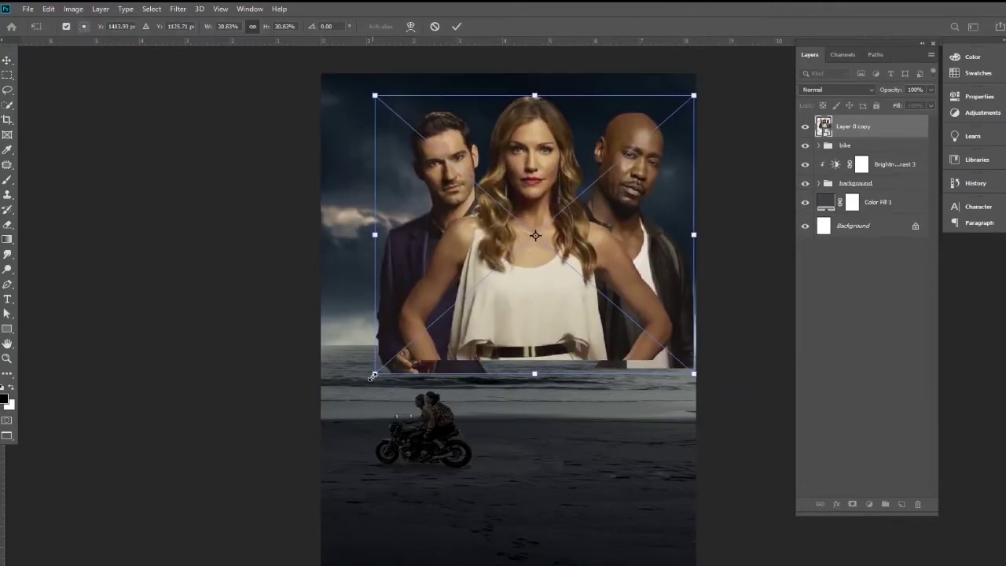
{"action": "left_click_drag", "start_coordinate": [564, 309], "coordinate": [543, 295]}
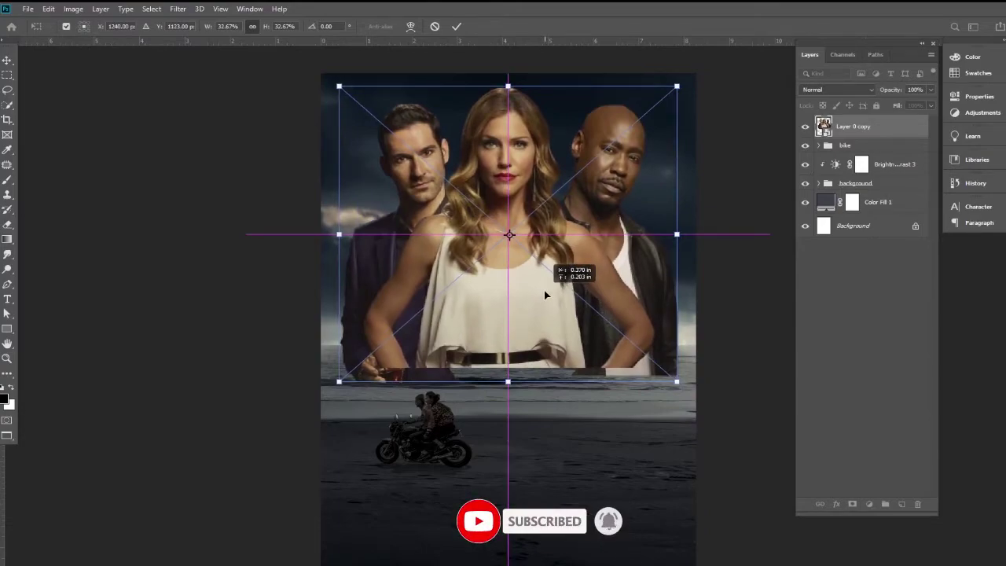
{"action": "left_click_drag", "start_coordinate": [543, 295], "coordinate": [545, 297]}
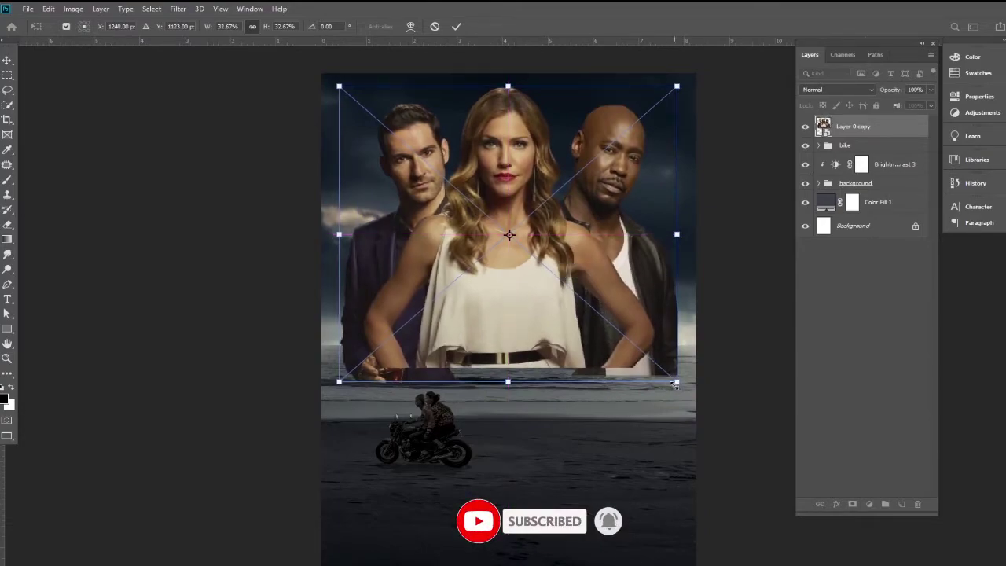
{"action": "left_click_drag", "start_coordinate": [674, 383], "coordinate": [684, 388]}
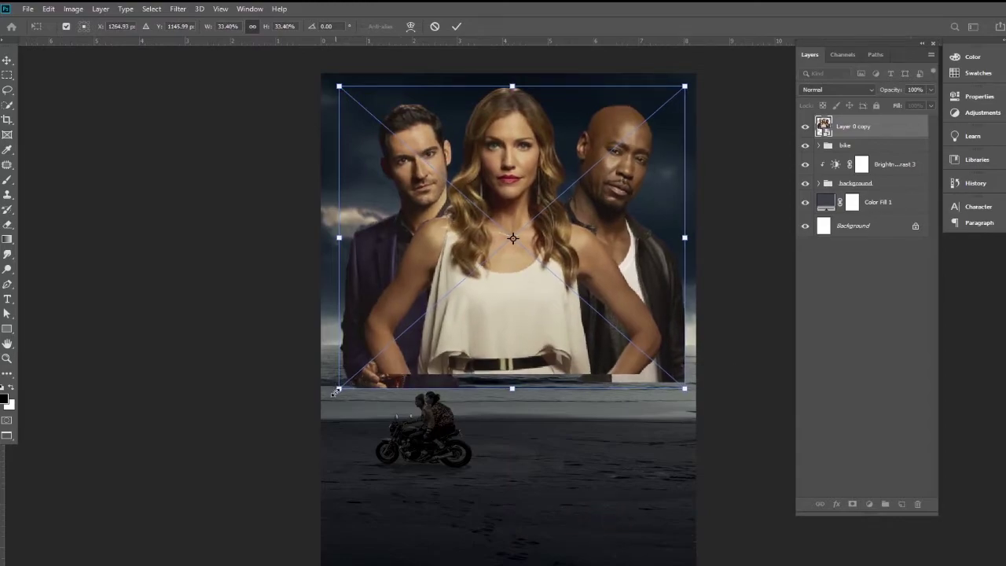
{"action": "left_click_drag", "start_coordinate": [334, 390], "coordinate": [333, 392]}
{"action": "key", "text": "Return"}
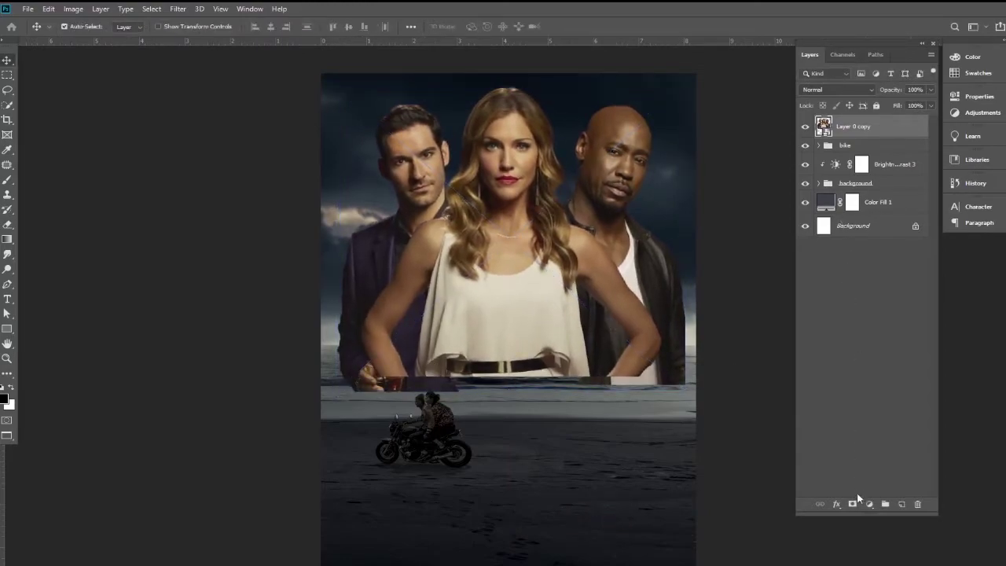
{"action": "left_click", "coordinate": [851, 503]}
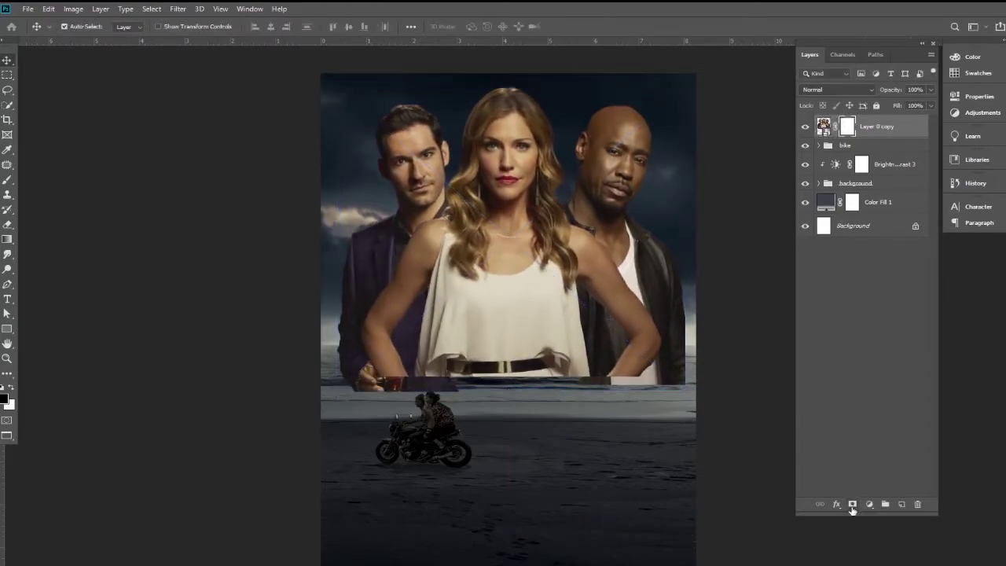
- Fade the cast's lower bodies into the sea with a gradient on their mask
{"action": "left_click", "coordinate": [9, 238]}
{"action": "left_click_drag", "start_coordinate": [509, 345], "coordinate": [509, 374]}
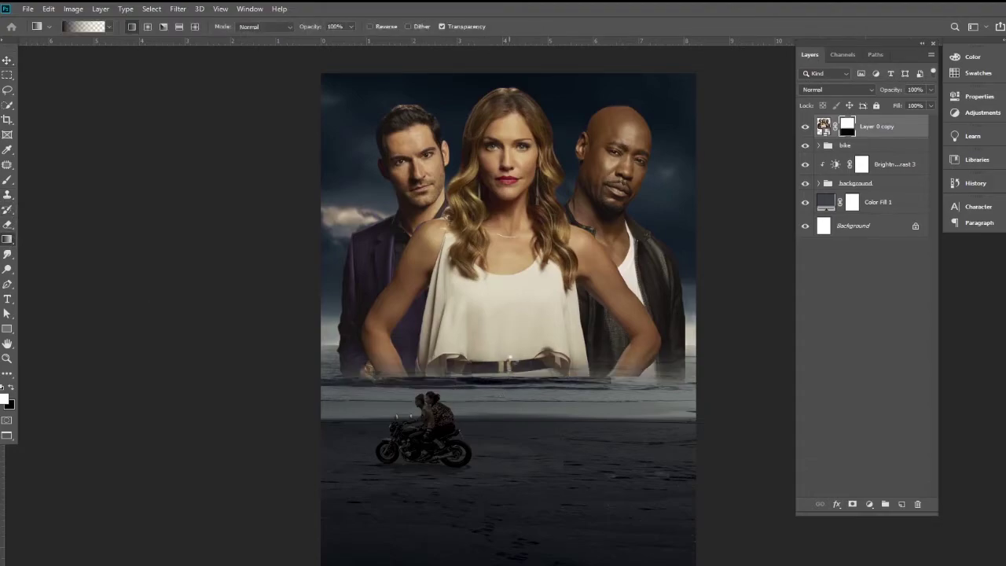
{"action": "mouse_move", "coordinate": [509, 322]}
{"action": "left_mouse_down"}
{"action": "mouse_move", "coordinate": [509, 369]}
{"action": "mouse_move", "coordinate": [516, 357]}
{"action": "left_mouse_up"}
{"action": "left_click_drag", "start_coordinate": [511, 255], "coordinate": [512, 347]}
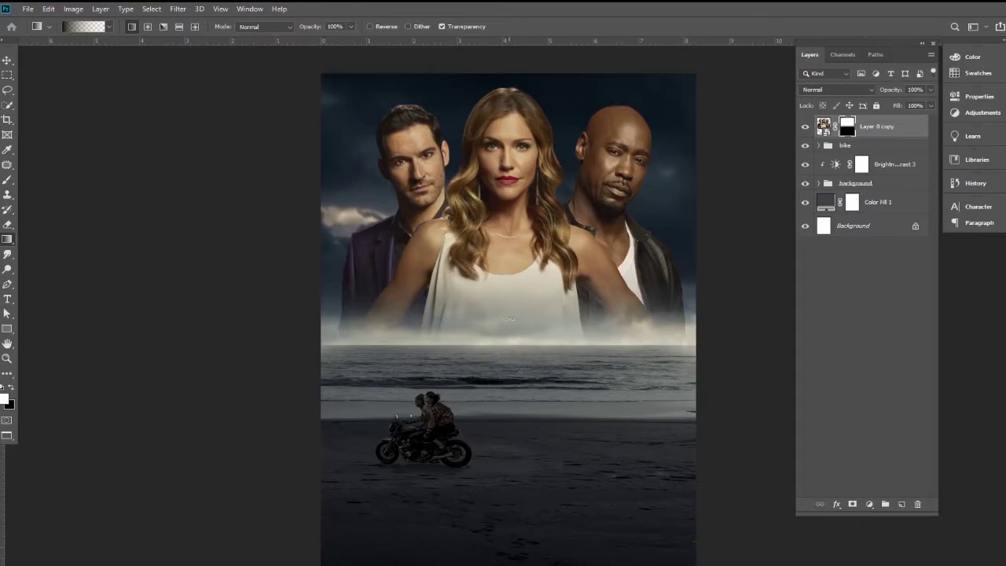
{"action": "left_click_drag", "start_coordinate": [509, 271], "coordinate": [509, 311]}
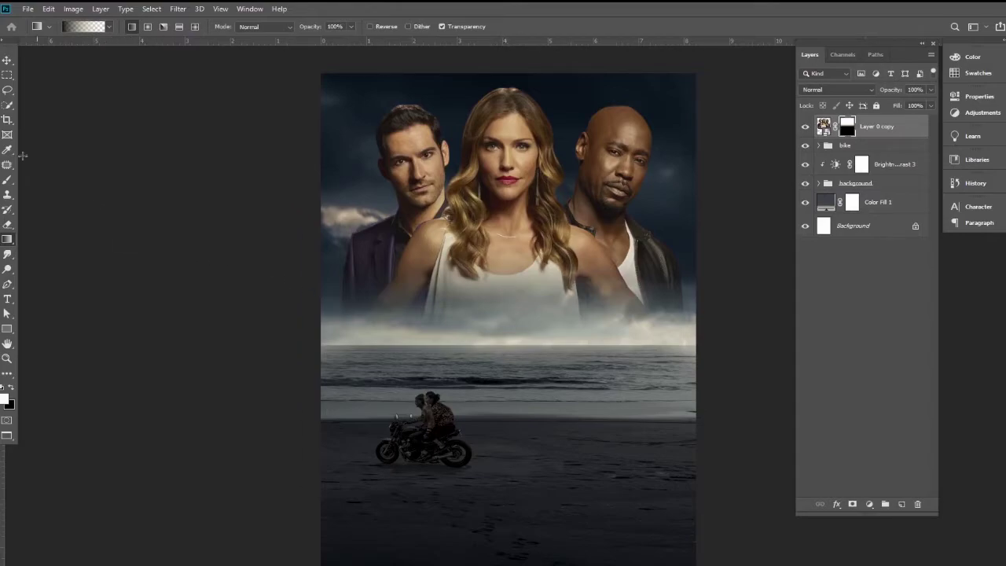
- Nudge the background and bike groups down slightly with Shift+Down
{"action": "left_click", "coordinate": [7, 61]}
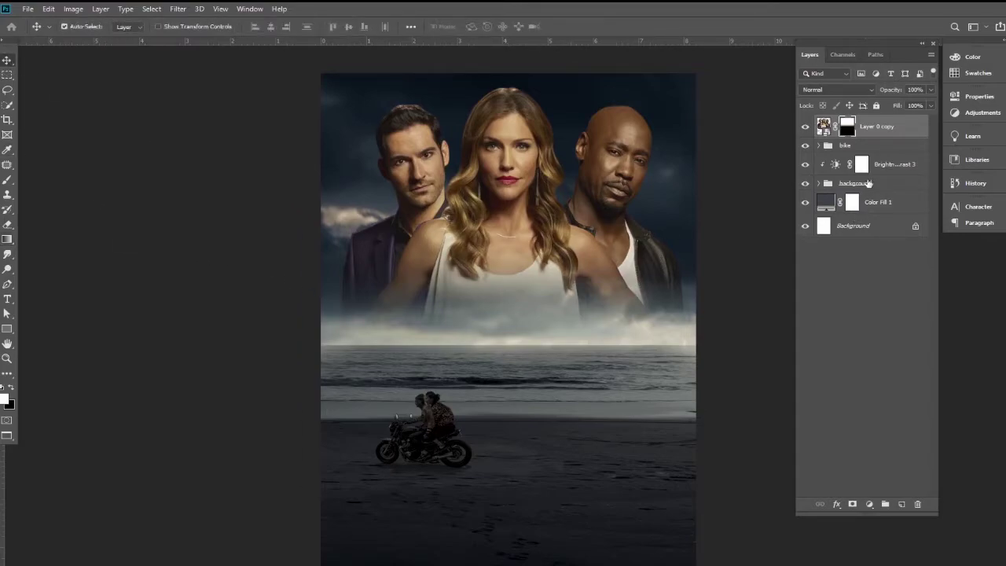
{"action": "left_click", "coordinate": [867, 183]}
{"action": "left_click", "coordinate": [845, 145], "text": "ctrl"}
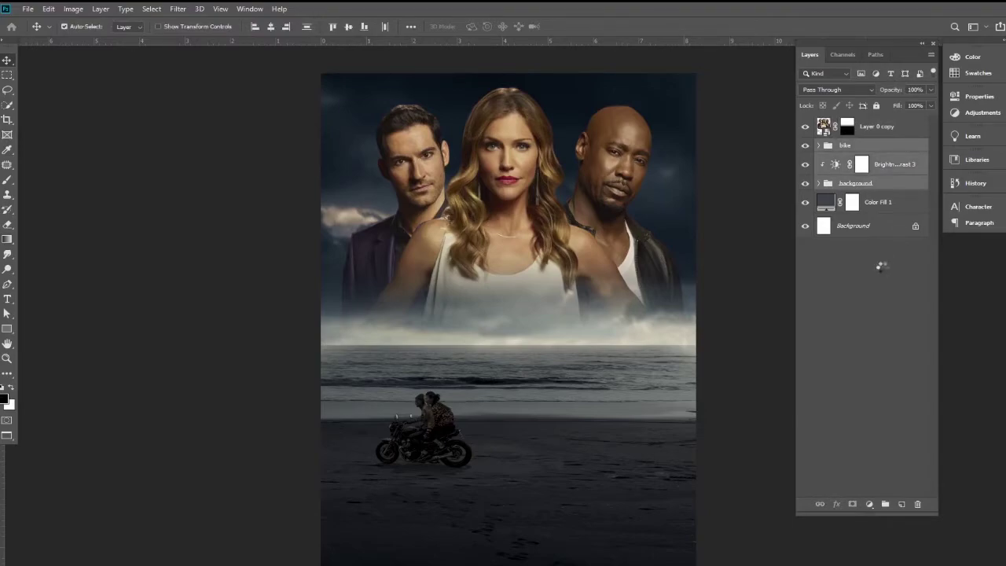
{"action": "key", "text": "shift+Down"}
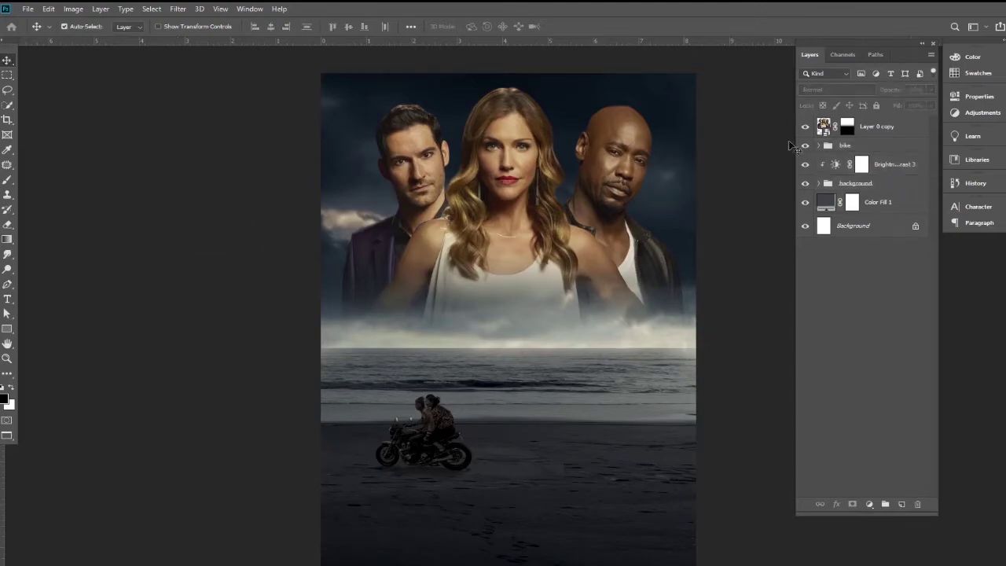
{"action": "left_click", "coordinate": [876, 127]}
{"action": "left_click_drag", "start_coordinate": [497, 283], "coordinate": [685, 349]}
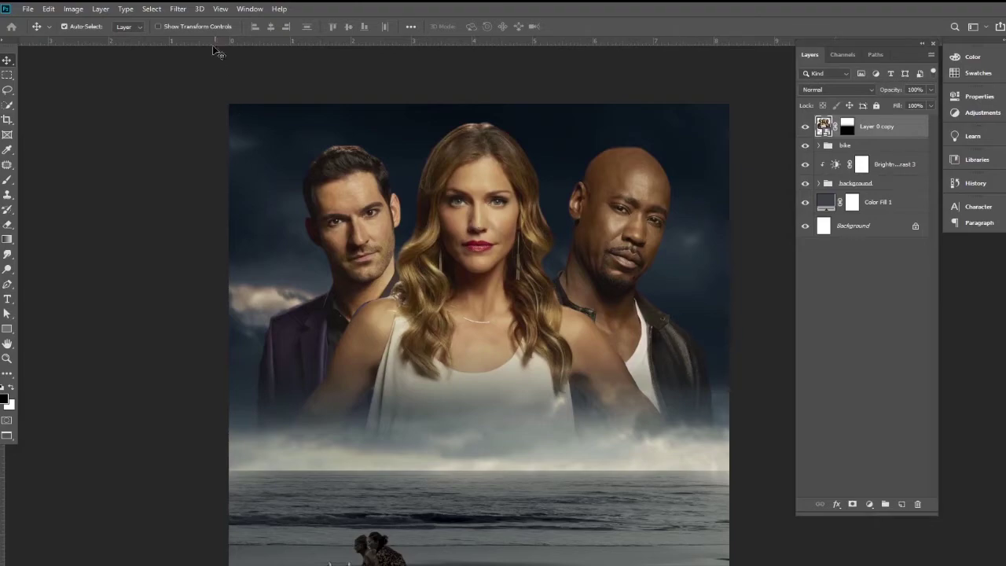
- In Camera Raw, set temperature -11, exposure -0.45, shadows -56, and lower highlights and whites
{"action": "left_click", "coordinate": [179, 10]}
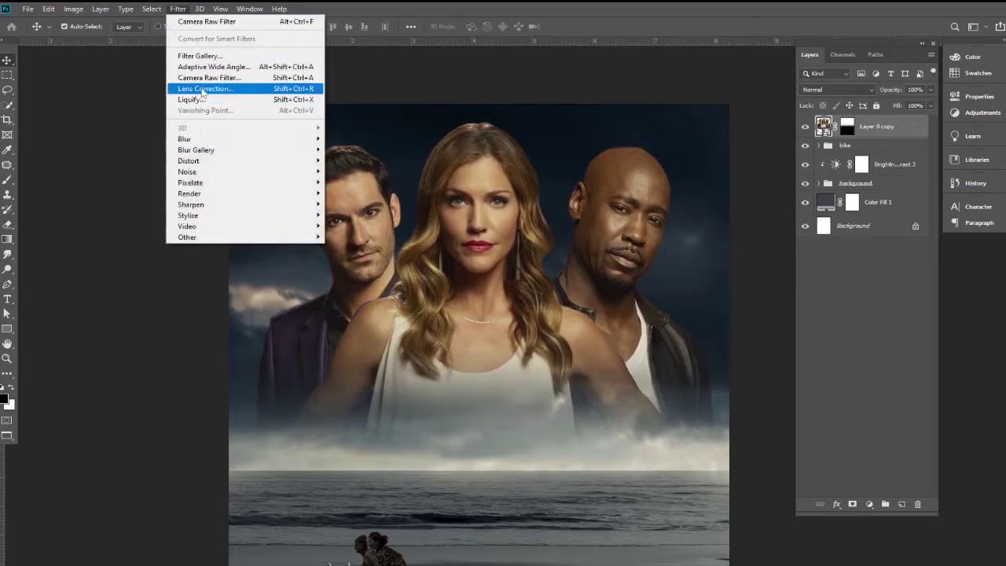
{"action": "left_click", "coordinate": [202, 78]}
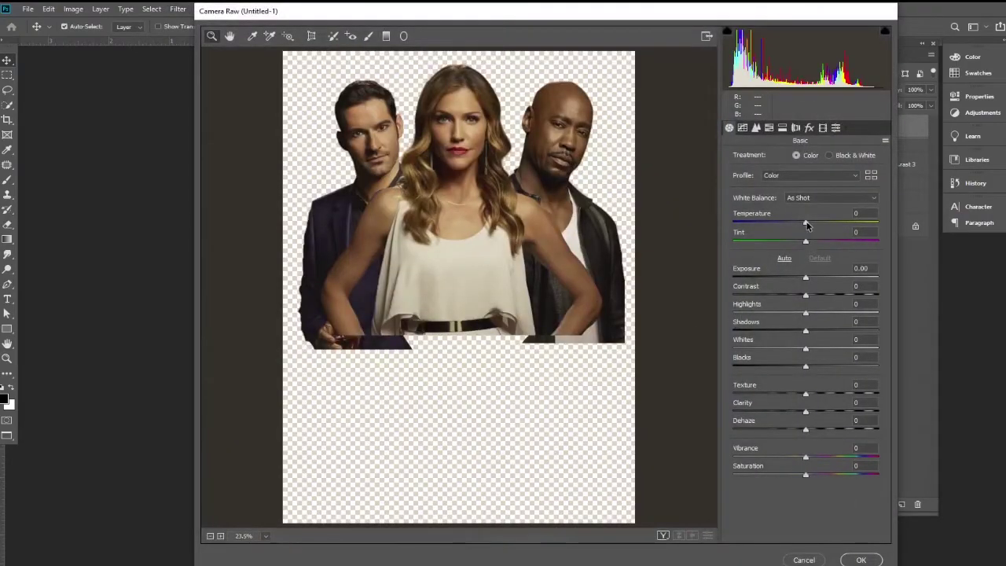
{"action": "left_click_drag", "start_coordinate": [805, 222], "coordinate": [797, 223]}
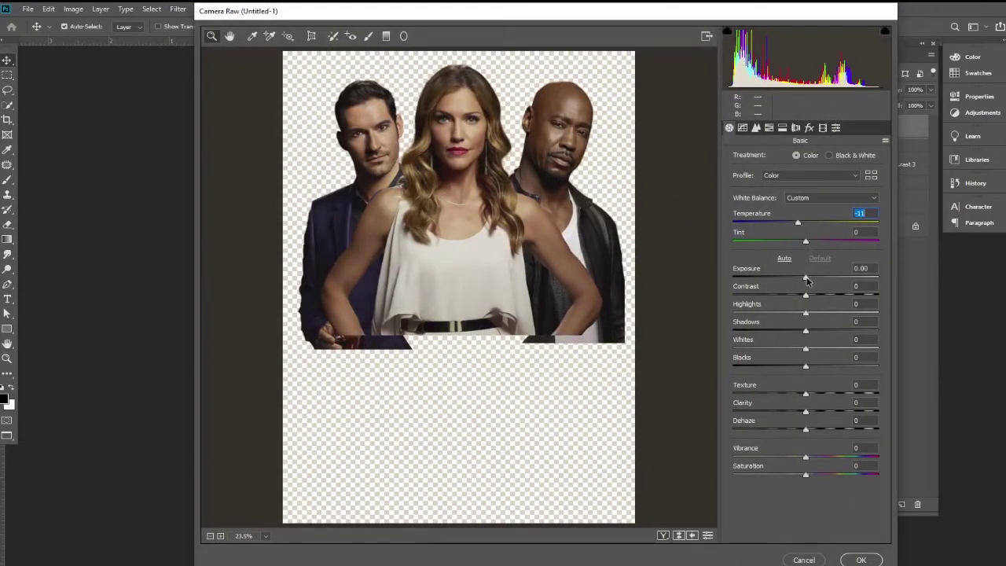
{"action": "mouse_move", "coordinate": [805, 278]}
{"action": "left_mouse_down"}
{"action": "mouse_move", "coordinate": [817, 281]}
{"action": "mouse_move", "coordinate": [797, 281]}
{"action": "mouse_move", "coordinate": [800, 297]}
{"action": "mouse_move", "coordinate": [817, 296]}
{"action": "left_mouse_up"}
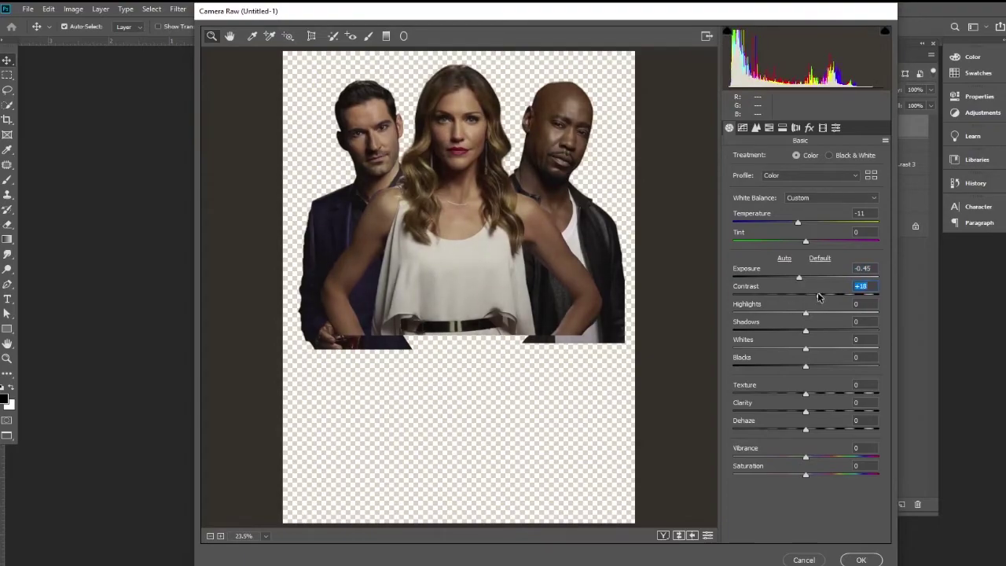
{"action": "left_click_drag", "start_coordinate": [805, 313], "coordinate": [721, 314]}
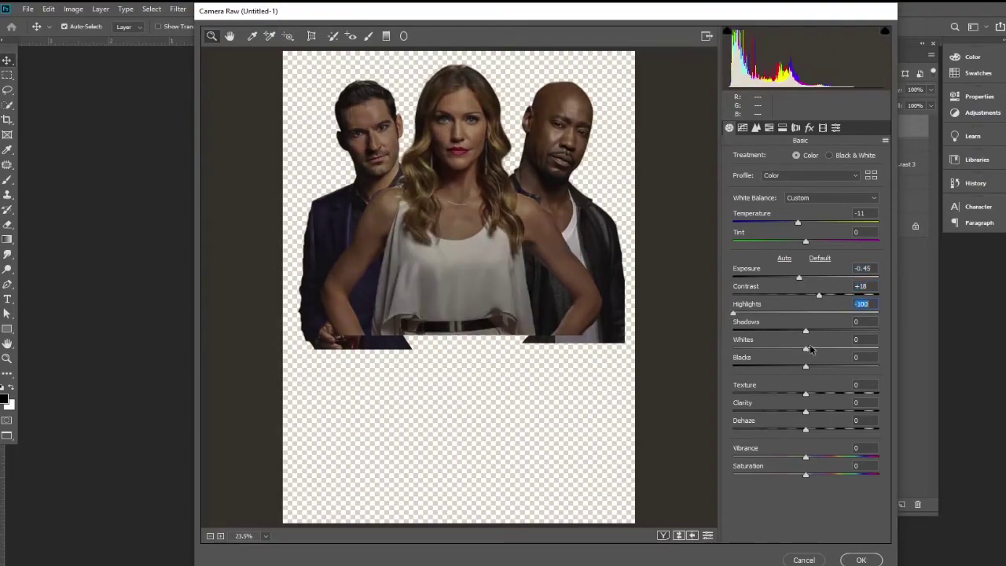
{"action": "mouse_move", "coordinate": [805, 330]}
{"action": "left_mouse_down"}
{"action": "mouse_move", "coordinate": [949, 335]}
{"action": "mouse_move", "coordinate": [829, 331]}
{"action": "left_mouse_up"}
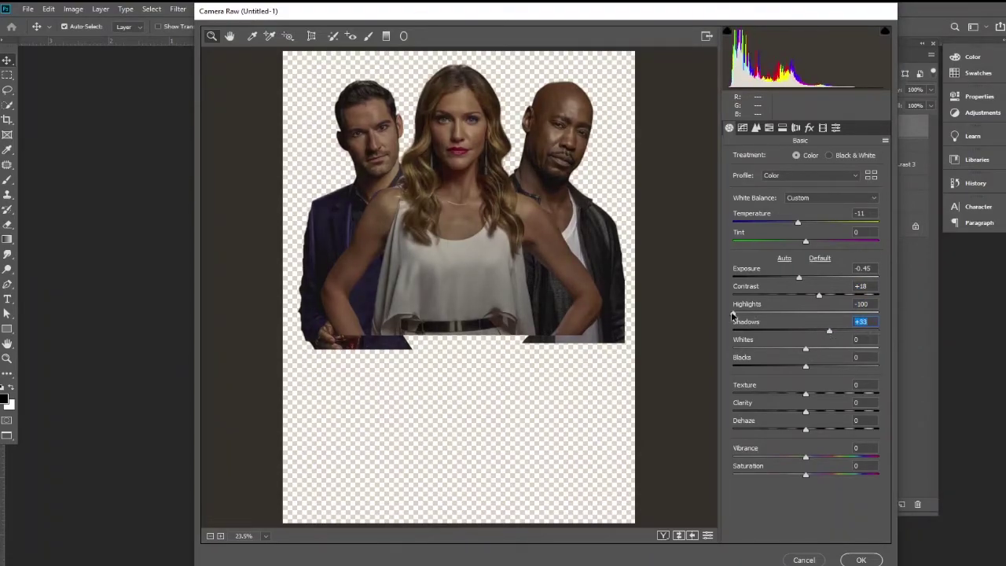
{"action": "mouse_move", "coordinate": [732, 315]}
{"action": "left_mouse_down"}
{"action": "mouse_move", "coordinate": [847, 315]}
{"action": "mouse_move", "coordinate": [765, 331]}
{"action": "left_mouse_up"}
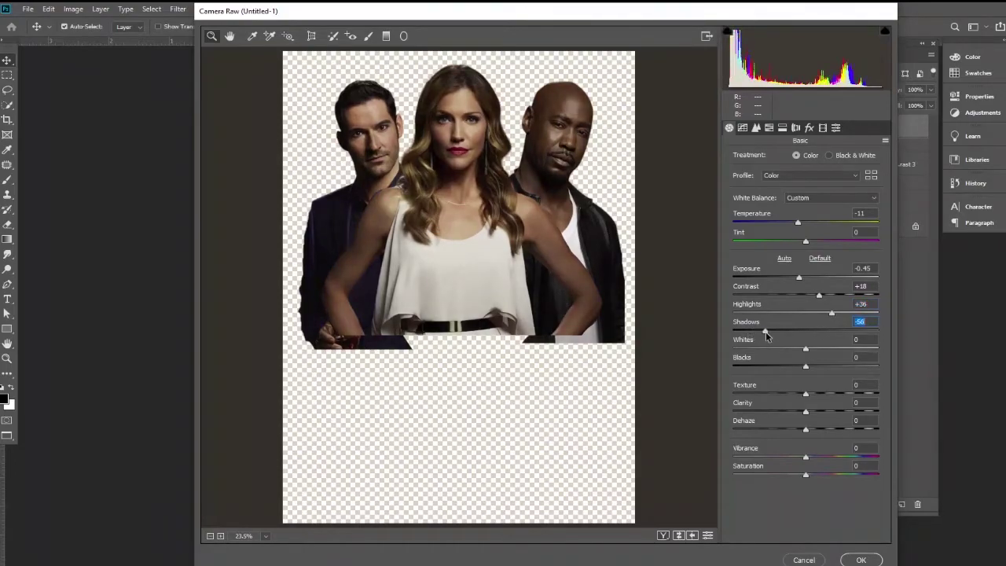
{"action": "left_click_drag", "start_coordinate": [831, 314], "coordinate": [808, 314]}
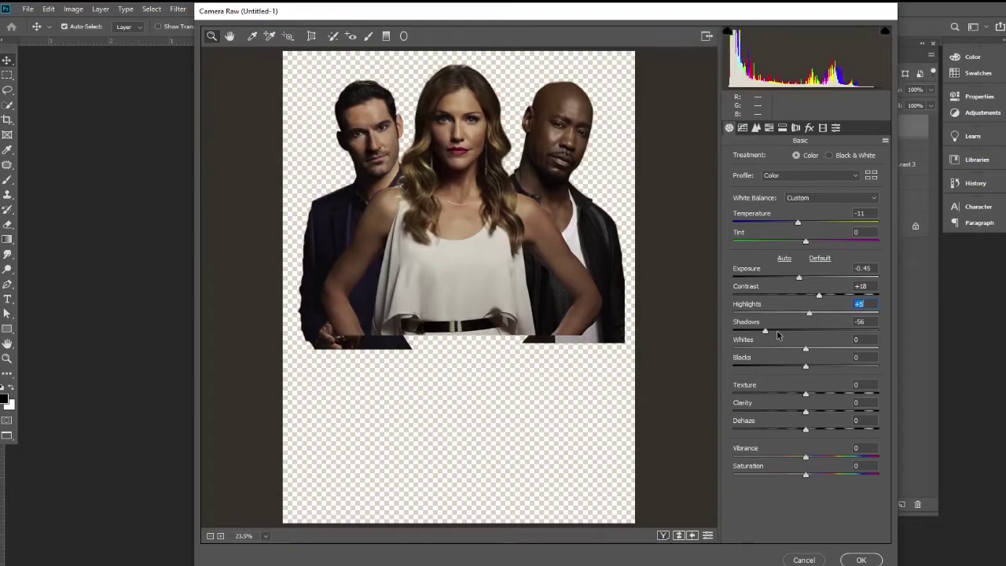
{"action": "left_click_drag", "start_coordinate": [805, 349], "coordinate": [773, 351]}
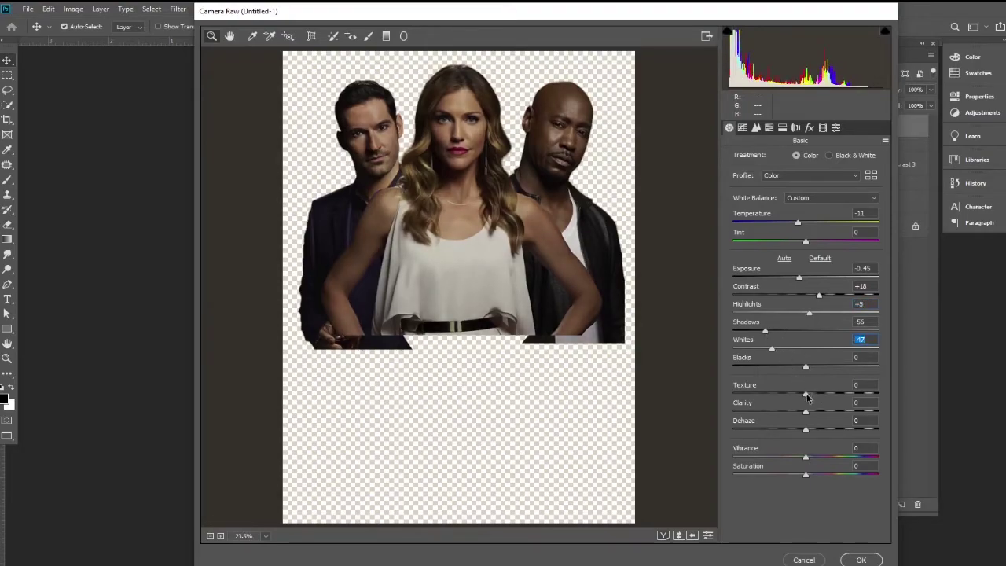
- Set Texture +28, Clarity +14 and Vibrance -32, then apply the Camera Raw filter
{"action": "mouse_move", "coordinate": [805, 397]}
{"action": "left_mouse_down"}
{"action": "mouse_move", "coordinate": [825, 399]}
{"action": "mouse_move", "coordinate": [815, 411]}
{"action": "left_mouse_up"}
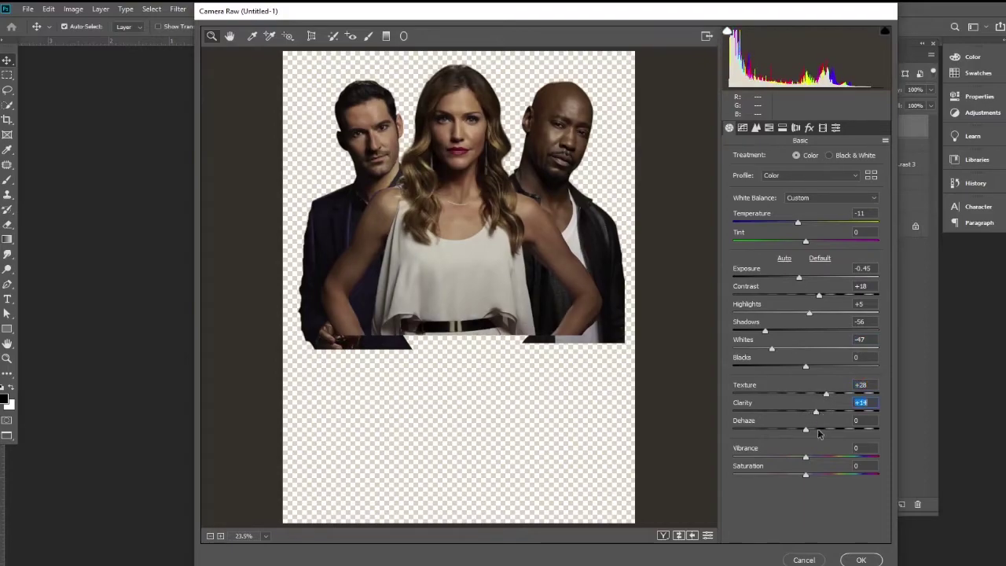
{"action": "left_click_drag", "start_coordinate": [805, 456], "coordinate": [777, 457]}
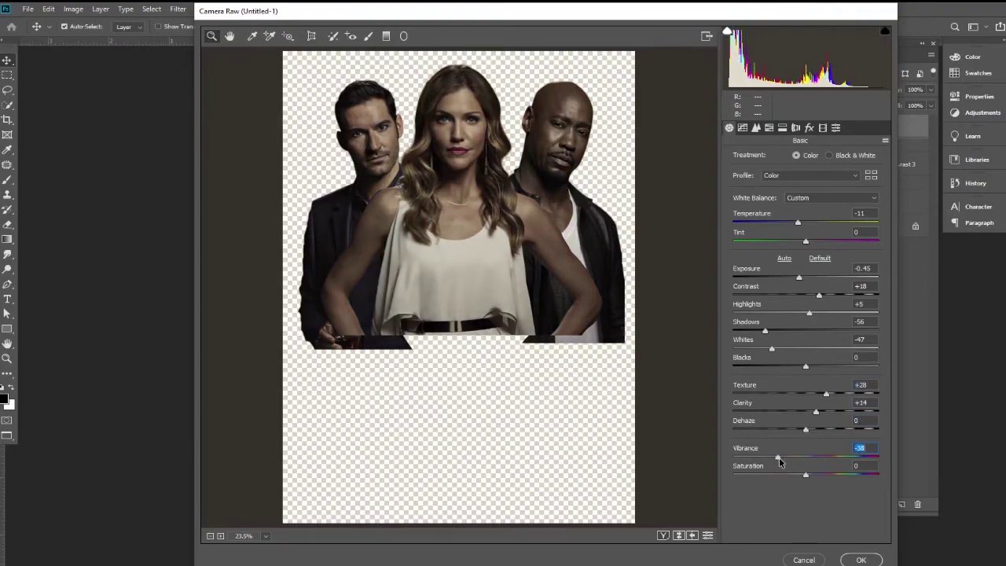
{"action": "mouse_move", "coordinate": [778, 459]}
{"action": "left_mouse_down"}
{"action": "mouse_move", "coordinate": [786, 475]}
{"action": "mouse_move", "coordinate": [823, 475]}
{"action": "mouse_move", "coordinate": [791, 479]}
{"action": "mouse_move", "coordinate": [798, 475]}
{"action": "left_mouse_up"}
{"action": "left_click", "coordinate": [860, 560]}
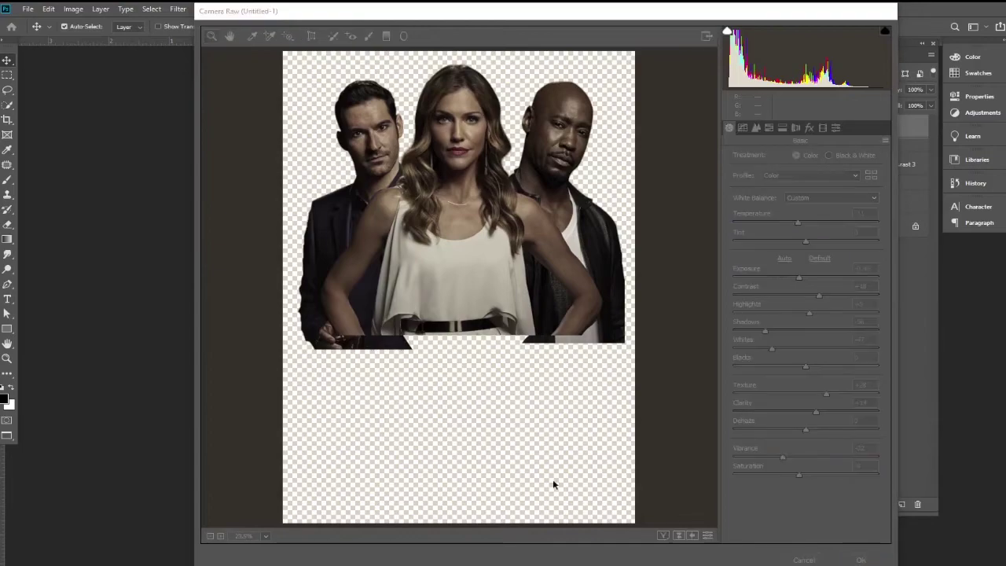
- Zoom and pan to frame the poster and collapse the cast layer's smart filters
{"action": "left_click", "coordinate": [488, 301], "text": "alt"}
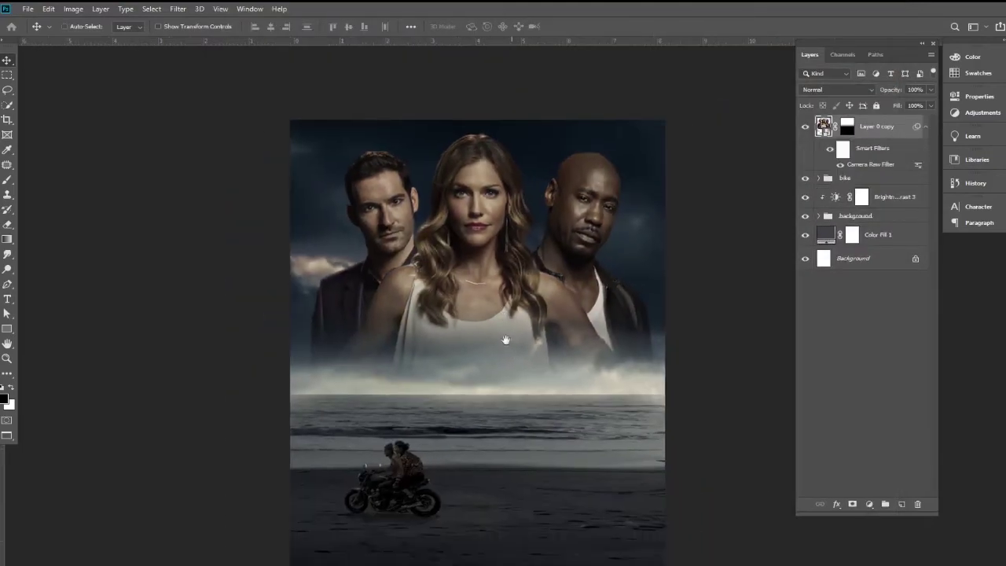
{"action": "left_click", "coordinate": [499, 325], "text": "alt"}
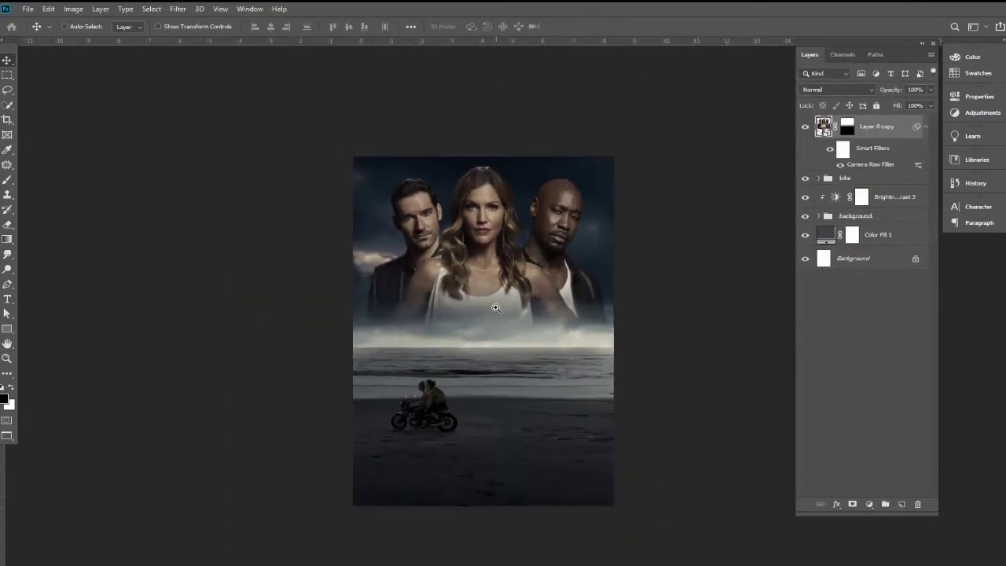
{"action": "left_click", "coordinate": [495, 310]}
{"action": "left_click_drag", "start_coordinate": [494, 305], "coordinate": [503, 317]}
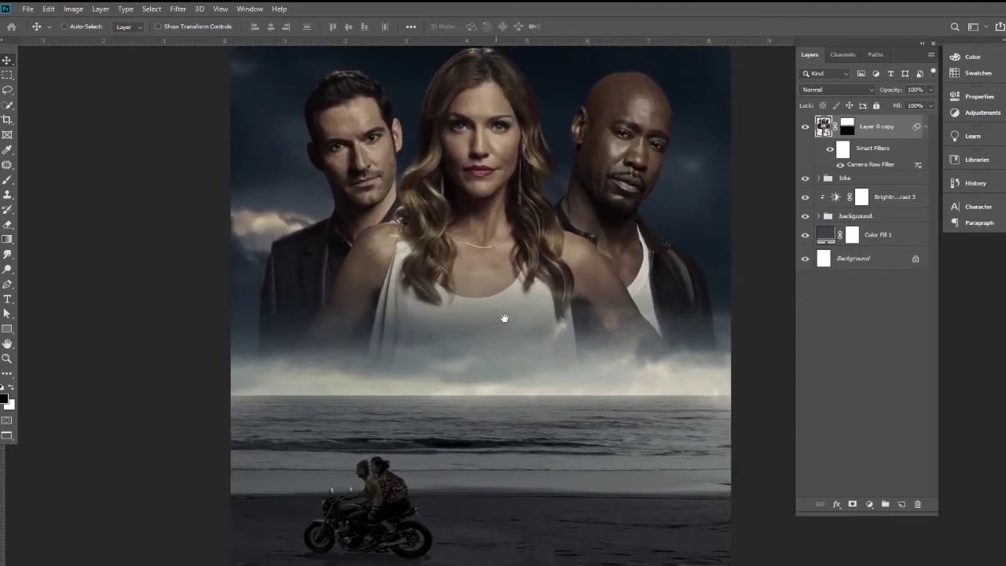
{"action": "left_click_drag", "start_coordinate": [509, 200], "coordinate": [512, 237]}
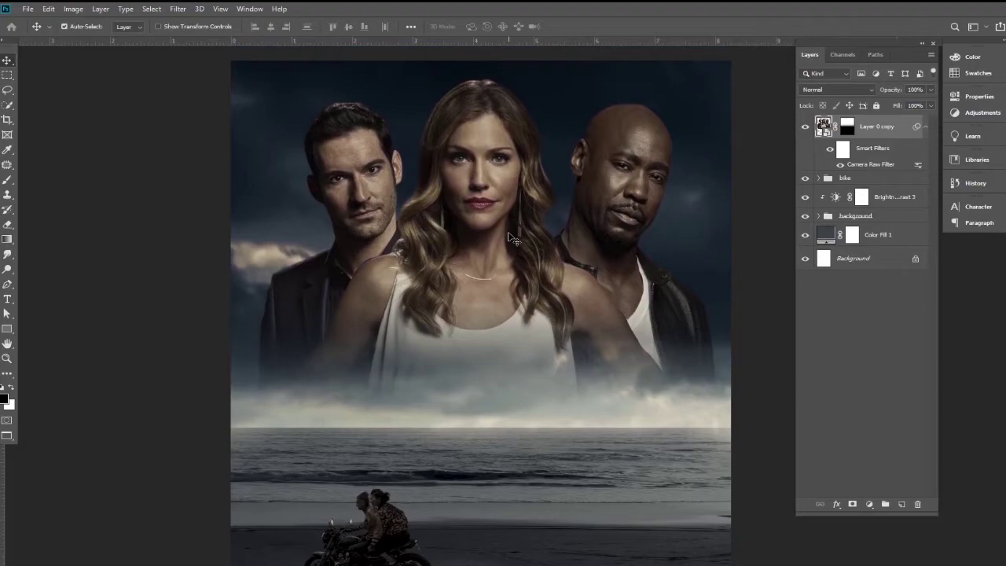
{"action": "left_click", "coordinate": [925, 127]}
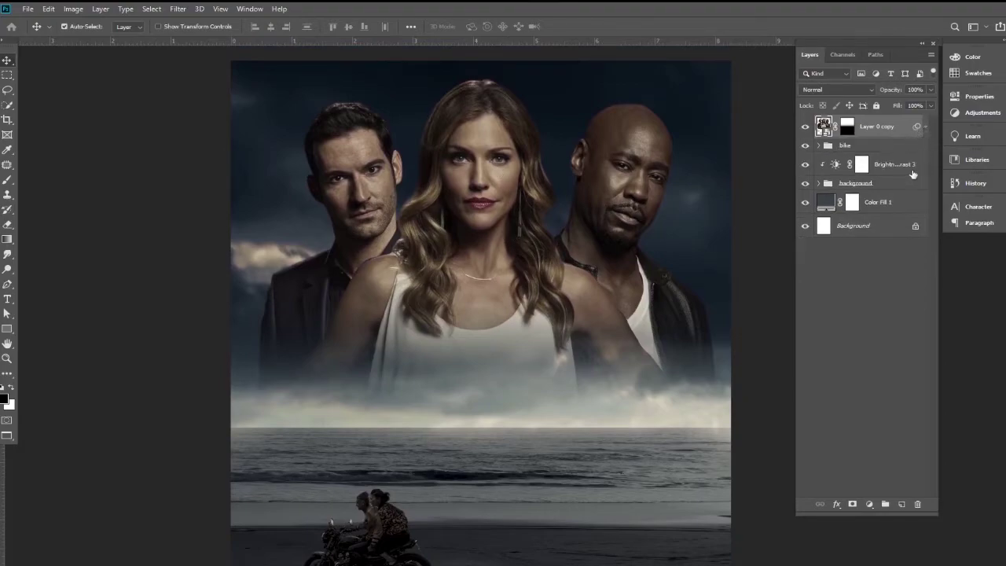
- Add a Color Balance adjustment with midtones Cyan-Red -4 and Yellow-Blue +5
{"action": "left_click", "coordinate": [869, 505]}
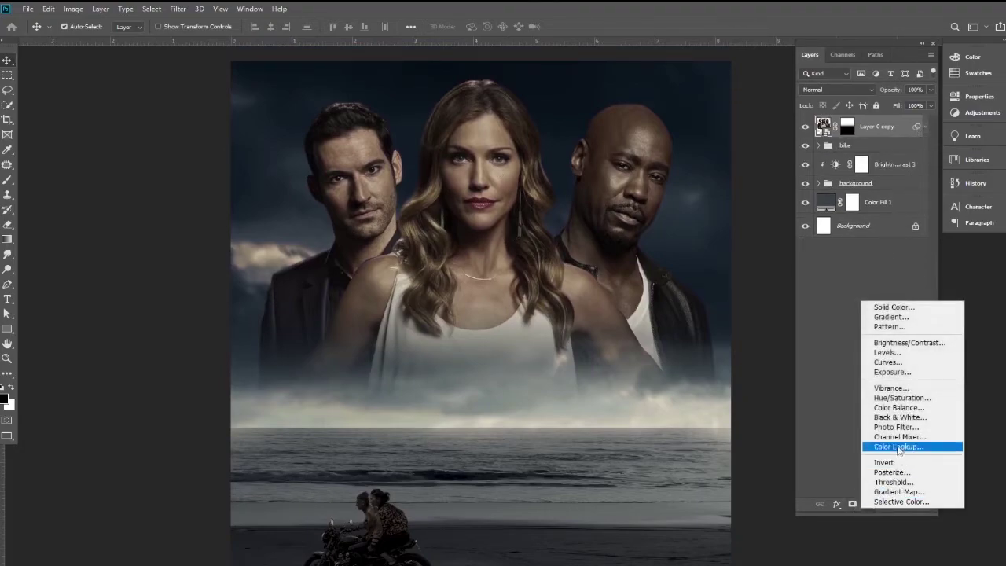
{"action": "left_click", "coordinate": [899, 408]}
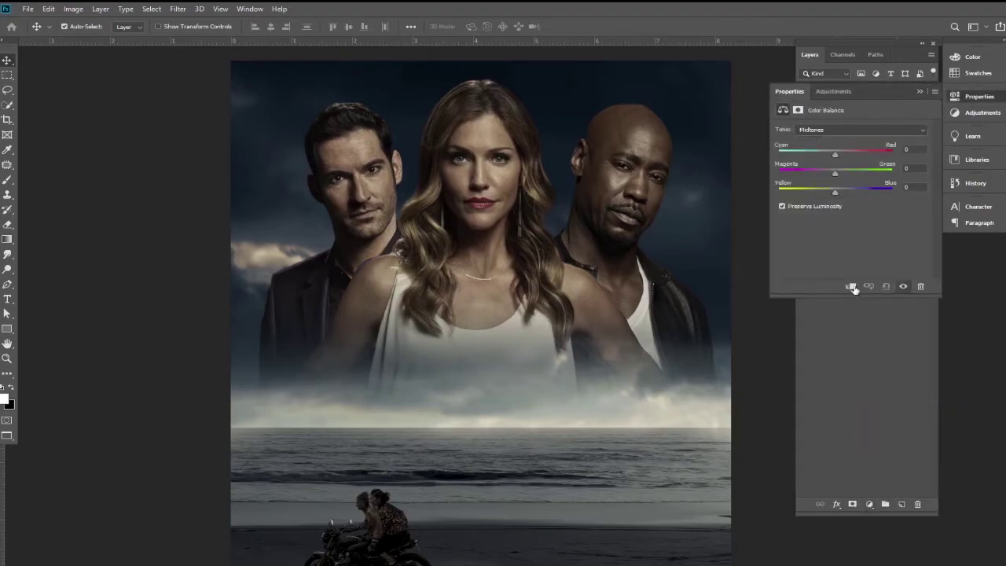
{"action": "left_click_drag", "start_coordinate": [835, 193], "coordinate": [839, 196]}
{"action": "left_click_drag", "start_coordinate": [835, 155], "coordinate": [833, 157]}
{"action": "left_click", "coordinate": [919, 93]}
- Add a Vibrance adjustment with Vibrance +32 and Saturation +5
{"action": "left_click", "coordinate": [869, 504]}
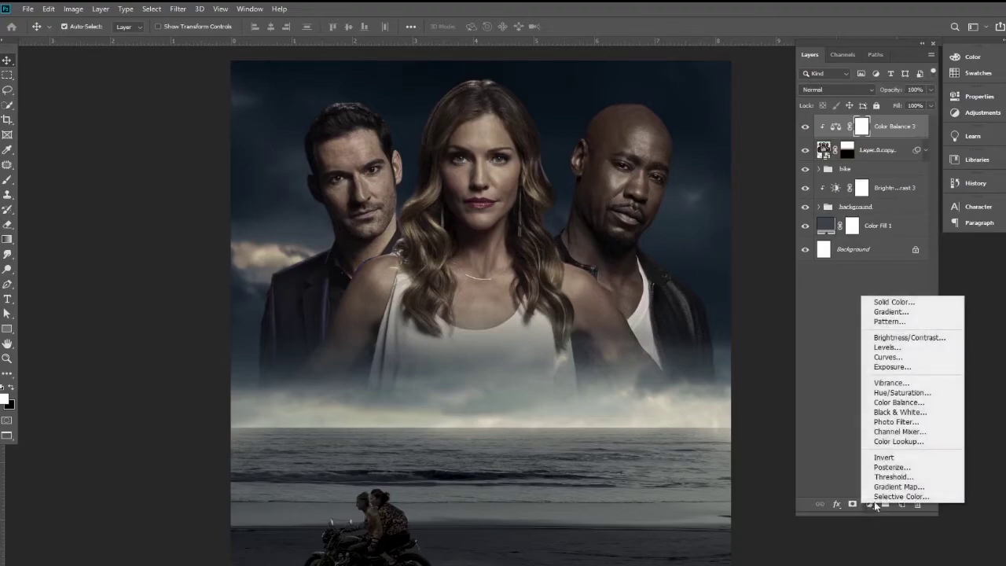
{"action": "left_click", "coordinate": [894, 383]}
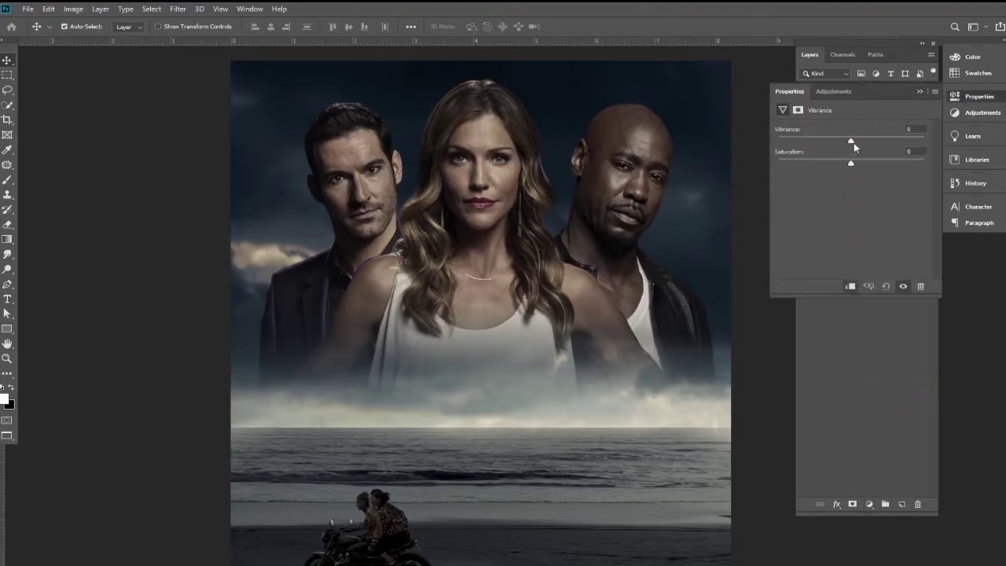
{"action": "left_click_drag", "start_coordinate": [853, 142], "coordinate": [799, 146]}
{"action": "mouse_move", "coordinate": [875, 146]}
{"action": "left_mouse_down"}
{"action": "mouse_move", "coordinate": [891, 150]}
{"action": "mouse_move", "coordinate": [871, 165]}
{"action": "left_mouse_up"}
{"action": "left_click_drag", "start_coordinate": [800, 162], "coordinate": [861, 167]}
{"action": "left_click", "coordinate": [922, 92]}
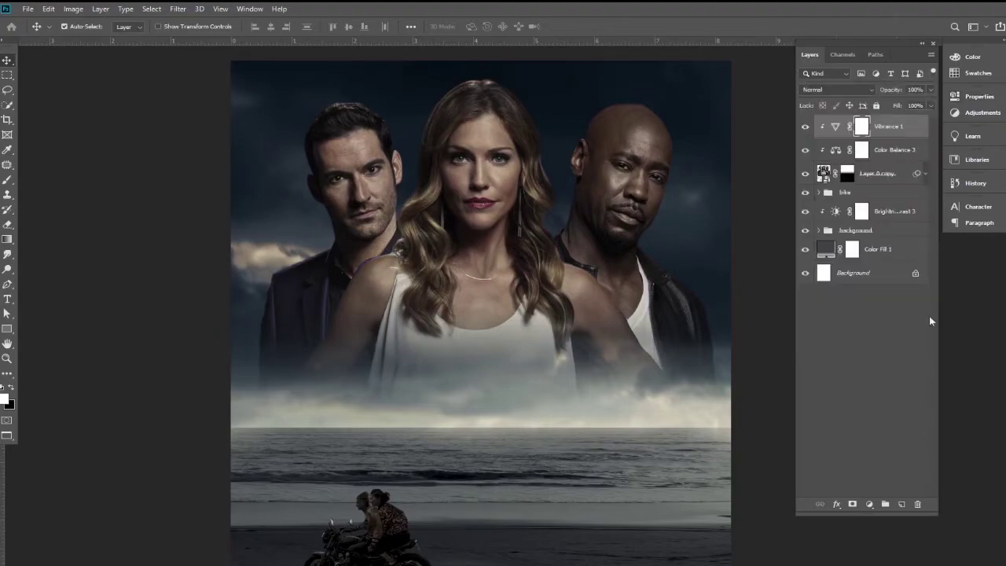
{"action": "left_click", "coordinate": [868, 505]}
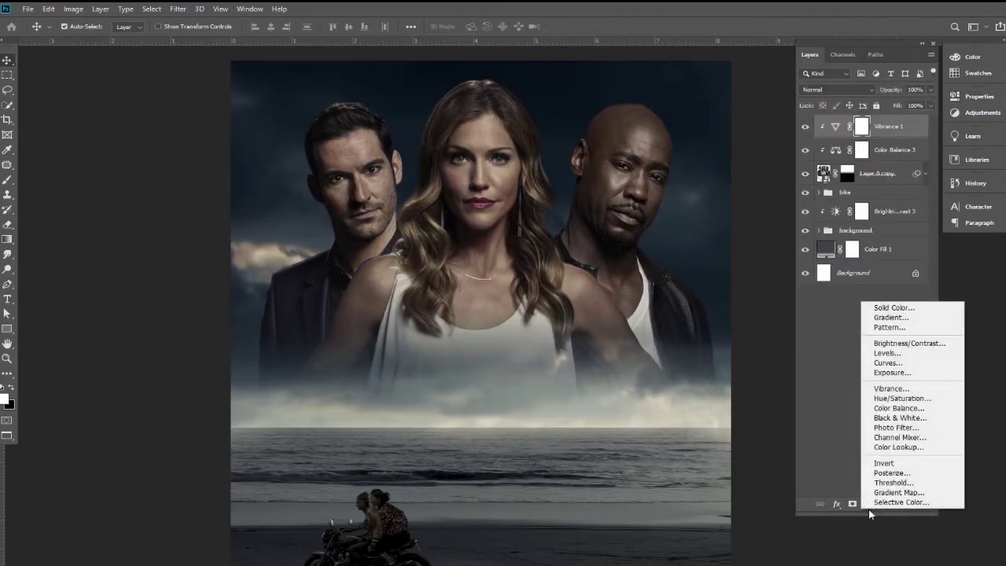
- Add a Levels adjustment with a raised black point at 75% opacity
{"action": "left_click", "coordinate": [885, 354]}
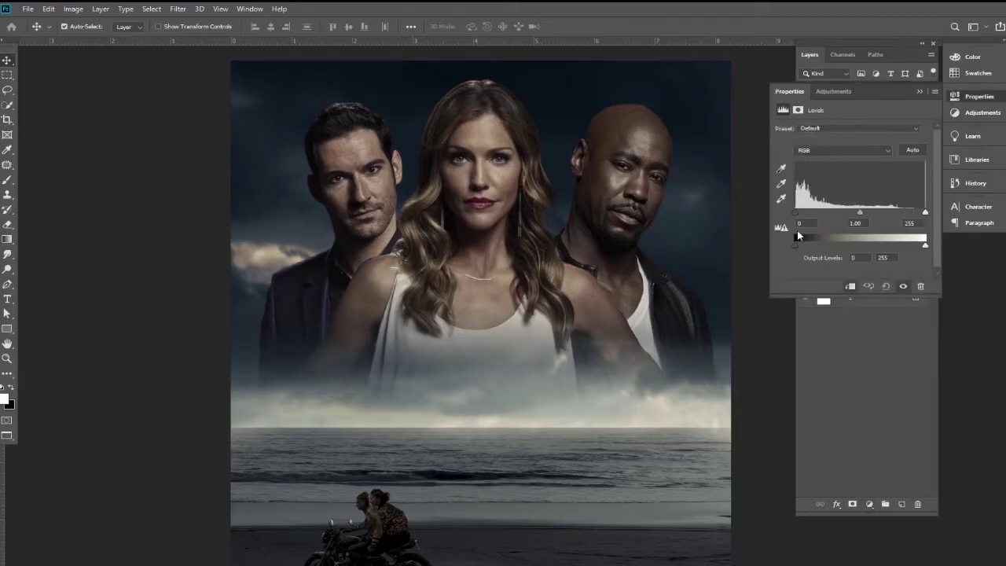
{"action": "left_click_drag", "start_coordinate": [796, 214], "coordinate": [801, 215]}
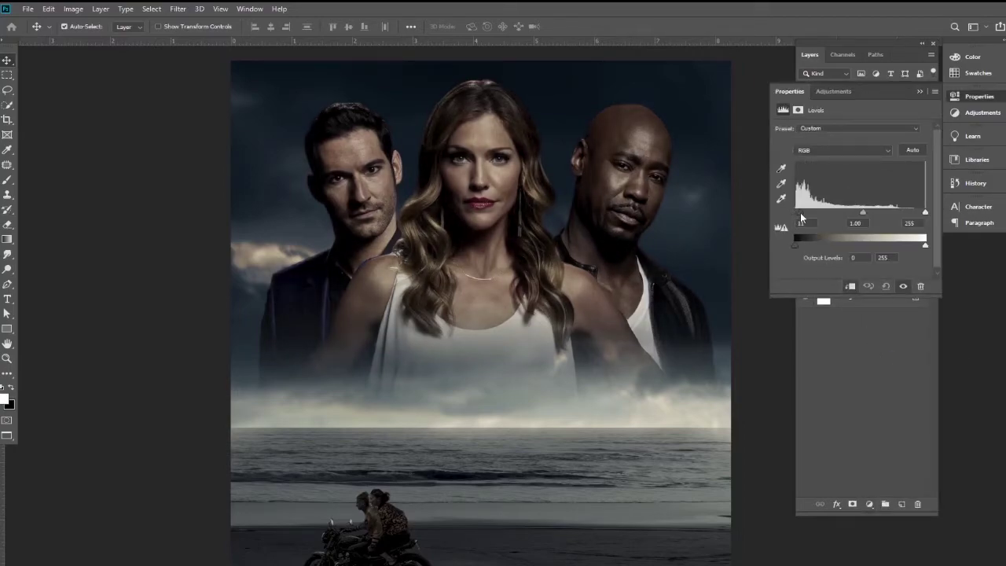
{"action": "left_click", "coordinate": [917, 93]}
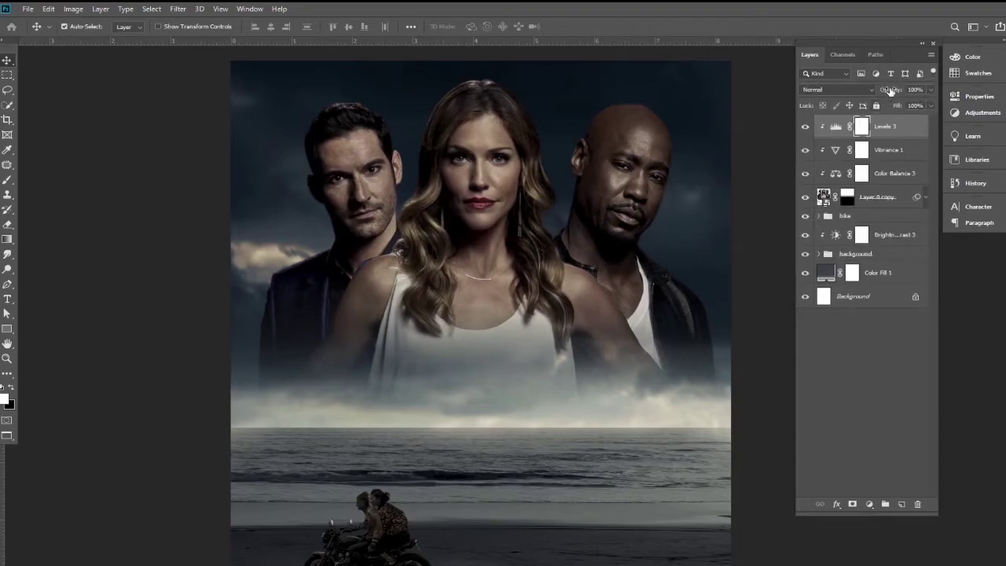
{"action": "left_click_drag", "start_coordinate": [890, 90], "coordinate": [874, 93]}
{"action": "scroll", "coordinate": [475, 374], "scroll_direction": "down", "scroll_amount": 2}
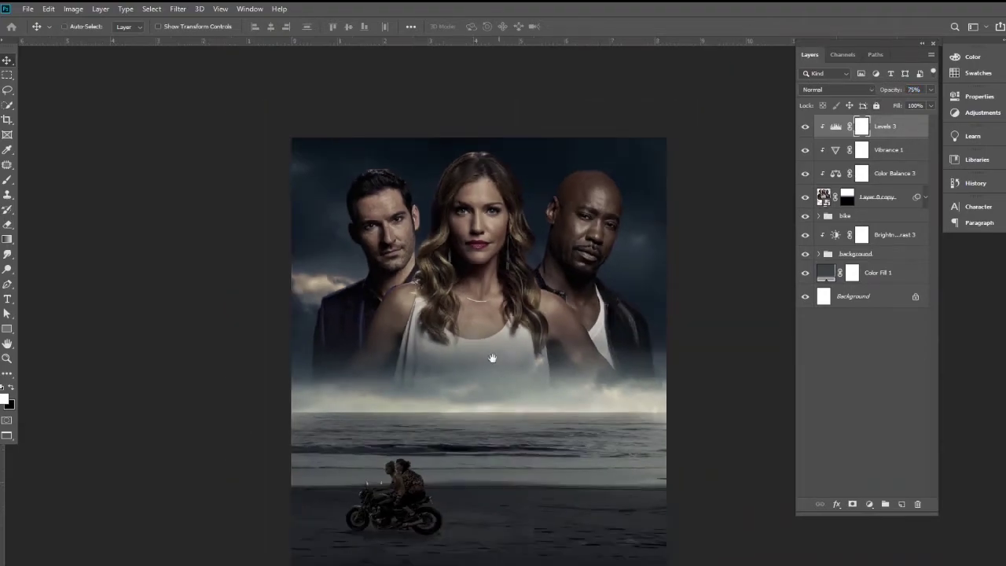
{"action": "scroll", "coordinate": [484, 362], "scroll_direction": "down", "scroll_amount": 1}
{"action": "scroll", "coordinate": [494, 353], "scroll_direction": "up", "scroll_amount": 2}
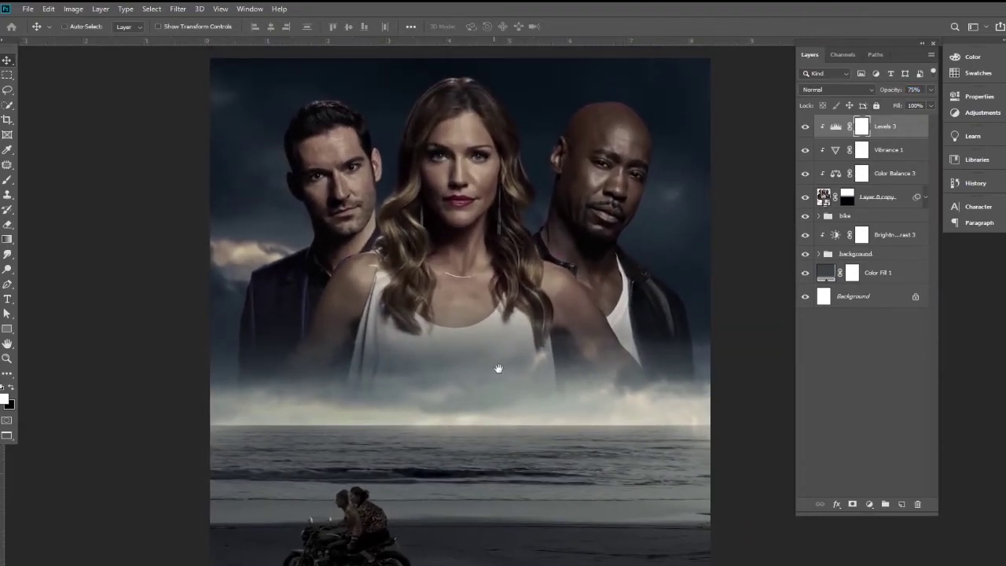
{"action": "key", "text": "ctrl"}
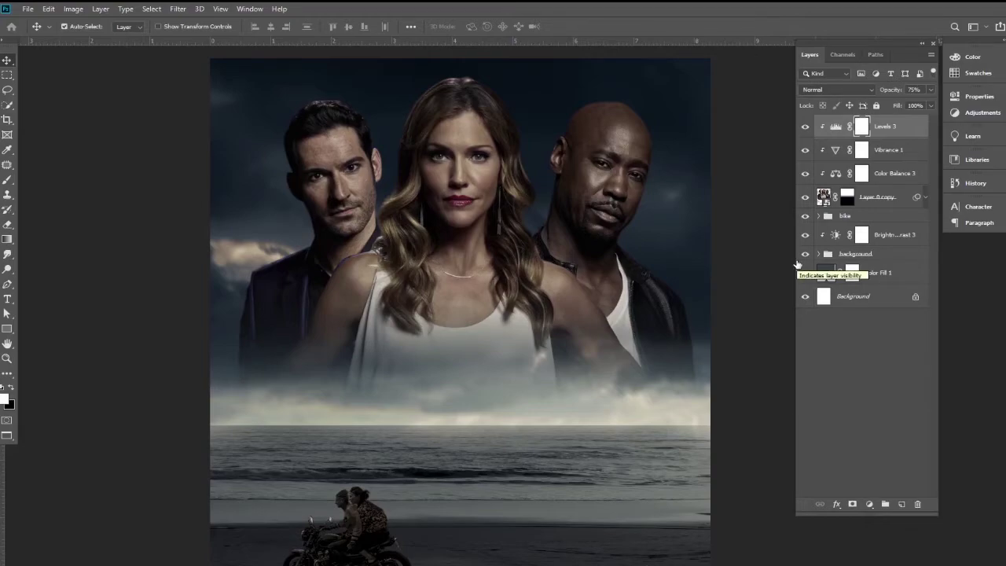
- Add a Hue/Saturation adjustment with Saturation -29 and Lightness -5
{"action": "left_click", "coordinate": [869, 505]}
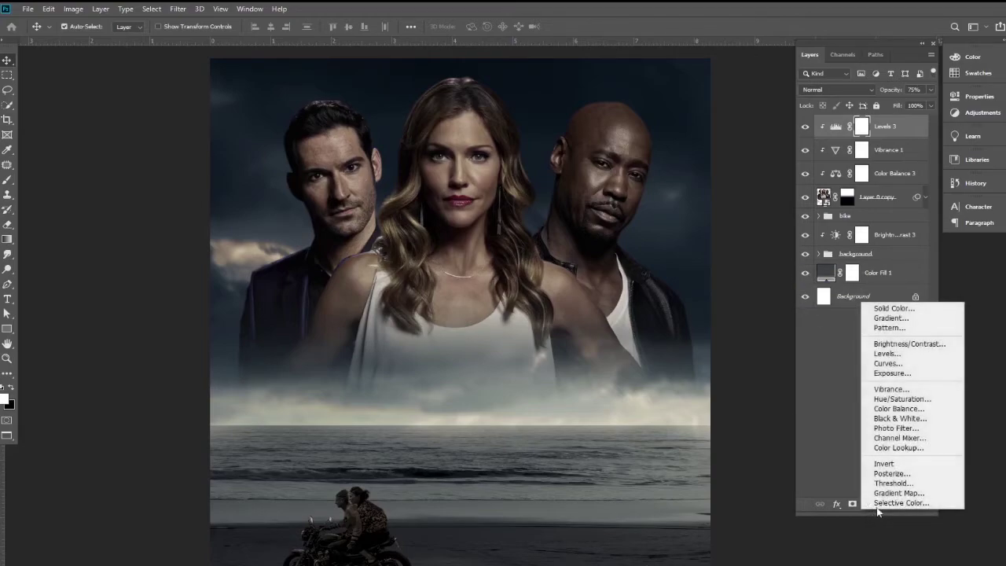
{"action": "left_click", "coordinate": [903, 404]}
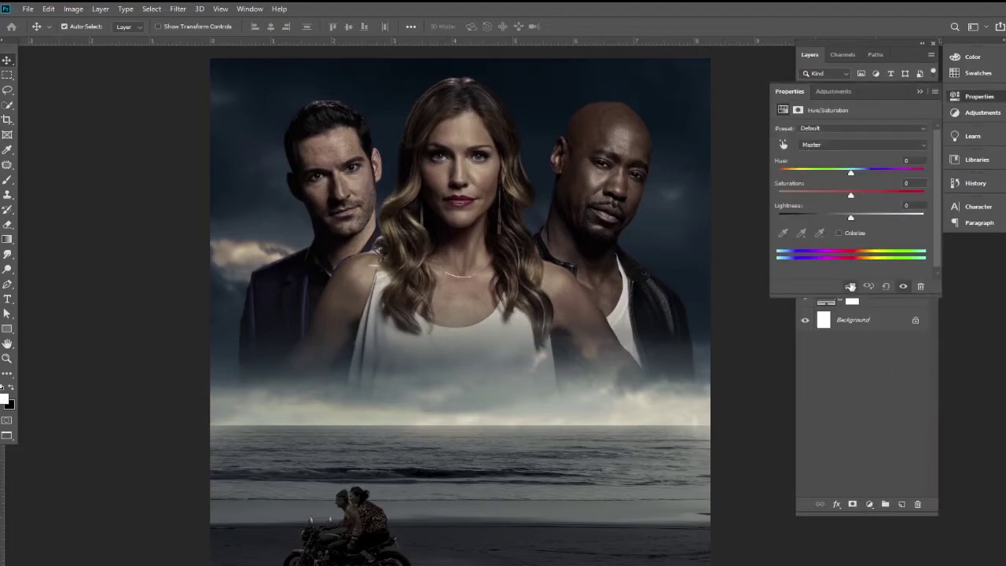
{"action": "left_click_drag", "start_coordinate": [851, 198], "coordinate": [824, 198]}
{"action": "mouse_move", "coordinate": [851, 219]}
{"action": "left_mouse_down"}
{"action": "mouse_move", "coordinate": [842, 218]}
{"action": "mouse_move", "coordinate": [869, 223]}
{"action": "mouse_move", "coordinate": [830, 217]}
{"action": "mouse_move", "coordinate": [852, 224]}
{"action": "left_mouse_up"}
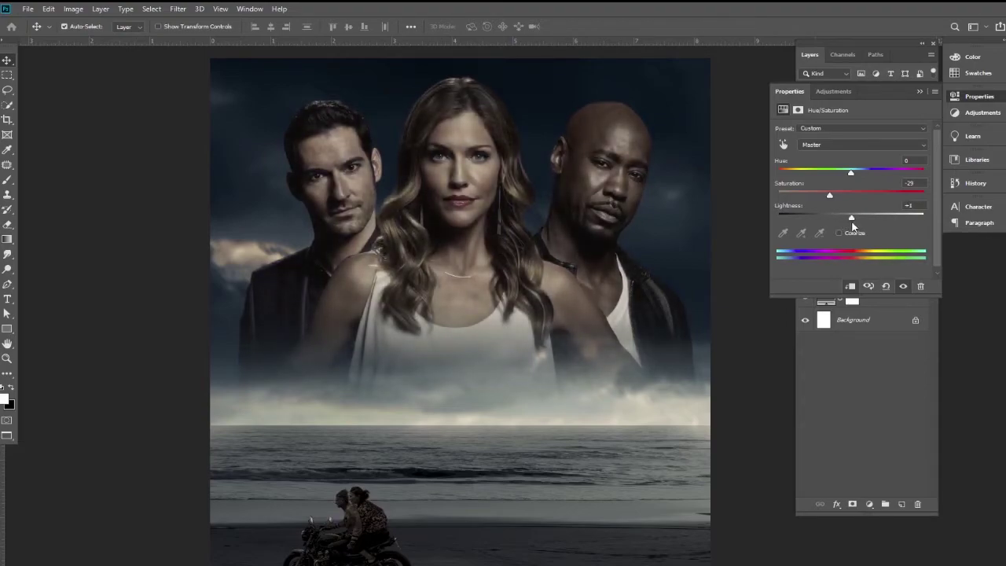
{"action": "left_click", "coordinate": [919, 91]}
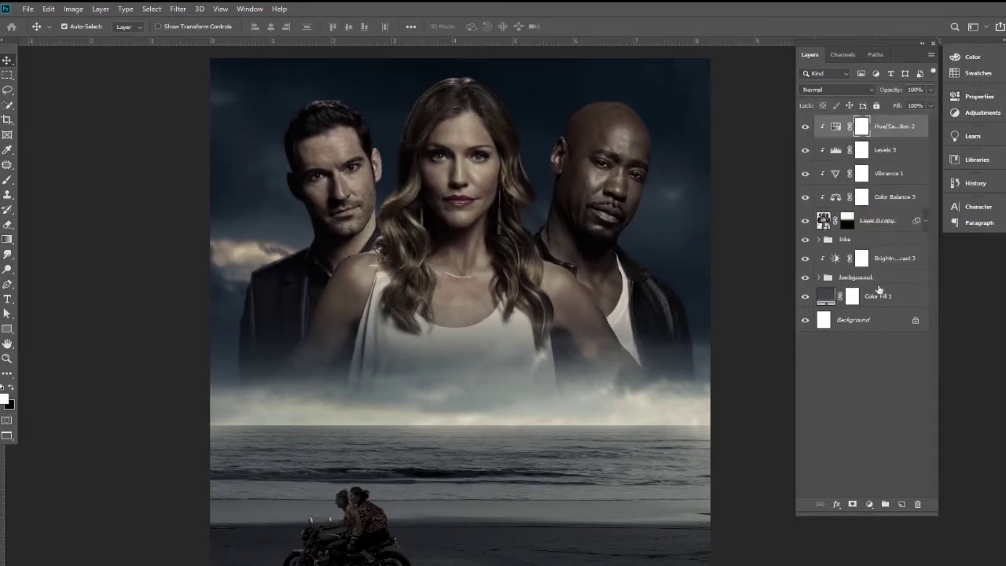
- Add a new layer filled with 50% gray and set it to Overlay blend mode
{"action": "left_click", "coordinate": [903, 508]}
{"action": "key", "text": "d"}
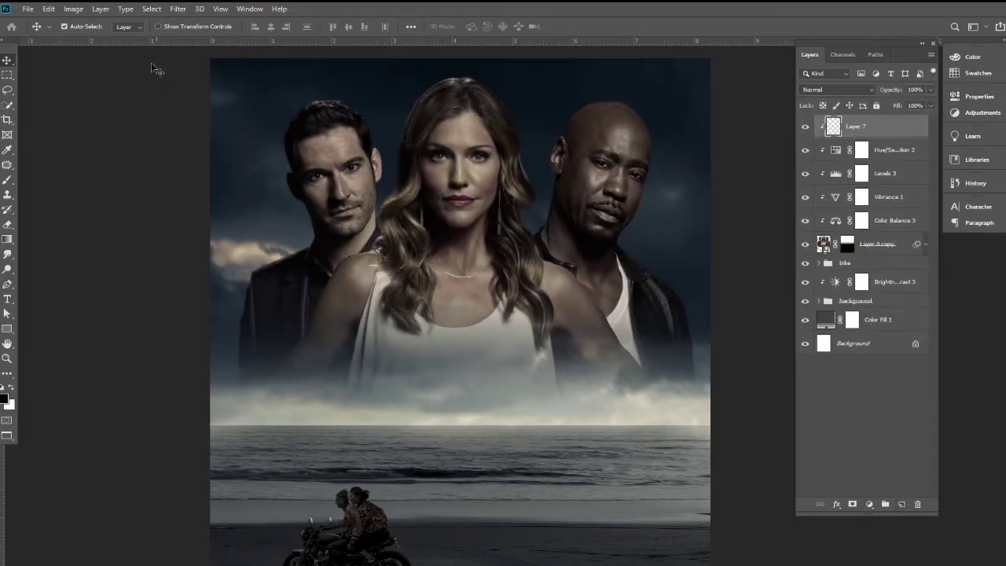
{"action": "left_click", "coordinate": [73, 8]}
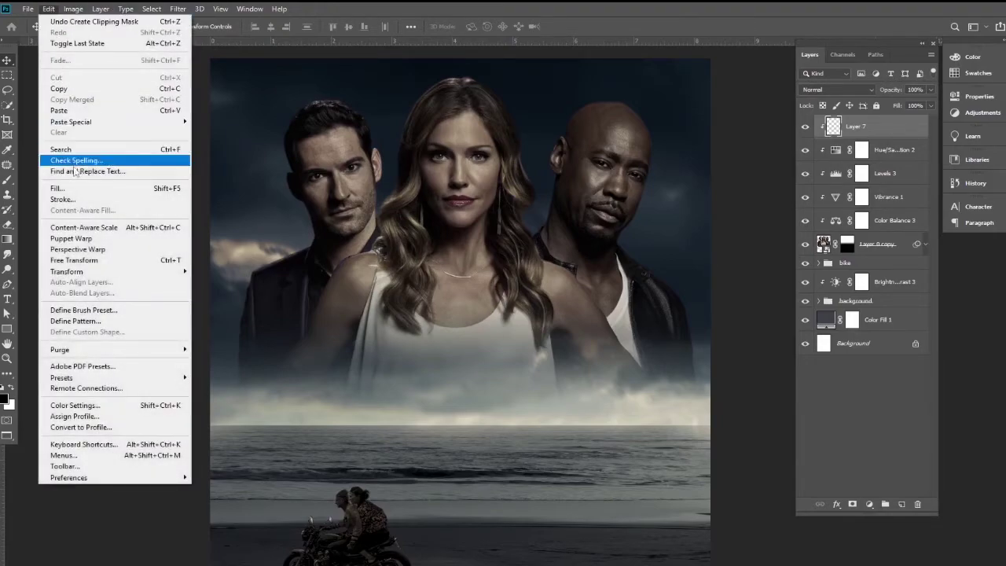
{"action": "left_click", "coordinate": [79, 188]}
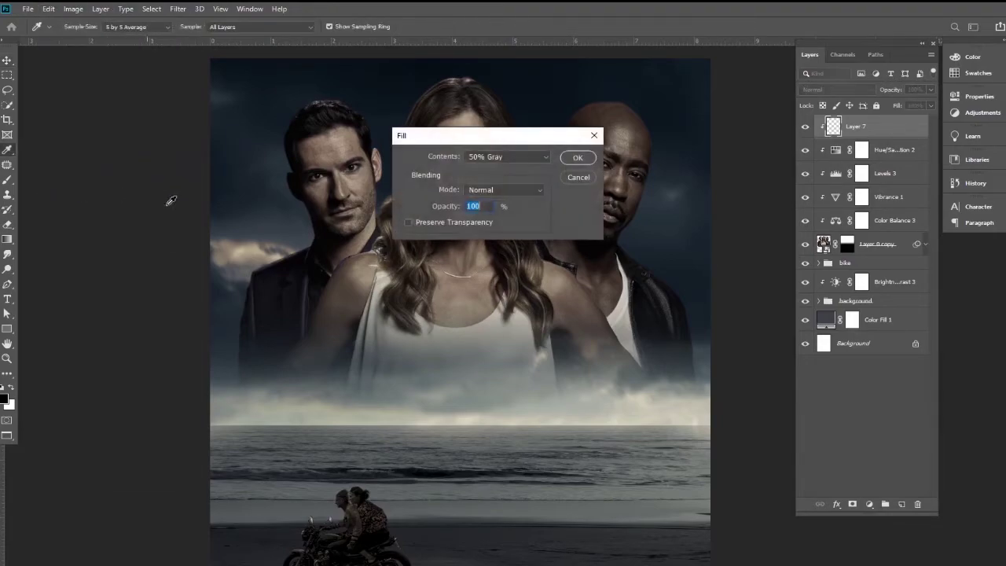
{"action": "left_click", "coordinate": [576, 157]}
{"action": "left_click", "coordinate": [856, 90]}
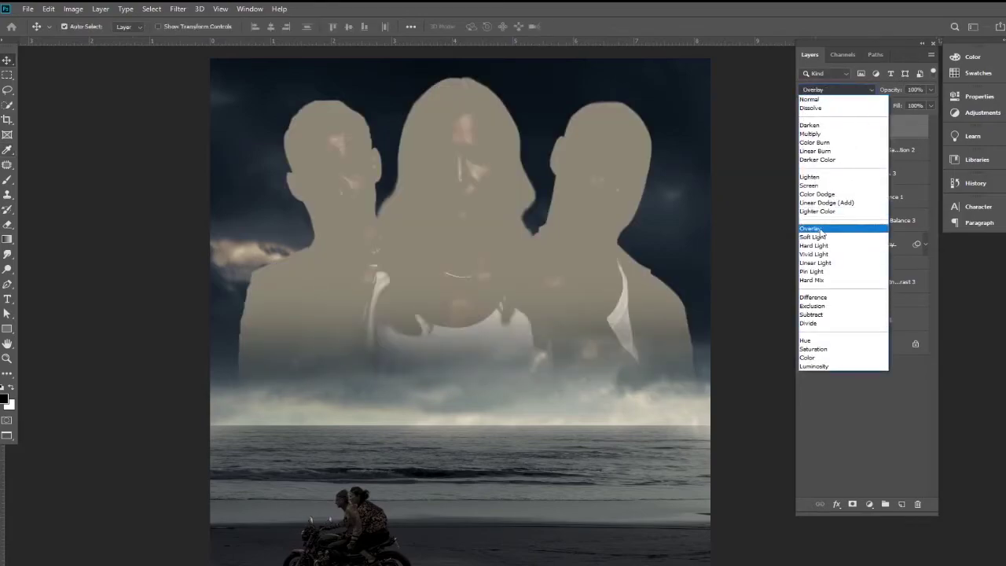
{"action": "left_click", "coordinate": [820, 229]}
{"action": "scroll", "coordinate": [476, 297], "scroll_direction": "up", "scroll_amount": 1}
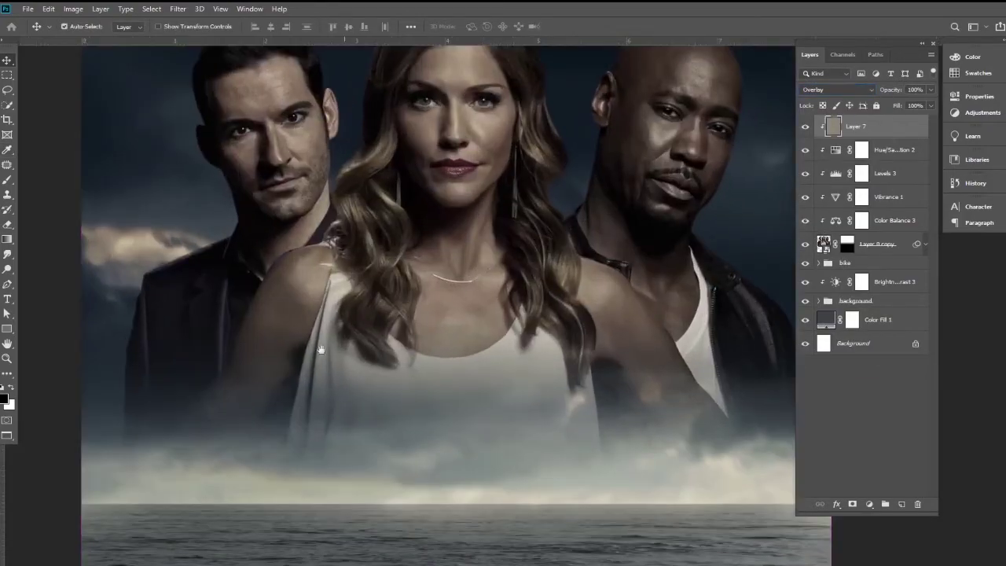
- Dodge the woman's forehead, nose, cheeks and chin with an enlarged, half-strength brush
{"action": "left_click", "coordinate": [8, 268]}
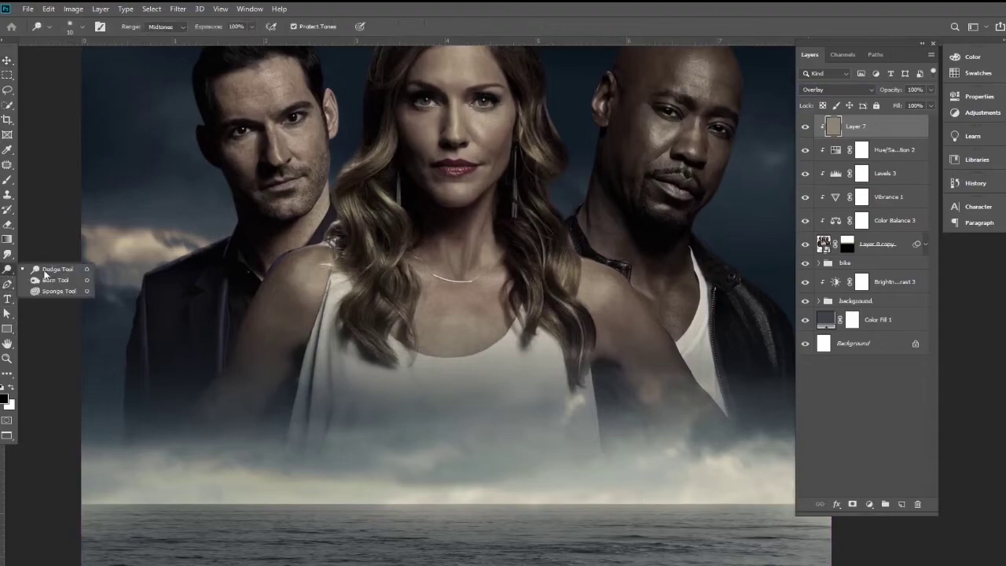
{"action": "left_click", "coordinate": [55, 281]}
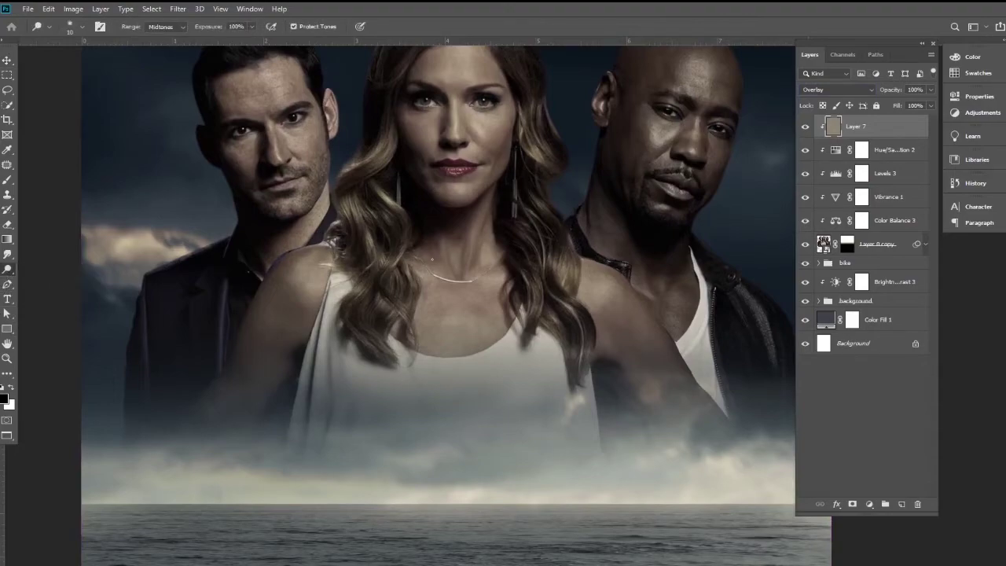
{"action": "scroll", "coordinate": [444, 229], "scroll_direction": "up", "scroll_amount": 2}
{"action": "scroll", "coordinate": [440, 314], "scroll_direction": "up", "scroll_amount": 2}
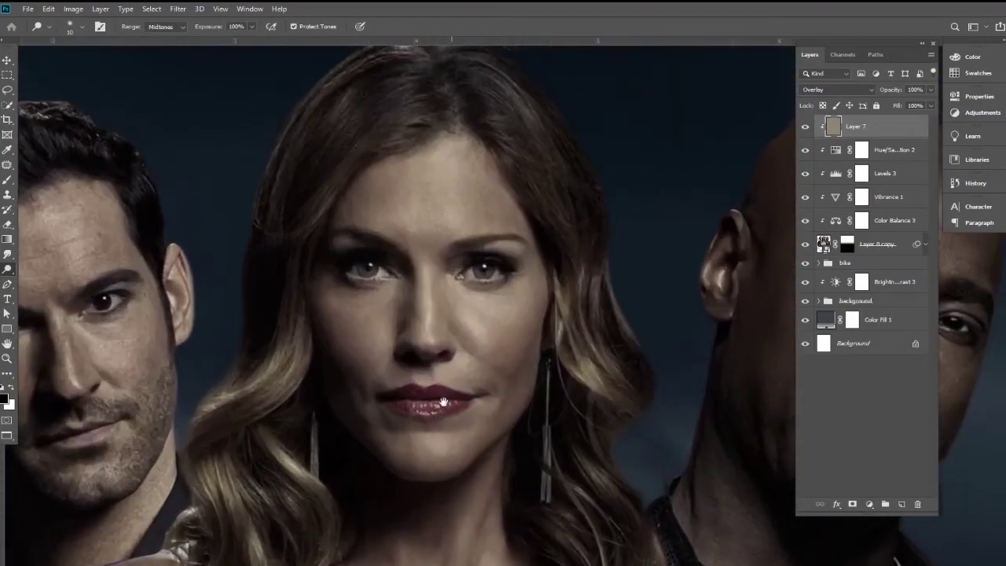
{"action": "scroll", "coordinate": [425, 291], "scroll_direction": "up", "scroll_amount": 1}
{"action": "key", "text": "bracketright"}
{"action": "key", "text": "bracketright"}
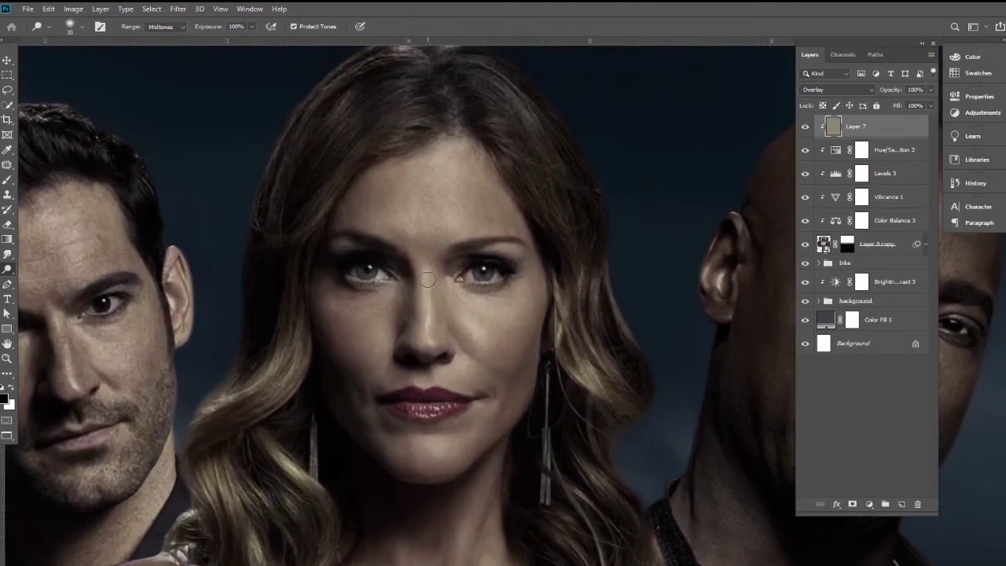
{"action": "key", "text": "bracketright"}
{"action": "key", "text": "bracketright"}
{"action": "key", "text": "bracketright"}
{"action": "left_click_drag", "start_coordinate": [209, 26], "coordinate": [189, 27]}
{"action": "mouse_move", "coordinate": [401, 180]}
{"action": "left_mouse_down"}
{"action": "mouse_move", "coordinate": [392, 442]}
{"action": "mouse_move", "coordinate": [392, 118]}
{"action": "left_mouse_up"}
{"action": "left_click_drag", "start_coordinate": [519, 291], "coordinate": [236, 290]}
{"action": "left_click_drag", "start_coordinate": [235, 196], "coordinate": [354, 330]}
{"action": "left_click_drag", "start_coordinate": [236, 78], "coordinate": [301, 328]}
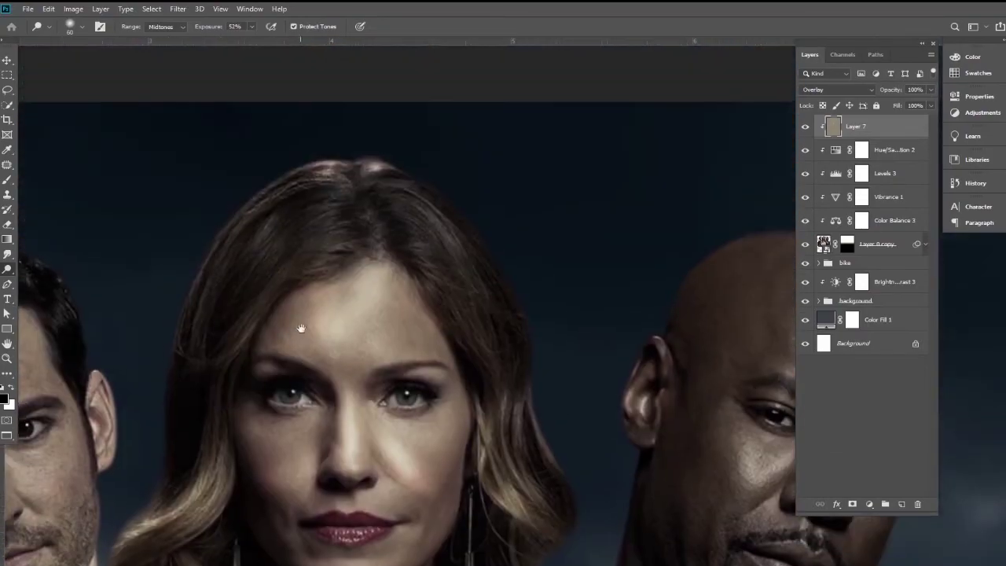
{"action": "scroll", "coordinate": [570, 312], "scroll_direction": "right", "scroll_amount": 4}
{"action": "scroll", "coordinate": [570, 312], "scroll_direction": "down", "scroll_amount": 3}
{"action": "scroll", "coordinate": [577, 417], "scroll_direction": "down", "scroll_amount": 3}
{"action": "scroll", "coordinate": [585, 492], "scroll_direction": "down", "scroll_amount": 4}
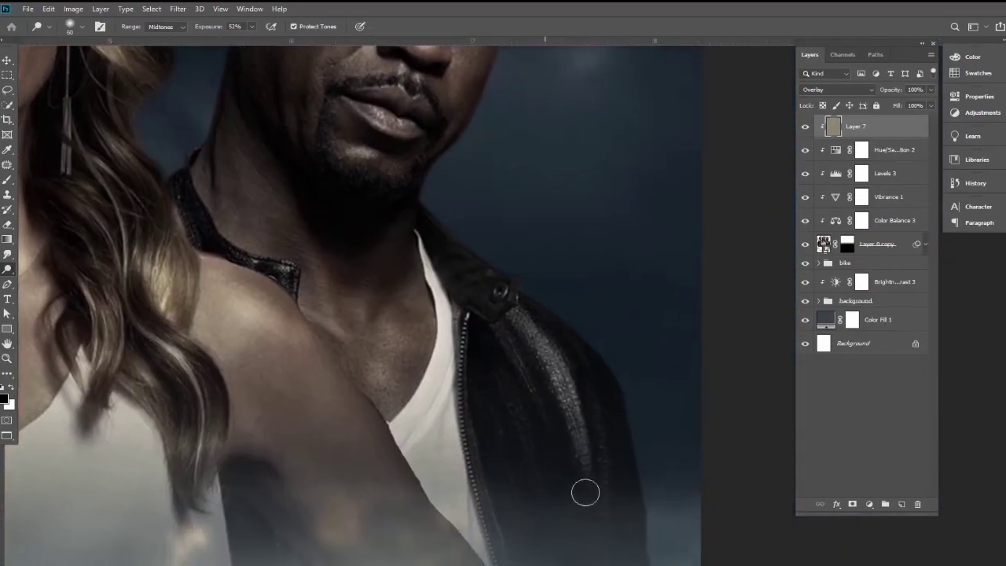
{"action": "scroll", "coordinate": [585, 493], "scroll_direction": "up", "scroll_amount": 5}
{"action": "scroll", "coordinate": [425, 531], "scroll_direction": "left", "scroll_amount": 7}
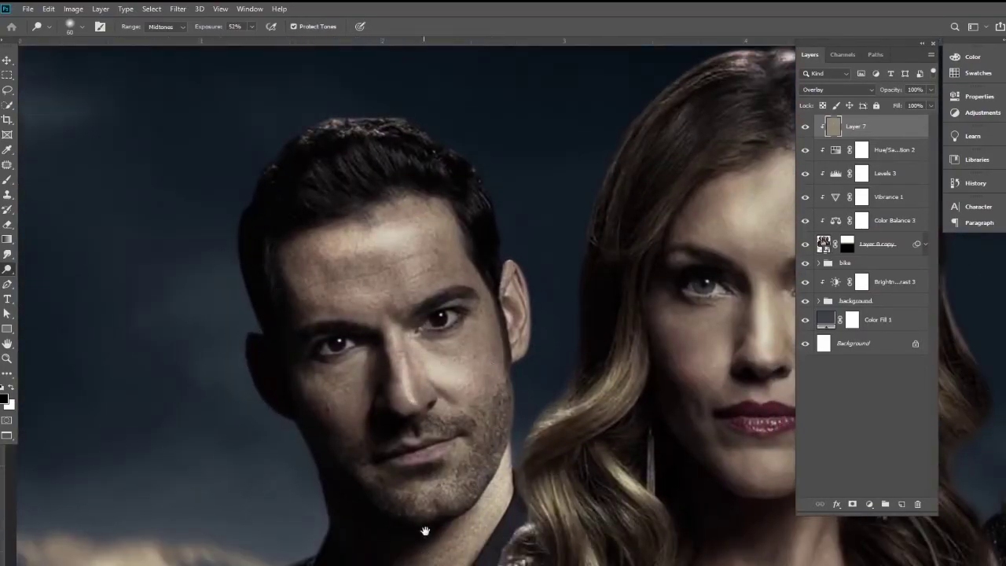
{"action": "scroll", "coordinate": [444, 234], "scroll_direction": "down", "scroll_amount": 2}
{"action": "scroll", "coordinate": [341, 448], "scroll_direction": "down", "scroll_amount": 3}
{"action": "key", "text": "ctrl+minus"}
{"action": "key", "text": "ctrl+minus"}
- Switch to the Burn Tool at 65% and darken the cast's shoulders and jackets
{"action": "right_click", "coordinate": [7, 269]}
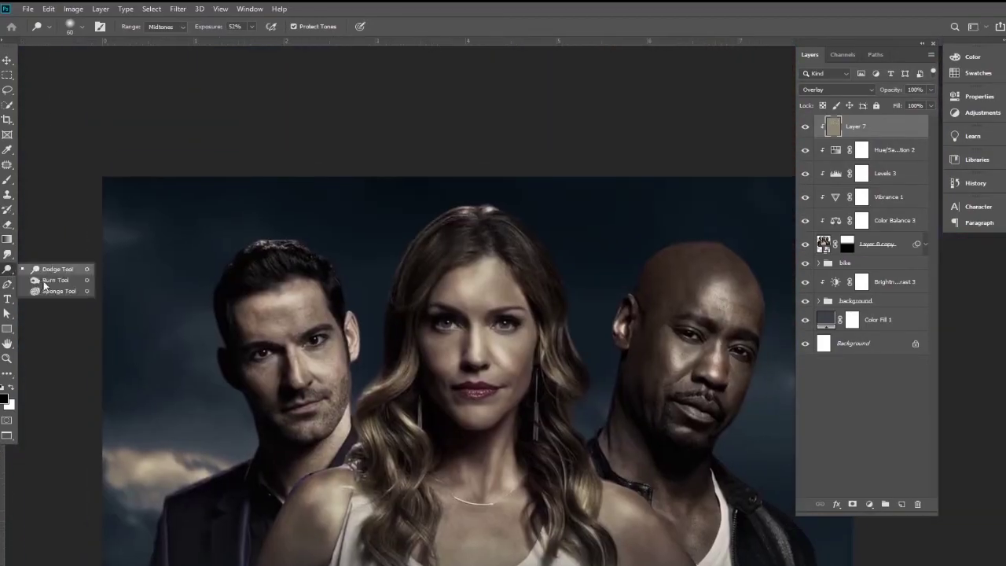
{"action": "left_click", "coordinate": [44, 281]}
{"action": "key", "text": "ctrl+plus"}
{"action": "key", "text": "ctrl+plus"}
{"action": "scroll", "coordinate": [359, 220], "scroll_direction": "down", "scroll_amount": 1}
{"action": "scroll", "coordinate": [237, 466], "scroll_direction": "down", "scroll_amount": 3}
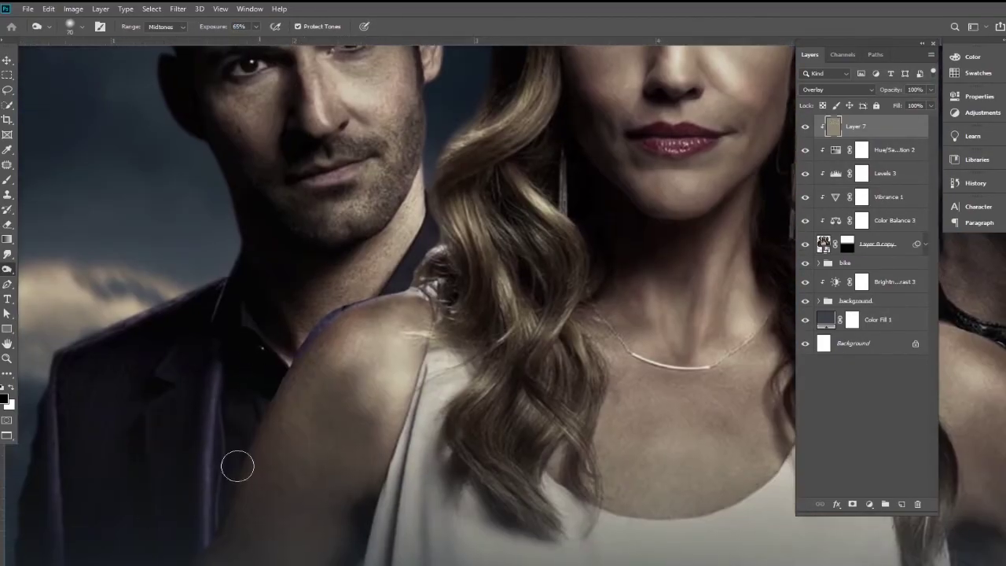
{"action": "scroll", "coordinate": [244, 466], "scroll_direction": "down", "scroll_amount": 2}
{"action": "scroll", "coordinate": [262, 466], "scroll_direction": "down", "scroll_amount": 3}
{"action": "scroll", "coordinate": [290, 408], "scroll_direction": "right", "scroll_amount": 5}
{"action": "scroll", "coordinate": [314, 359], "scroll_direction": "up", "scroll_amount": 3}
{"action": "scroll", "coordinate": [408, 260], "scroll_direction": "up", "scroll_amount": 2}
{"action": "scroll", "coordinate": [490, 164], "scroll_direction": "right", "scroll_amount": 2}
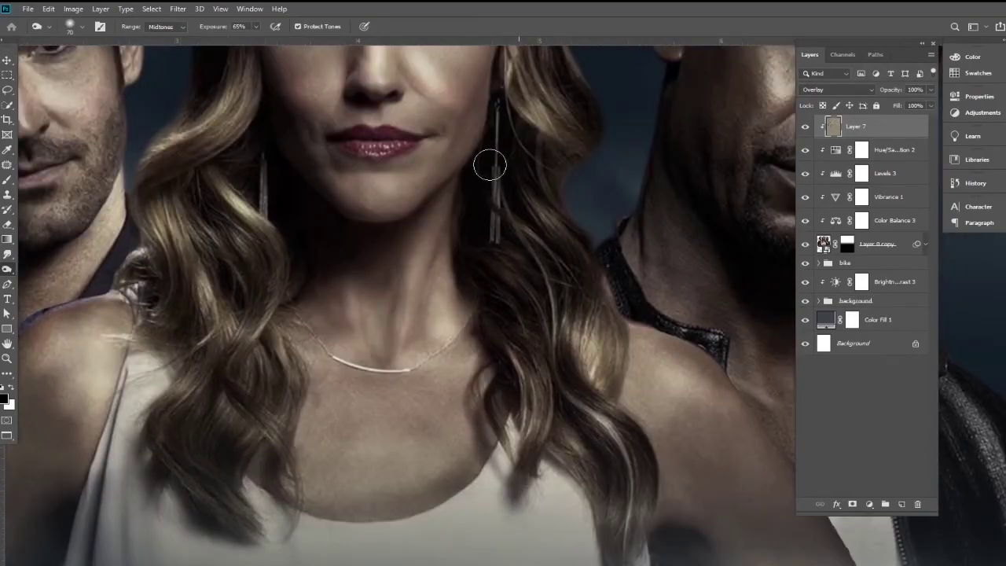
{"action": "left_click", "coordinate": [465, 292], "text": "alt"}
{"action": "left_click", "coordinate": [105, 366], "text": "alt"}
{"action": "left_click", "coordinate": [397, 357], "text": "alt"}
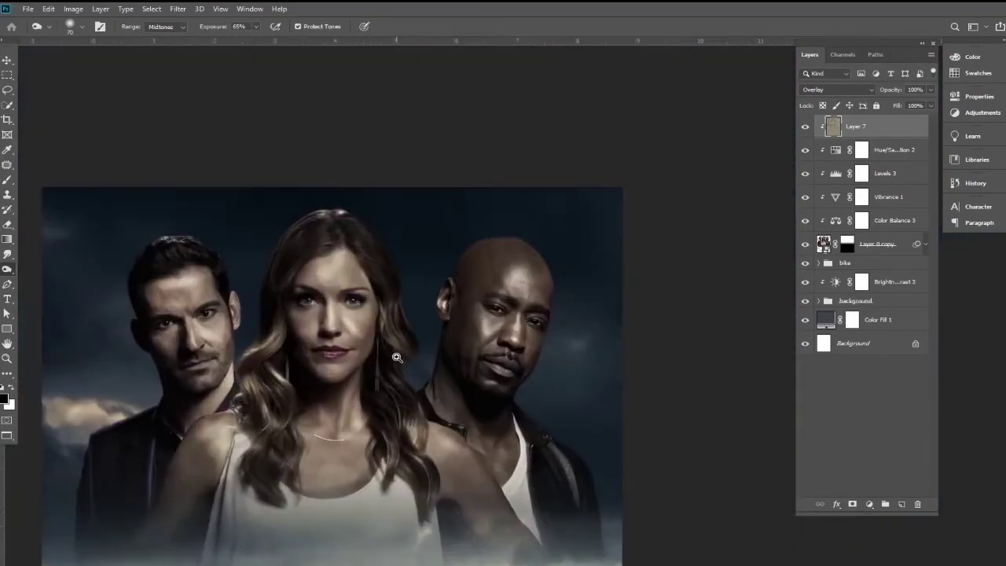
{"action": "key", "text": "ctrl+plus"}
{"action": "key", "text": "ctrl+plus"}
{"action": "scroll", "coordinate": [432, 424], "scroll_direction": "down", "scroll_amount": 1}
{"action": "scroll", "coordinate": [482, 406], "scroll_direction": "down", "scroll_amount": 3}
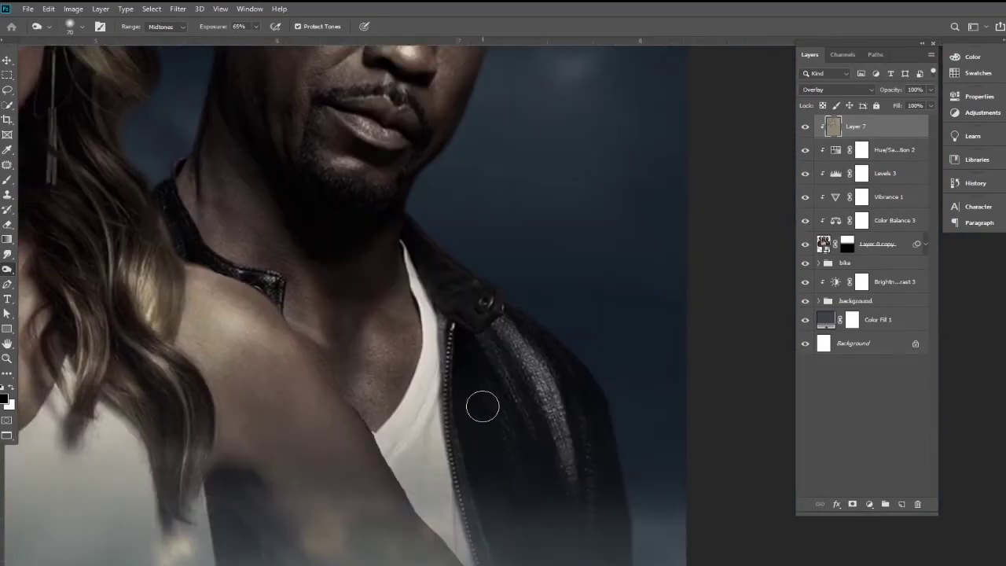
{"action": "key", "text": "ctrl+minus"}
{"action": "key", "text": "ctrl+minus"}
{"action": "key", "text": "ctrl+minus"}
- Lower Layer 7's opacity to 21% and bring up the adjustment layer list
{"action": "key", "text": "v"}
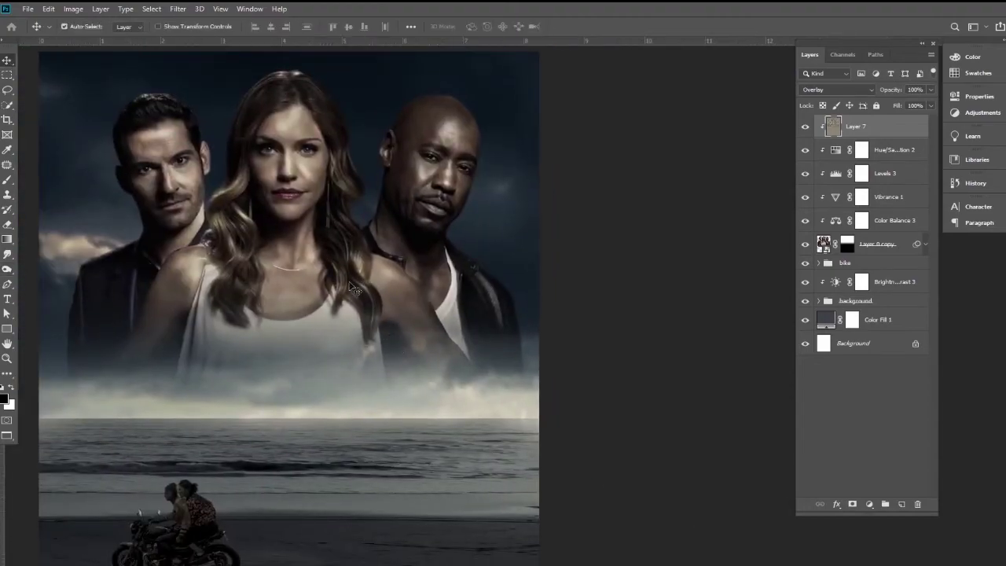
{"action": "key", "text": "ctrl+minus"}
{"action": "key", "text": "5"}
{"action": "key", "text": "3"}
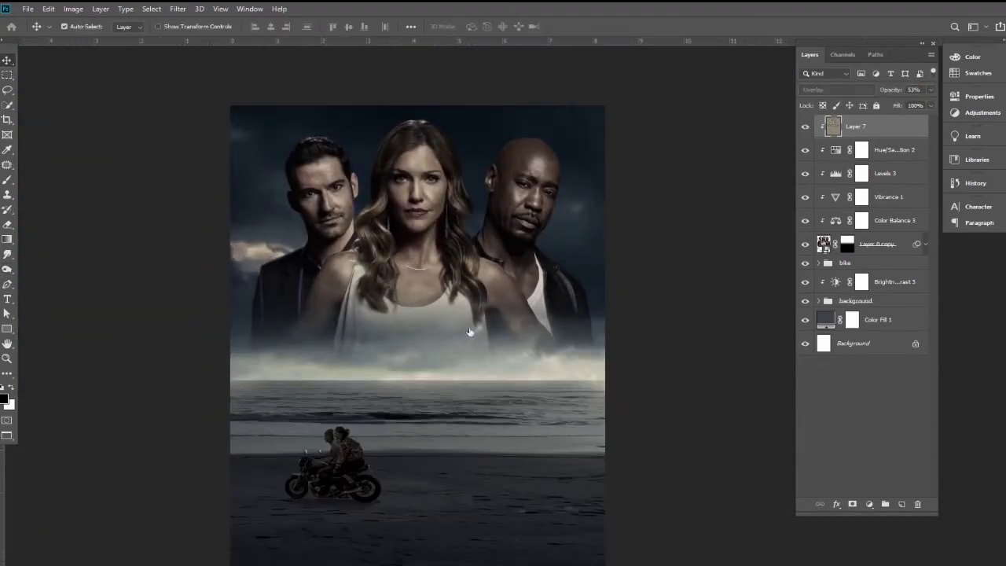
{"action": "key", "text": "ctrl+minus"}
{"action": "key", "text": "ctrl+plus"}
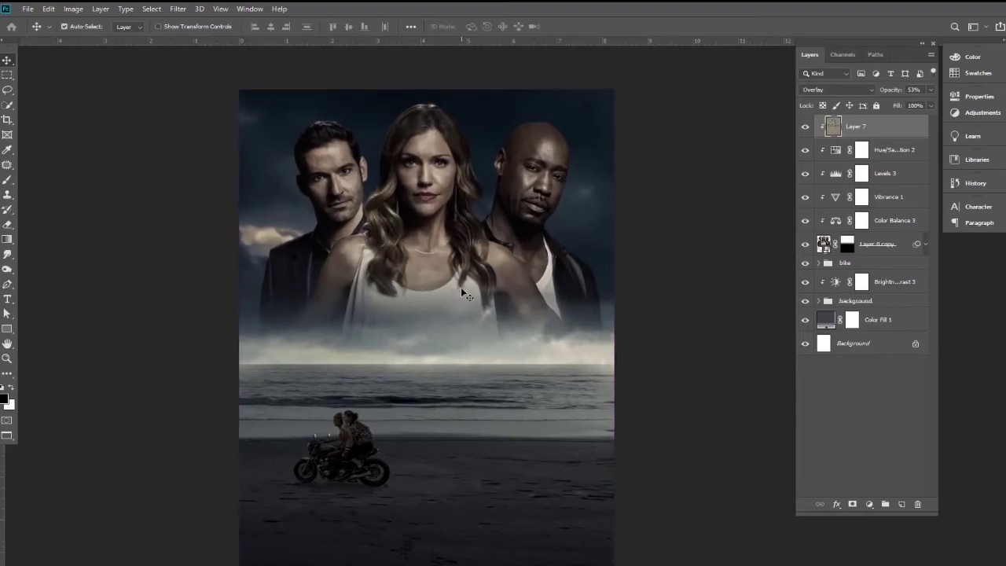
{"action": "left_click_drag", "start_coordinate": [890, 91], "coordinate": [866, 93]}
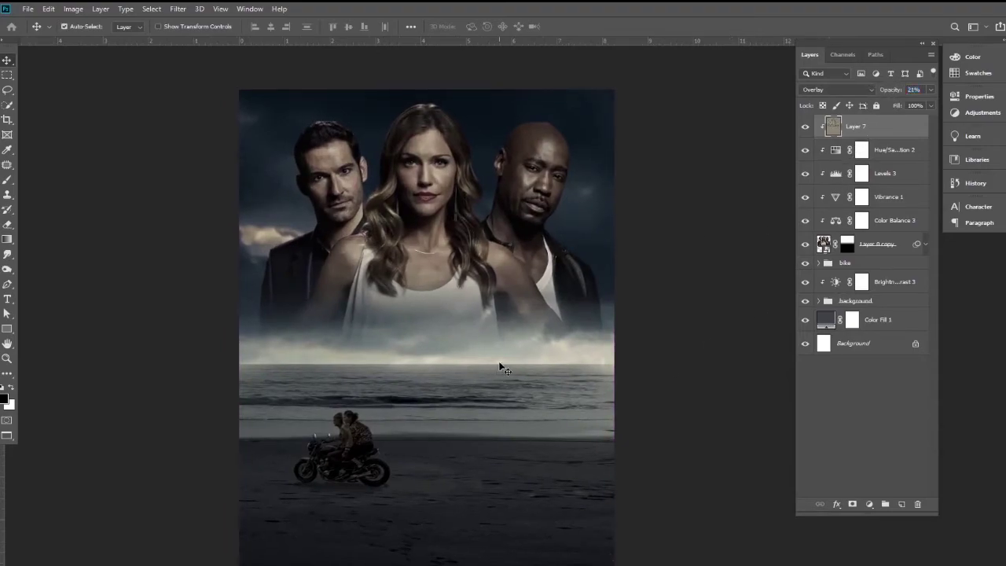
{"action": "left_click", "coordinate": [692, 278]}
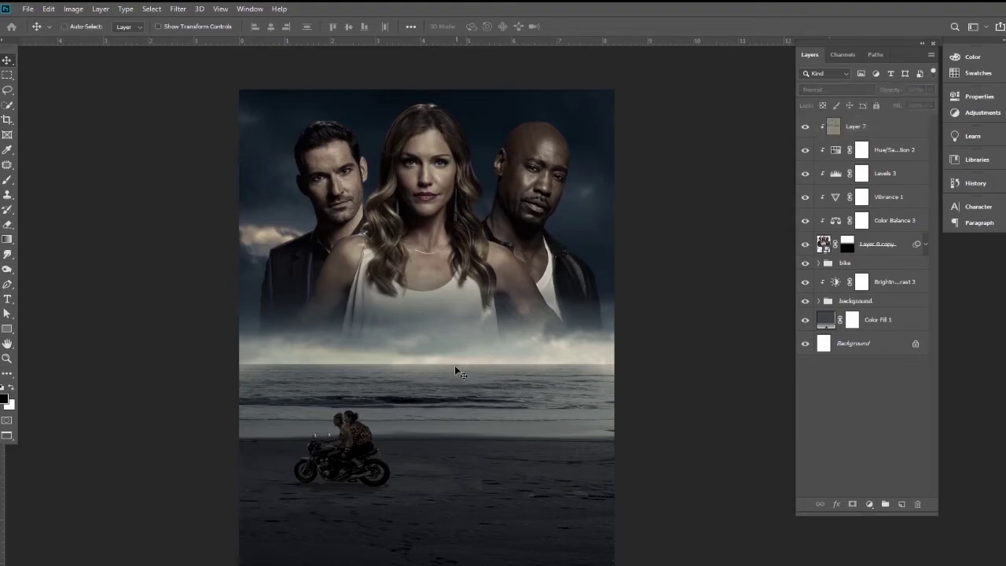
{"action": "left_click", "coordinate": [866, 125]}
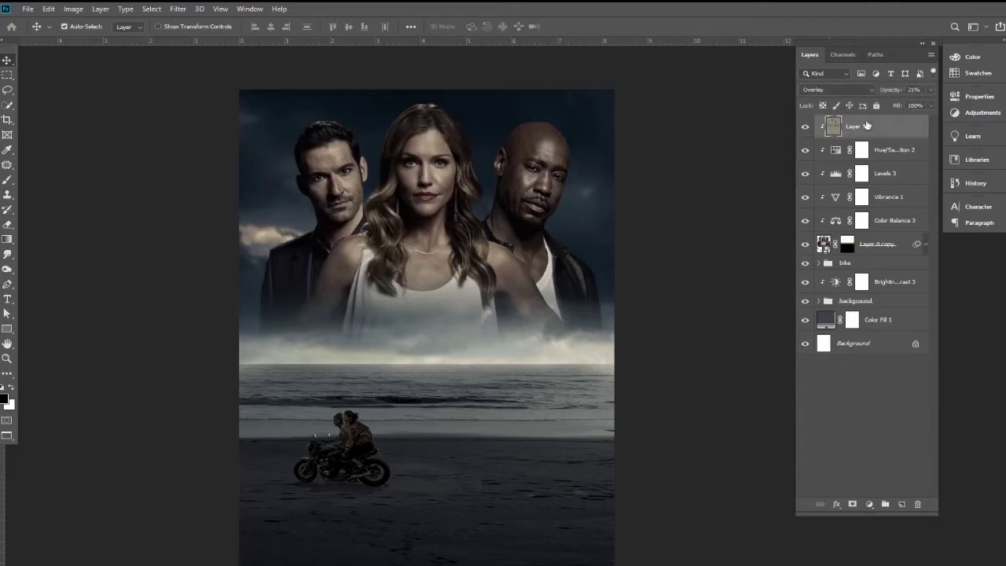
{"action": "left_click", "coordinate": [870, 506]}
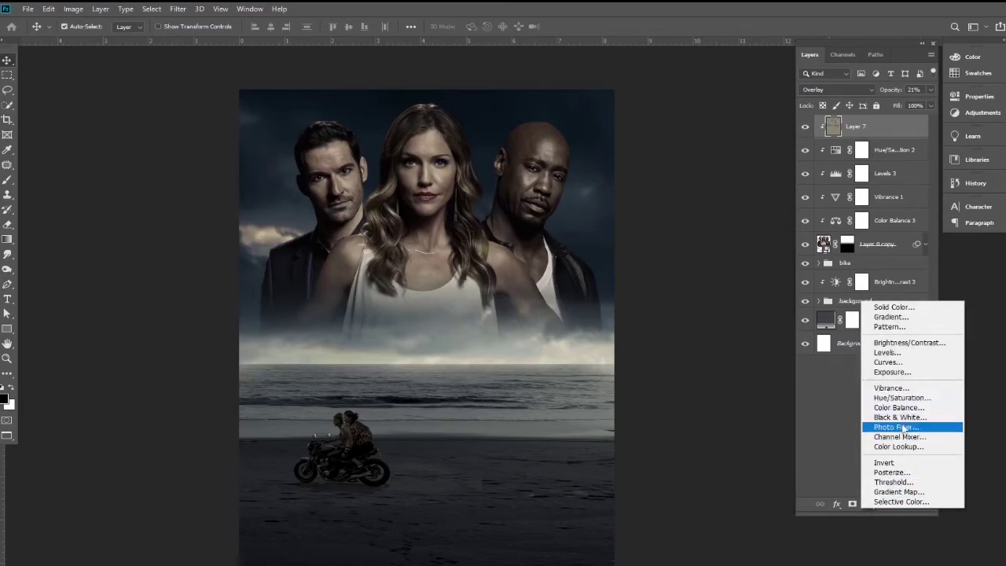
- Add a Selective Color layer setting Neutrals to Cyan +2, Magenta +1, Yellow -9, Black +4
{"action": "left_click", "coordinate": [912, 501]}
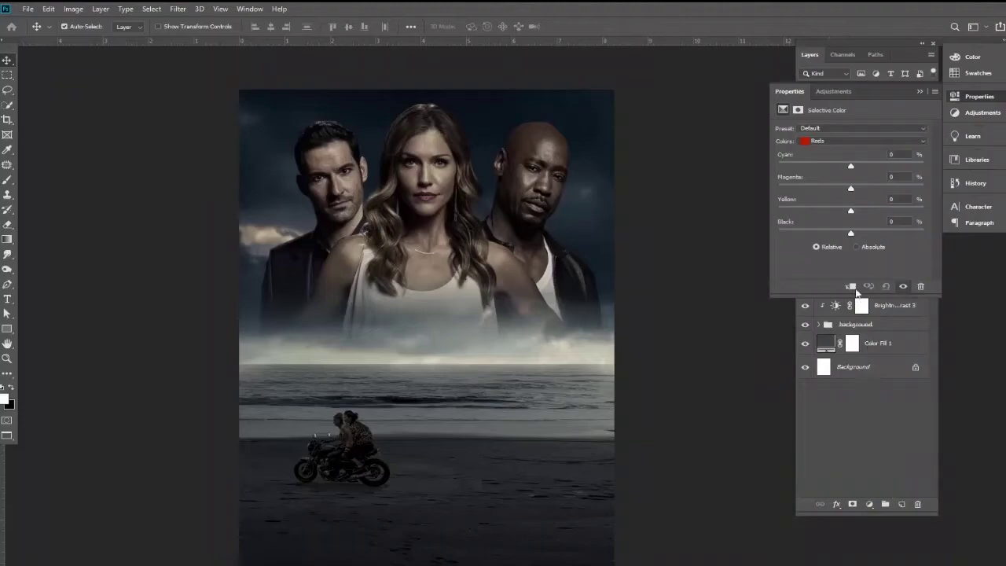
{"action": "left_click", "coordinate": [850, 141]}
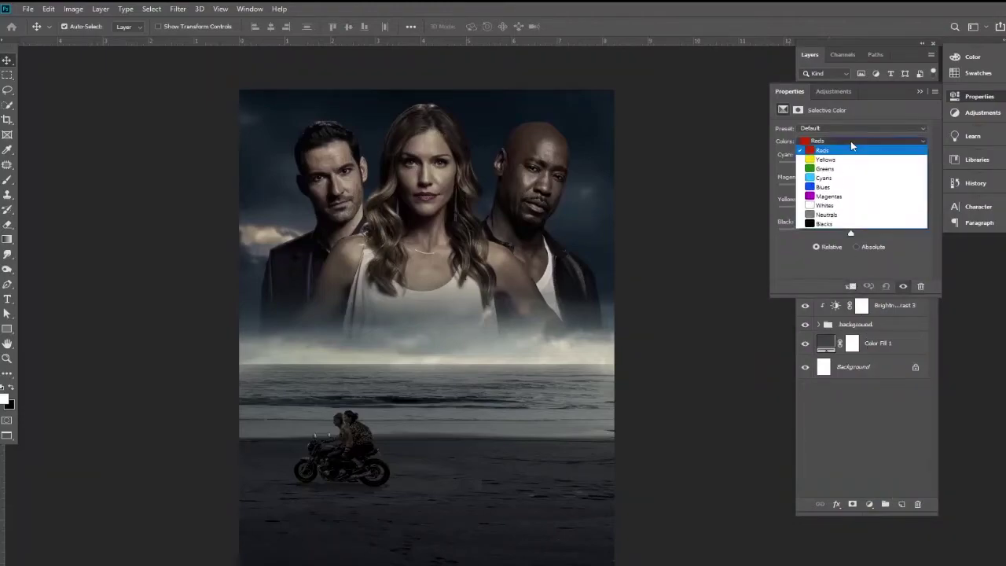
{"action": "left_click", "coordinate": [836, 189]}
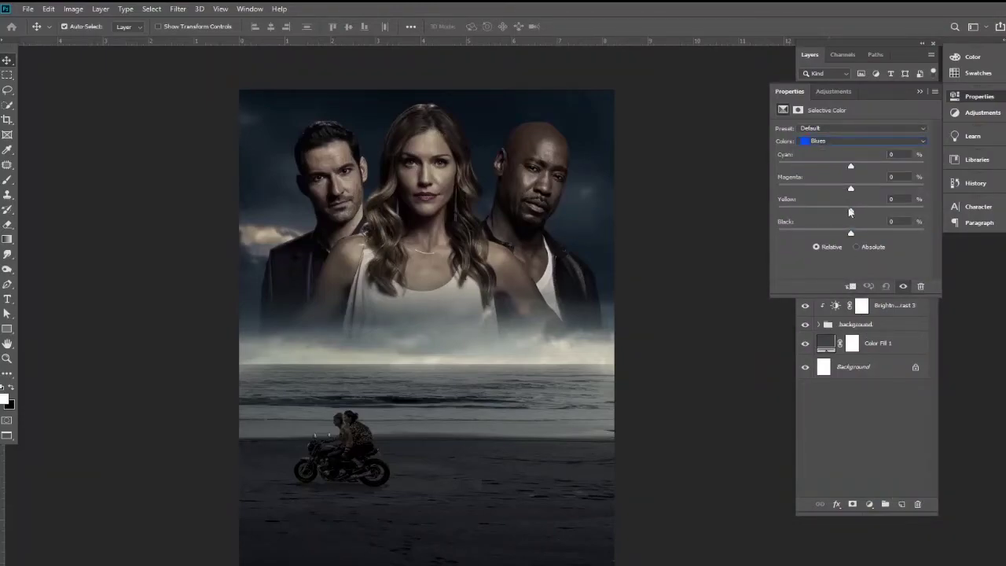
{"action": "left_click", "coordinate": [832, 145]}
{"action": "left_click", "coordinate": [845, 216]}
{"action": "left_click_drag", "start_coordinate": [849, 212], "coordinate": [845, 211]}
{"action": "left_click_drag", "start_coordinate": [851, 233], "coordinate": [854, 234]}
{"action": "left_click_drag", "start_coordinate": [850, 189], "coordinate": [853, 190]}
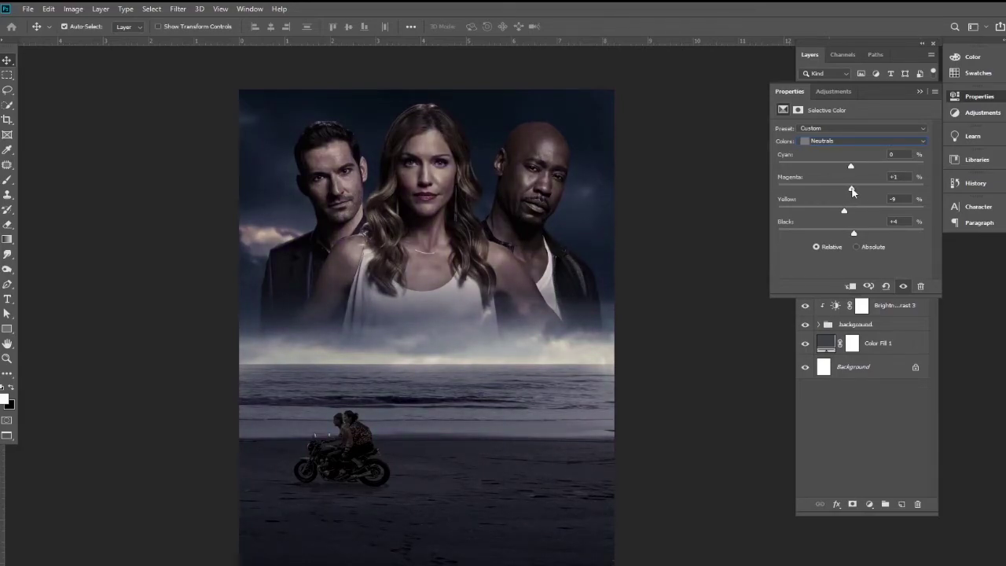
{"action": "left_click_drag", "start_coordinate": [850, 166], "coordinate": [853, 169]}
{"action": "left_click", "coordinate": [918, 92]}
- Group Selective Color 1 through Layer 0 copy into a group named 'model'
{"action": "scroll", "coordinate": [430, 362], "scroll_direction": "down", "scroll_amount": 1}
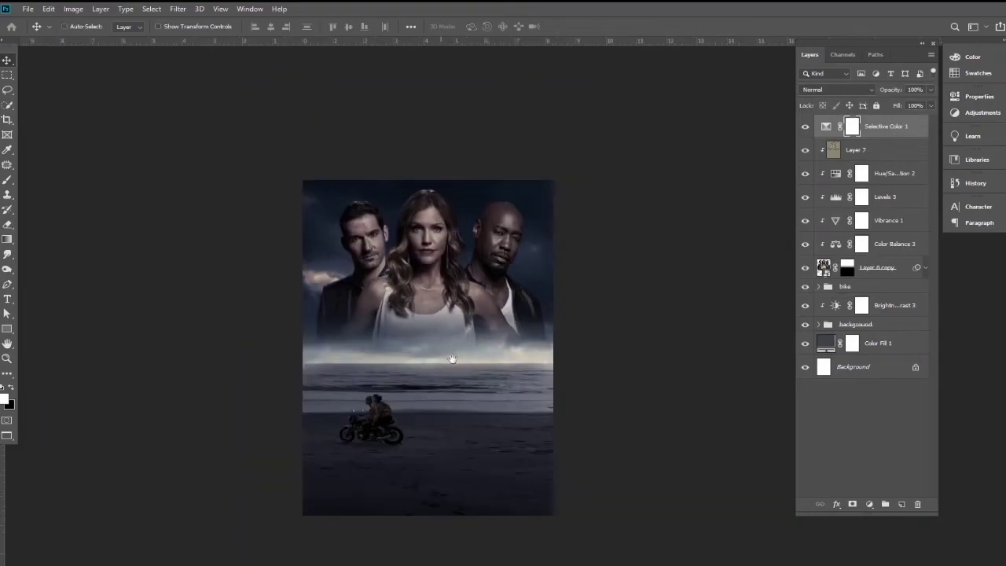
{"action": "scroll", "coordinate": [449, 336], "scroll_direction": "up", "scroll_amount": 1}
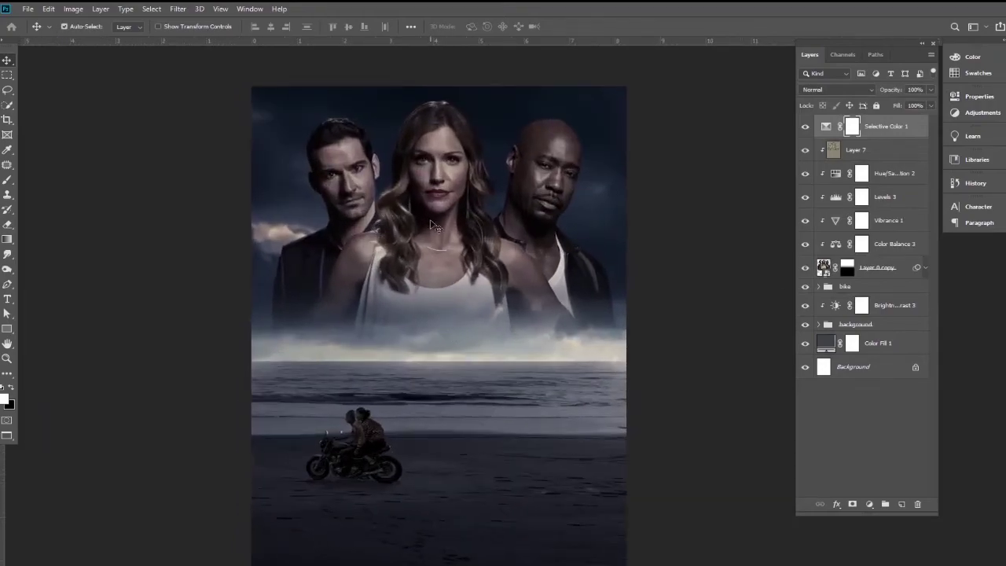
{"action": "left_click", "coordinate": [869, 271], "text": "shift"}
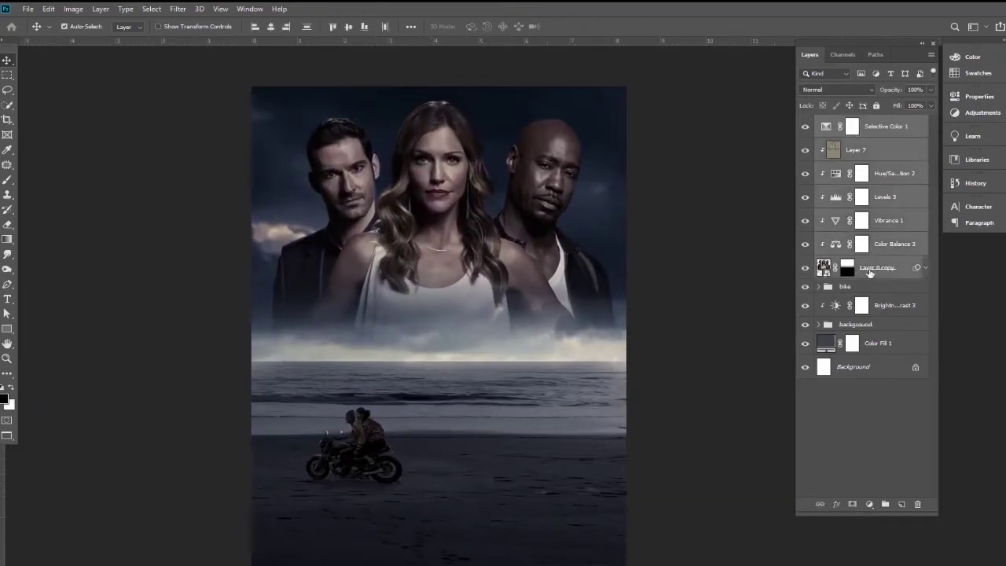
{"action": "key", "text": "ctrl"}
{"action": "key", "text": "ctrl+g"}
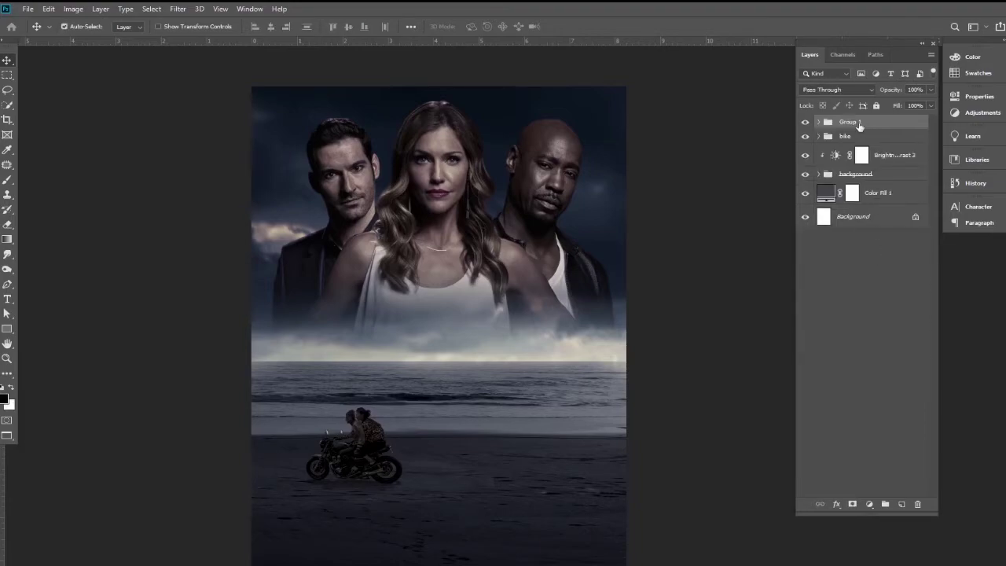
{"action": "double_click", "coordinate": [849, 122]}
{"action": "type", "text": "model"}
{"action": "key", "text": "Return"}
{"action": "left_click", "coordinate": [804, 122]}
{"action": "left_click", "coordinate": [805, 121]}
- Transform the model group to shift the cast slightly left on the poster
{"action": "scroll", "coordinate": [502, 272], "scroll_direction": "down", "scroll_amount": 3}
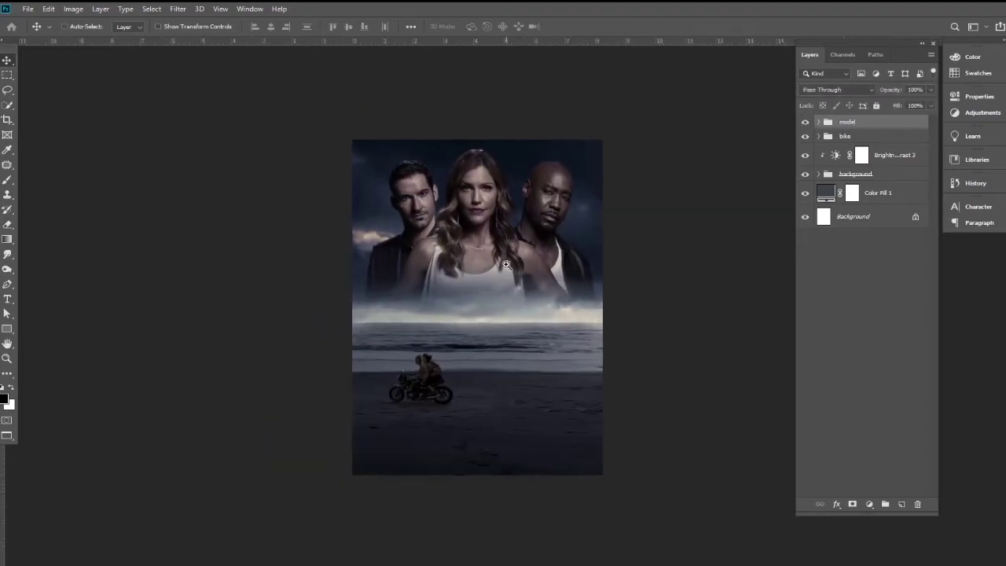
{"action": "scroll", "coordinate": [510, 267], "scroll_direction": "up", "scroll_amount": 3}
{"action": "scroll", "coordinate": [507, 265], "scroll_direction": "left", "scroll_amount": 1}
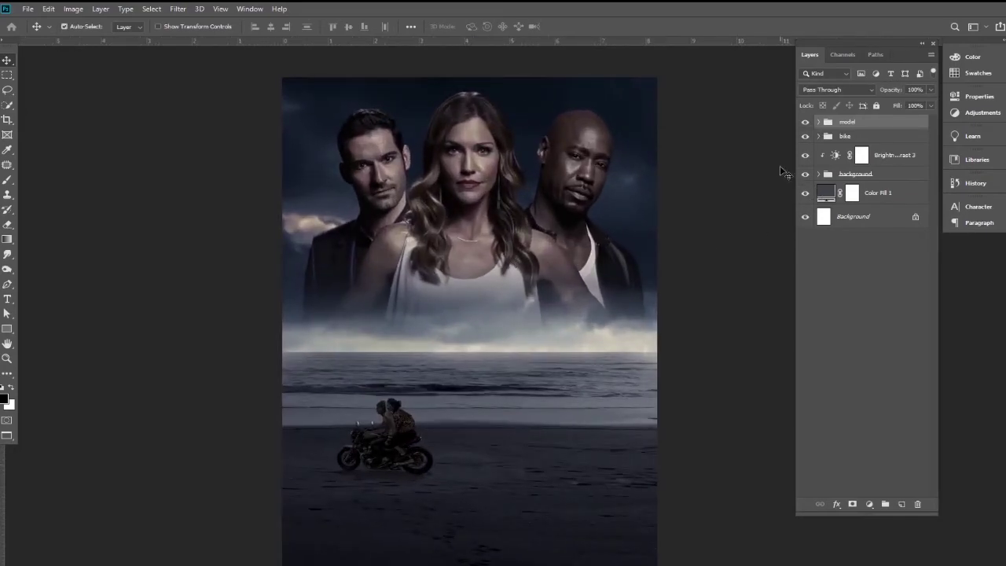
{"action": "key", "text": "ctrl+t"}
{"action": "left_click", "coordinate": [512, 240]}
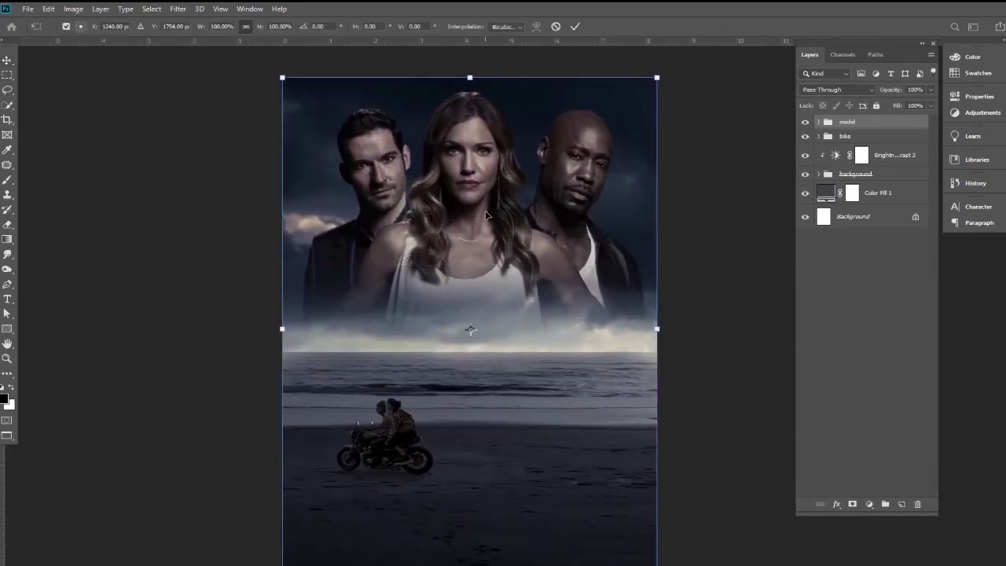
{"action": "left_click_drag", "start_coordinate": [487, 212], "coordinate": [482, 212]}
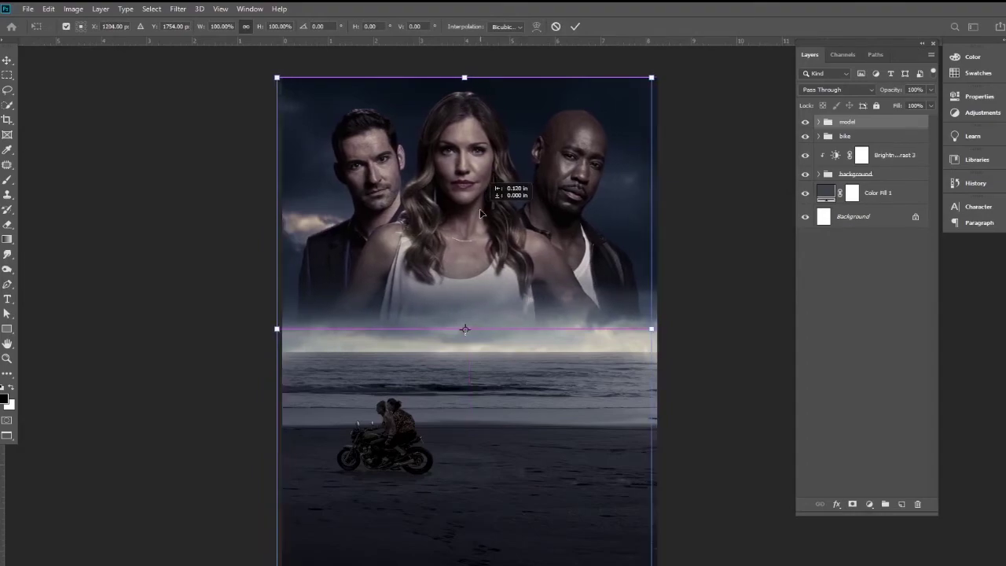
{"action": "key", "text": "Return"}
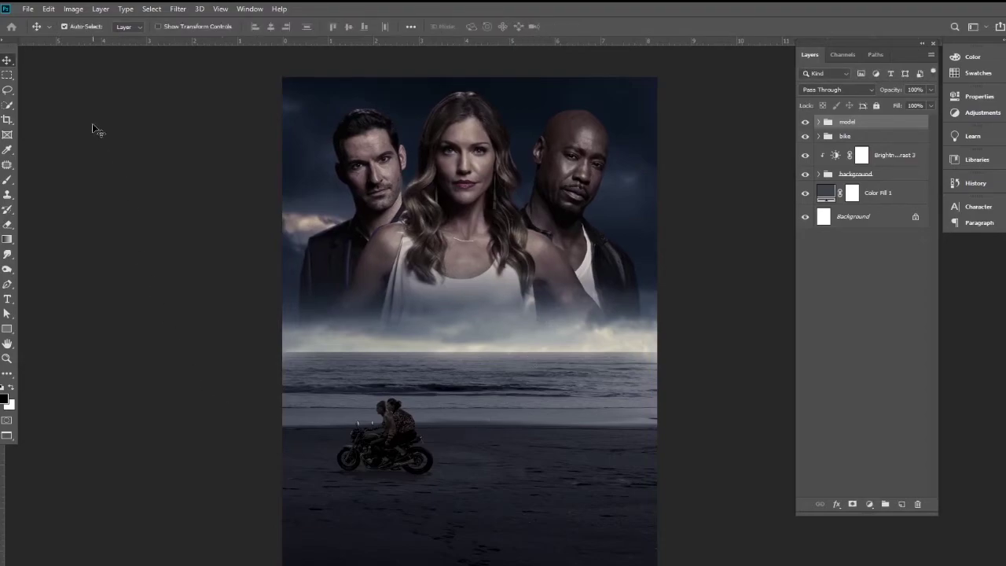
- Place the airplane image 'pngwing.com (2)', shrink it and move it over the sea at right
{"action": "left_click", "coordinate": [28, 9]}
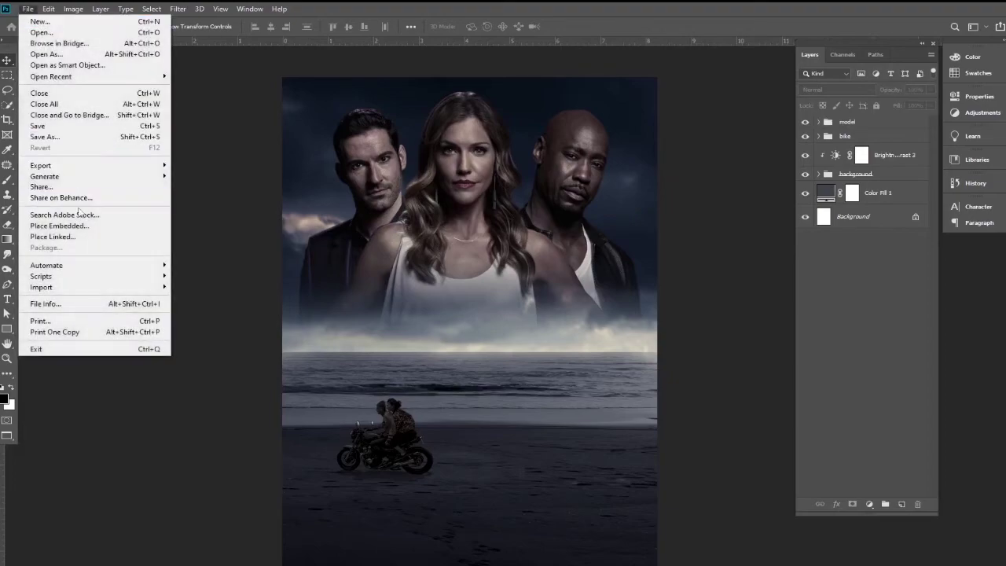
{"action": "left_click", "coordinate": [81, 226]}
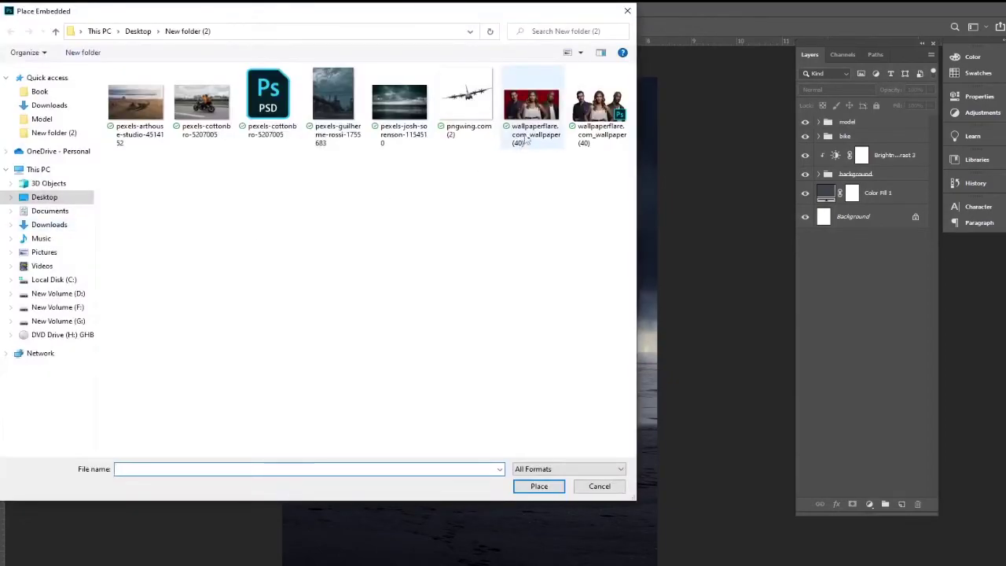
{"action": "left_click", "coordinate": [466, 106]}
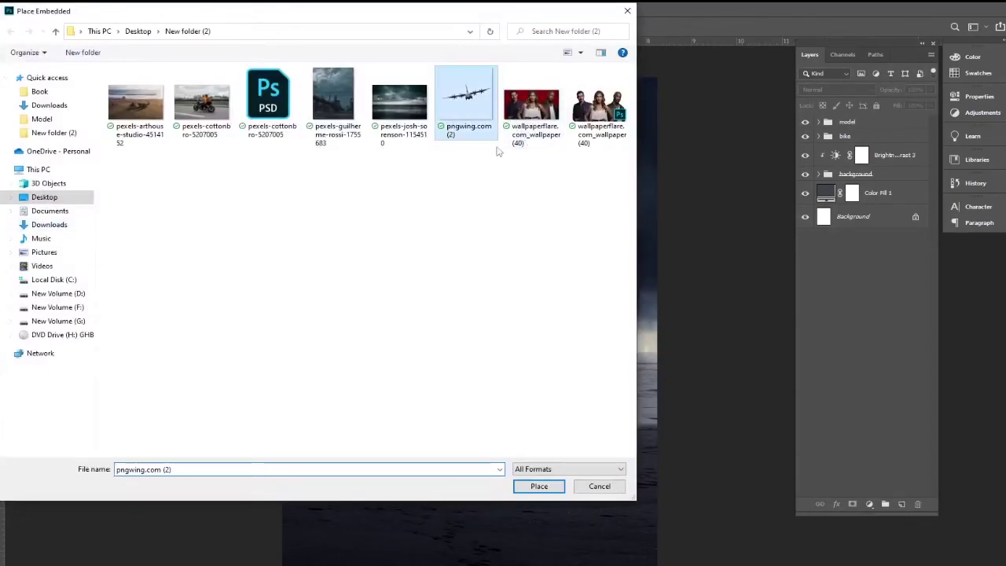
{"action": "left_click", "coordinate": [534, 486]}
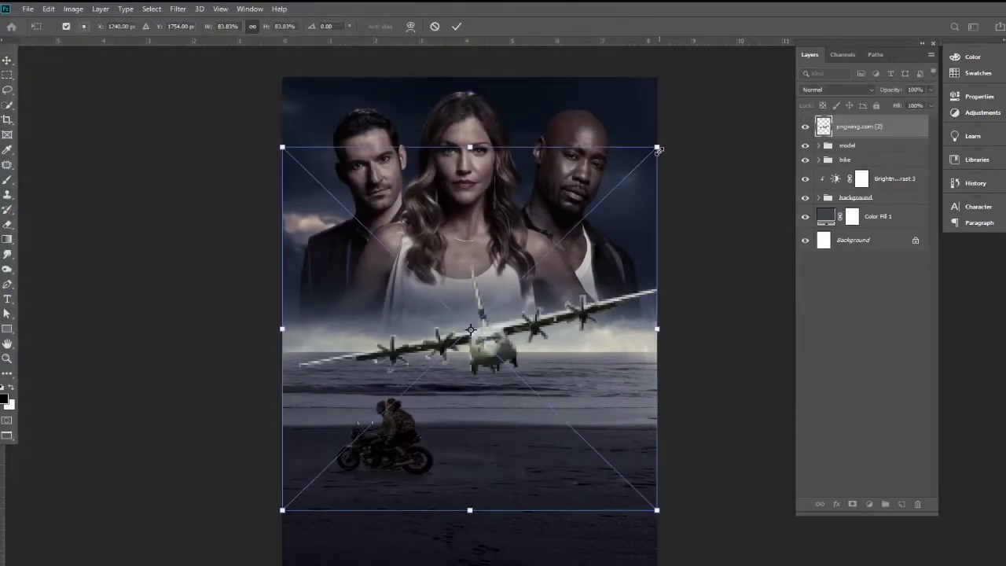
{"action": "left_click_drag", "start_coordinate": [658, 149], "coordinate": [443, 353]}
{"action": "mouse_move", "coordinate": [397, 415]}
{"action": "left_mouse_down"}
{"action": "mouse_move", "coordinate": [582, 342]}
{"action": "mouse_move", "coordinate": [648, 285]}
{"action": "mouse_move", "coordinate": [568, 352]}
{"action": "mouse_move", "coordinate": [624, 322]}
{"action": "left_mouse_up"}
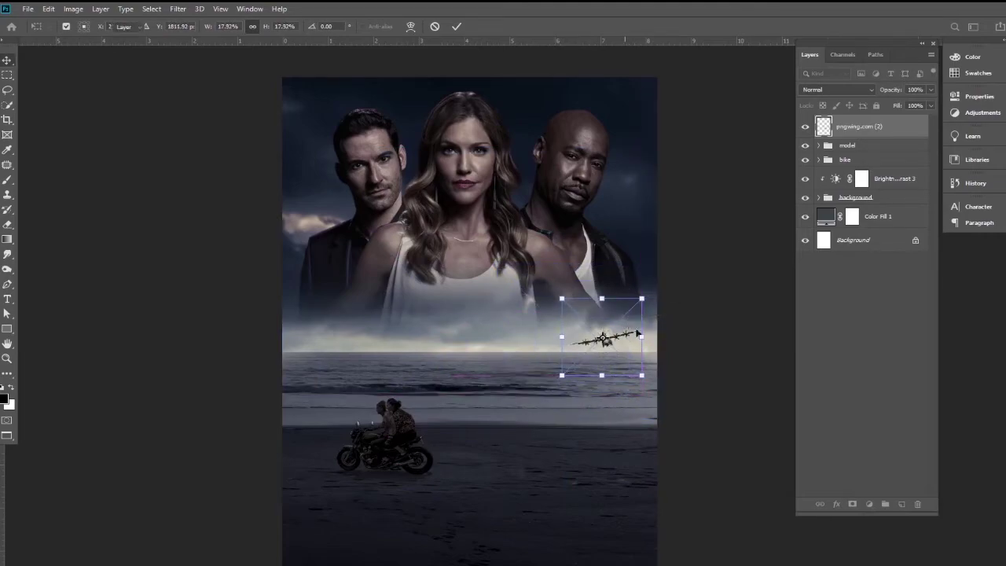
{"action": "key", "text": "Return"}
{"action": "scroll", "coordinate": [589, 424], "scroll_direction": "up", "scroll_amount": 1, "text": "alt"}
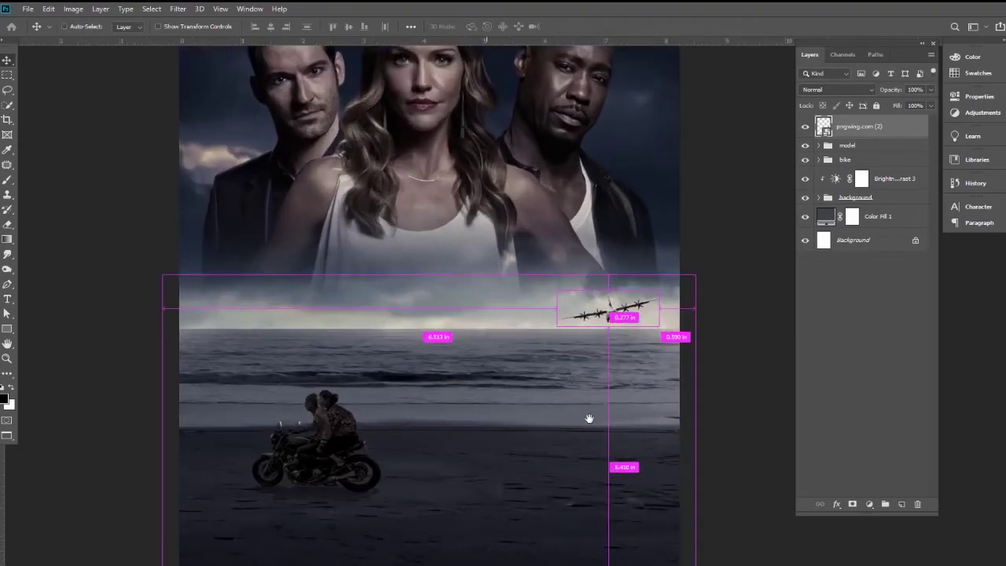
- Flip the airplane horizontally and nudge it slightly right above the horizon
{"action": "key", "text": "ctrl+t"}
{"action": "right_click", "coordinate": [613, 332]}
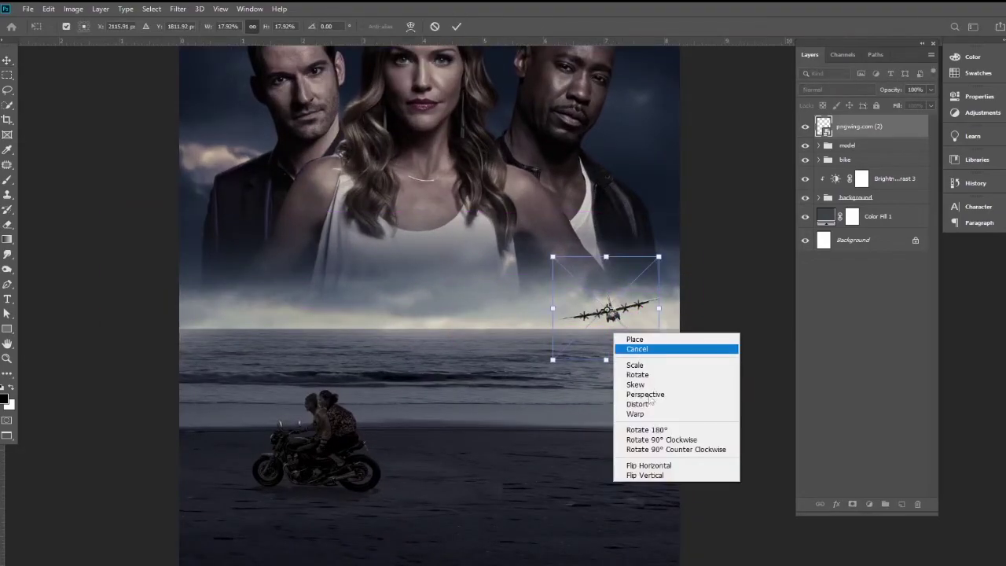
{"action": "left_click", "coordinate": [655, 464]}
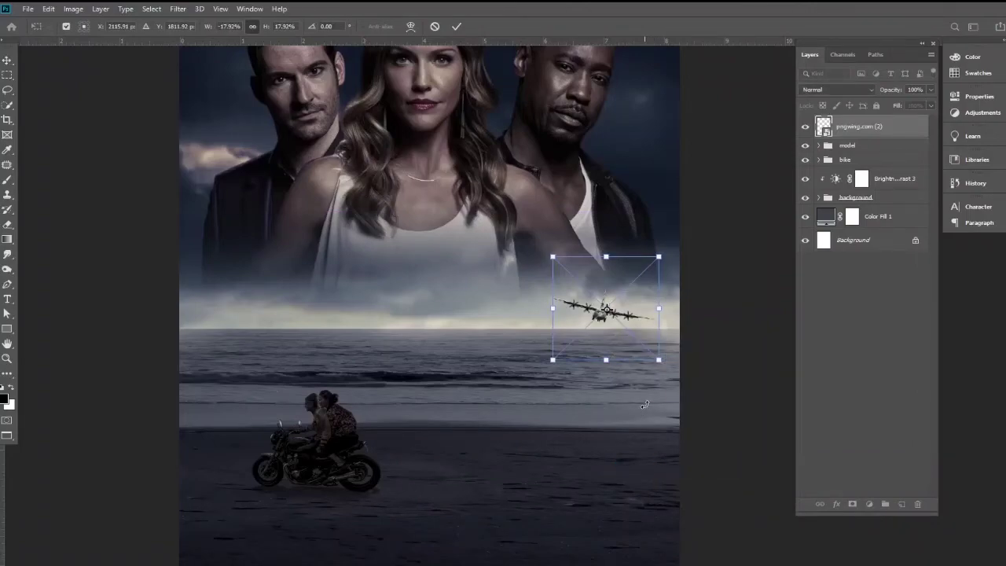
{"action": "key", "text": "Return"}
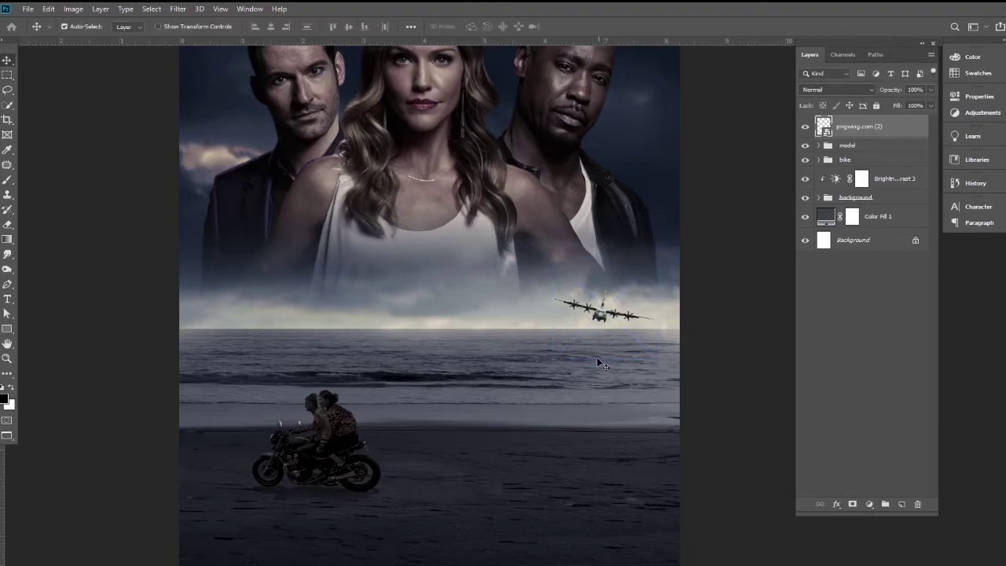
{"action": "scroll", "coordinate": [601, 312], "scroll_direction": "up", "scroll_amount": 2}
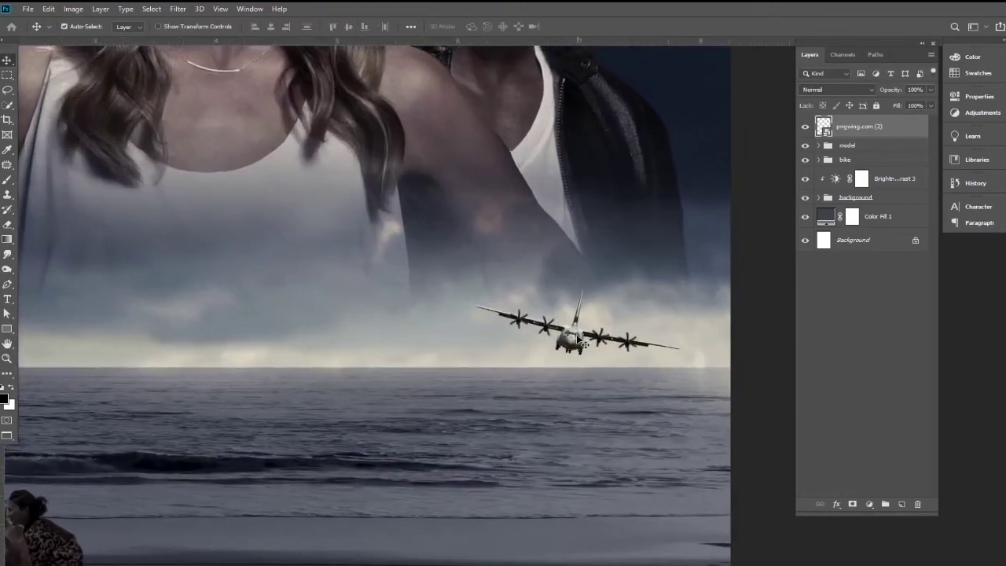
{"action": "left_click_drag", "start_coordinate": [576, 334], "coordinate": [594, 338]}
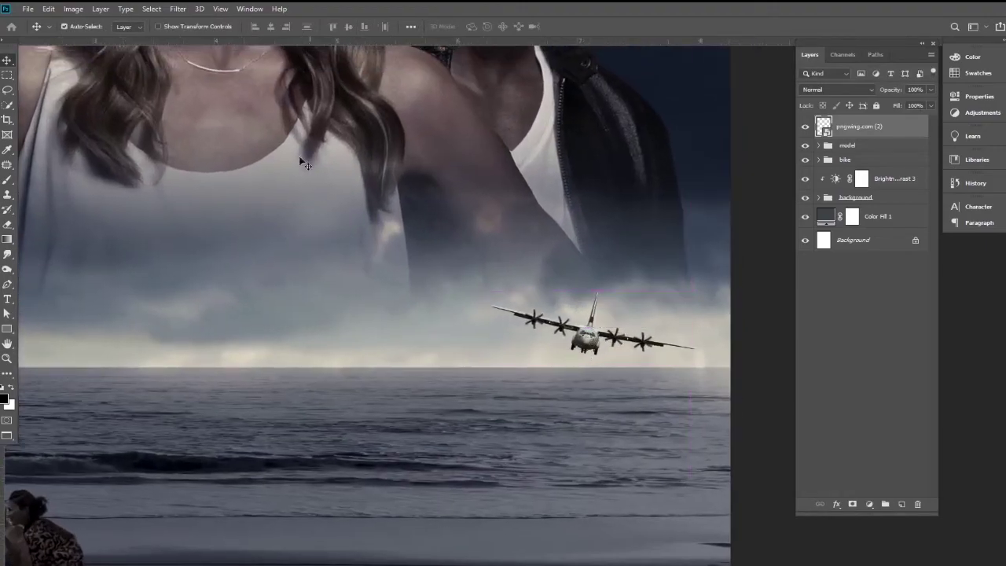
{"action": "left_click", "coordinate": [178, 9]}
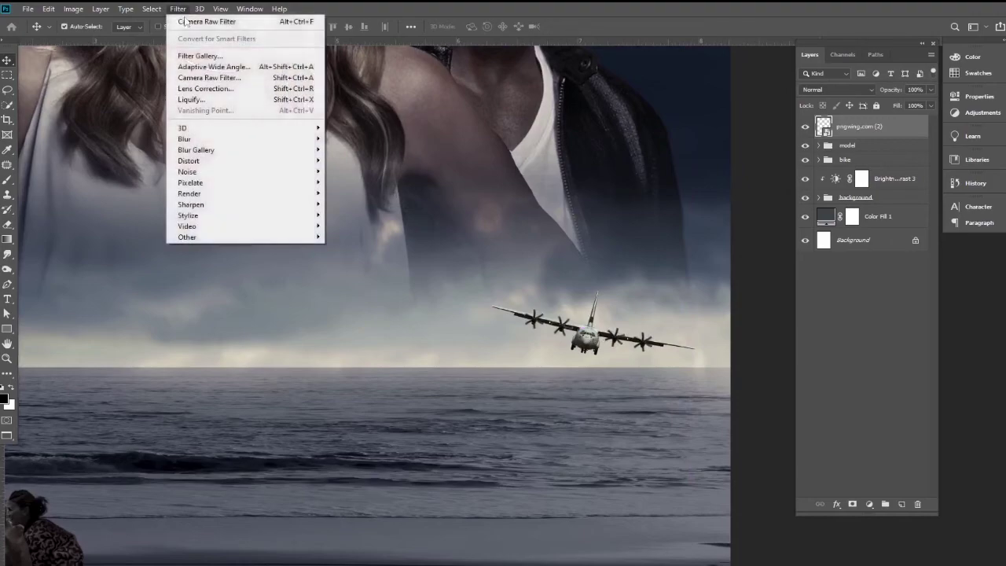
- Apply Camera Raw to the airplane: Exposure -1.90, Highlights +22, Shadows -28, Temperature -13, Texture +26, Clarity +28
{"action": "left_click", "coordinate": [197, 78]}
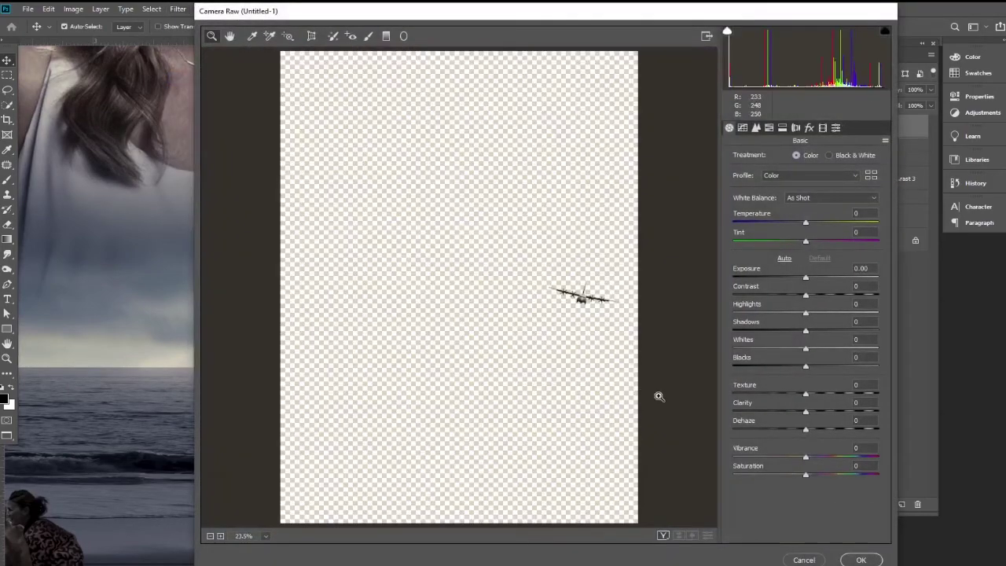
{"action": "left_click_drag", "start_coordinate": [804, 277], "coordinate": [775, 277]}
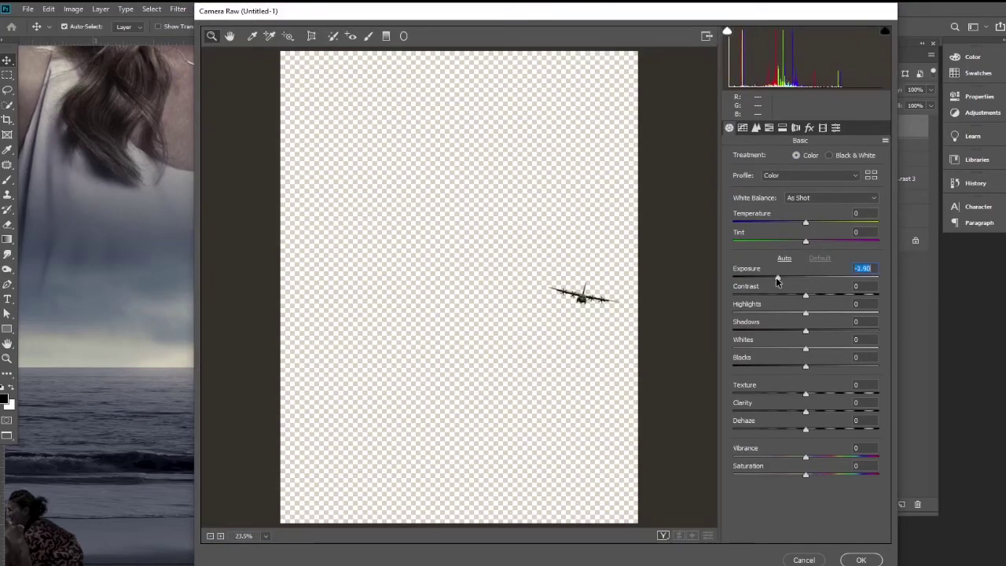
{"action": "mouse_move", "coordinate": [805, 332]}
{"action": "left_mouse_down"}
{"action": "mouse_move", "coordinate": [785, 331]}
{"action": "mouse_move", "coordinate": [829, 312]}
{"action": "mouse_move", "coordinate": [821, 313]}
{"action": "left_mouse_up"}
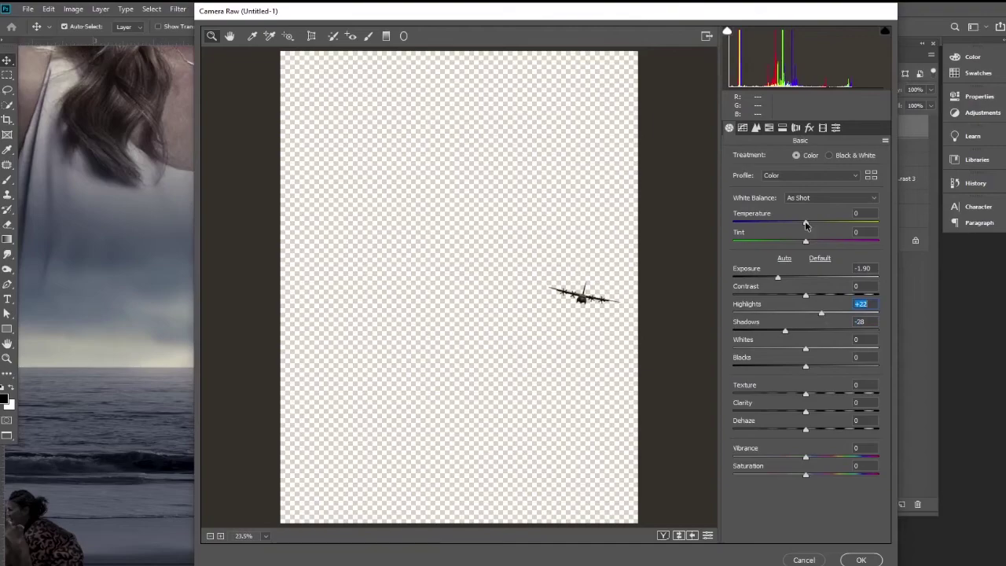
{"action": "left_click_drag", "start_coordinate": [805, 222], "coordinate": [786, 223]}
{"action": "left_click_drag", "start_coordinate": [788, 226], "coordinate": [796, 224]}
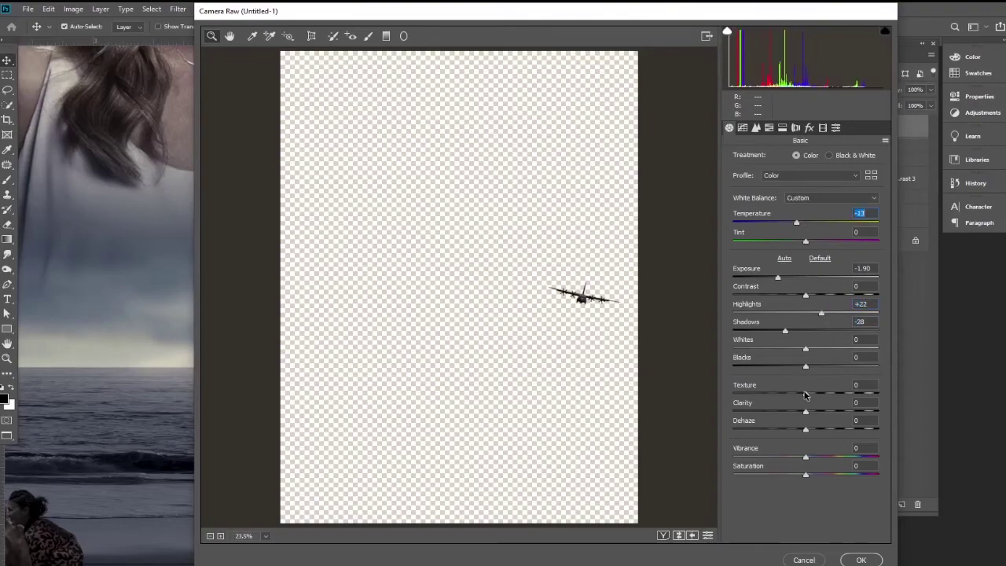
{"action": "mouse_move", "coordinate": [806, 392]}
{"action": "left_mouse_down"}
{"action": "mouse_move", "coordinate": [824, 393]}
{"action": "mouse_move", "coordinate": [826, 411]}
{"action": "left_mouse_up"}
{"action": "left_click", "coordinate": [812, 411]}
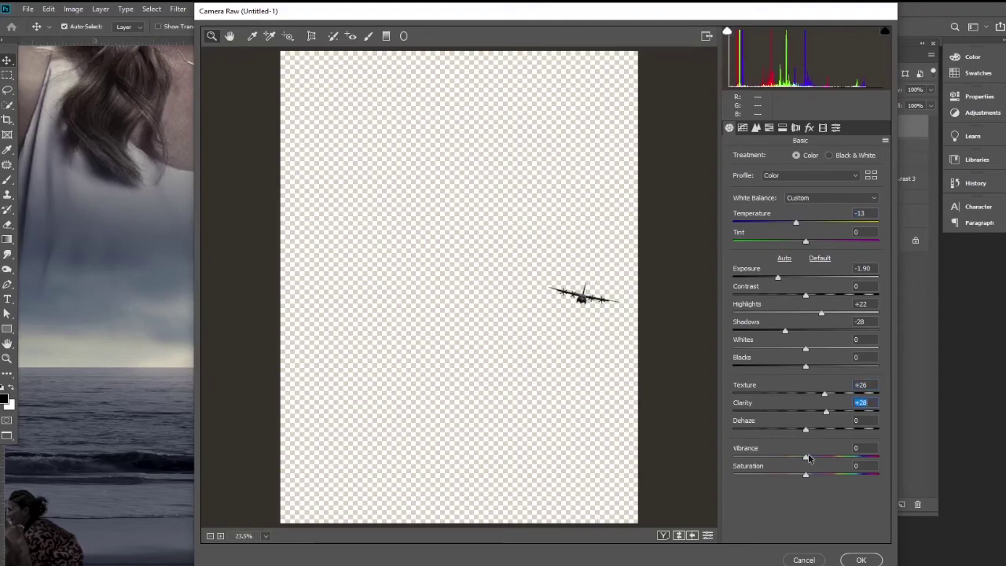
{"action": "left_click_drag", "start_coordinate": [805, 456], "coordinate": [788, 457]}
{"action": "left_click", "coordinate": [862, 557]}
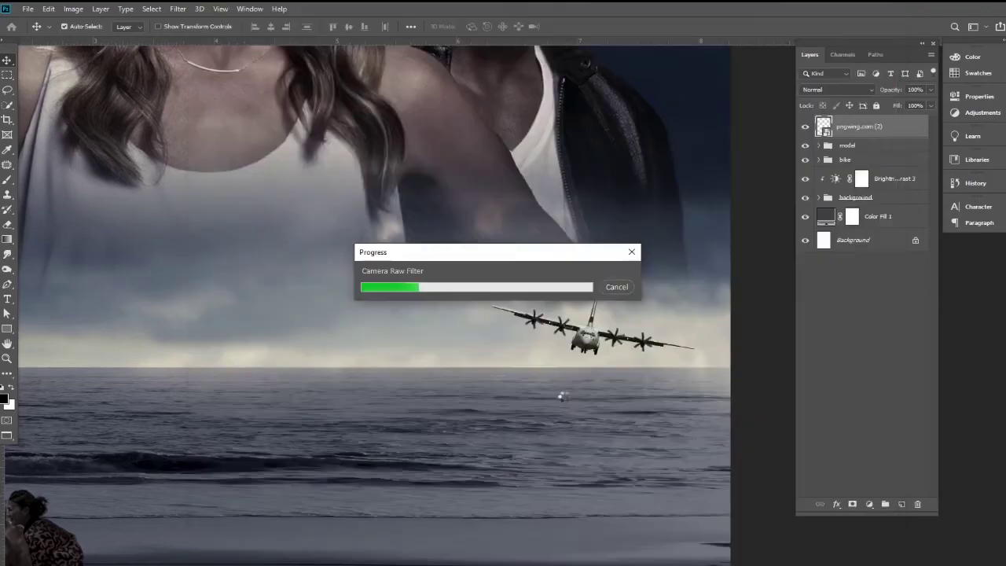
- Create a merged copy of all visible layers as Layer 8 on top
{"action": "scroll", "coordinate": [436, 319], "scroll_direction": "down", "scroll_amount": 3}
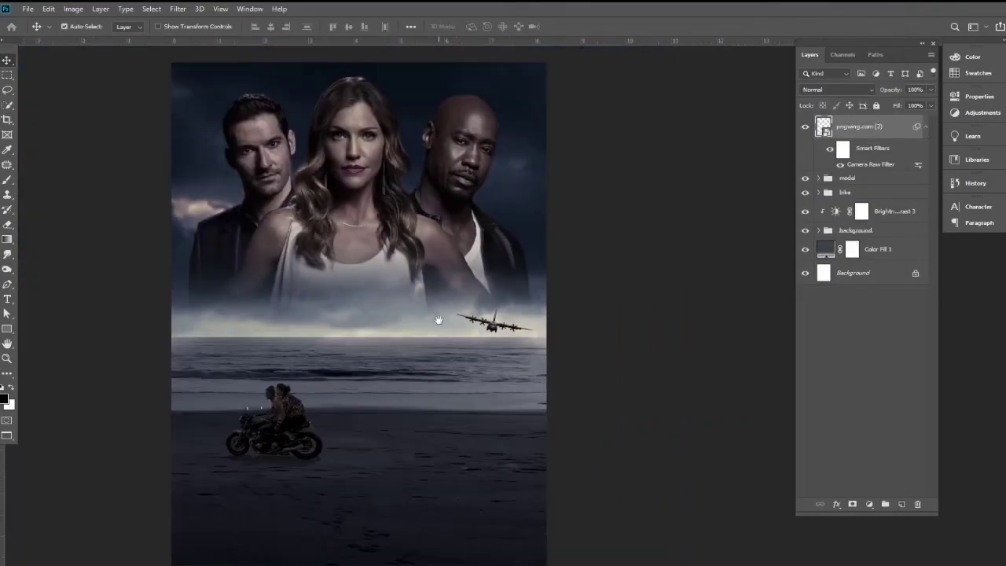
{"action": "scroll", "coordinate": [503, 328], "scroll_direction": "up", "scroll_amount": 2}
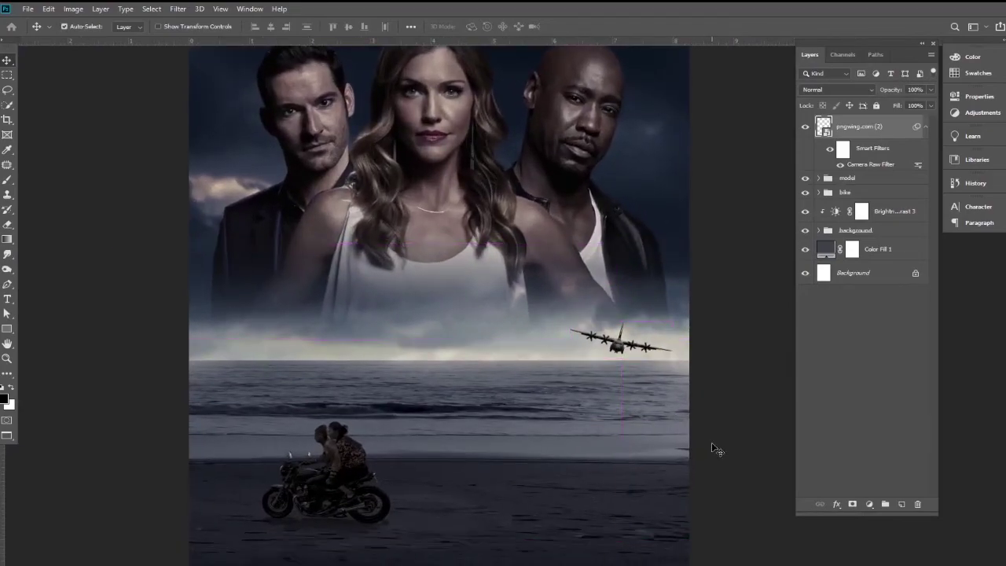
{"action": "scroll", "coordinate": [484, 342], "scroll_direction": "down", "scroll_amount": 1}
{"action": "scroll", "coordinate": [485, 341], "scroll_direction": "down", "scroll_amount": 1}
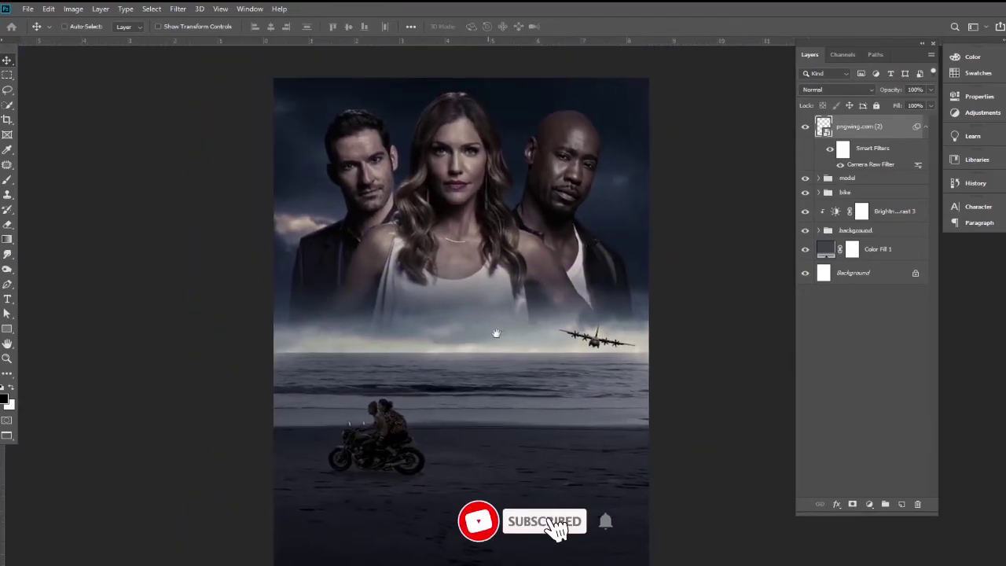
{"action": "scroll", "coordinate": [494, 333], "scroll_direction": "up", "scroll_amount": 2}
{"action": "scroll", "coordinate": [491, 345], "scroll_direction": "up", "scroll_amount": 1}
{"action": "scroll", "coordinate": [493, 349], "scroll_direction": "down", "scroll_amount": 1}
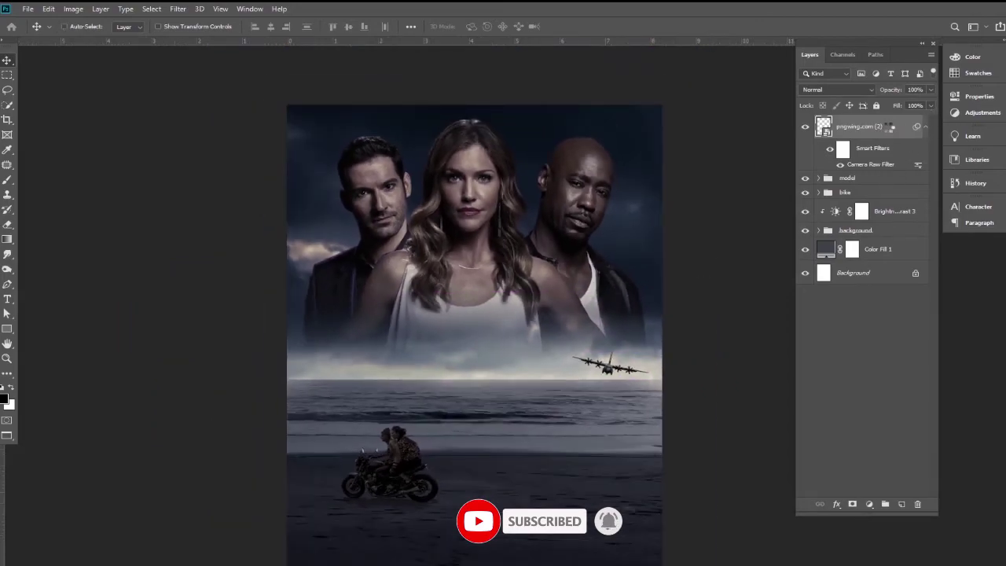
{"action": "key", "text": "ctrl+shift+alt+e"}
- Add a Color Lookup adjustment layer with the 2Strip.look 3D LUT
{"action": "left_click", "coordinate": [871, 505]}
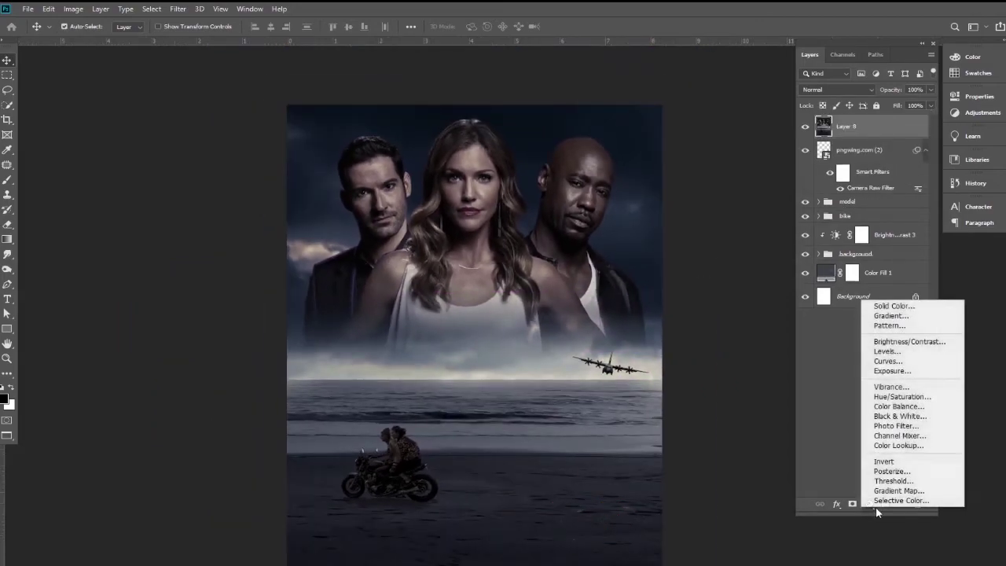
{"action": "left_click", "coordinate": [900, 445]}
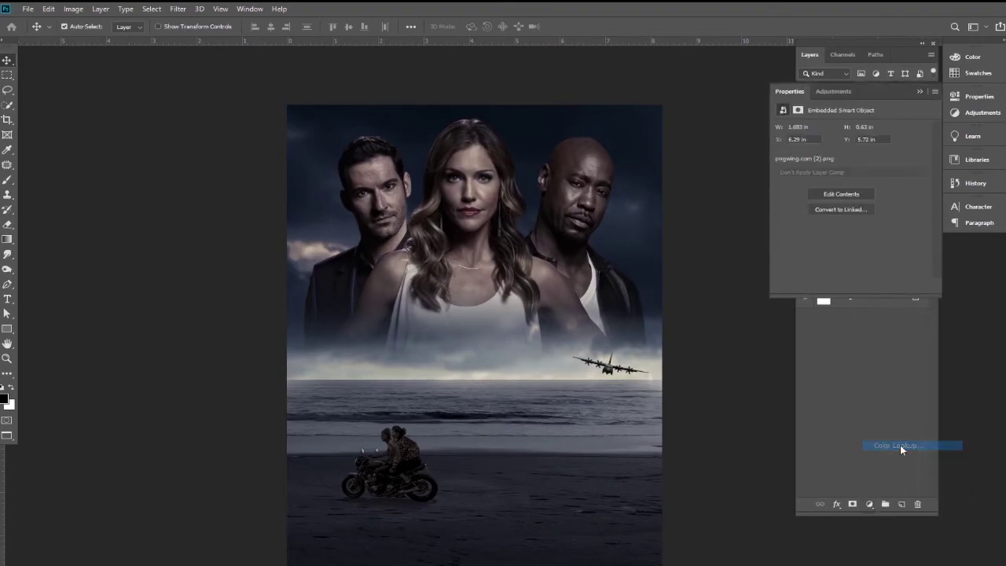
{"action": "left_click", "coordinate": [879, 131]}
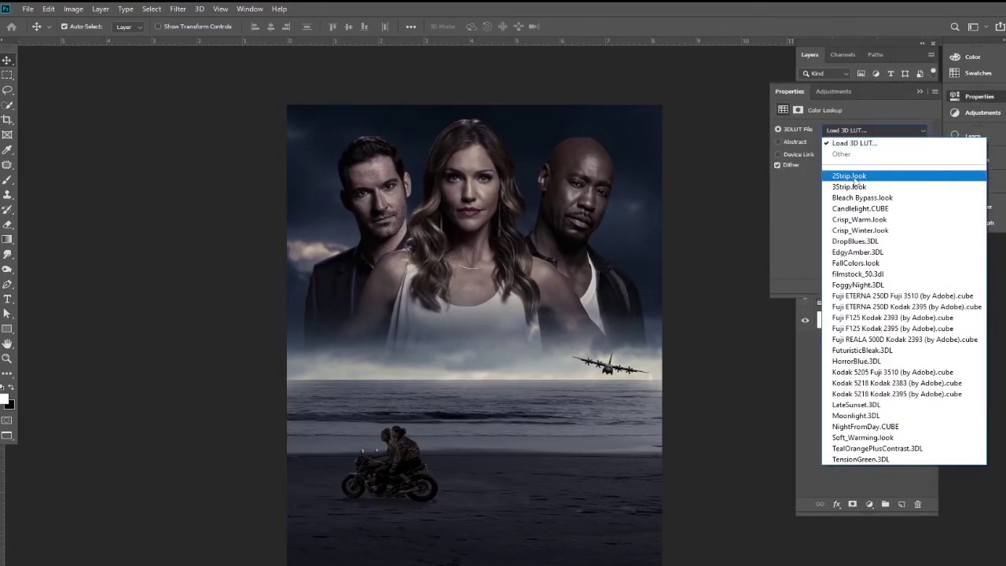
{"action": "left_click", "coordinate": [855, 176]}
- Preview LUT looks from 3Strip and Crisp_Winter through the Fuji film stocks, ending on Soft_Warming
{"action": "key", "text": "Down"}
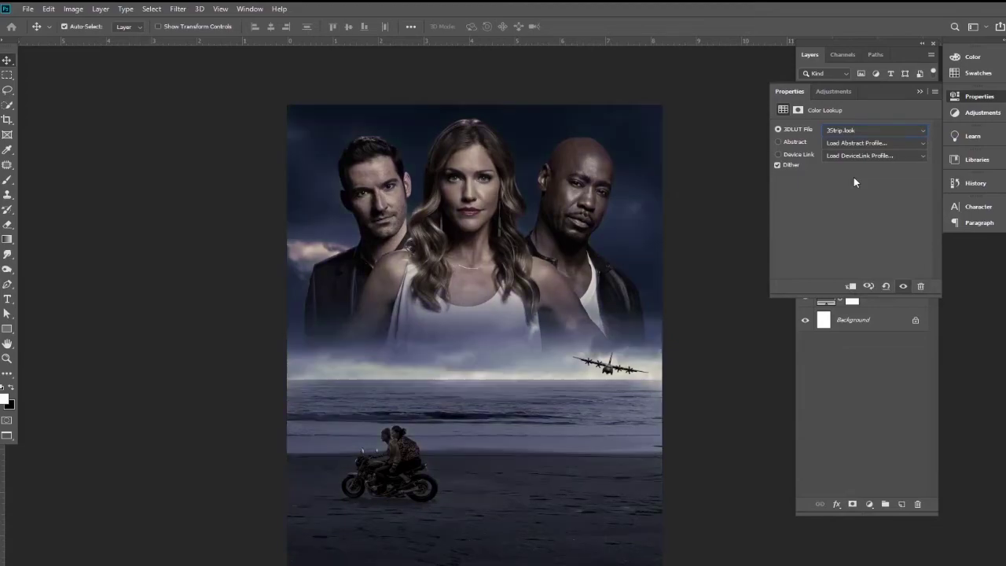
{"action": "key", "text": "Down"}
{"action": "key", "text": "Down"}
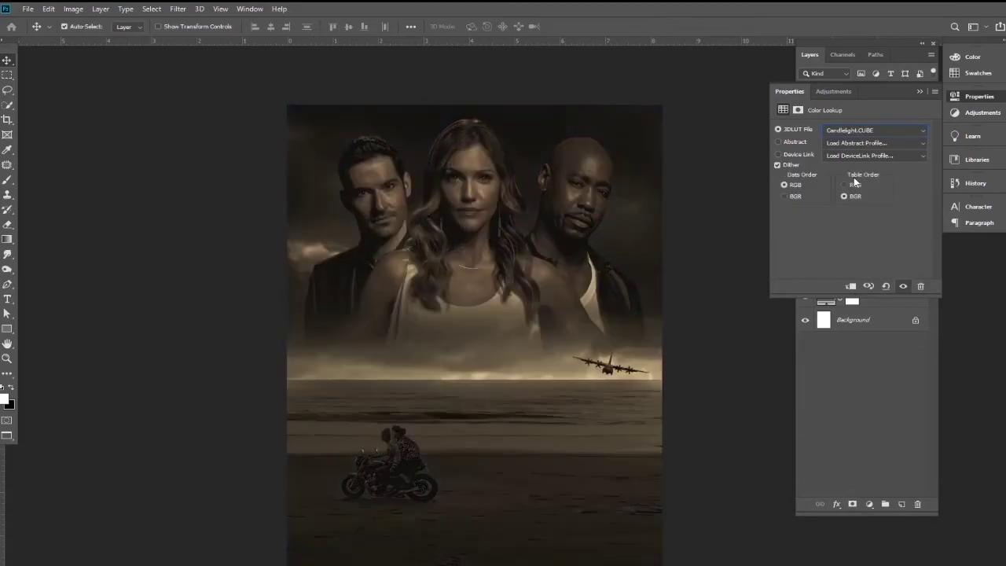
{"action": "key", "text": "Down"}
{"action": "key", "text": "Down"}
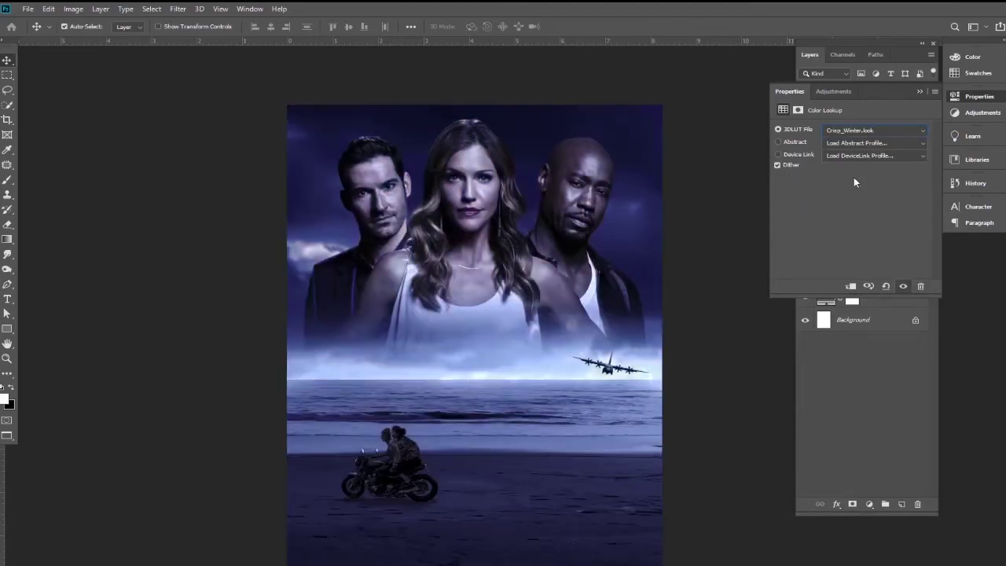
{"action": "key", "text": "Down"}
{"action": "key", "text": "Down"}
{"action": "key", "text": "Down"}
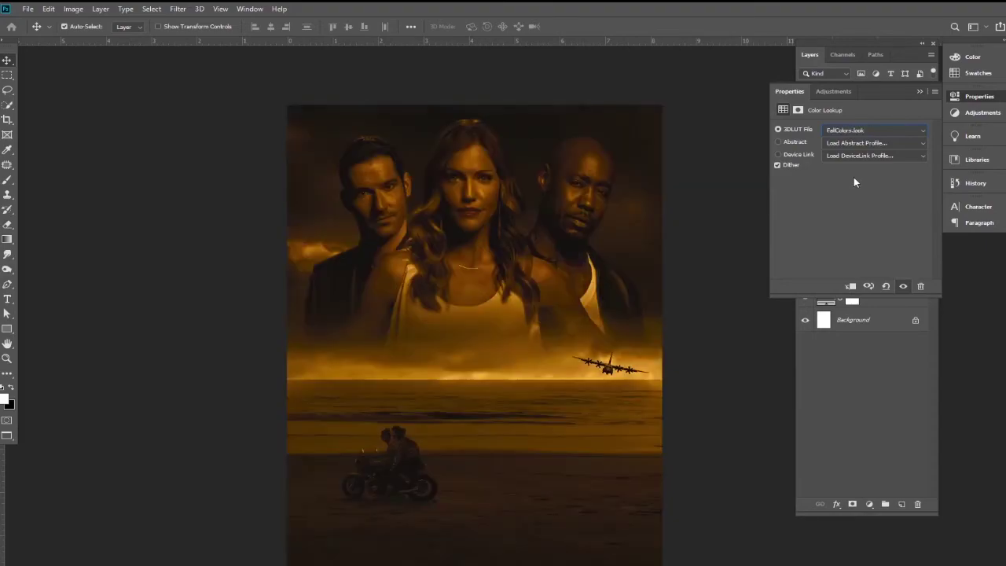
{"action": "key", "text": "Down"}
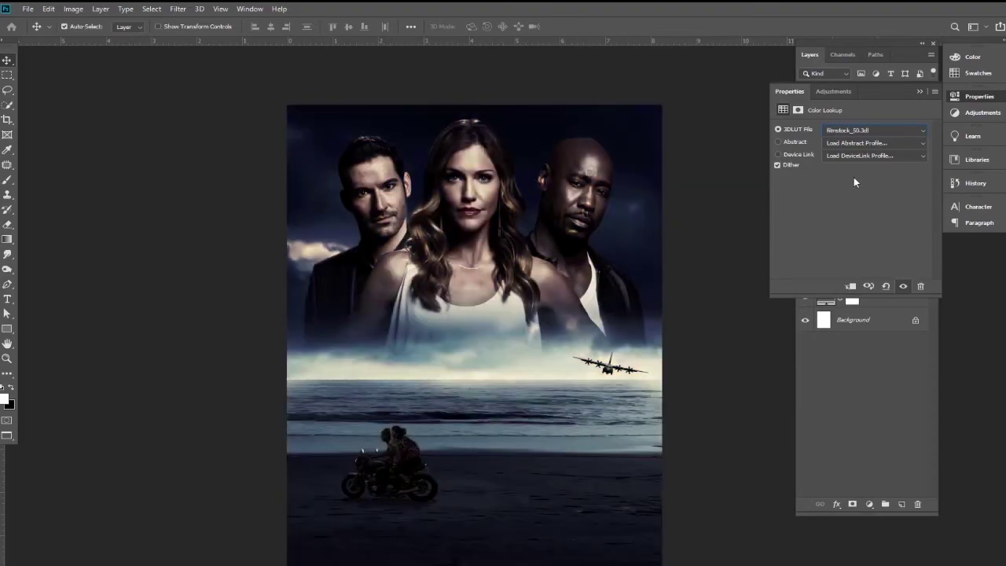
{"action": "key", "text": "Down"}
{"action": "key", "text": "Down"}
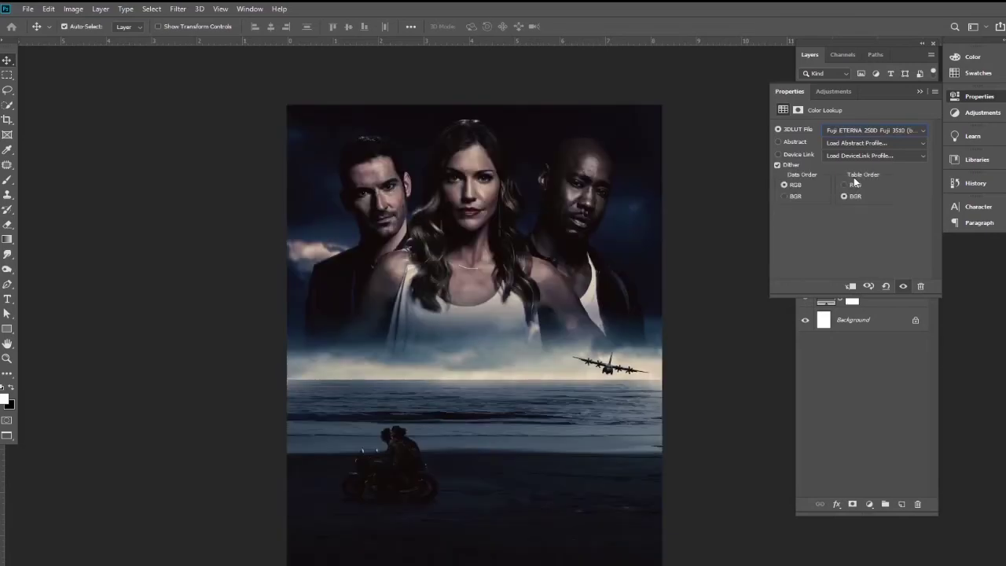
{"action": "key", "text": "Down"}
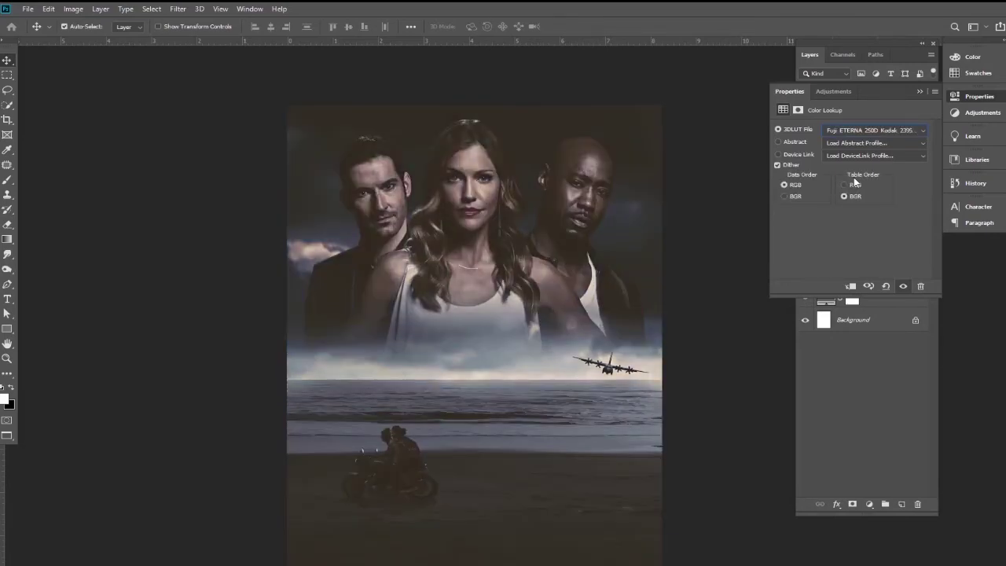
{"action": "key", "text": "Down"}
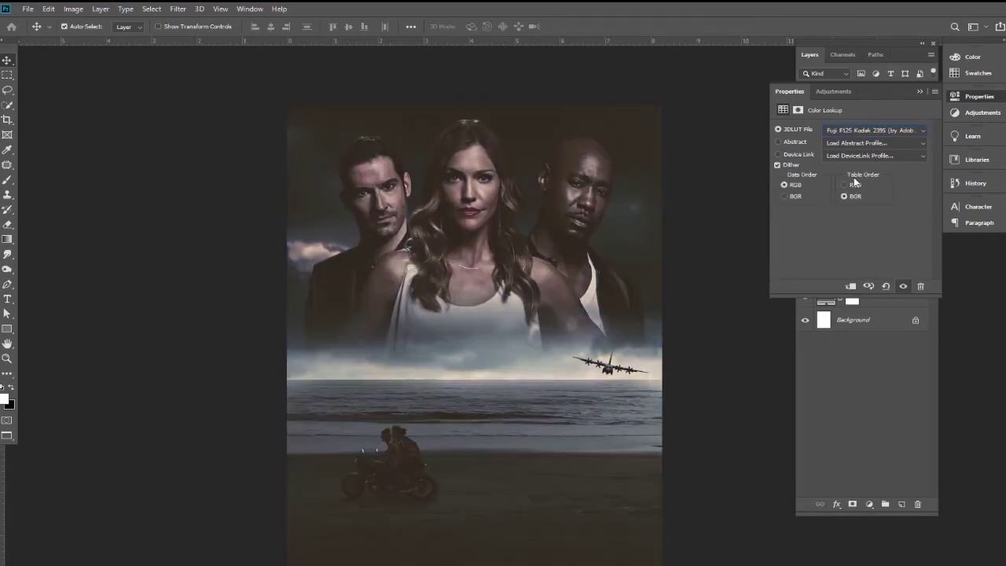
{"action": "key", "text": "Down"}
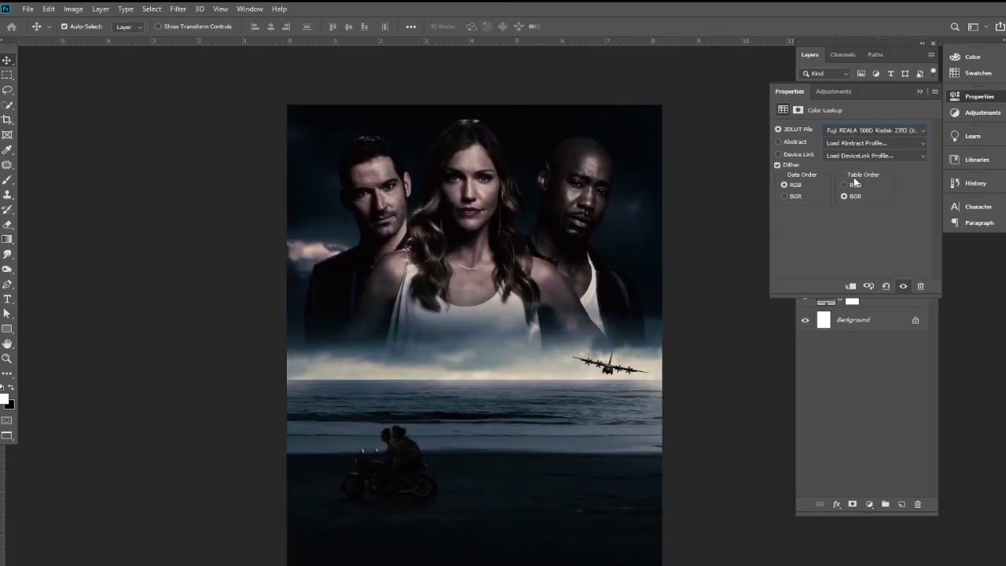
{"action": "key", "text": "Down"}
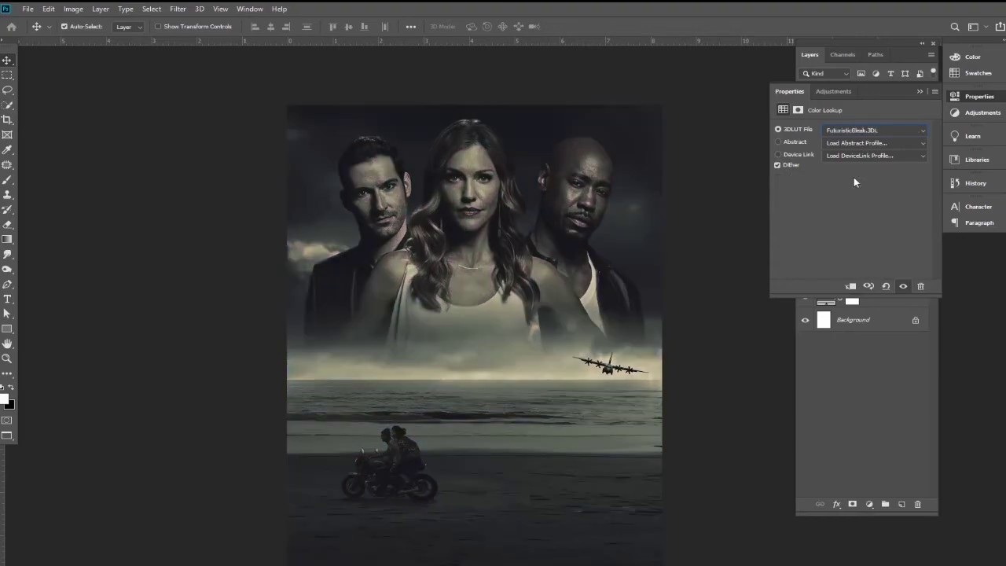
{"action": "key", "text": "Down"}
{"action": "key", "text": "Down"}
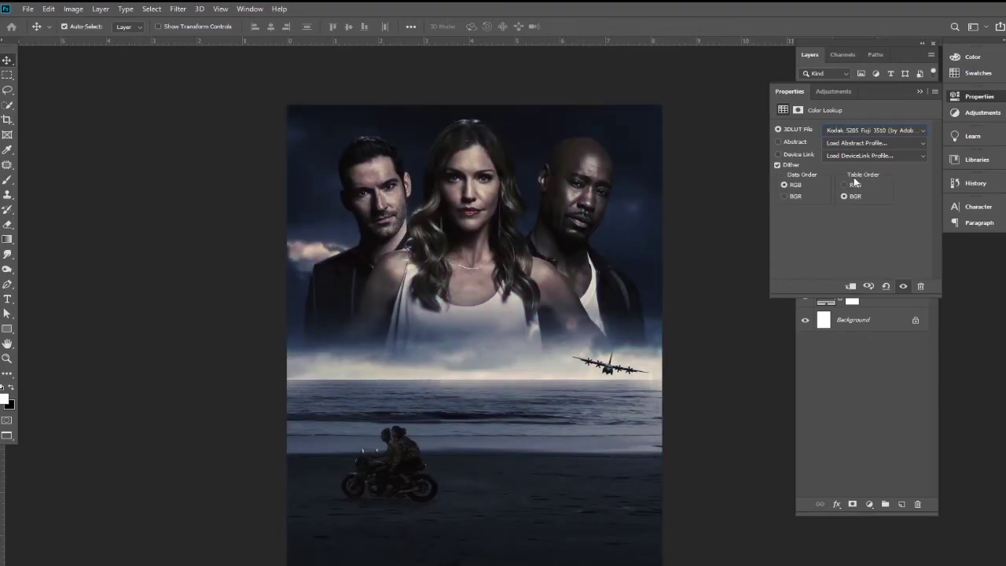
{"action": "key", "text": "Down"}
{"action": "key", "text": "Down"}
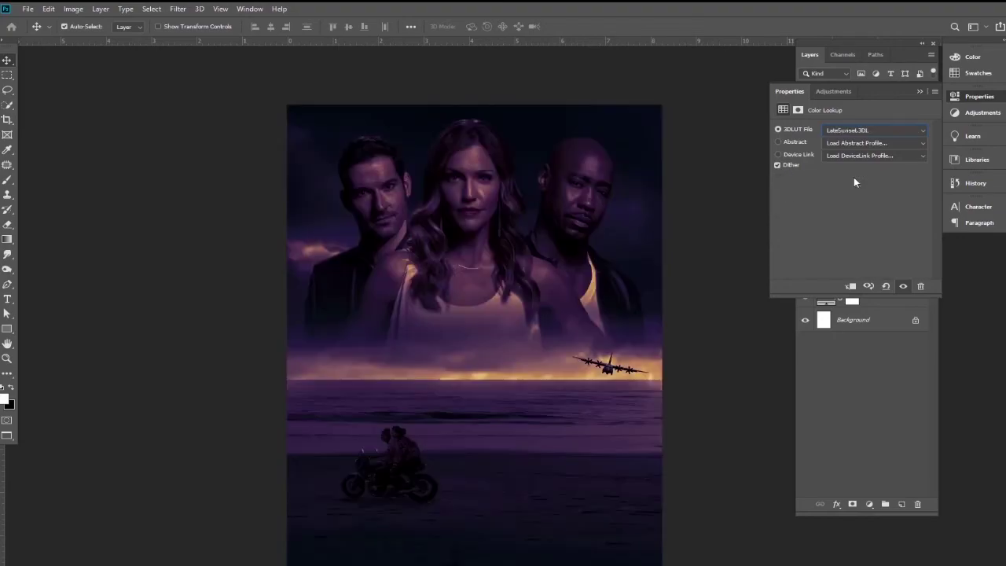
{"action": "key", "text": "Down"}
{"action": "key", "text": "Down"}
{"action": "key", "text": "Down"}
{"action": "key", "text": "Down"}
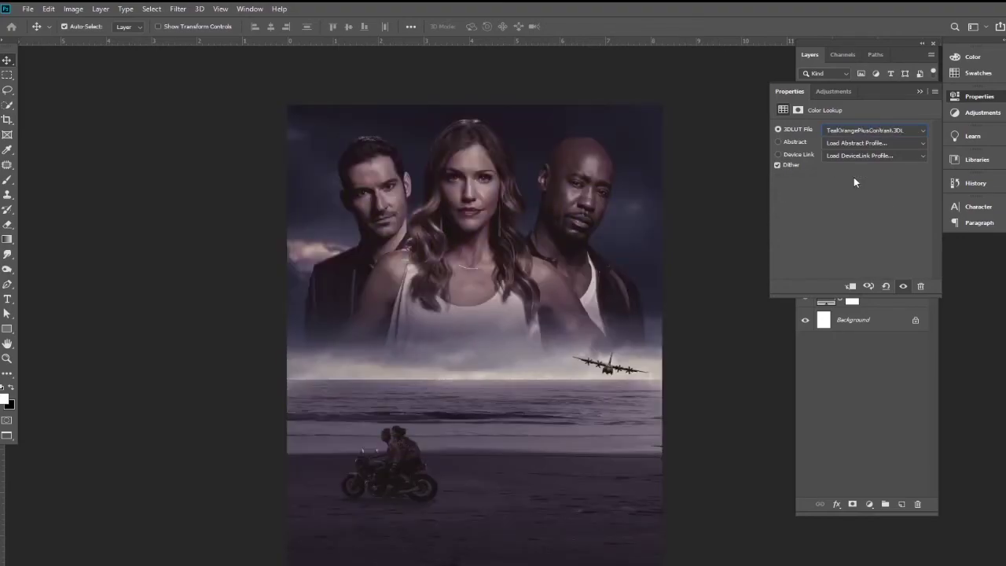
{"action": "key", "text": "Down"}
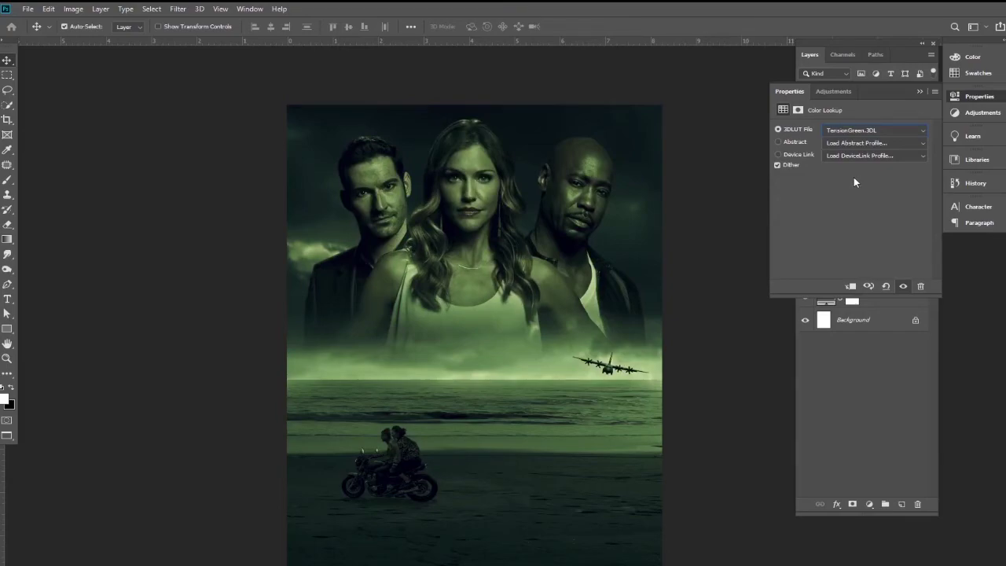
{"action": "key", "text": "Up"}
{"action": "key", "text": "Up"}
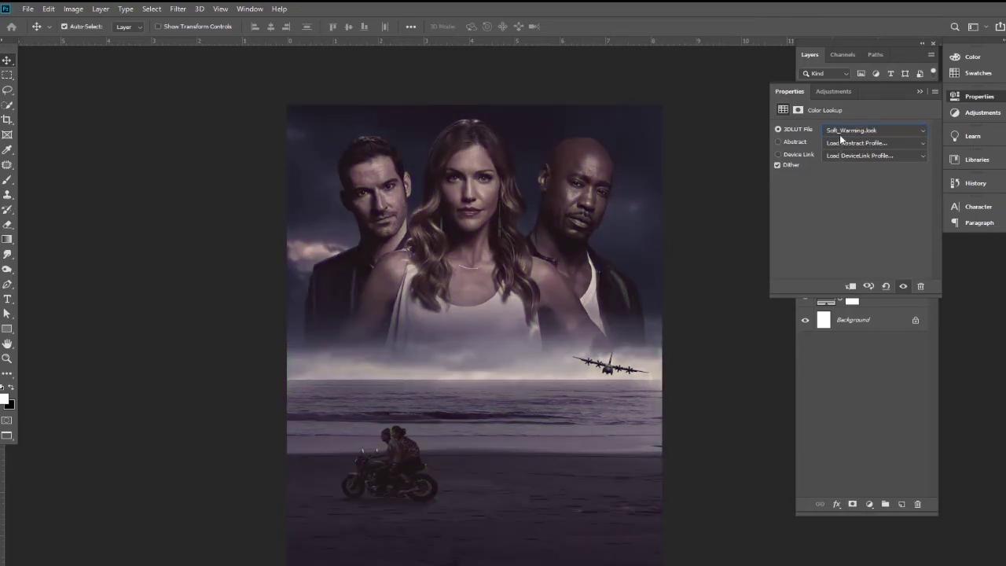
- Restart from 2Strip.look, settle on Crisp_Winter.look, and close the Properties panel
{"action": "left_click", "coordinate": [840, 133]}
{"action": "left_click", "coordinate": [850, 180]}
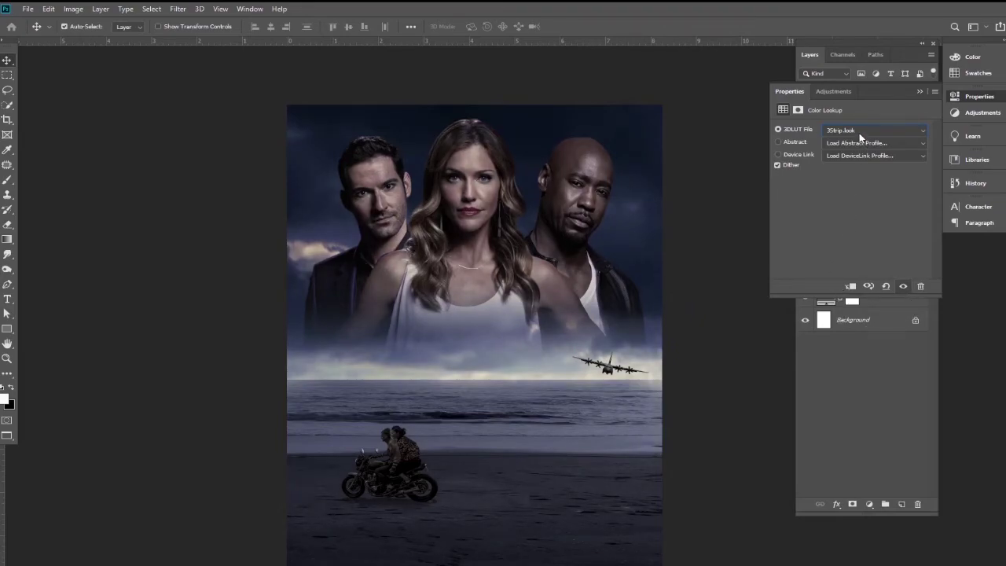
{"action": "key", "text": "Down"}
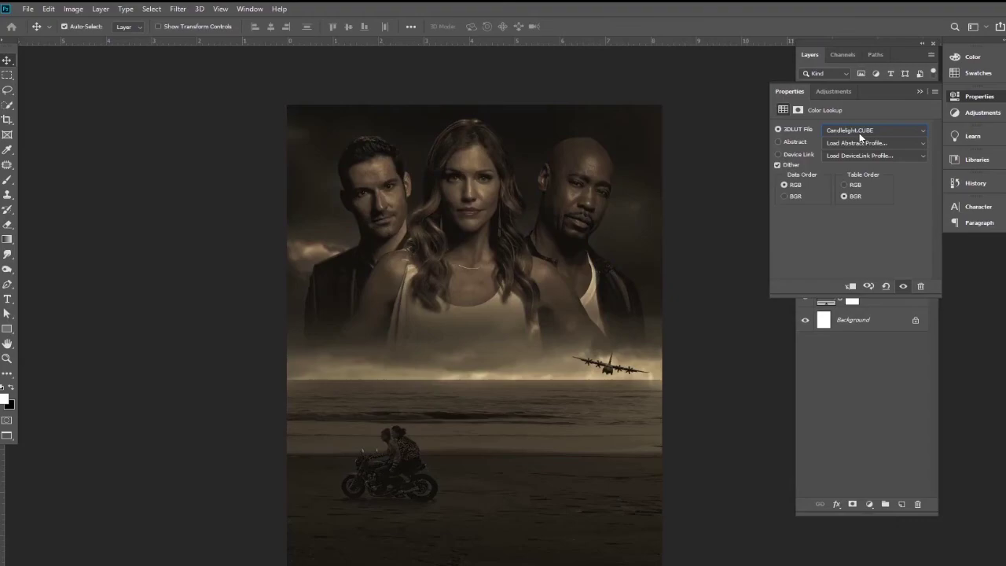
{"action": "key", "text": "Down"}
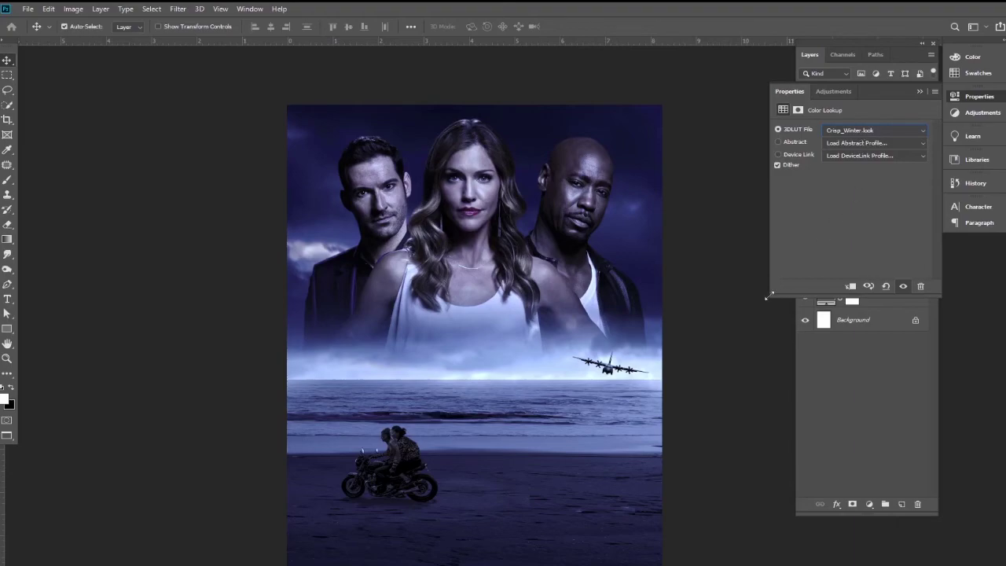
{"action": "left_click", "coordinate": [760, 319]}
{"action": "left_click", "coordinate": [919, 92]}
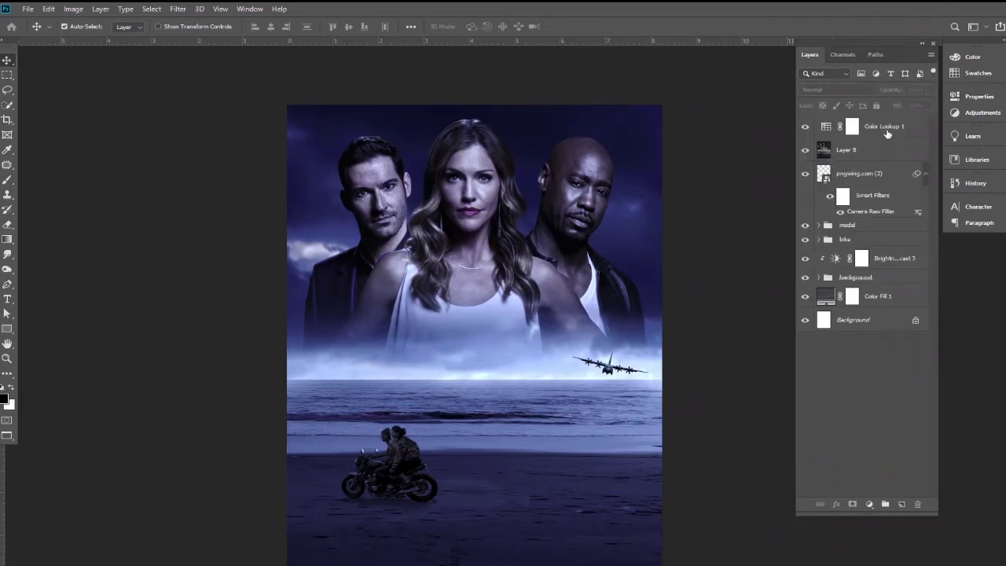
- Try Darken blending on Color Lookup 1, then return it to Normal
{"action": "left_click", "coordinate": [886, 127]}
{"action": "left_click", "coordinate": [864, 90]}
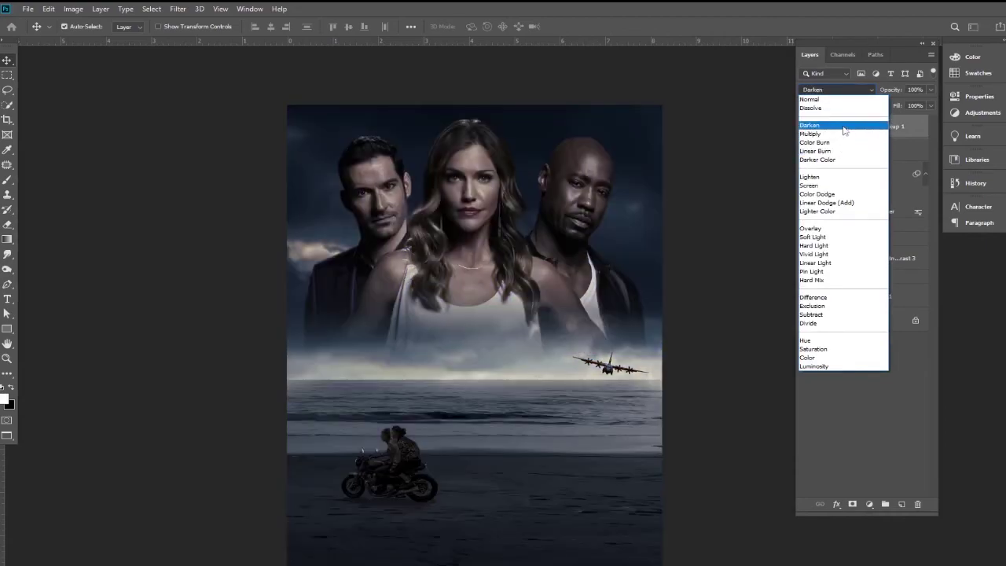
{"action": "left_click", "coordinate": [843, 126]}
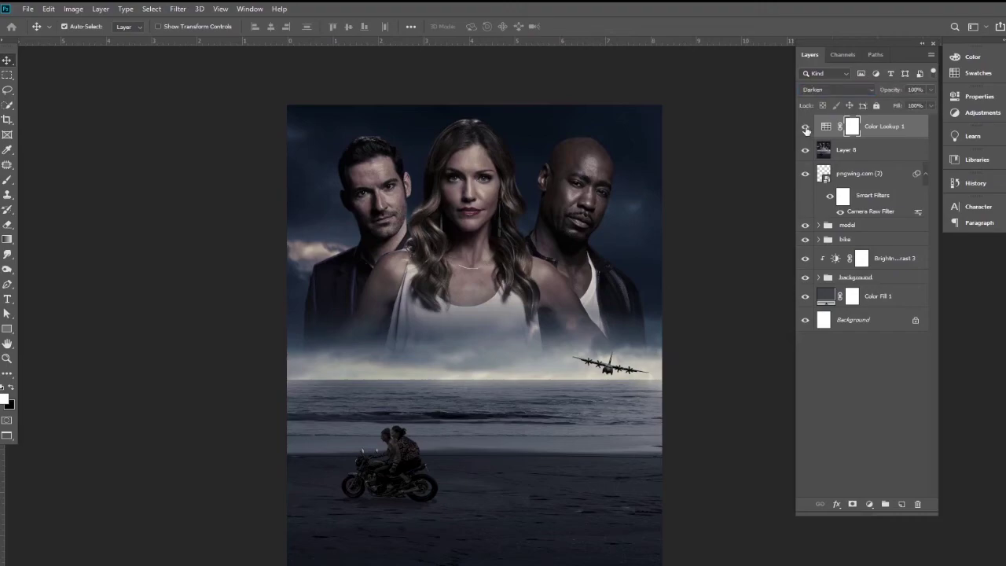
{"action": "left_click", "coordinate": [844, 91]}
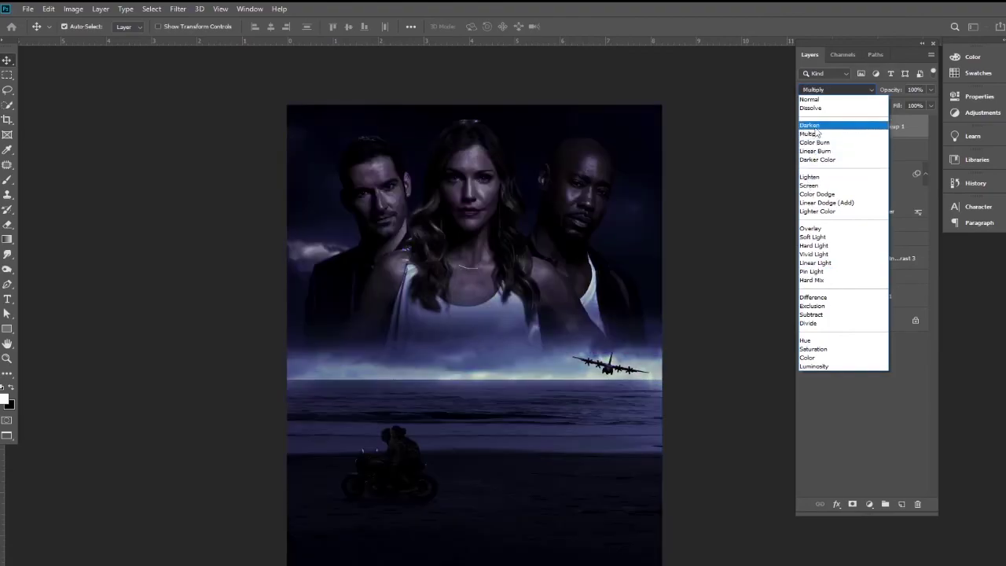
{"action": "left_click", "coordinate": [813, 127]}
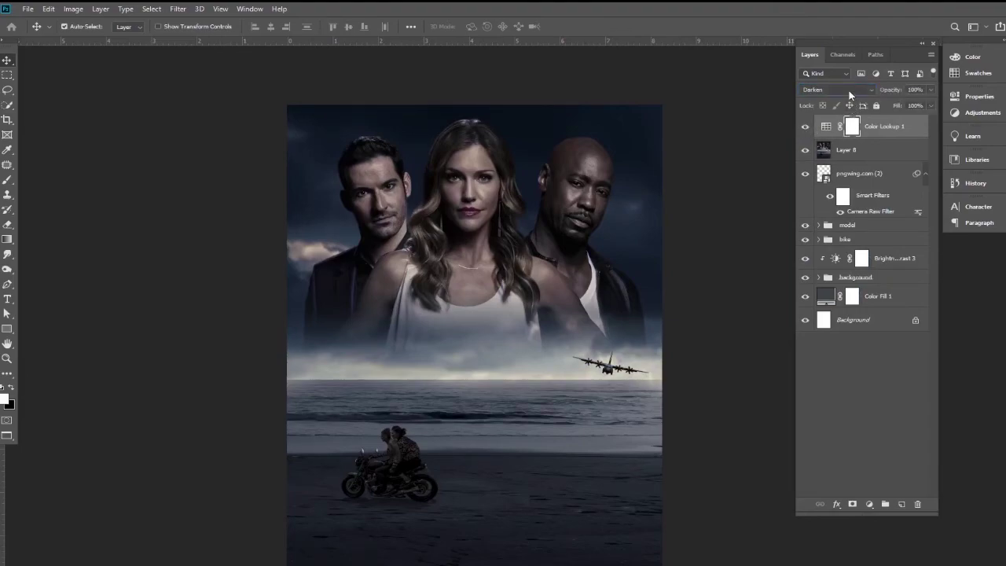
{"action": "left_click", "coordinate": [848, 91]}
{"action": "left_click", "coordinate": [852, 95]}
- Lower Color Lookup 1 opacity to 21% and toggle its visibility to compare
{"action": "left_click_drag", "start_coordinate": [890, 93], "coordinate": [831, 93]}
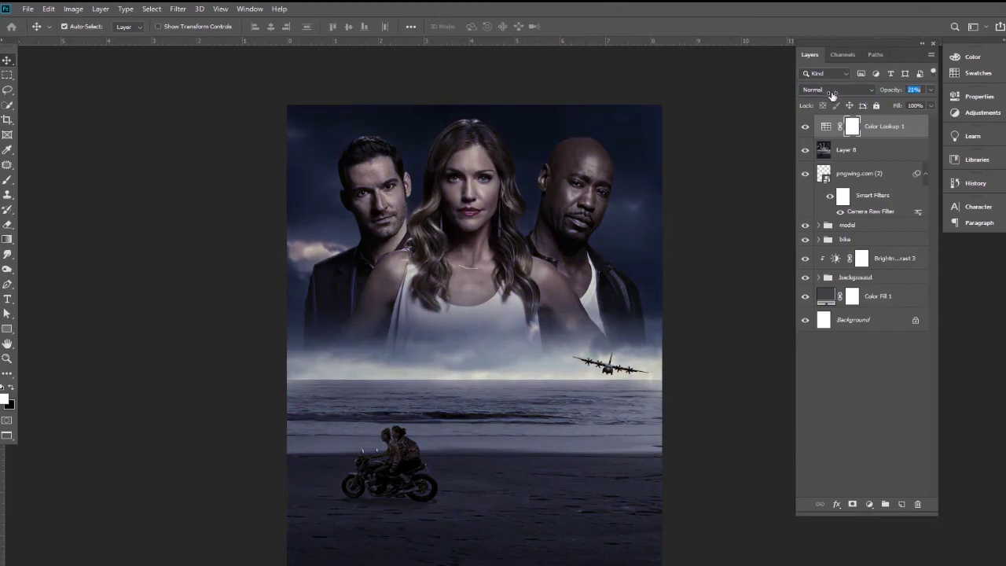
{"action": "left_click", "coordinate": [804, 127]}
{"action": "left_click", "coordinate": [805, 127]}
{"action": "left_click", "coordinate": [804, 126]}
{"action": "left_click", "coordinate": [804, 127]}
- Select Layer 8 to reset default colours, then reselect Color Lookup 1 and swap colours
{"action": "scroll", "coordinate": [509, 258], "scroll_direction": "down", "scroll_amount": 1, "text": "alt"}
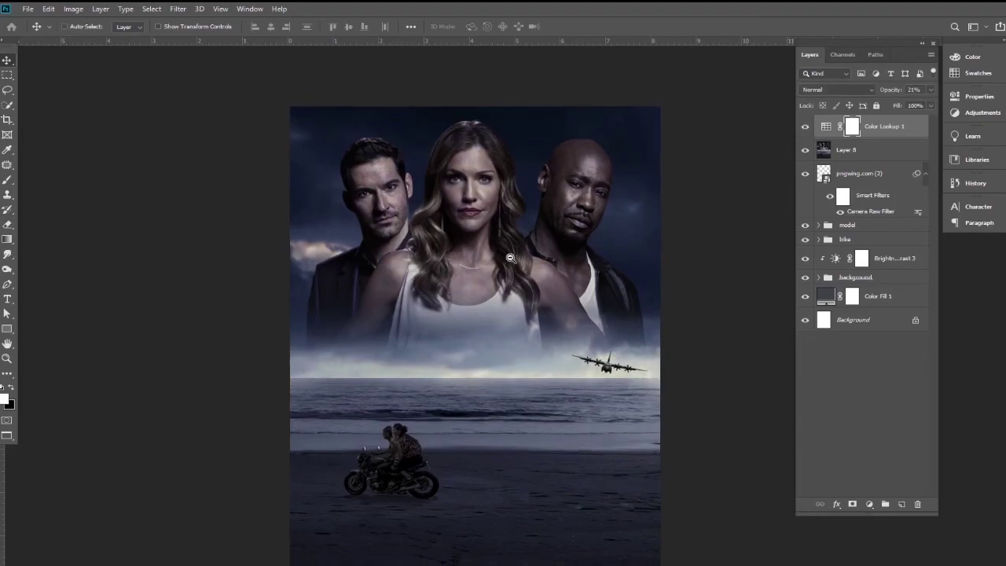
{"action": "scroll", "coordinate": [509, 258], "scroll_direction": "down", "scroll_amount": 1, "text": "alt"}
{"action": "scroll", "coordinate": [512, 247], "scroll_direction": "up", "scroll_amount": 1, "text": "alt"}
{"action": "left_click_drag", "start_coordinate": [513, 245], "coordinate": [517, 228]}
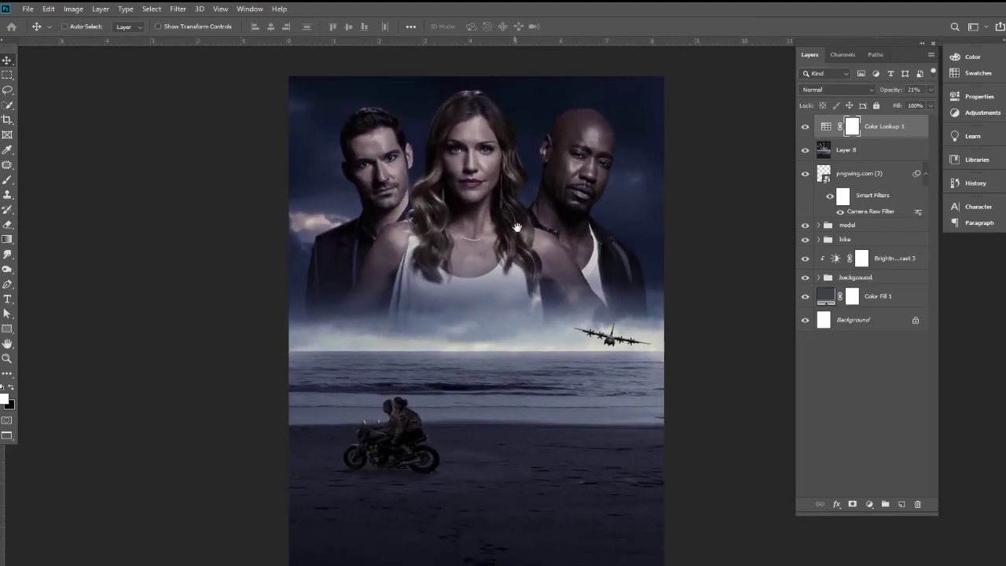
{"action": "left_click", "coordinate": [625, 338]}
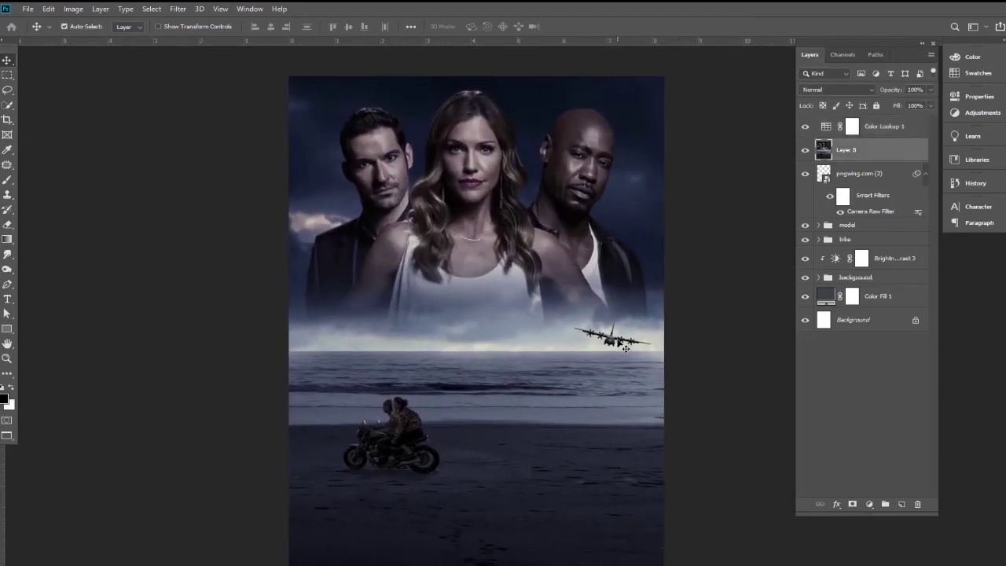
{"action": "key", "text": "d"}
{"action": "left_click", "coordinate": [875, 134]}
{"action": "key", "text": "x"}
{"action": "left_click", "coordinate": [869, 503]}
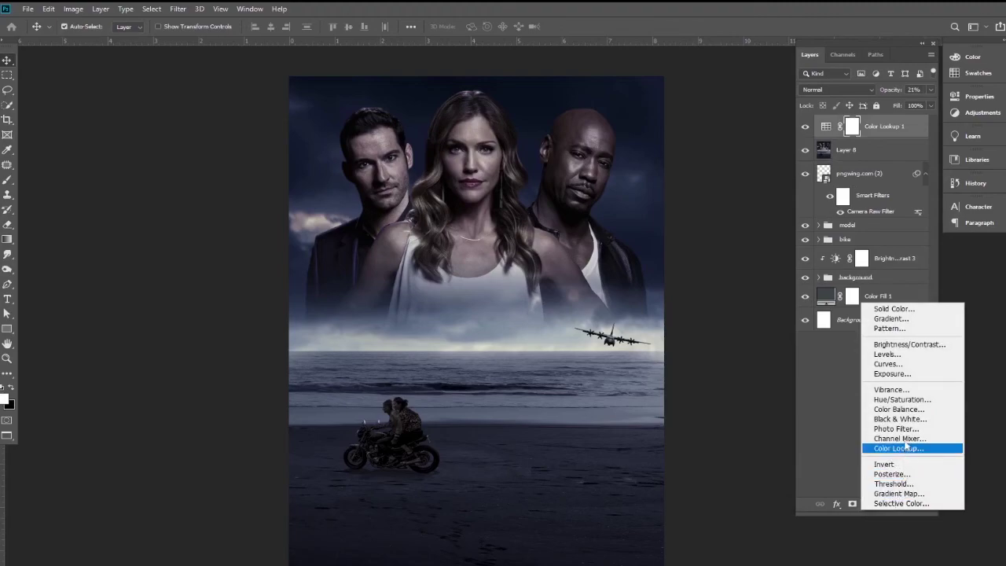
- Add a Color Balance layer with midtones Cyan/Red -8, Magenta/Green -12, Yellow/Blue -24
{"action": "left_click", "coordinate": [902, 409]}
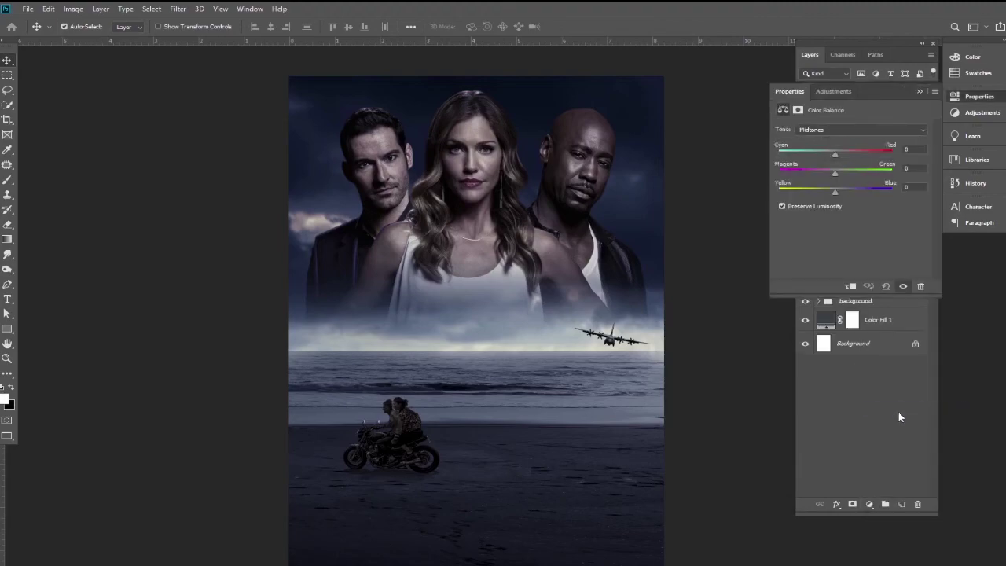
{"action": "left_click_drag", "start_coordinate": [834, 154], "coordinate": [832, 155]}
{"action": "left_click_drag", "start_coordinate": [834, 191], "coordinate": [826, 193]}
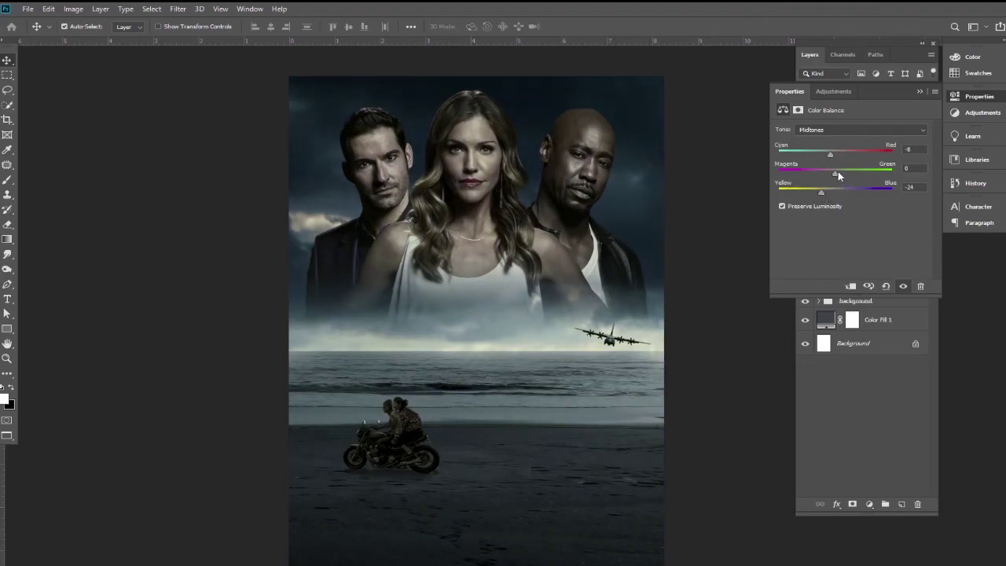
{"action": "left_click_drag", "start_coordinate": [835, 176], "coordinate": [828, 173]}
{"action": "left_click", "coordinate": [918, 92]}
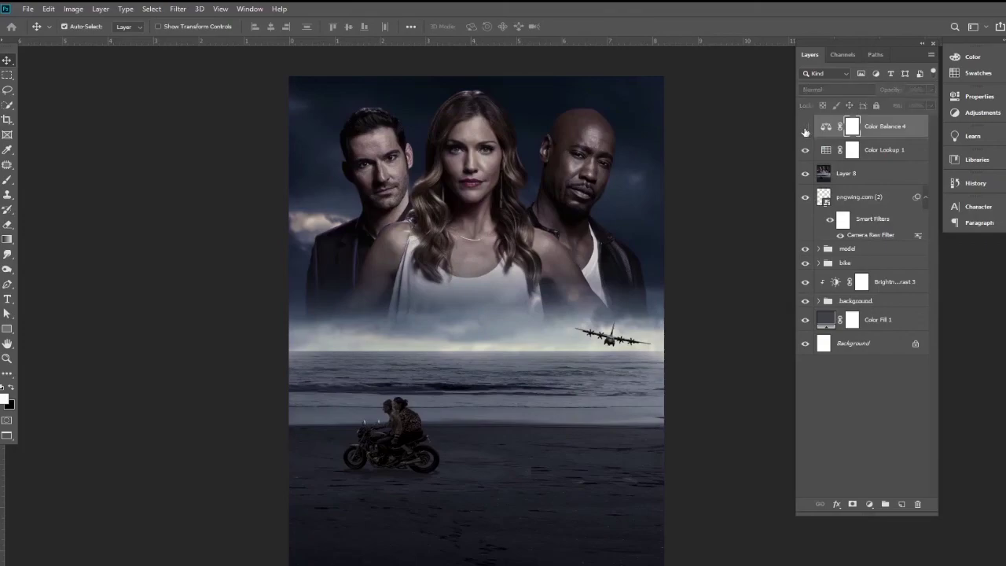
{"action": "left_click_drag", "start_coordinate": [473, 302], "coordinate": [470, 244]}
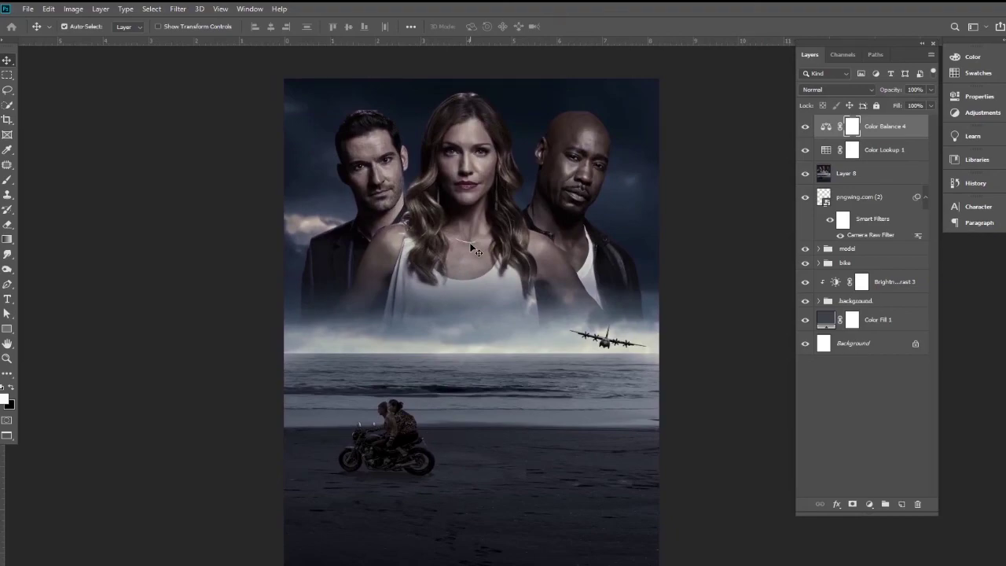
- Type the white title 'THE SECRET SCRIPTURE' below the cast, widen its leading, and scale it up
{"action": "left_click", "coordinate": [137, 302]}
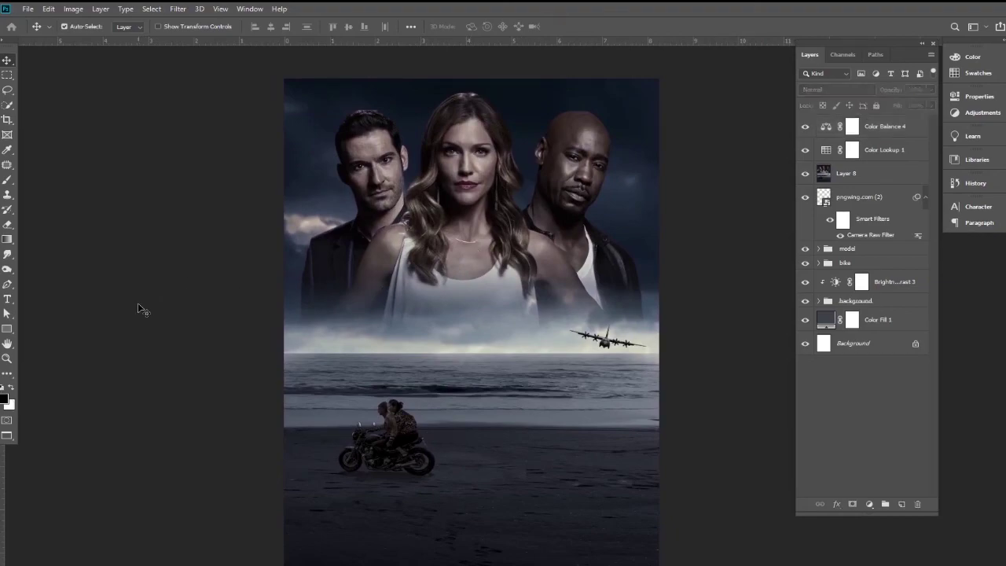
{"action": "left_click", "coordinate": [7, 298]}
{"action": "left_click", "coordinate": [444, 288]}
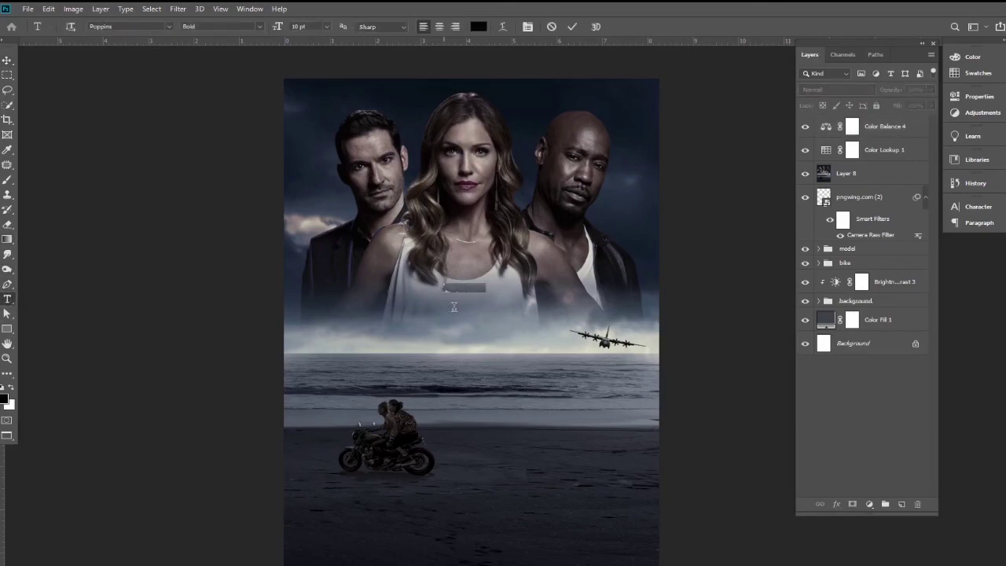
{"action": "key", "text": "BackSpace"}
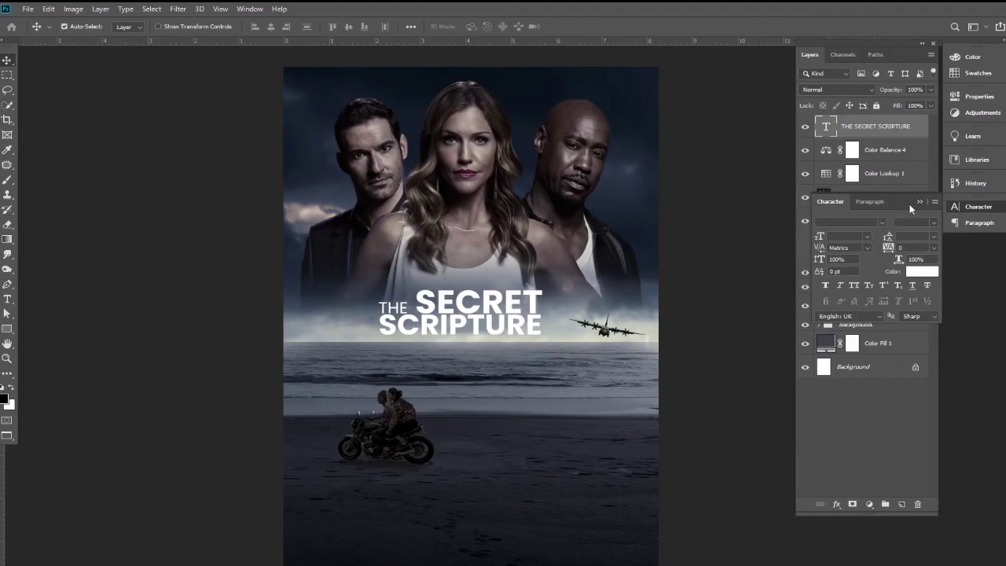
{"action": "left_click_drag", "start_coordinate": [887, 235], "coordinate": [886, 247]}
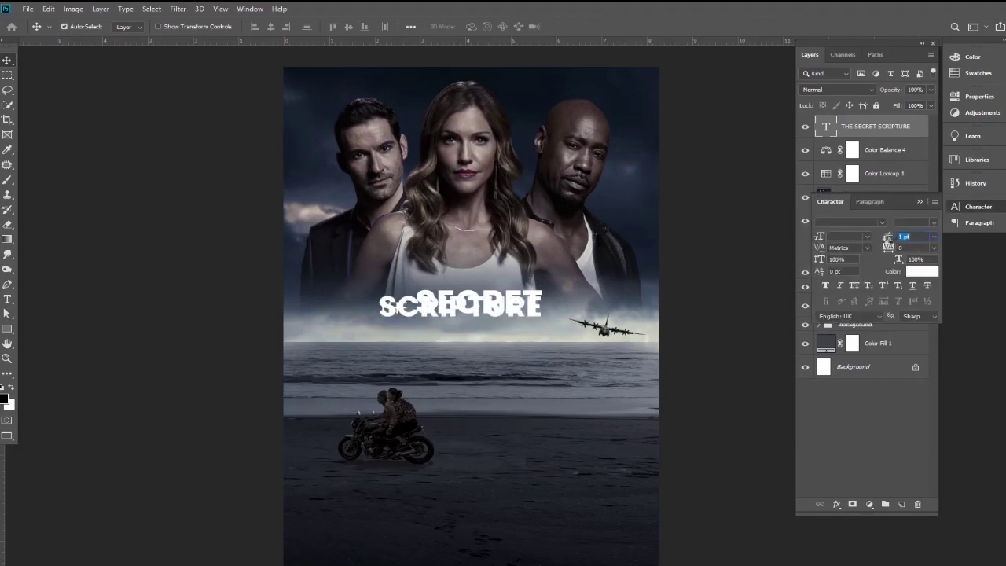
{"action": "key", "text": "ctrl+t"}
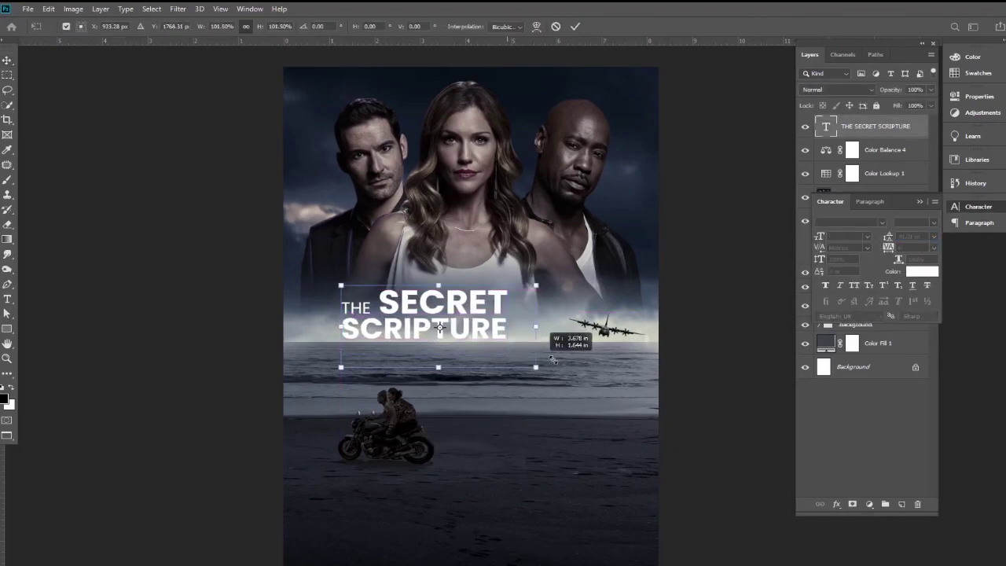
{"action": "left_click_drag", "start_coordinate": [534, 330], "coordinate": [574, 240]}
{"action": "key", "text": "Return"}
- Place the credits PNG embedded and position it along the poster's bottom
{"action": "key", "text": "ctrl+shift+p"}
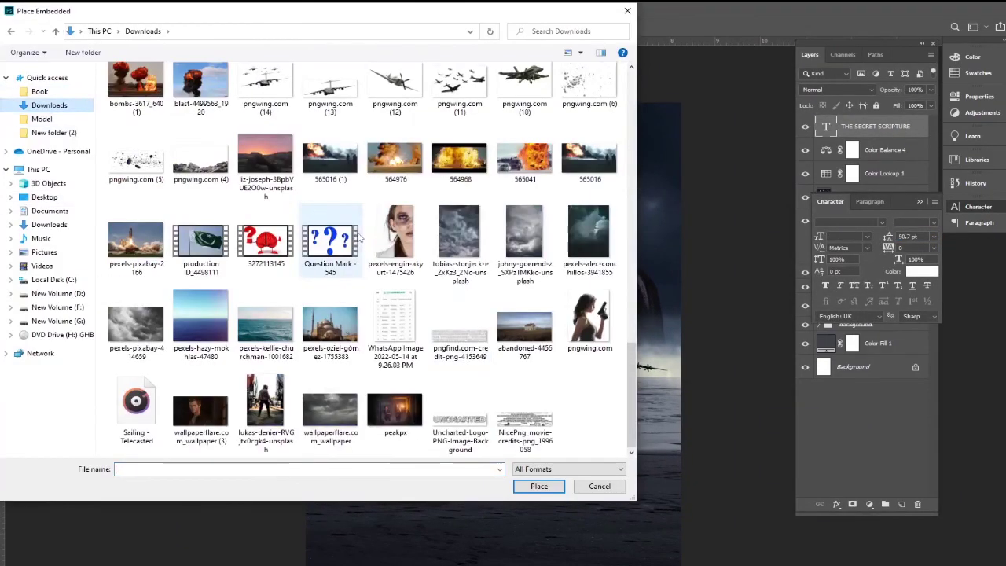
{"action": "key", "text": "Return"}
{"action": "left_click_drag", "start_coordinate": [494, 354], "coordinate": [526, 450]}
{"action": "key", "text": "ctrl+0"}
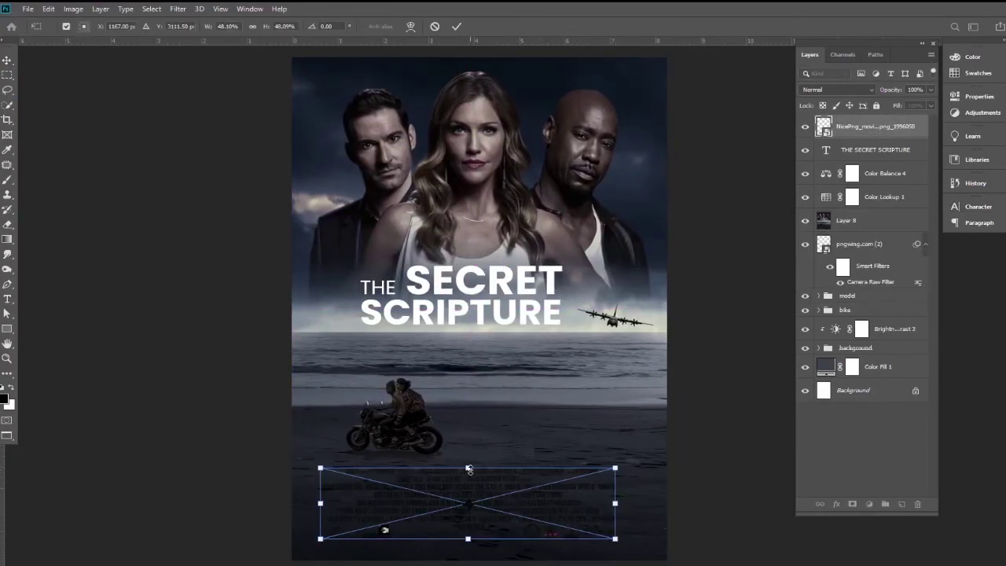
{"action": "key", "text": "Return"}
- Tint the credits light grey with a Color Overlay layer style
{"action": "double_click", "coordinate": [927, 131]}
{"action": "left_click", "coordinate": [824, 164]}
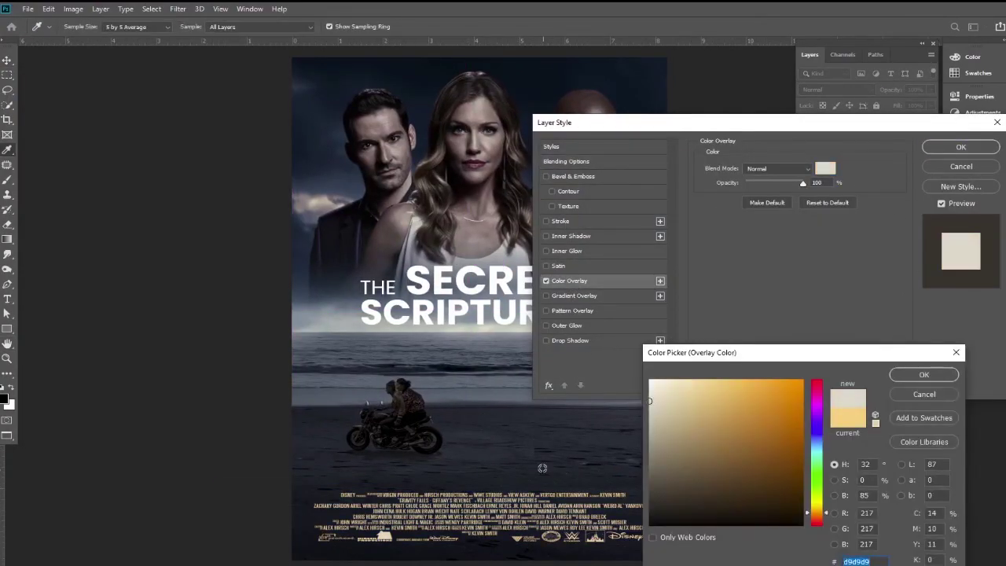
{"action": "left_click", "coordinate": [691, 416]}
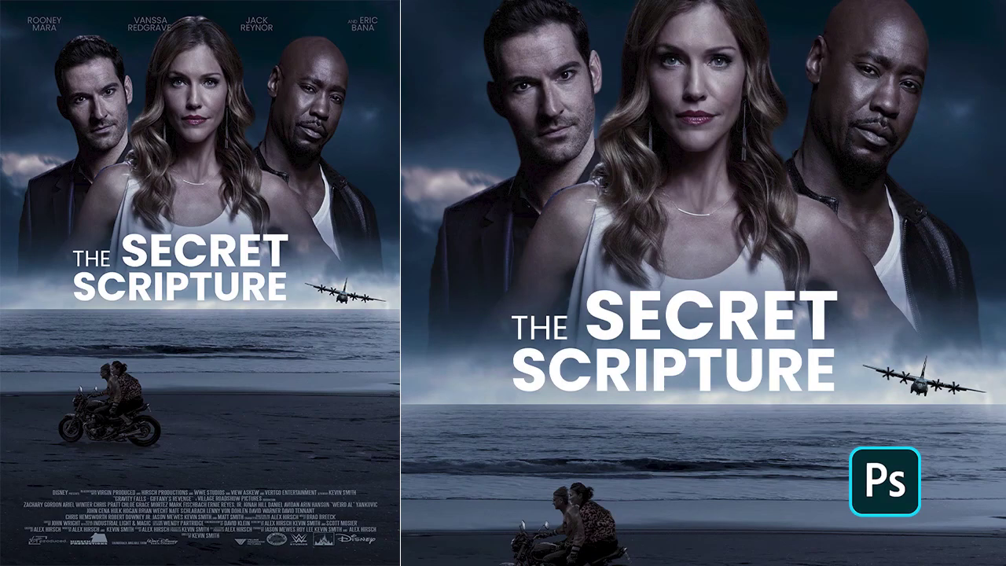